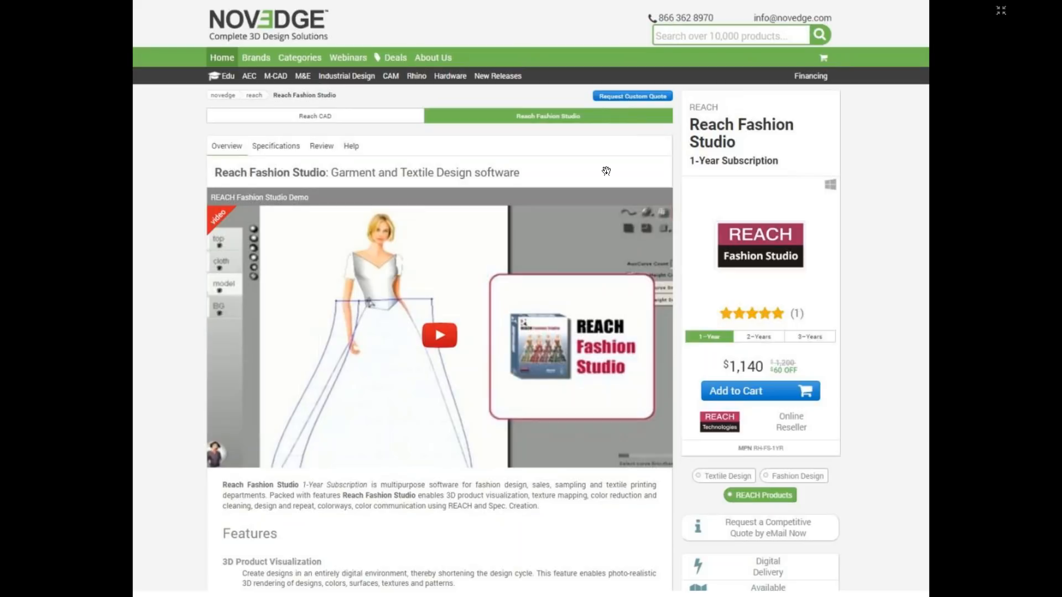
pyautogui.click(606, 171)
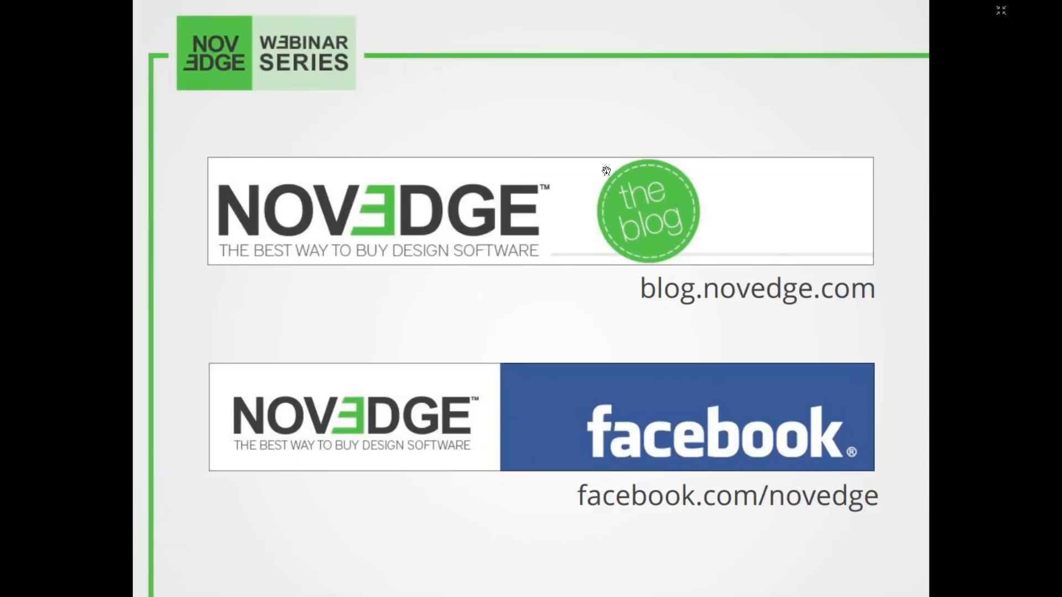
pyautogui.click(606, 171)
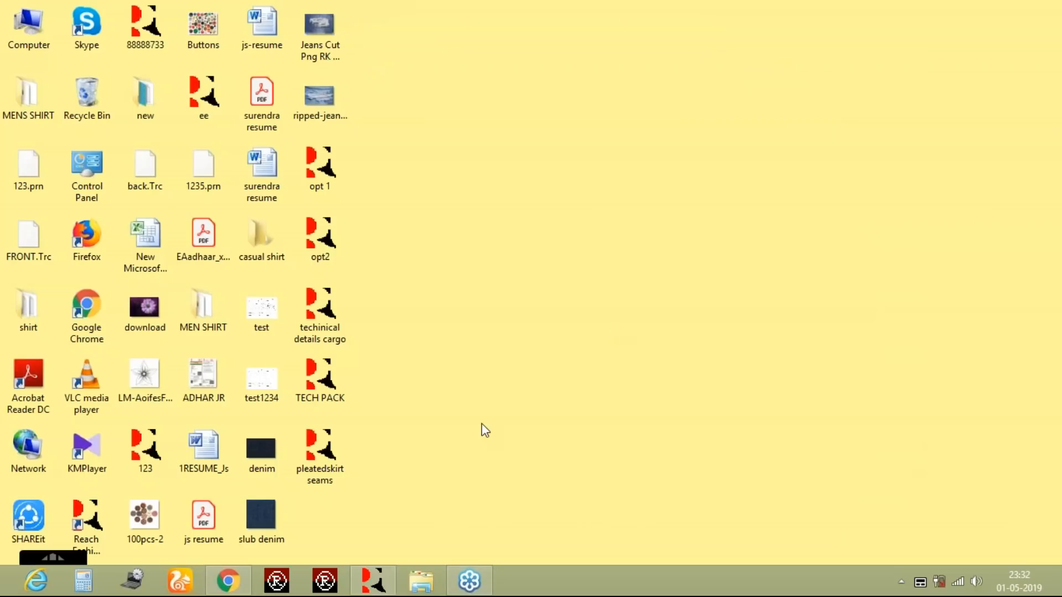
# - Switch to Reach Fashion Design System and activate the curve drawing tool
pyautogui.click(368, 586)
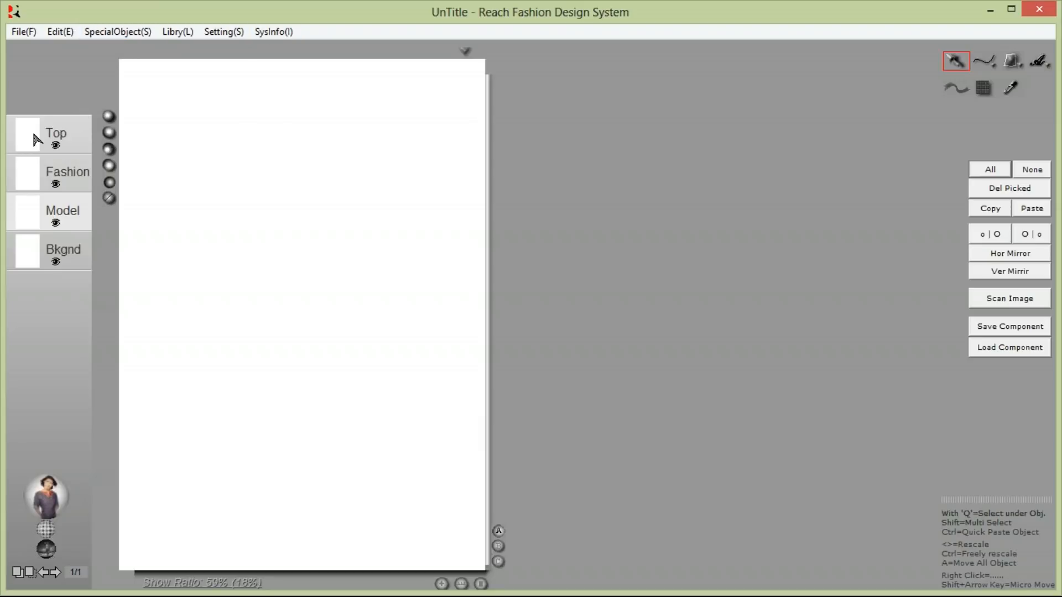
pyautogui.click(984, 59)
pyautogui.click(1011, 61)
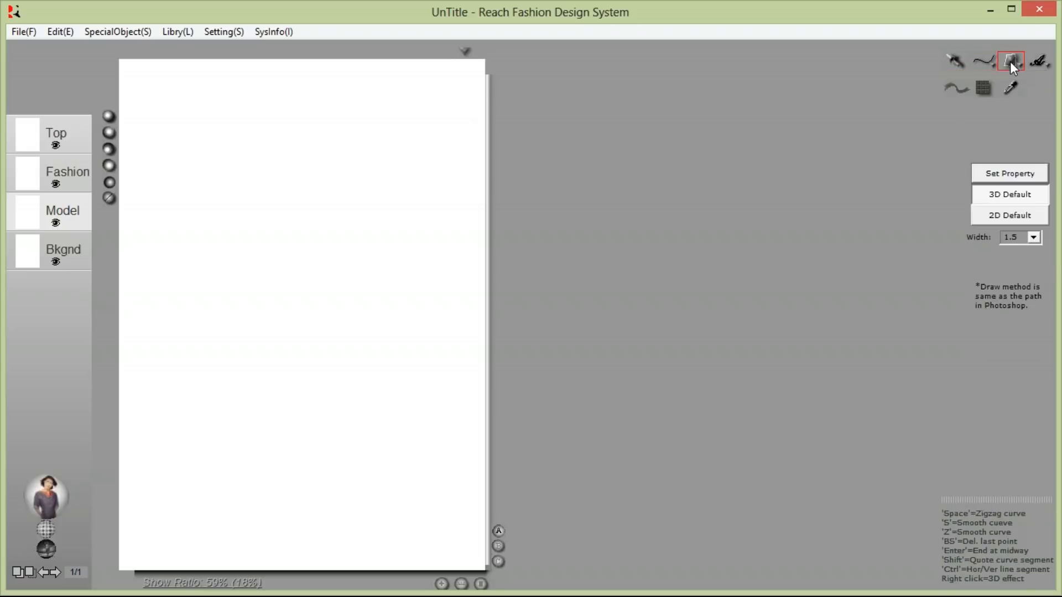
pyautogui.click(982, 63)
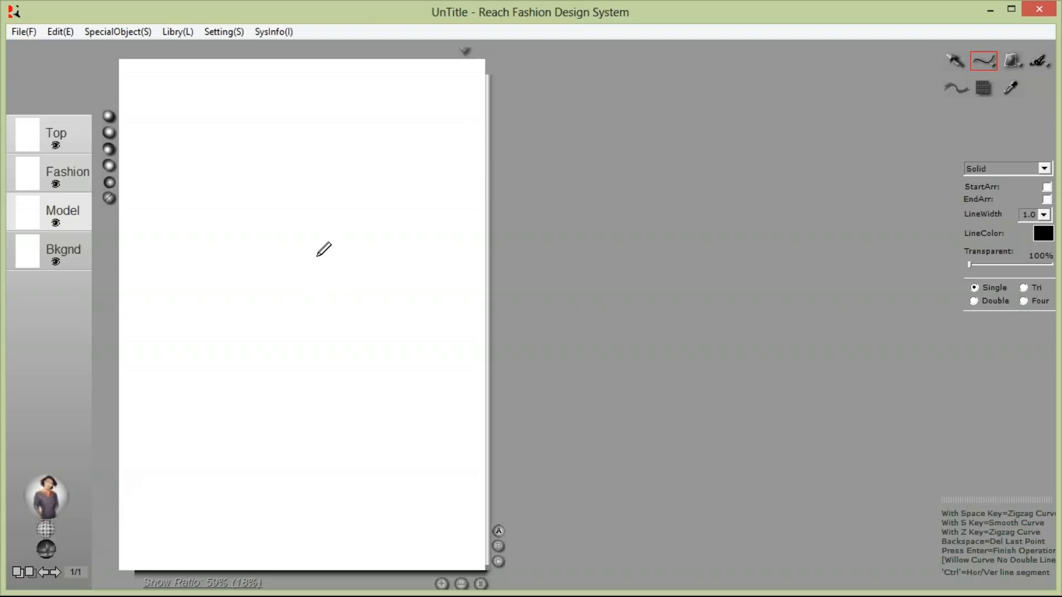
# - Place the red-haired figure in green strappy heels from the Mannequin library near the middle of the page on the Model layer
pyautogui.click(187, 31)
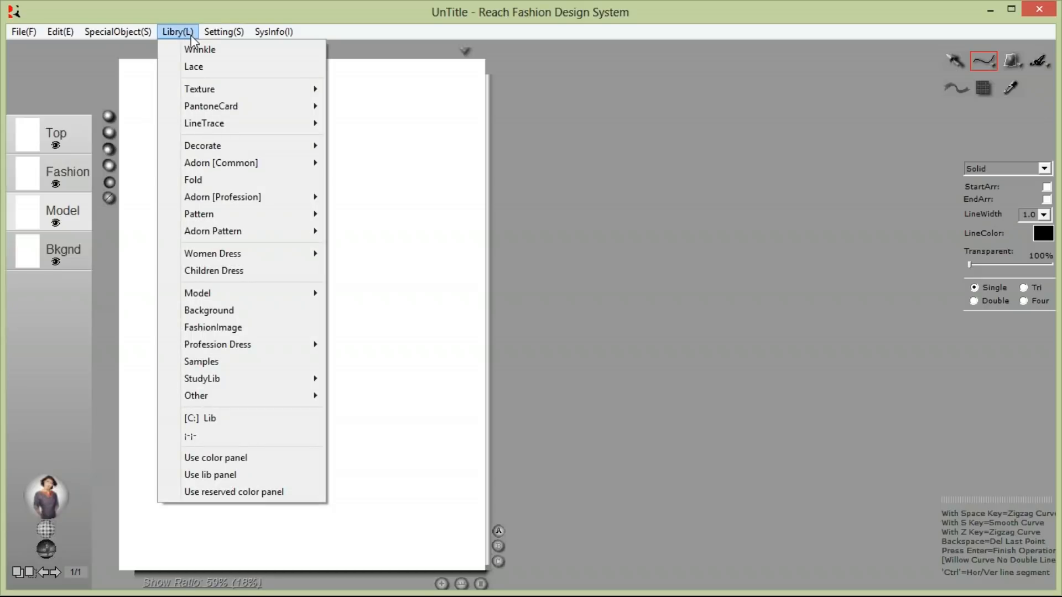
pyautogui.moveTo(218, 89)
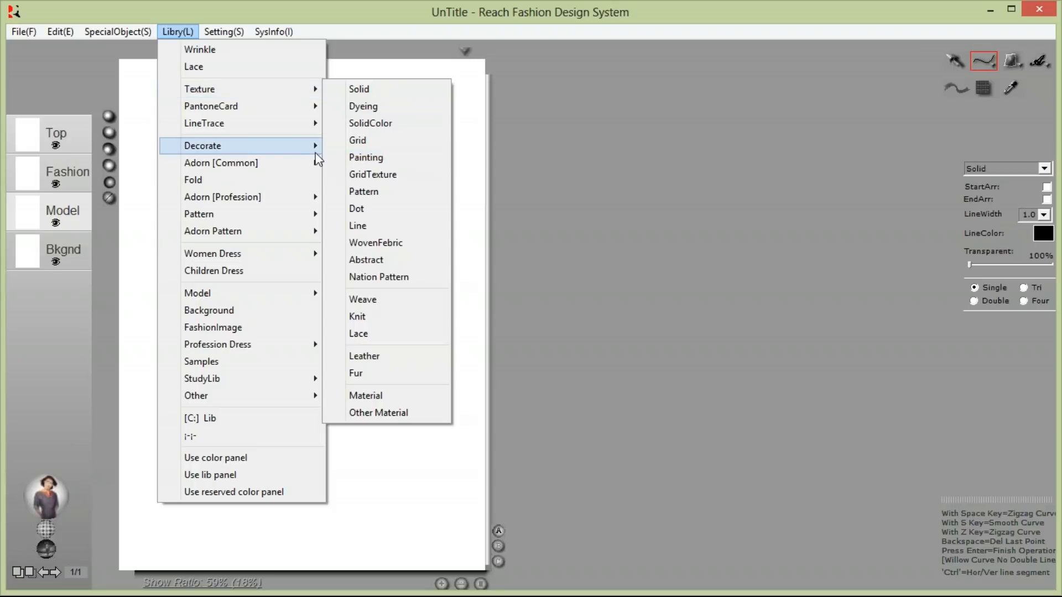
pyautogui.moveTo(303, 152)
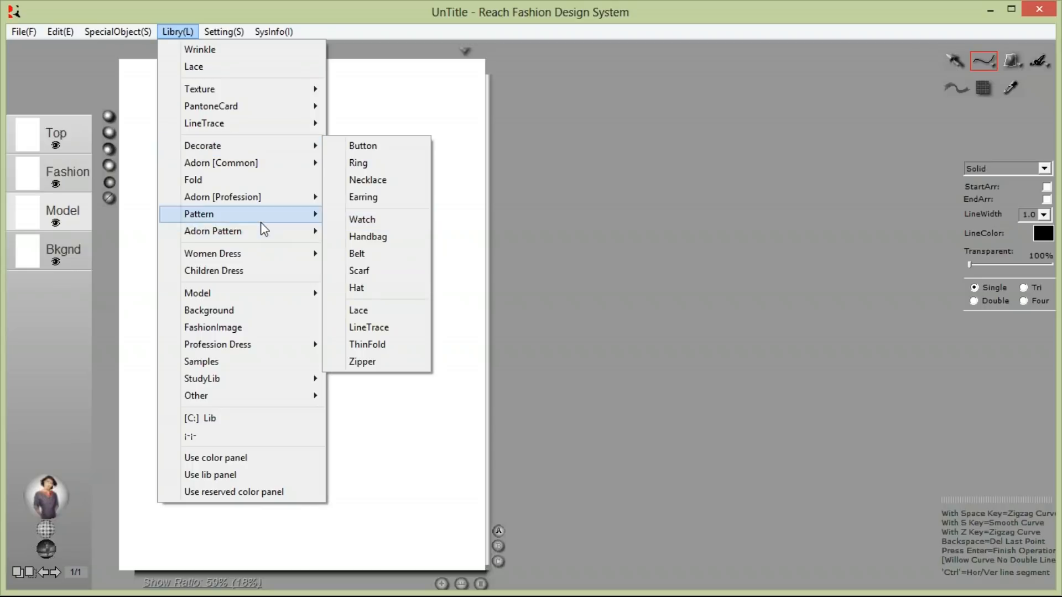
pyautogui.moveTo(317, 294)
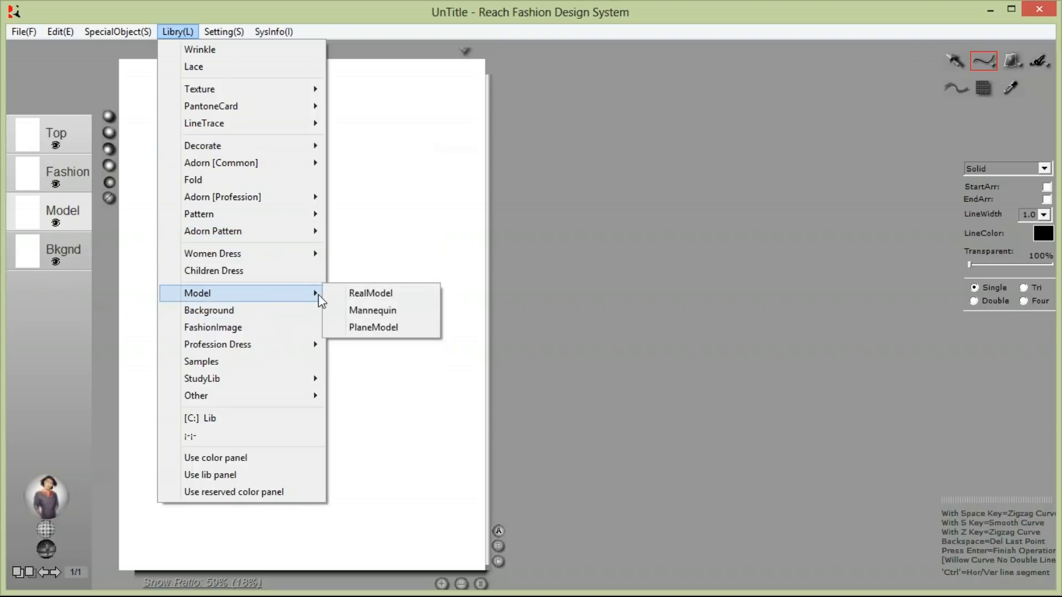
pyautogui.click(386, 311)
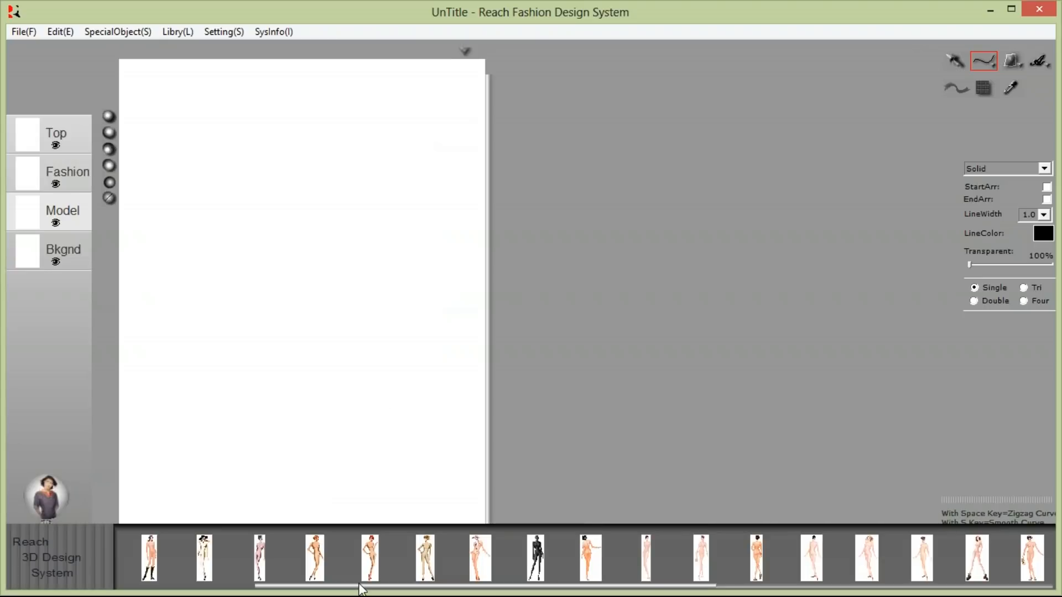
pyautogui.moveTo(370, 589); pyautogui.dragTo(862, 591)
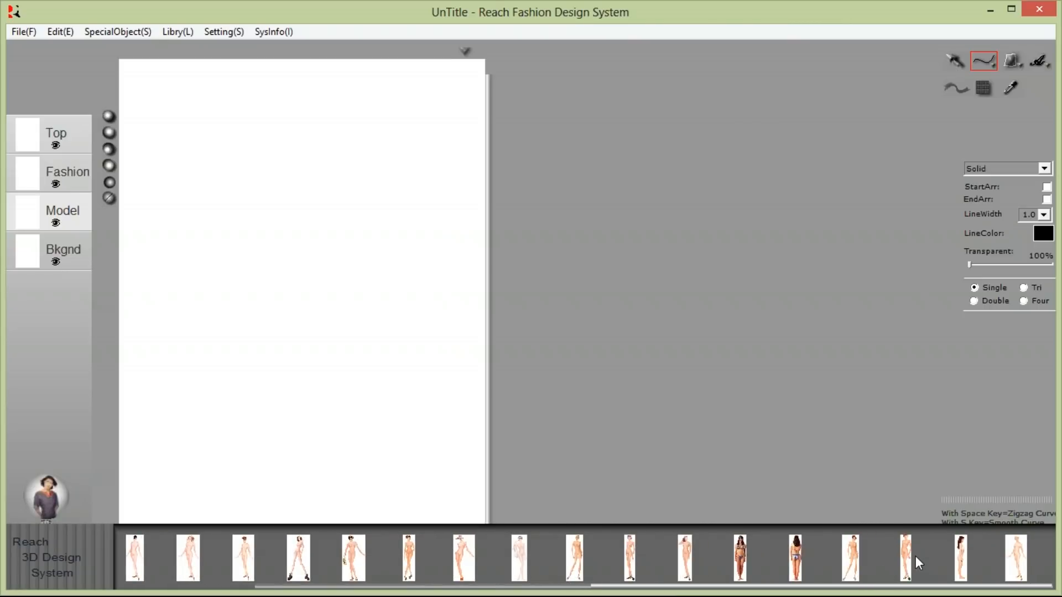
pyautogui.moveTo(906, 555); pyautogui.dragTo(294, 266)
pyautogui.moveTo(293, 350); pyautogui.dragTo(299, 303)
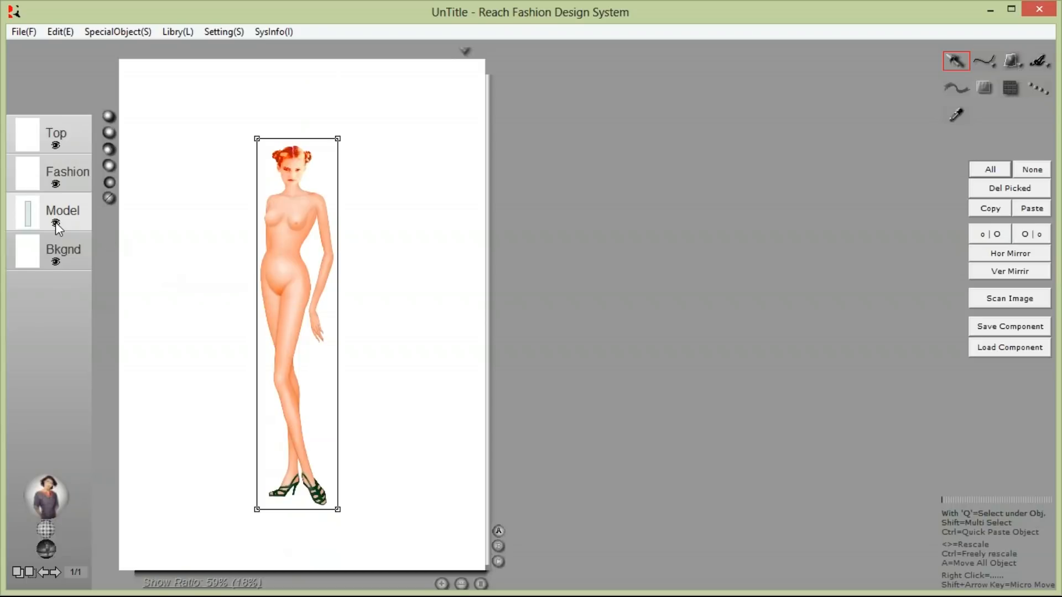
# - On the Fashion layer, start the dress outline with a solid single curve forming a sweetheart neckline across the mannequin's bust
pyautogui.click(27, 177)
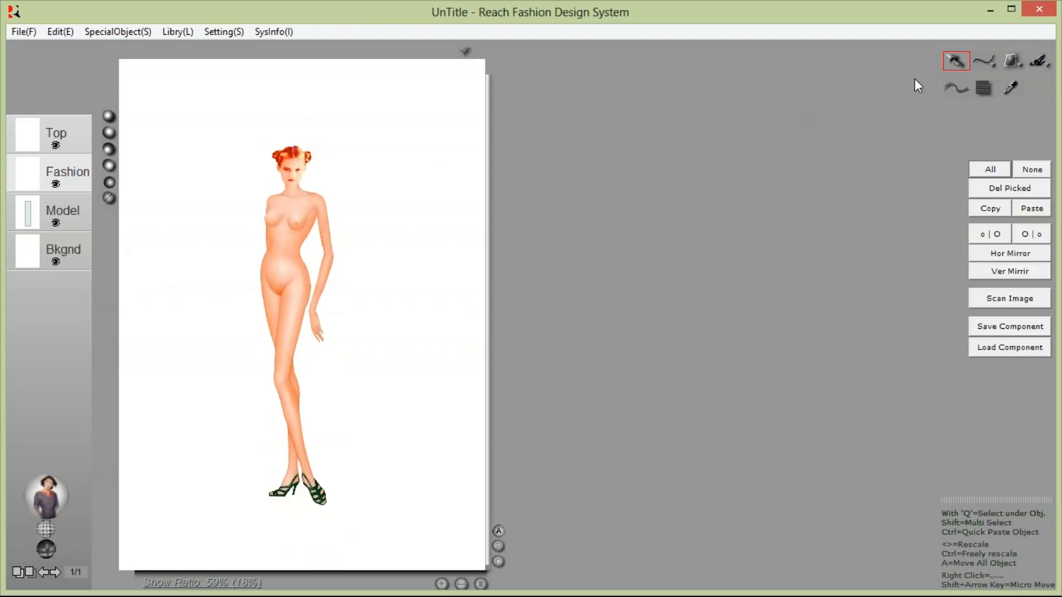
pyautogui.click(983, 55)
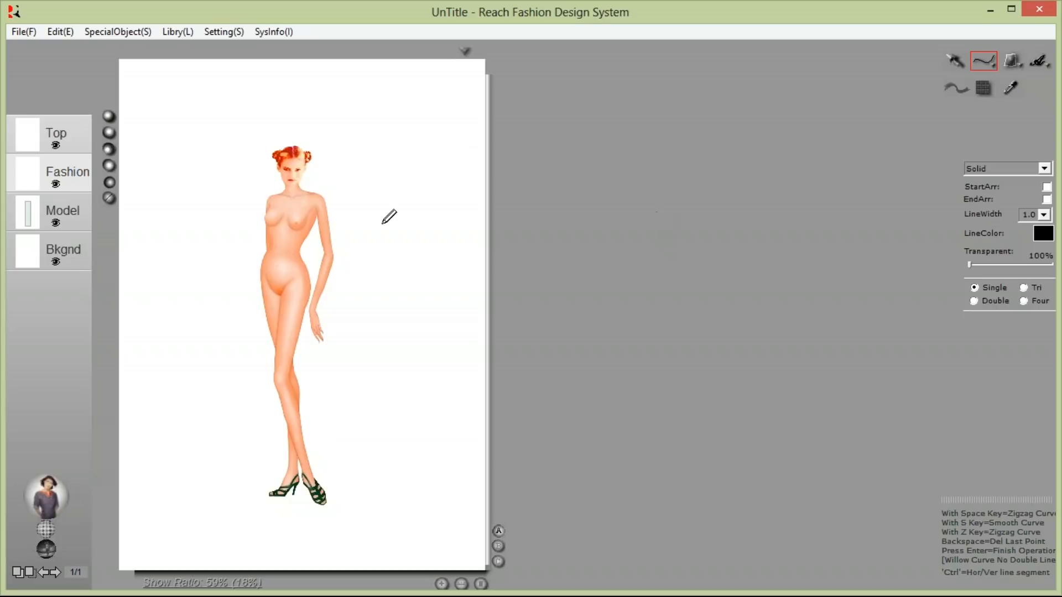
pyautogui.moveTo(211, 170); pyautogui.dragTo(504, 369)
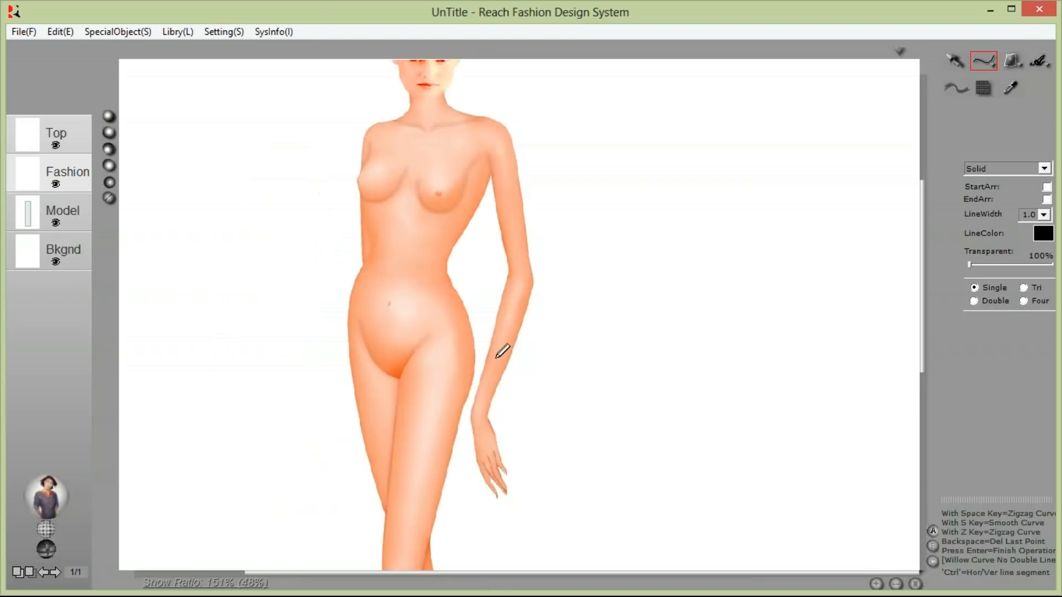
pyautogui.click(367, 159)
pyautogui.click(408, 169)
pyautogui.moveTo(420, 181); pyautogui.dragTo(421, 183)
pyautogui.click(432, 169)
pyautogui.click(491, 169)
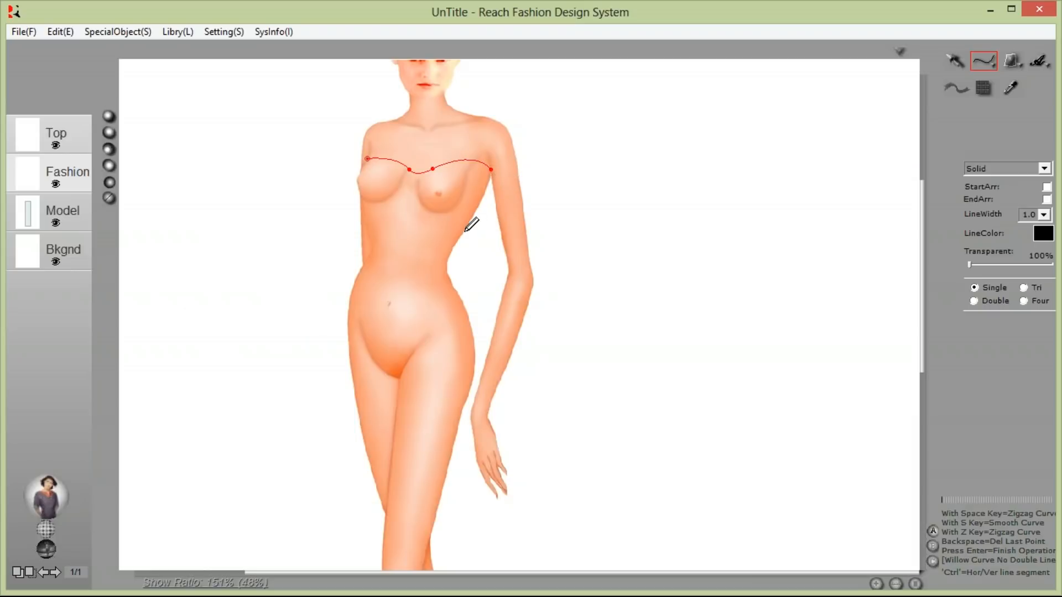
# - Continue the dress outline along the right waist and hip, flaring out to a hem point beside the right foot
pyautogui.click(464, 231)
pyautogui.click(460, 296)
pyautogui.click(463, 421)
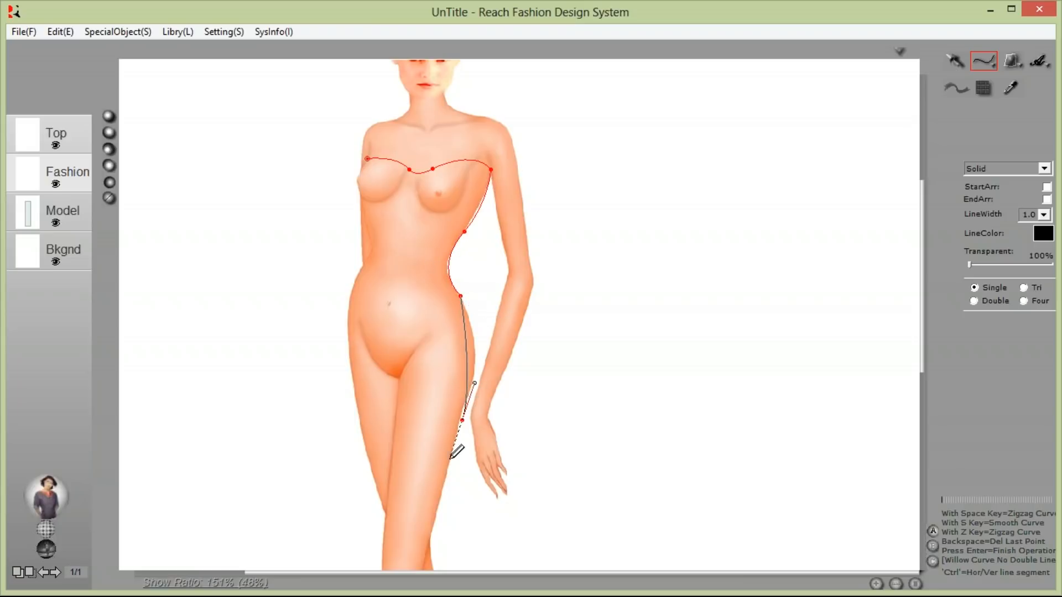
pyautogui.press('Return')
pyautogui.scroll(-5, 432, 491)
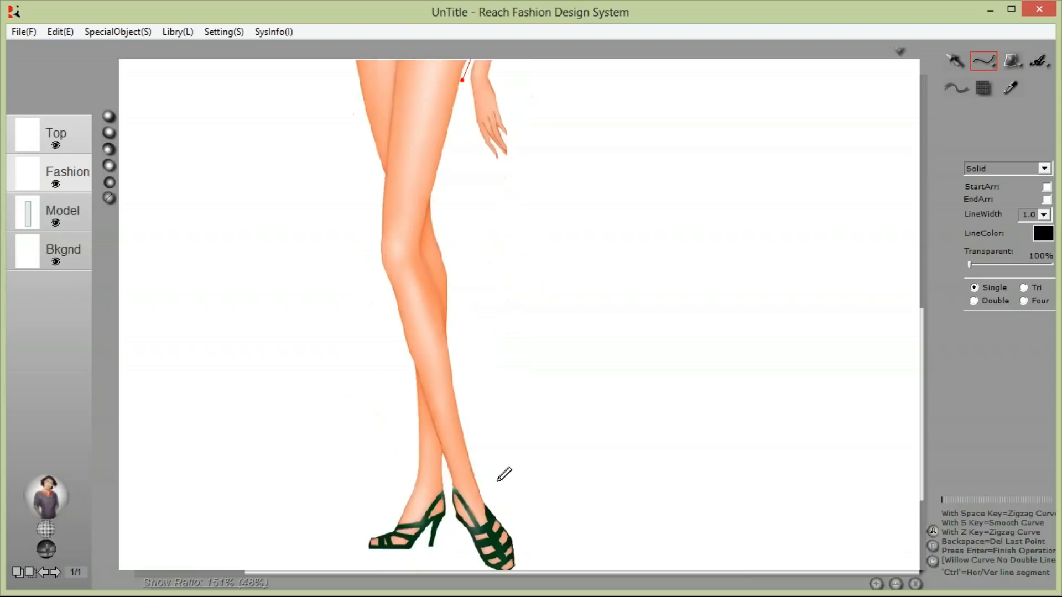
pyautogui.click(597, 460)
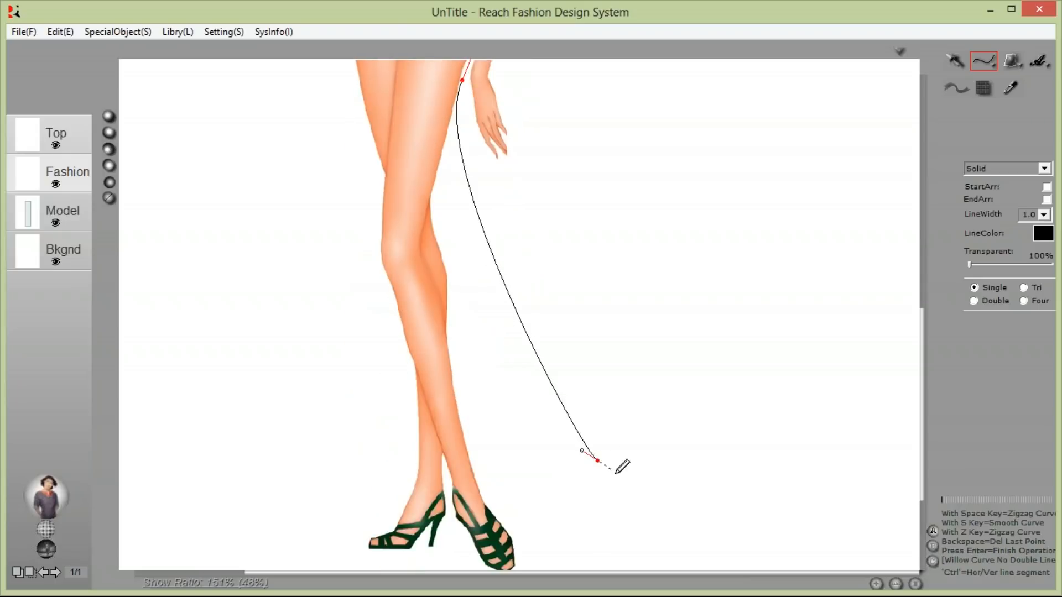
# - Curve the dress outline up to a high slit above the knee and back down to a hem point left of the feet
pyautogui.click(403, 167)
pyautogui.moveTo(410, 136); pyautogui.dragTo(396, 21)
pyautogui.scroll(-1, 400, 27)
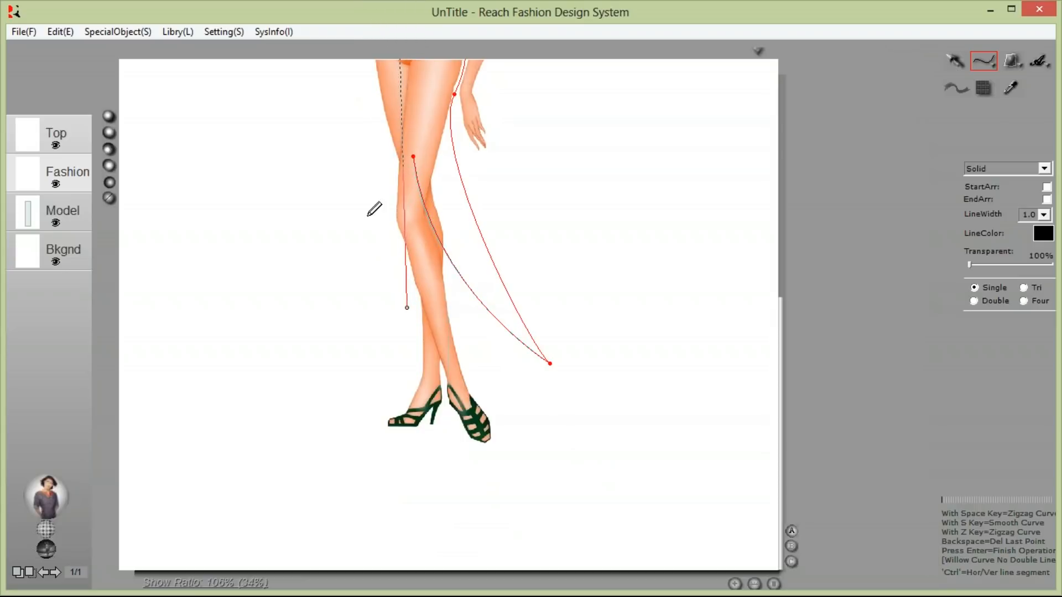
pyautogui.moveTo(319, 408); pyautogui.dragTo(281, 399)
pyautogui.press('Return')
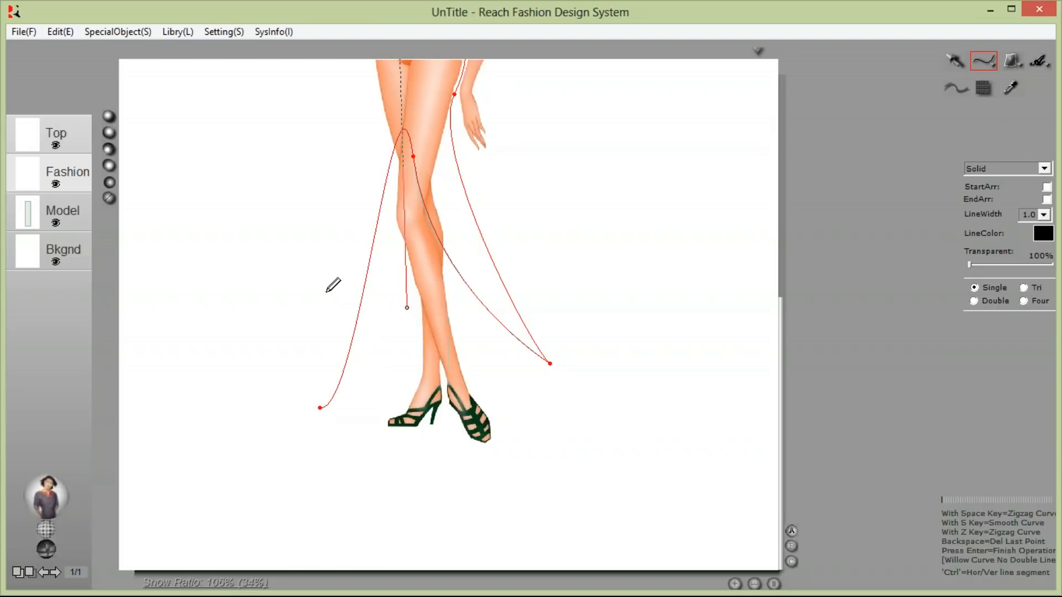
# - Close the dress outline up the left hip and waist to the neckline and transform the closed curve into a slice
pyautogui.scroll(5, 333, 286)
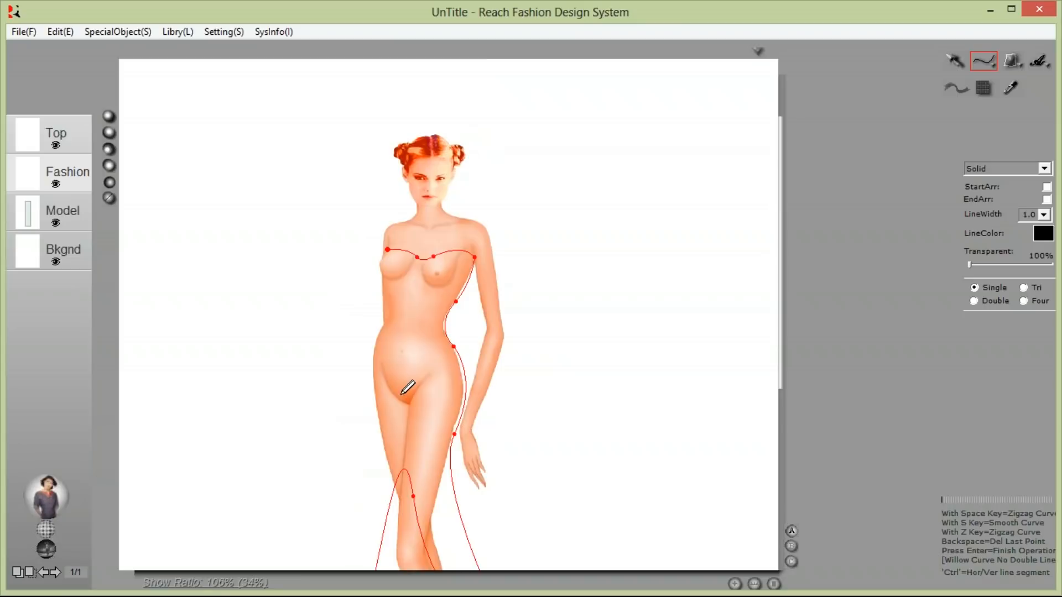
pyautogui.scroll(-2, 377, 386)
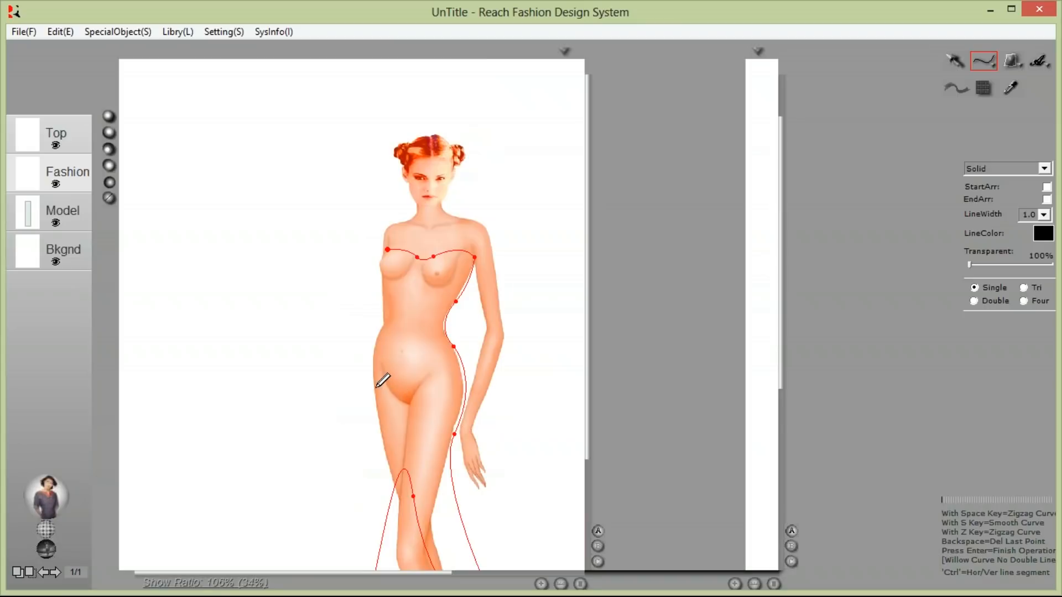
pyautogui.click(298, 342)
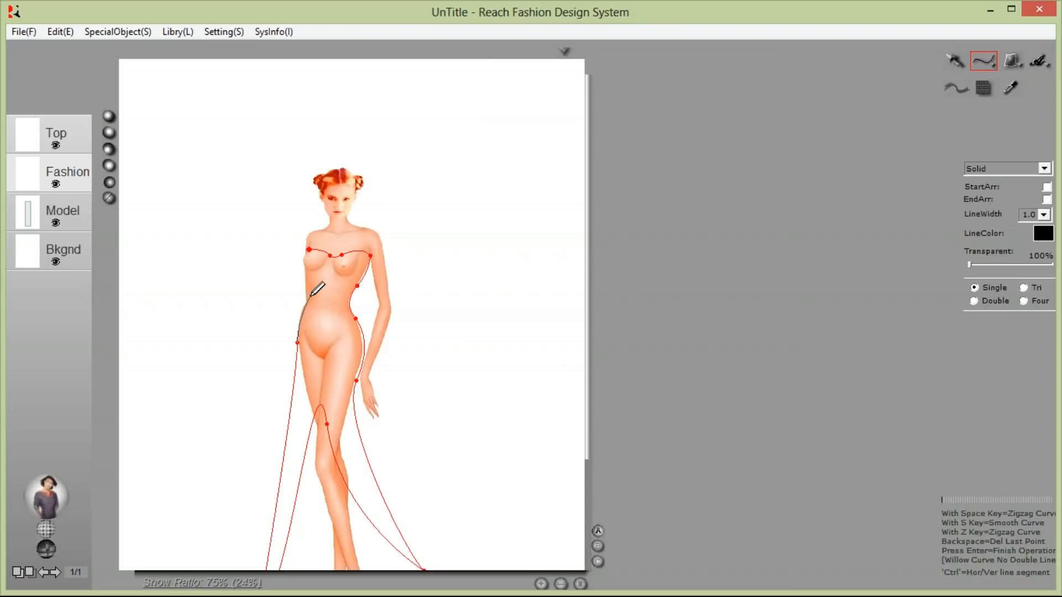
pyautogui.click(311, 296)
pyautogui.moveTo(307, 250)
pyautogui.mouseDown()
pyautogui.moveTo(327, 229)
pyautogui.moveTo(321, 238)
pyautogui.mouseUp()
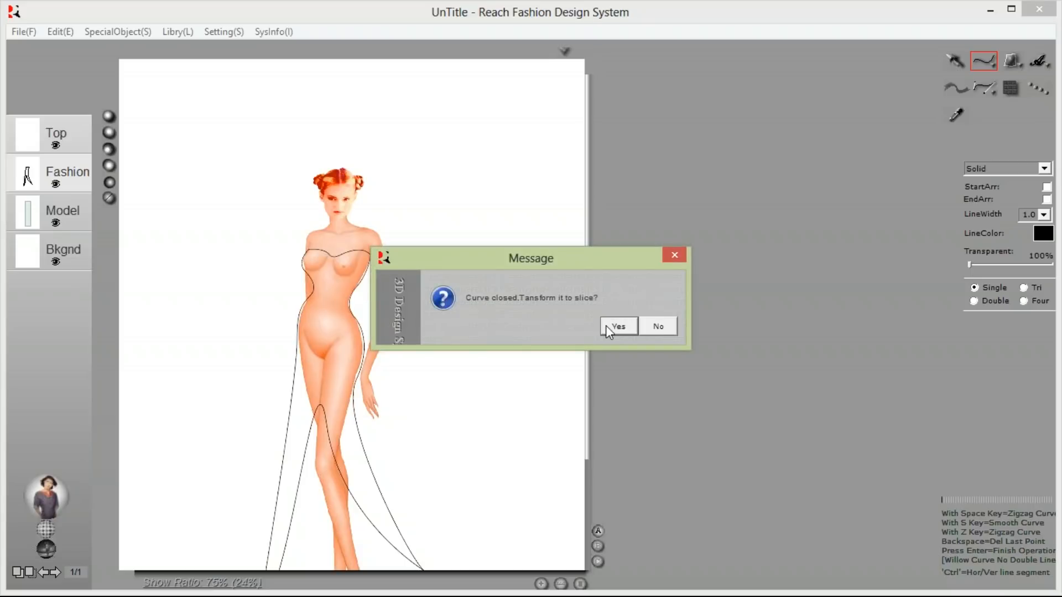
pyautogui.click(606, 325)
# - Reshape the dress slice by raising its left hem tip inward and shifting the top of the slit slightly to the right
pyautogui.scroll(-3, 510, 352)
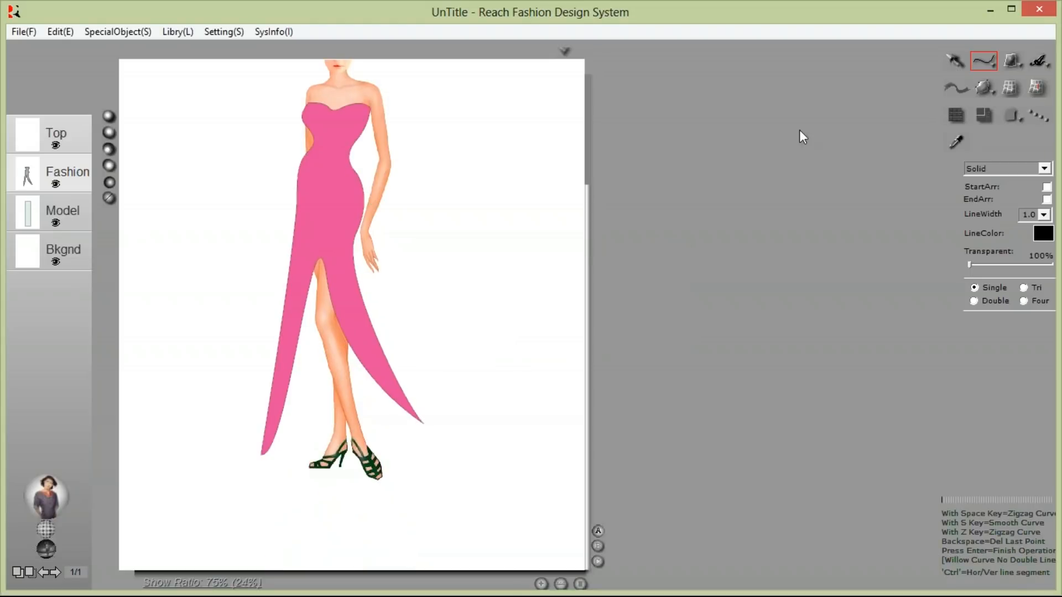
pyautogui.click(978, 88)
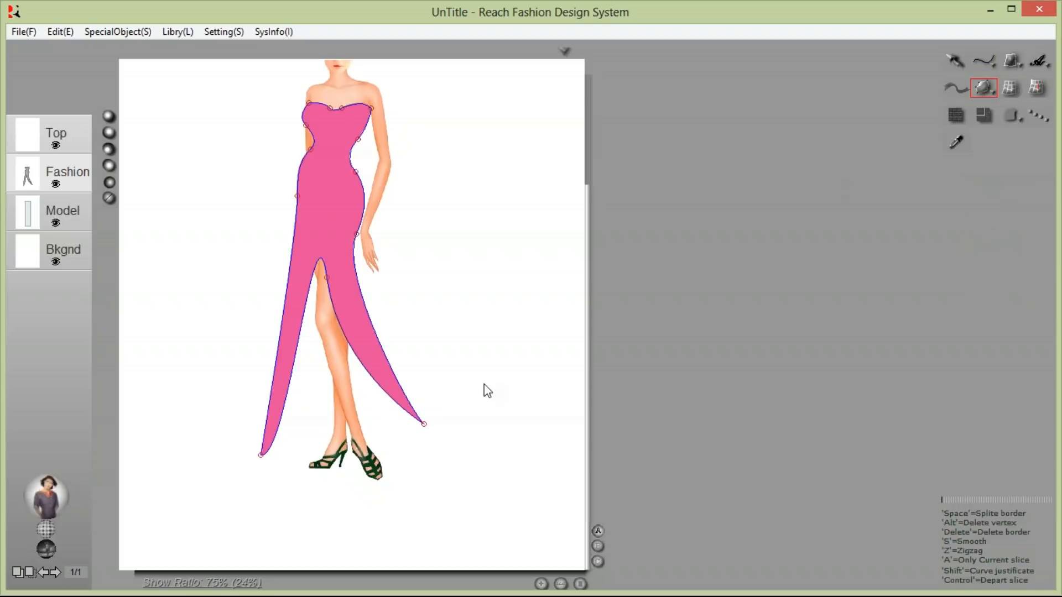
pyautogui.moveTo(265, 453); pyautogui.dragTo(280, 426)
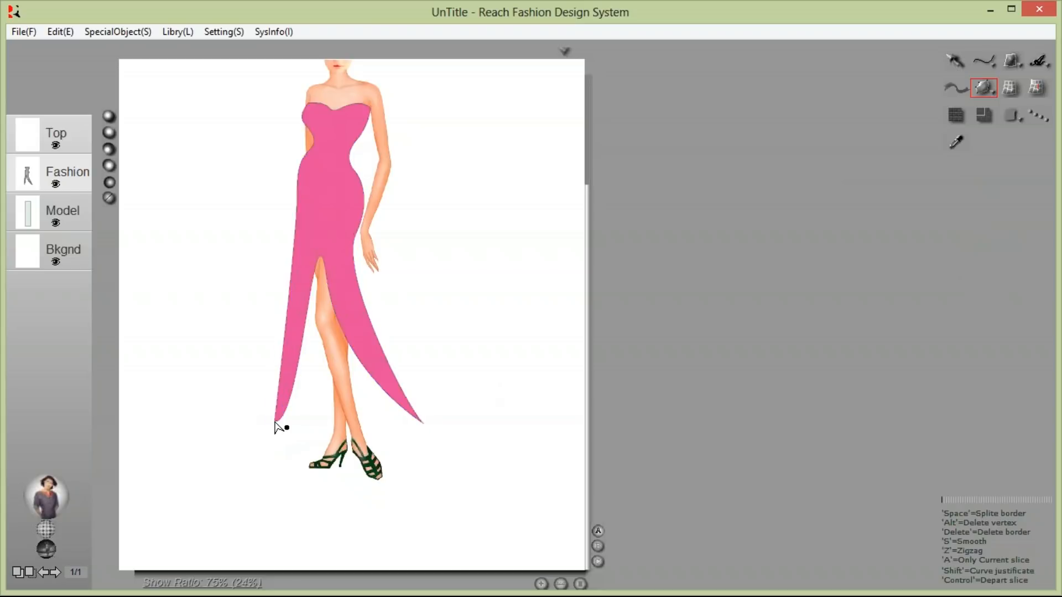
pyautogui.moveTo(331, 282); pyautogui.dragTo(334, 281)
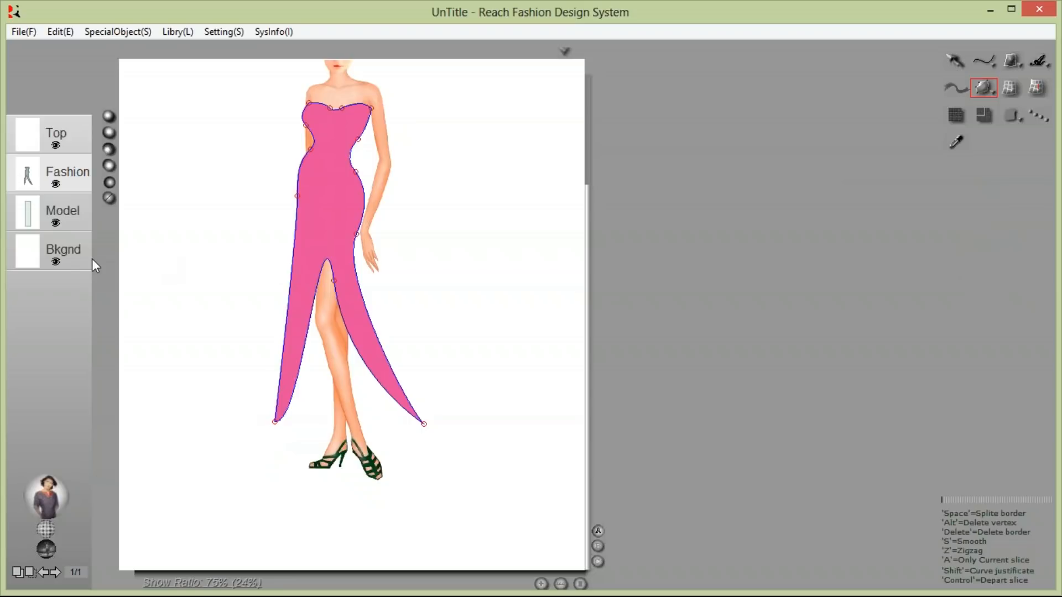
# - On the Bkgnd layer, draw the back skirt panel's upper edge from the left hem tip over the slit to the right hem tip
pyautogui.click(27, 253)
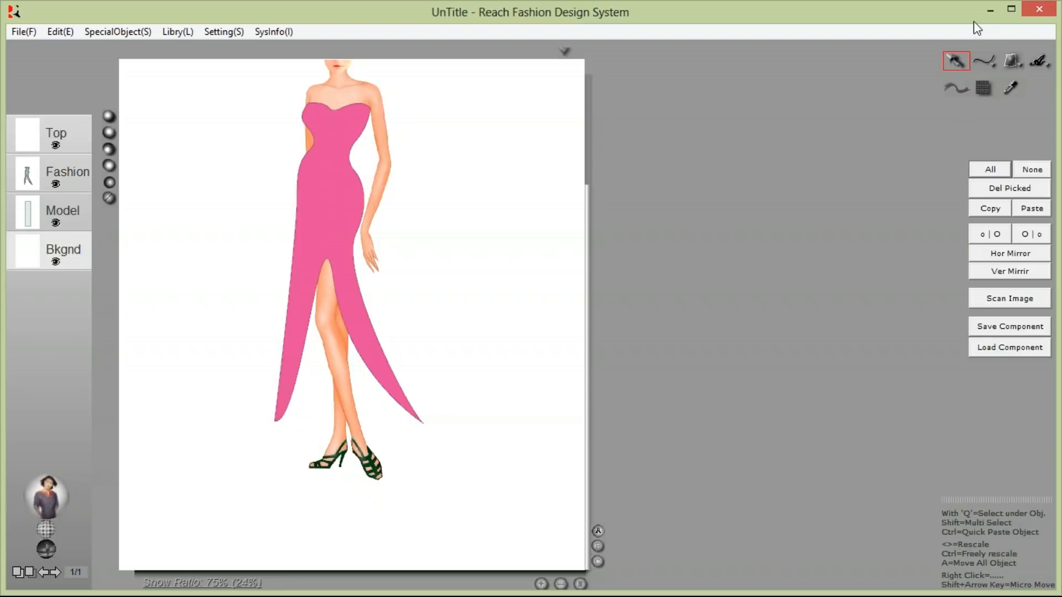
pyautogui.click(983, 61)
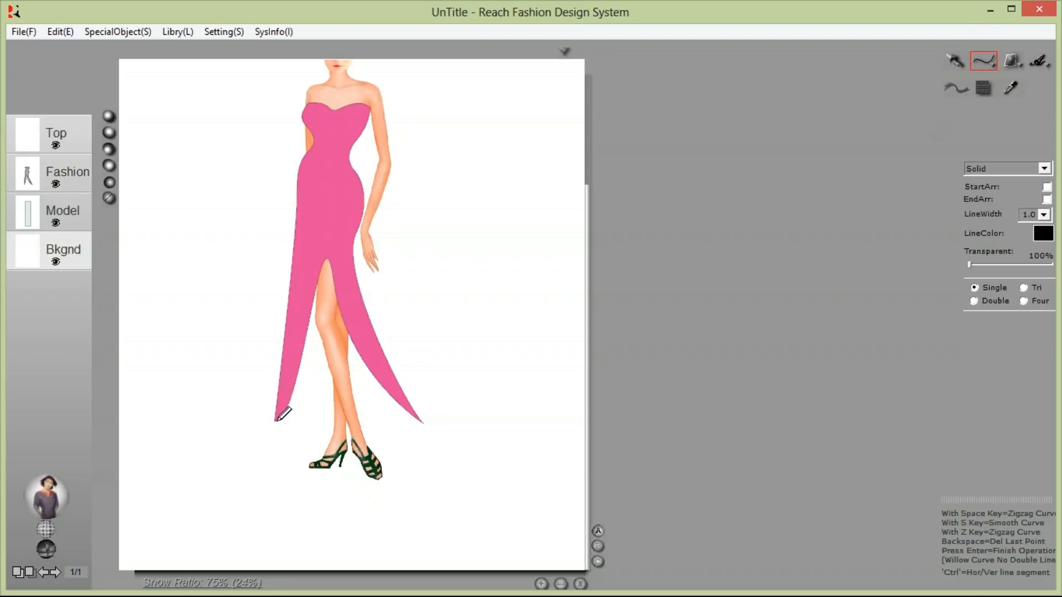
pyautogui.click(276, 421)
pyautogui.click(310, 265)
pyautogui.click(331, 250)
pyautogui.click(347, 289)
pyautogui.click(423, 422)
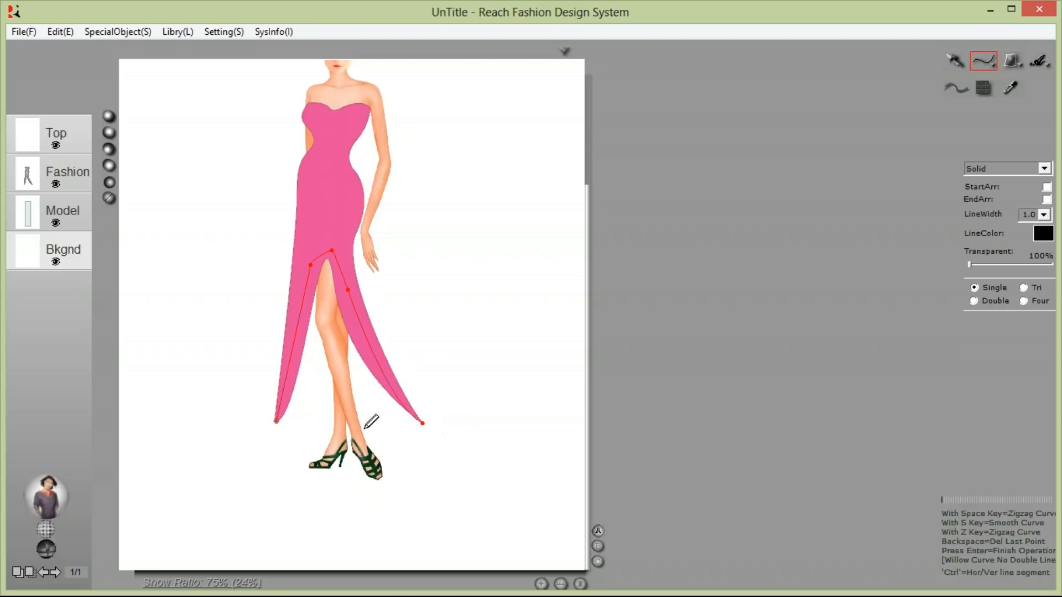
# - Close the back panel with a curved hem behind the legs, transform it into a slice, and deselect it
pyautogui.click(360, 418)
pyautogui.click(298, 418)
pyautogui.click(276, 420)
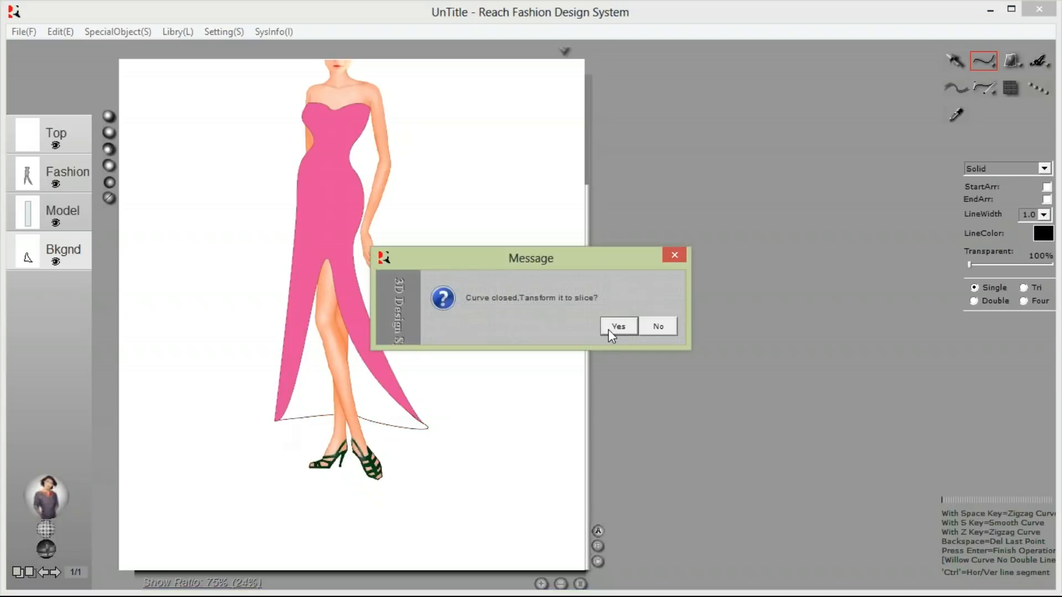
pyautogui.click(609, 328)
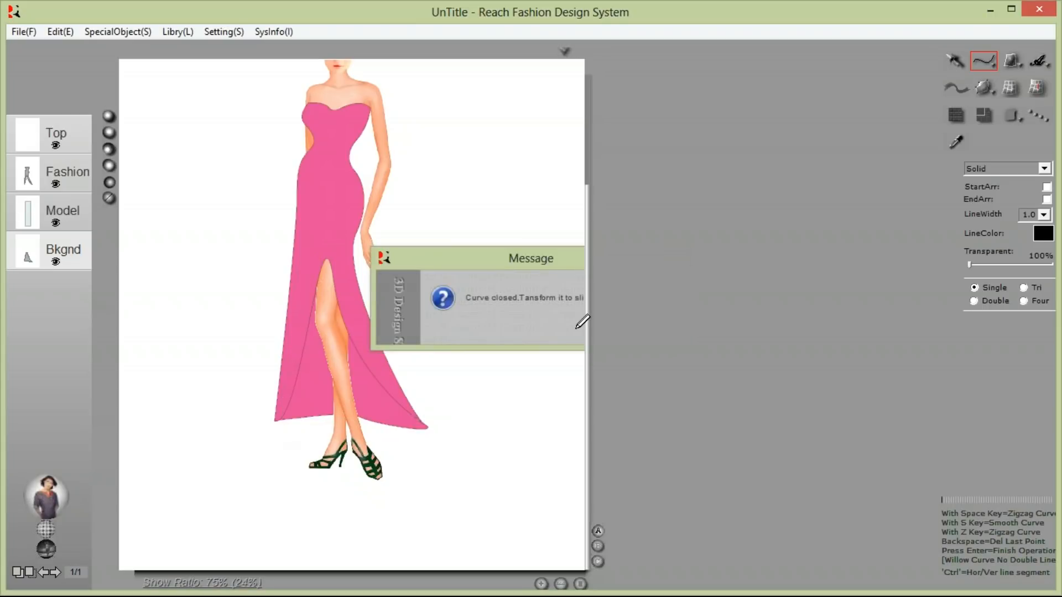
pyautogui.click(953, 62)
pyautogui.click(546, 205)
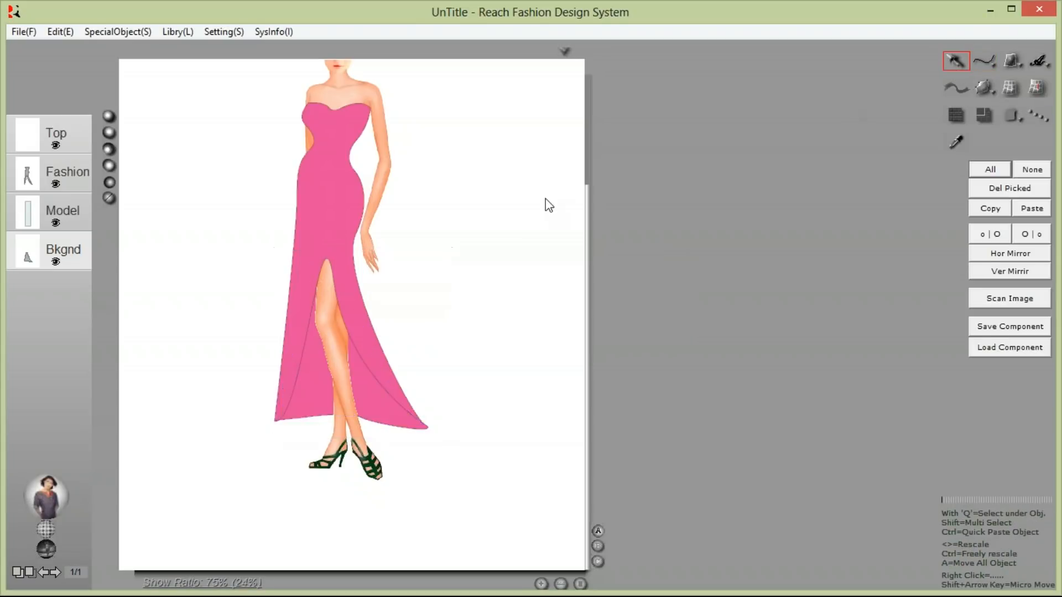
# - Add a new layer before the Fashion layer
pyautogui.scroll(3, 493, 188)
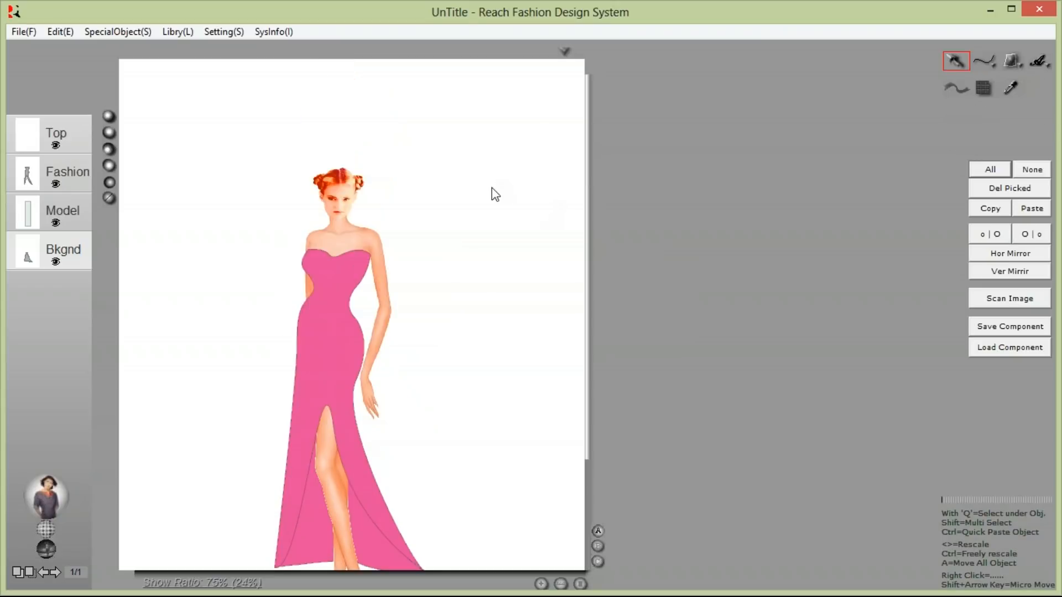
pyautogui.rightClick(20, 172)
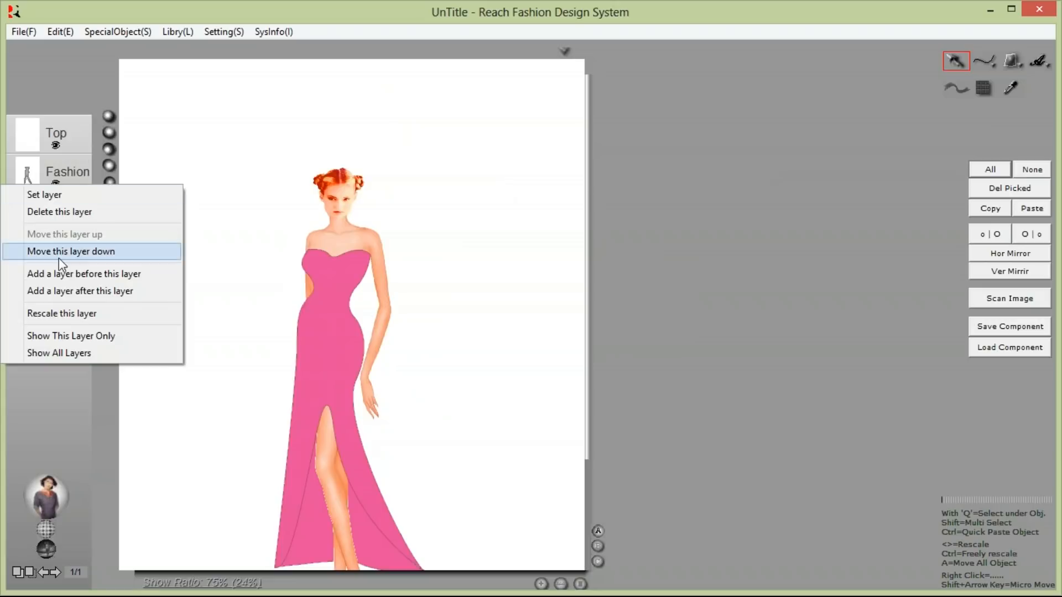
pyautogui.click(62, 273)
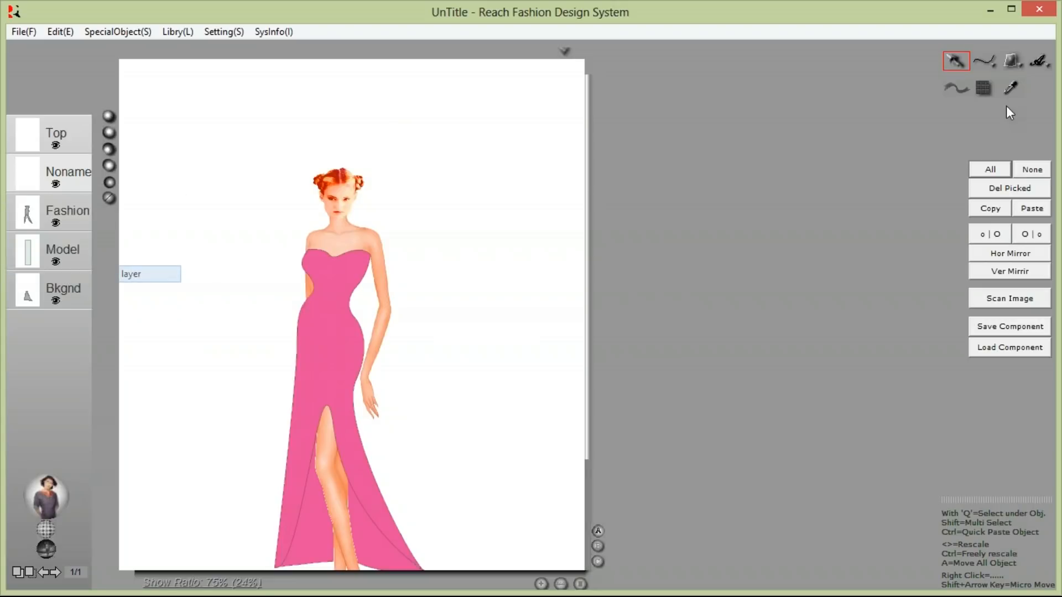
# - On the new layer, draw the yoke's lower edge along the dress's sweetheart neckline from the left armpit to the right armpit
pyautogui.click(982, 61)
pyautogui.moveTo(221, 114); pyautogui.dragTo(524, 371)
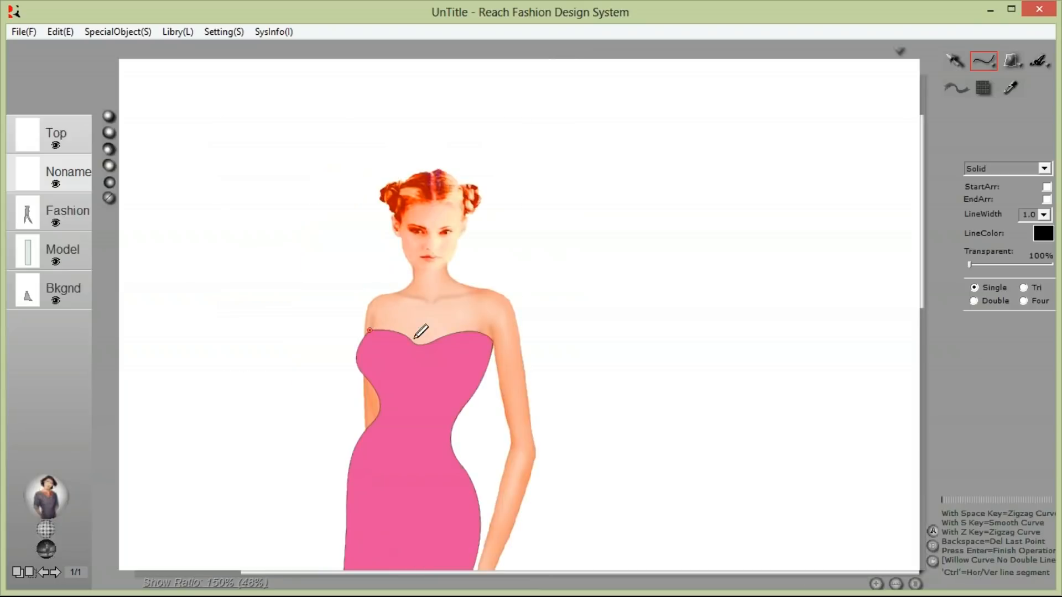
pyautogui.moveTo(414, 341); pyautogui.dragTo(425, 355)
pyautogui.click(439, 338)
pyautogui.moveTo(495, 339); pyautogui.dragTo(515, 354)
# - Close the yoke outline along the right armhole, a scooped neckline and the left armhole, and transform it into an editable slice
pyautogui.moveTo(494, 294); pyautogui.dragTo(508, 273)
pyautogui.click(487, 289)
pyautogui.moveTo(392, 292); pyautogui.dragTo(357, 248)
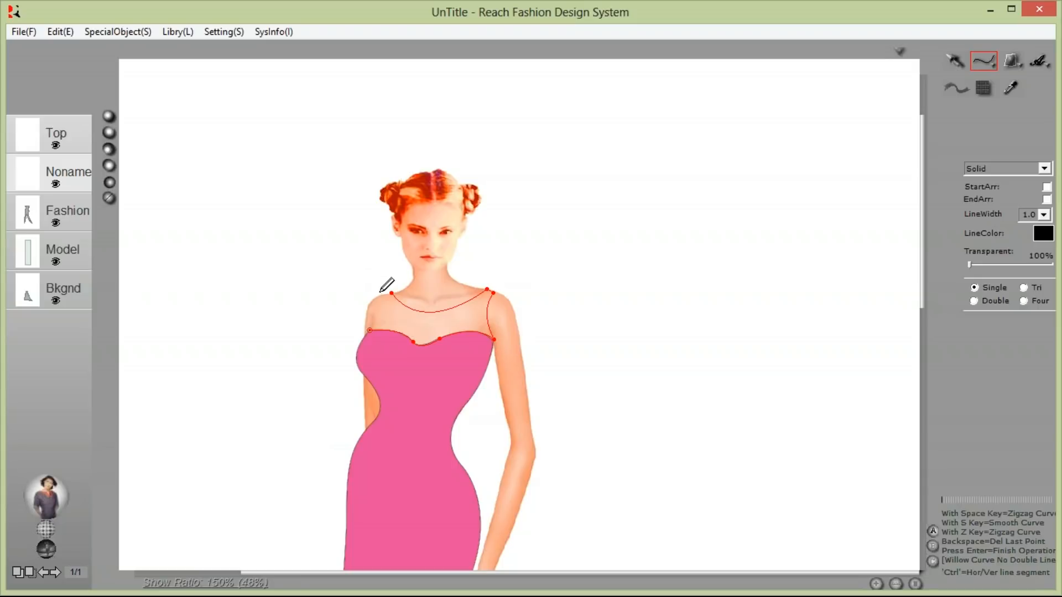
pyautogui.click(383, 295)
pyautogui.moveTo(358, 332); pyautogui.dragTo(356, 340)
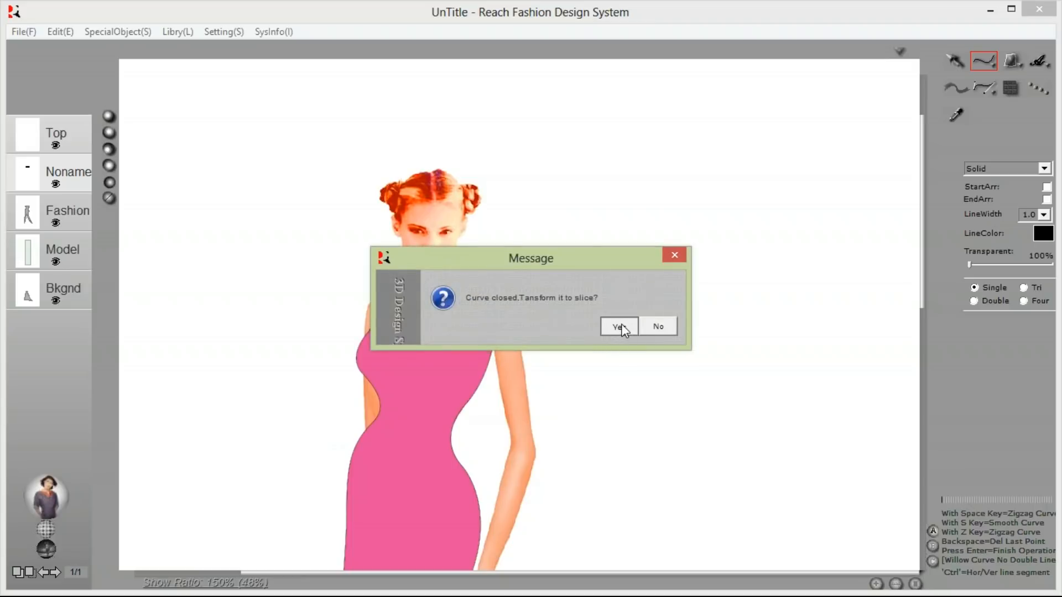
pyautogui.click(619, 328)
pyautogui.click(982, 88)
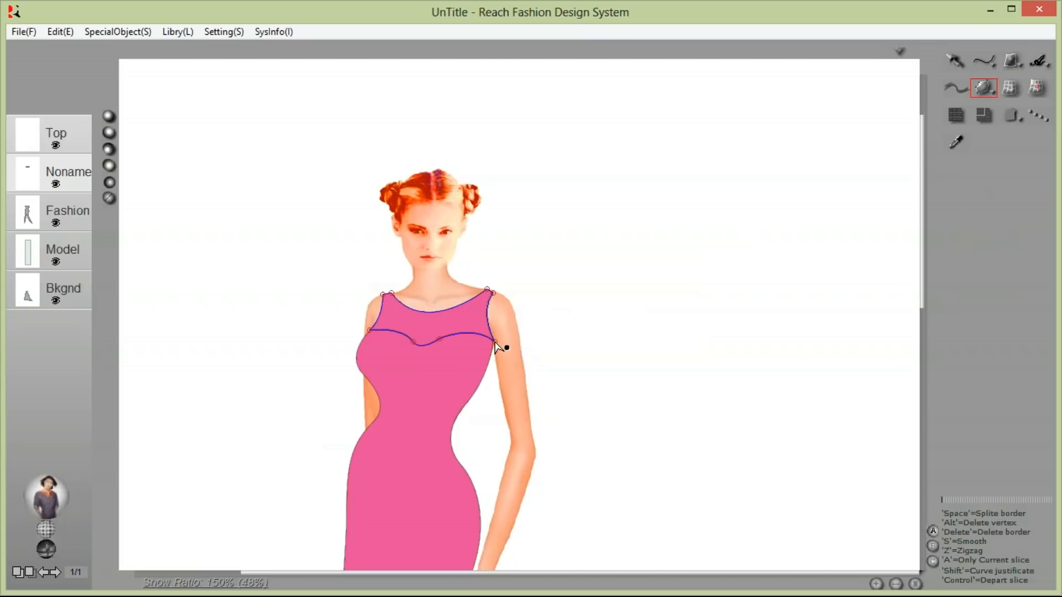
# - Draw a fitted sleeve from the right shoulder to mid upper arm, close it at the armpit and transform it into a slice
pyautogui.click(983, 61)
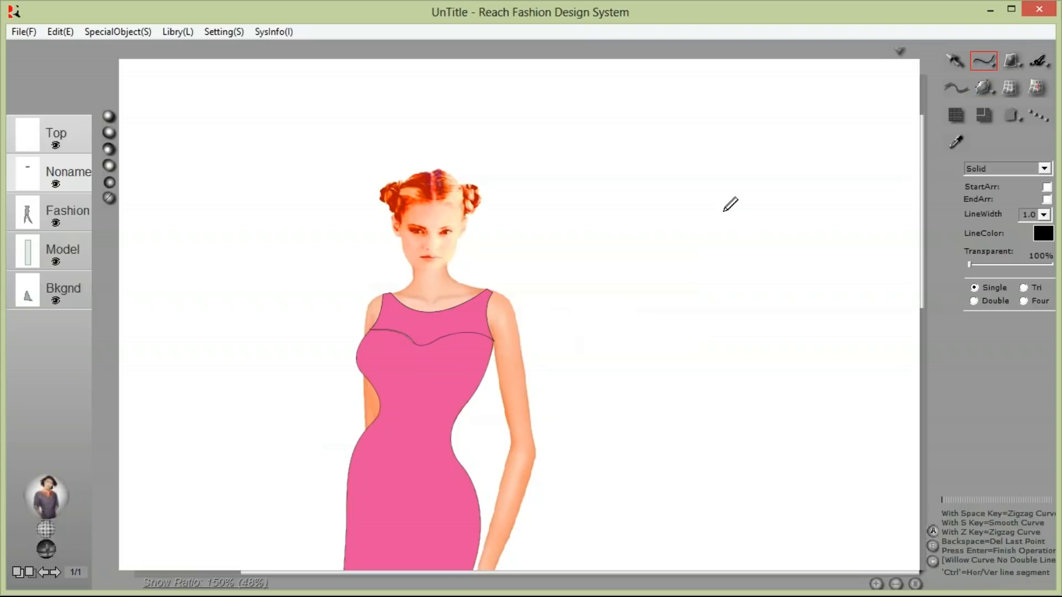
pyautogui.click(492, 292)
pyautogui.click(516, 318)
pyautogui.moveTo(520, 342); pyautogui.dragTo(521, 343)
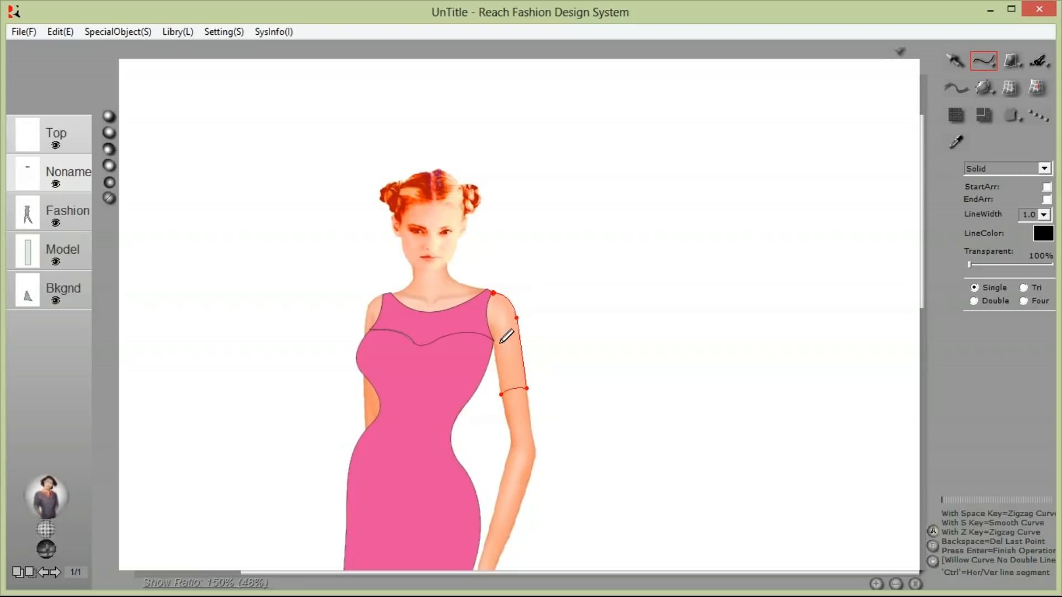
pyautogui.moveTo(494, 341)
pyautogui.mouseDown()
pyautogui.moveTo(516, 260)
pyautogui.moveTo(523, 281)
pyautogui.mouseUp()
pyautogui.click(612, 324)
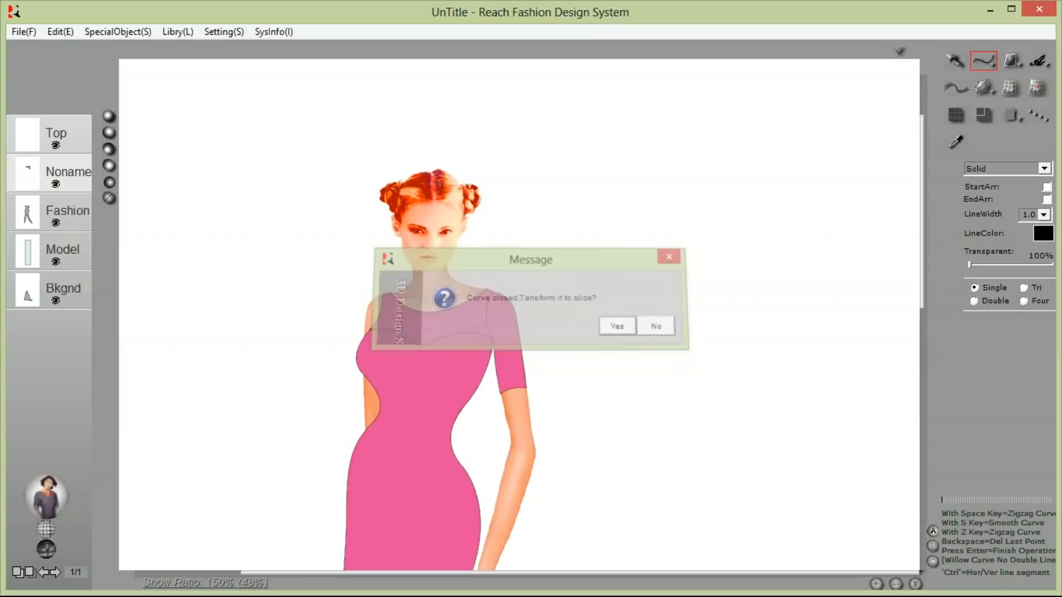
# - Draw a flared cuff below the right sleeve's hem, closing the curve along the hem, and transform it into a slice
pyautogui.click(527, 388)
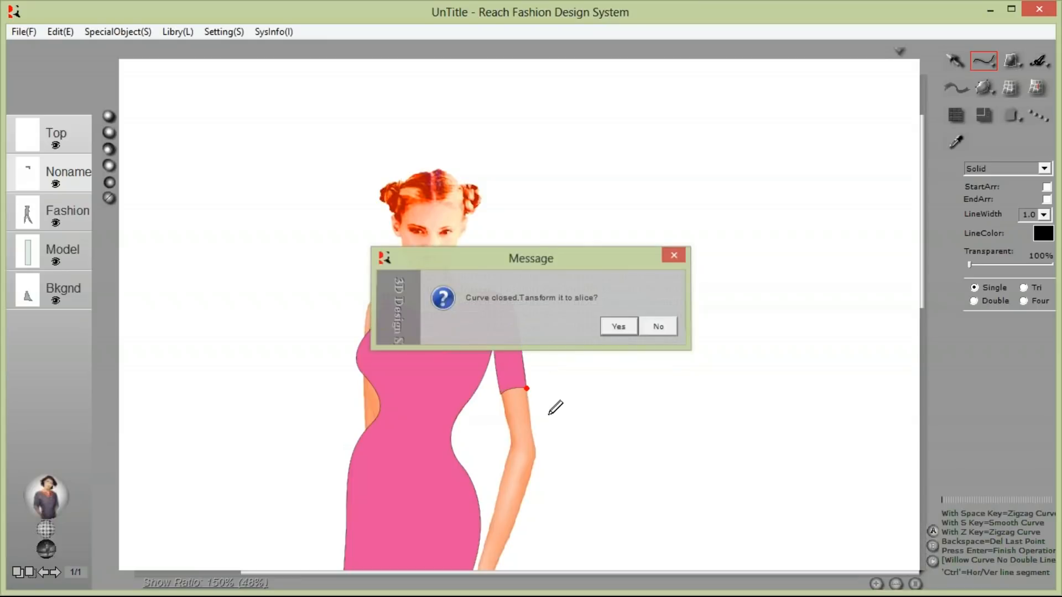
pyautogui.moveTo(547, 431); pyautogui.dragTo(518, 422)
pyautogui.press('BackSpace')
pyautogui.moveTo(518, 423); pyautogui.dragTo(475, 288)
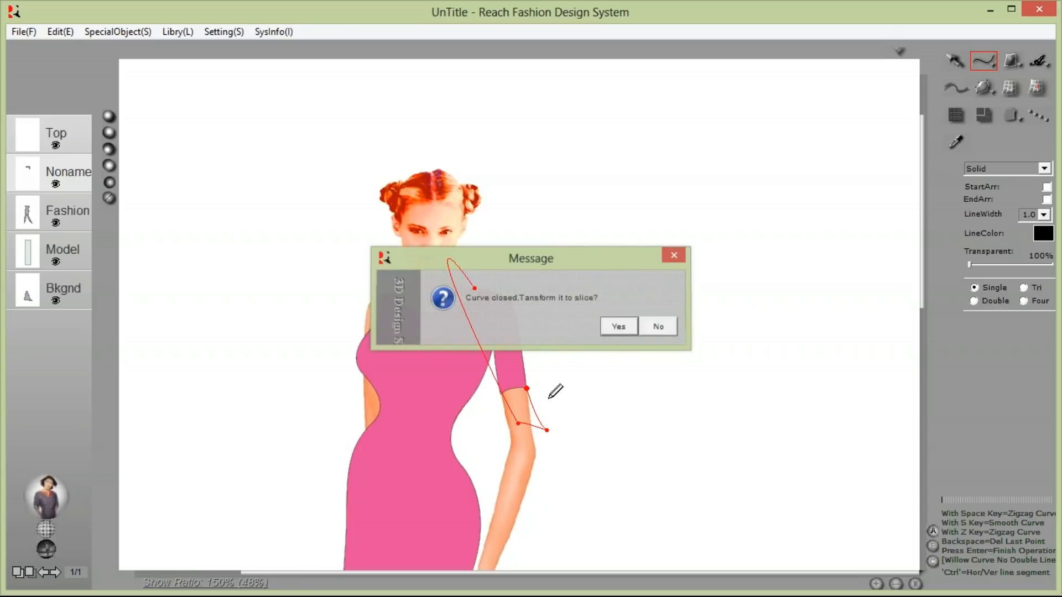
pyautogui.press('BackSpace')
pyautogui.press('Escape')
pyautogui.scroll(-1, 552, 388)
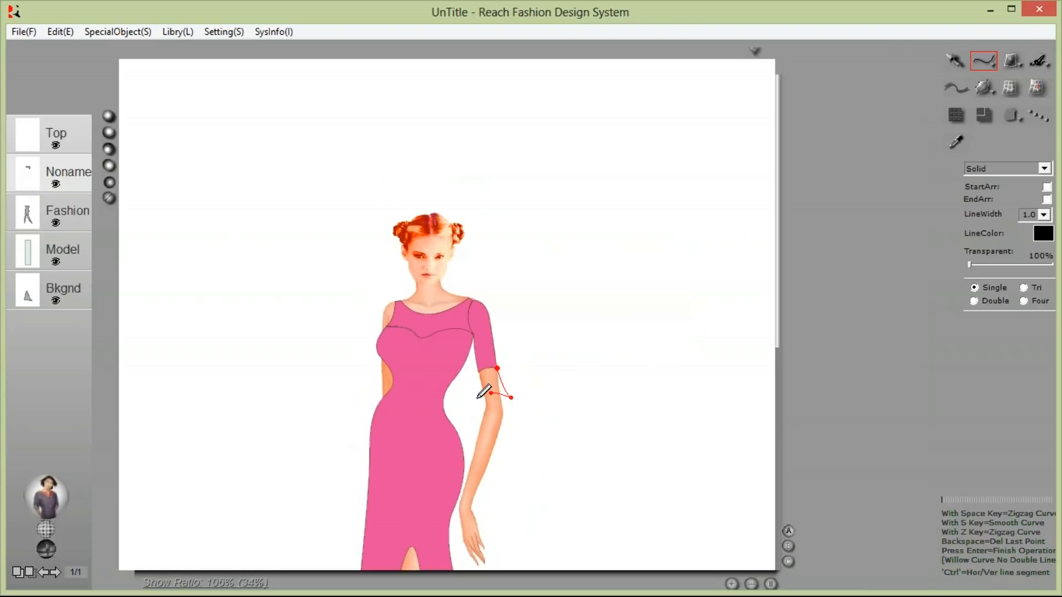
pyautogui.moveTo(479, 374); pyautogui.dragTo(479, 355)
pyautogui.click(497, 368)
pyautogui.press('Return')
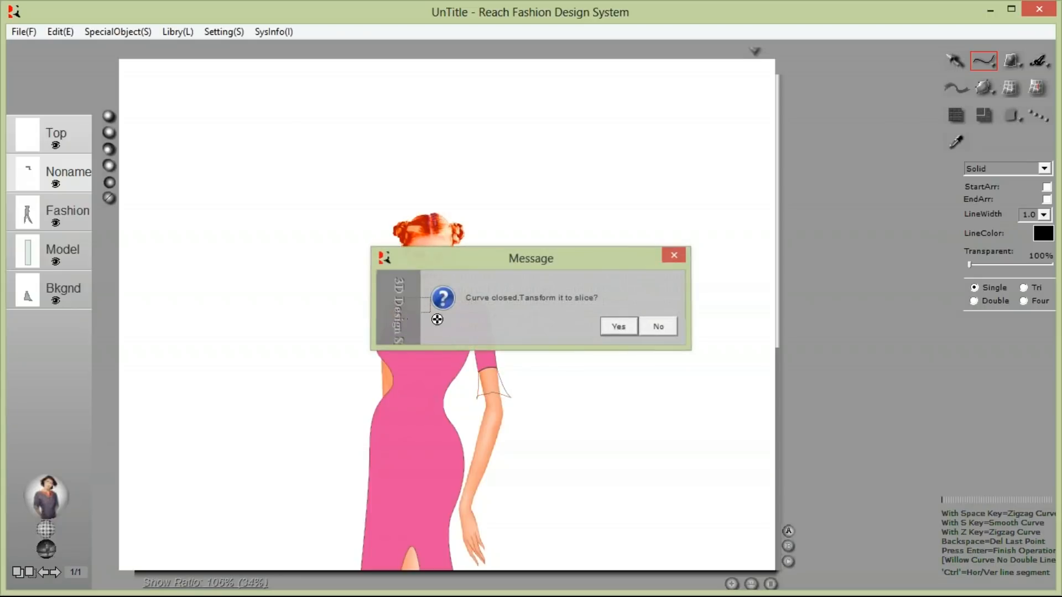
pyautogui.press('Return')
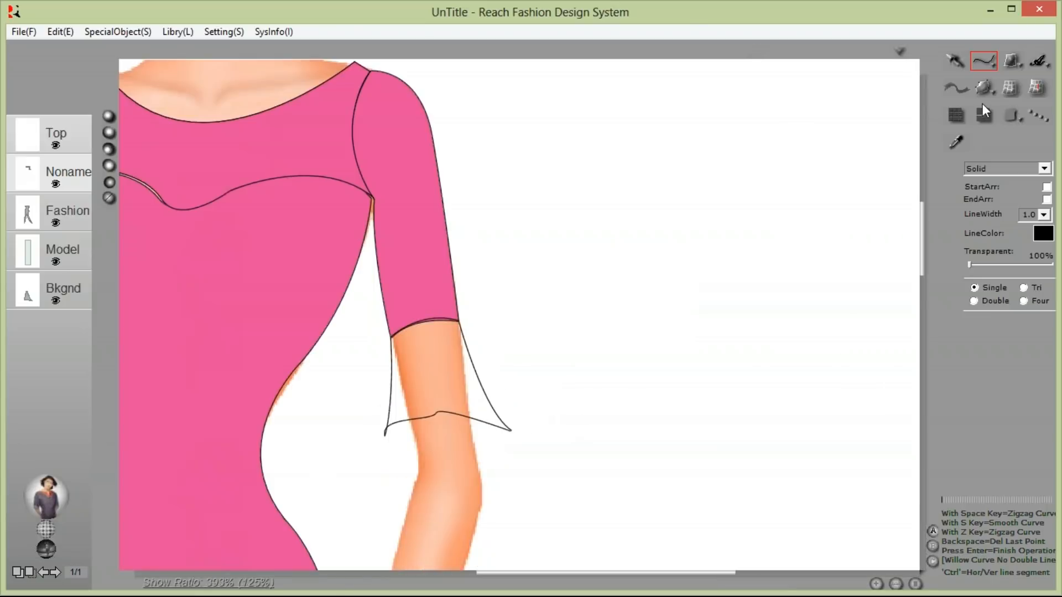
# - Smooth the flared cuff's lower edge into one clean curve between its two pointed corners, and leave slice editing
pyautogui.moveTo(394, 428); pyautogui.dragTo(404, 428)
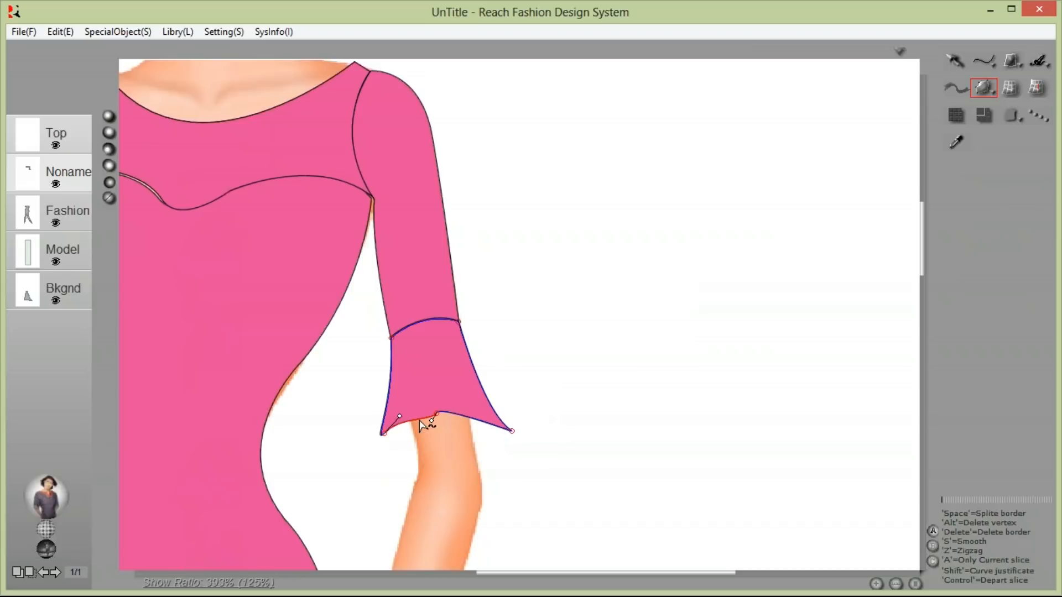
pyautogui.click(434, 422)
pyautogui.press('Escape')
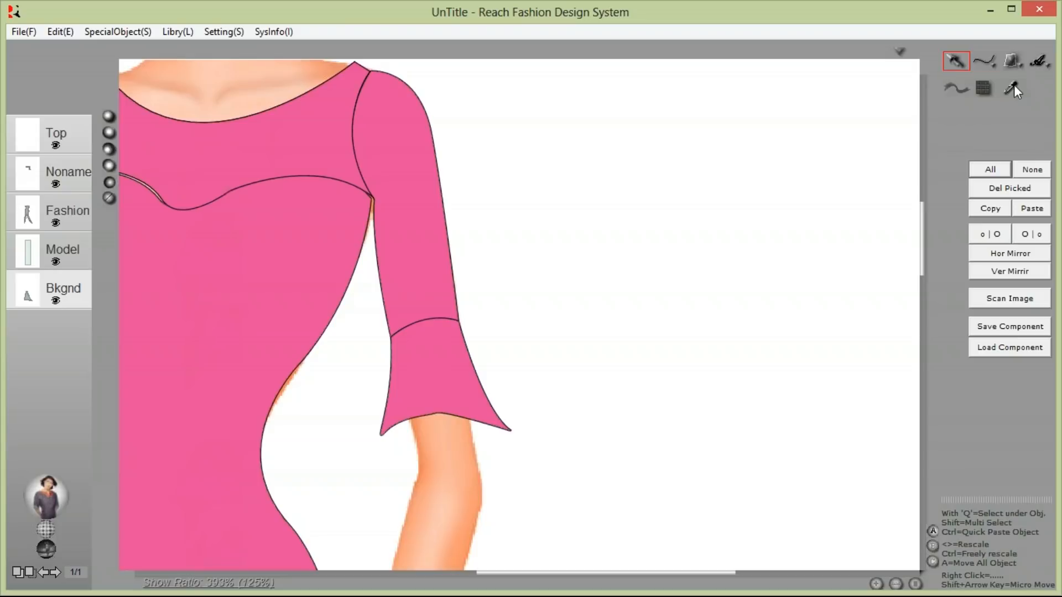
# - On the Bkgnd layer, draw the cuff's inner back panel with a wavy hem behind the arm and transform it into a slice
pyautogui.click(983, 62)
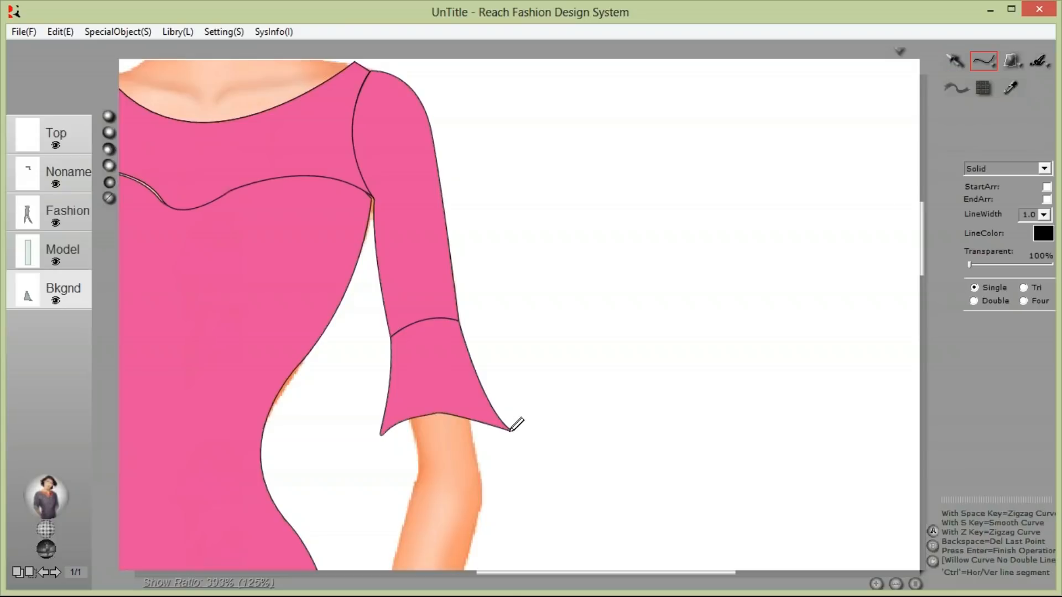
pyautogui.click(510, 431)
pyautogui.click(517, 485)
pyautogui.moveTo(493, 455); pyautogui.dragTo(498, 464)
pyautogui.click(428, 461)
pyautogui.click(381, 435)
pyautogui.click(436, 397)
pyautogui.click(464, 409)
pyautogui.click(510, 432)
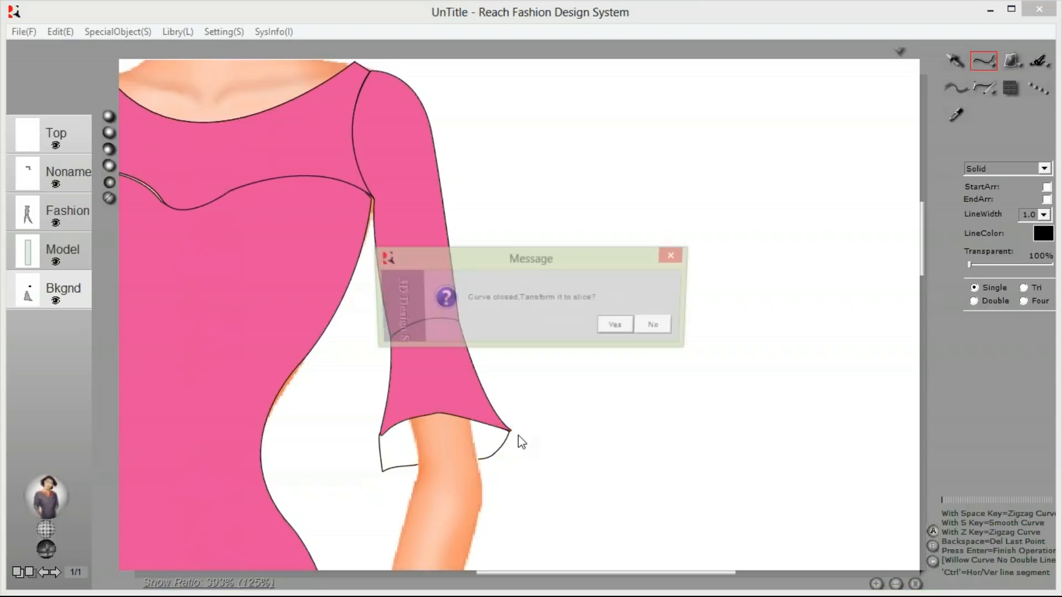
pyautogui.click(616, 327)
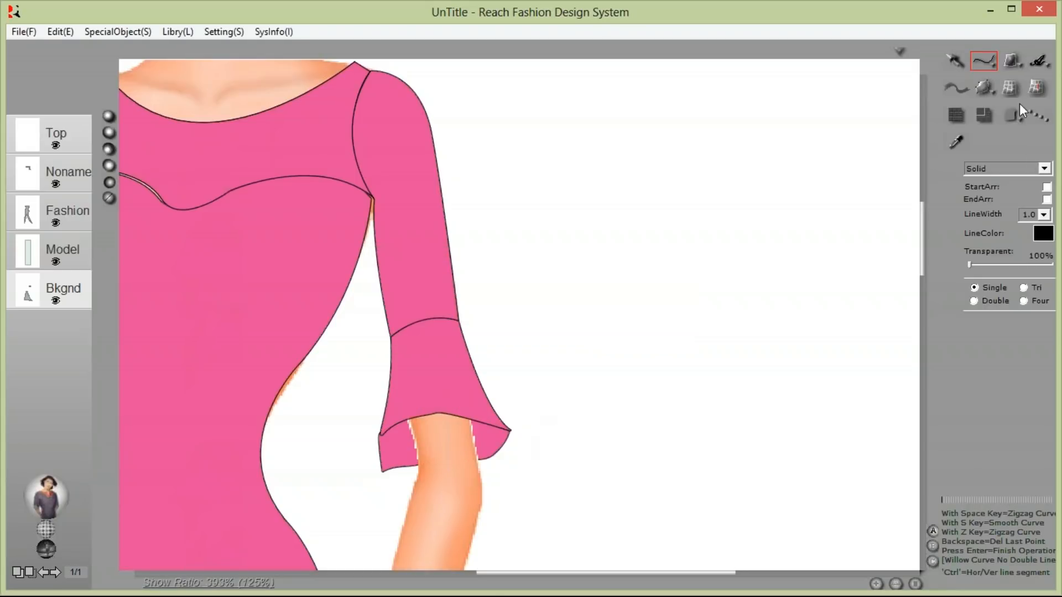
# - Align the inner cuff panel's upper left corner with the front cuff's corner, fit the design to the window, and deselect the panel
pyautogui.click(983, 88)
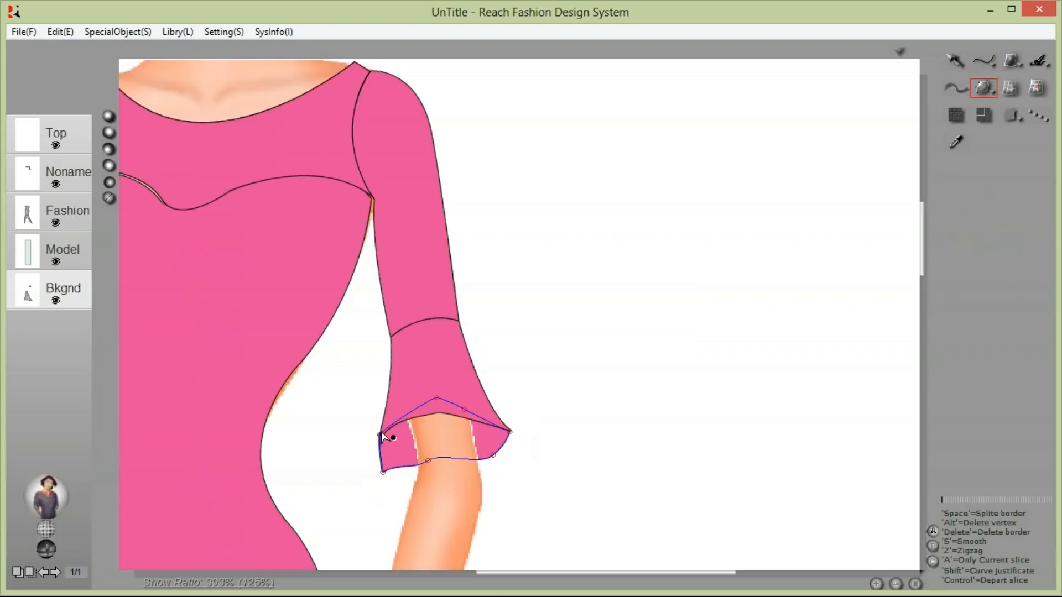
pyautogui.rightClick(462, 364)
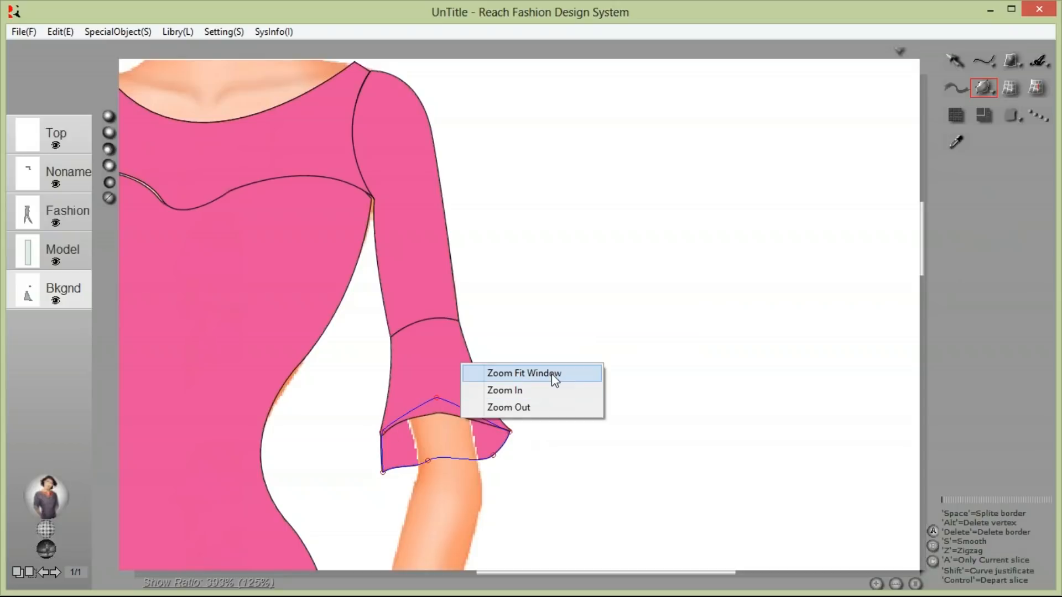
pyautogui.click(552, 373)
pyautogui.click(954, 60)
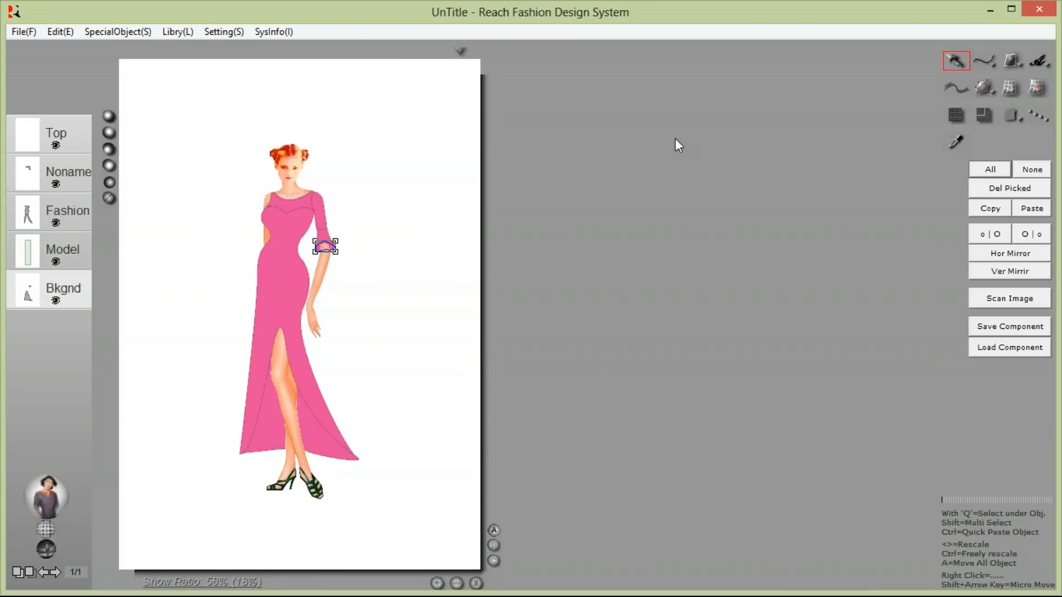
pyautogui.click(457, 209)
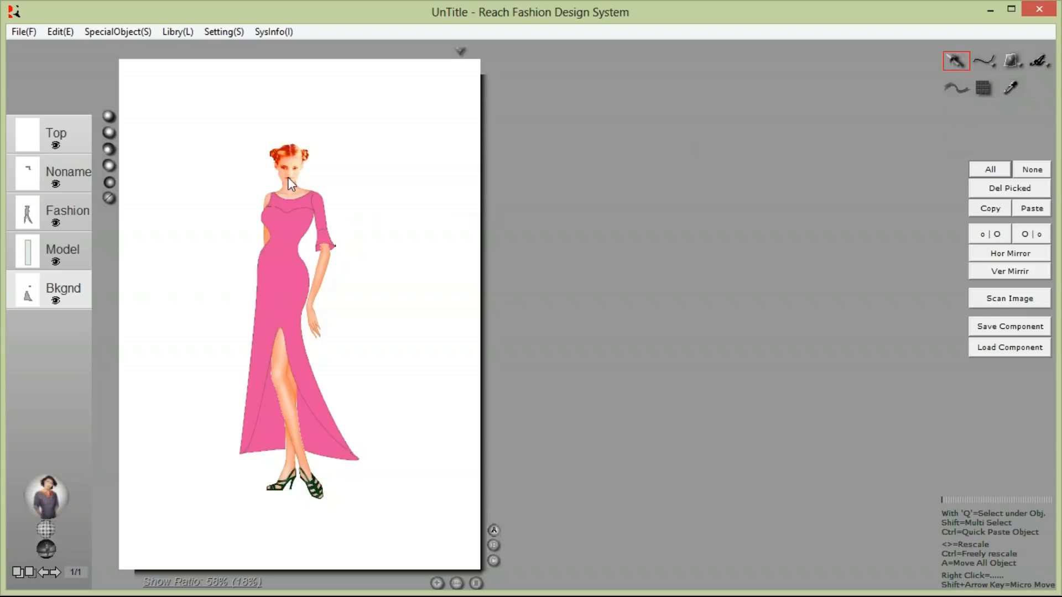
# - On the Noname layer, draw a small sleeve over the left shoulder down to the bust outline and transform it into a slice
pyautogui.moveTo(194, 154); pyautogui.dragTo(428, 314)
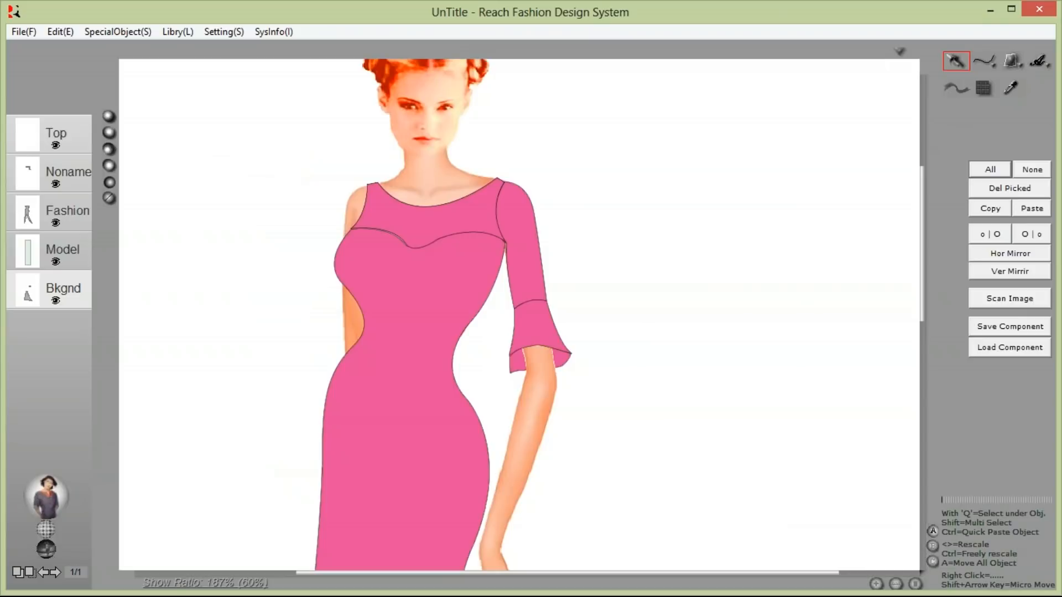
pyautogui.click(984, 61)
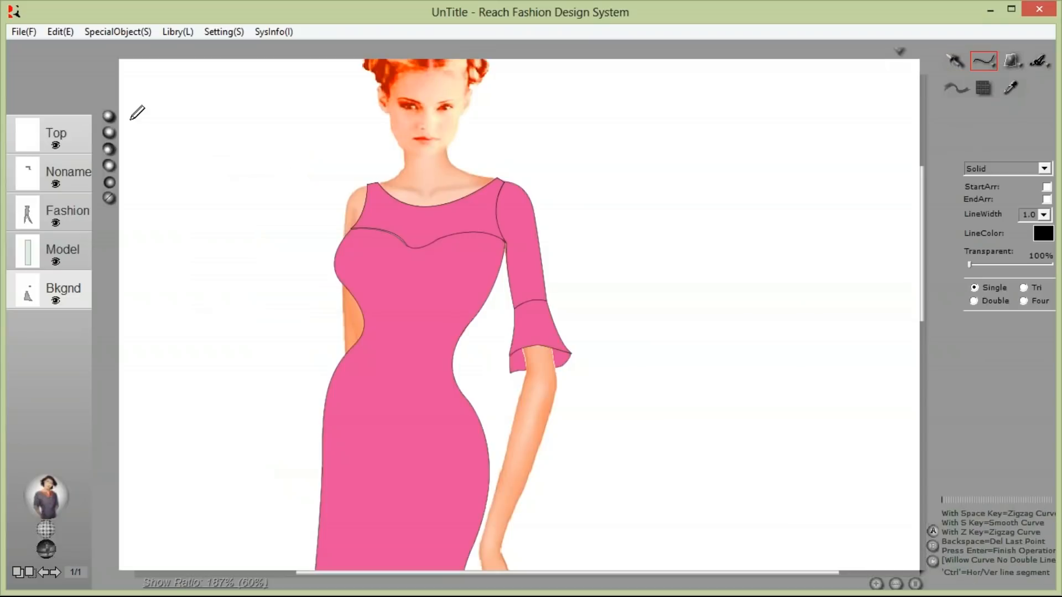
pyautogui.click(369, 187)
pyautogui.click(367, 184)
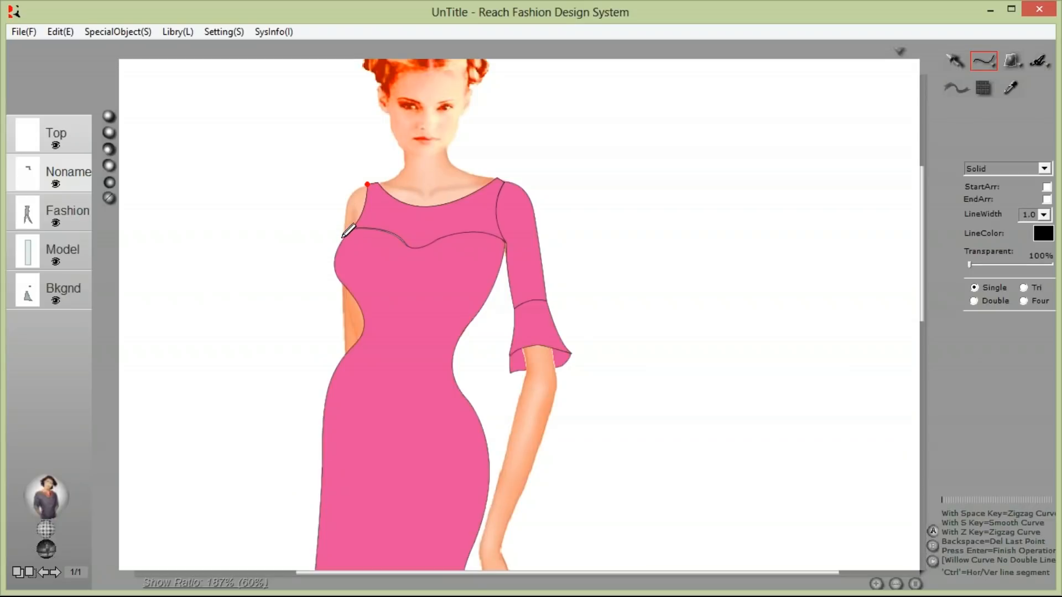
pyautogui.moveTo(344, 236); pyautogui.dragTo(350, 286)
pyautogui.press('Return')
pyautogui.moveTo(368, 185); pyautogui.dragTo(363, 158)
pyautogui.click(615, 326)
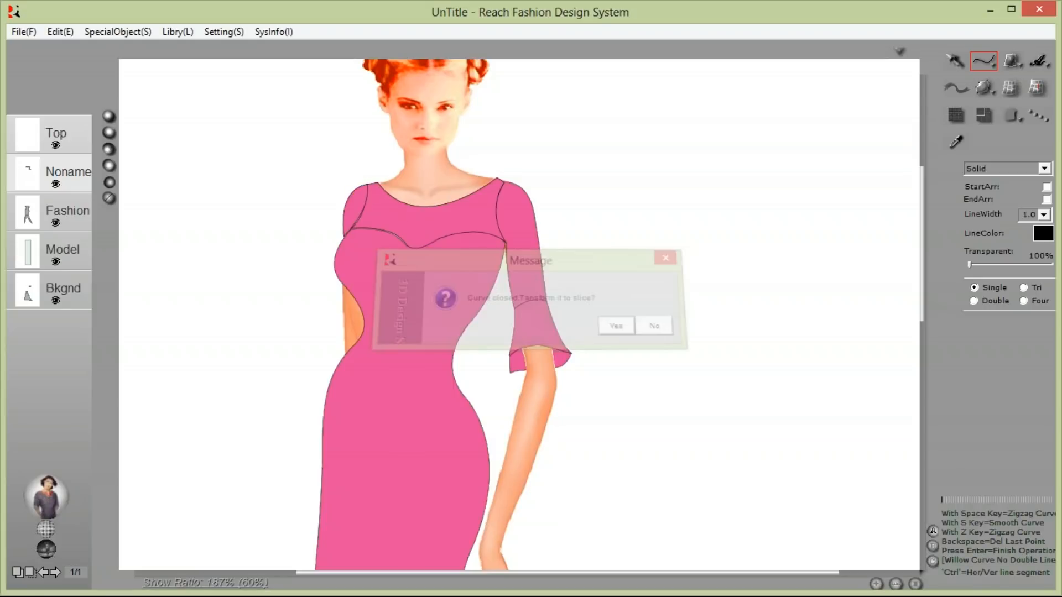
# - Reshape the left part of the yoke's lower edge so it follows the dress's neckline curve
pyautogui.click(982, 87)
pyautogui.moveTo(223, 139); pyautogui.dragTo(557, 334)
pyautogui.moveTo(408, 290); pyautogui.dragTo(414, 289)
pyautogui.click(501, 267)
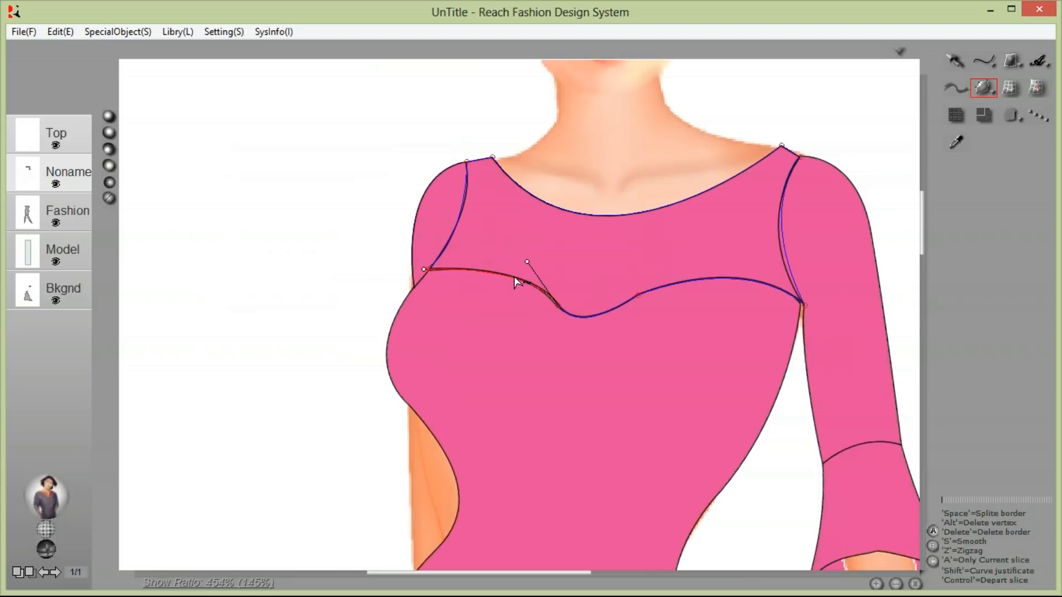
pyautogui.moveTo(557, 304); pyautogui.dragTo(553, 307)
# - On the Fashion layer, reshape the dress slice's left waist edge into a flatter curve between the underbust and the hip
pyautogui.click(983, 61)
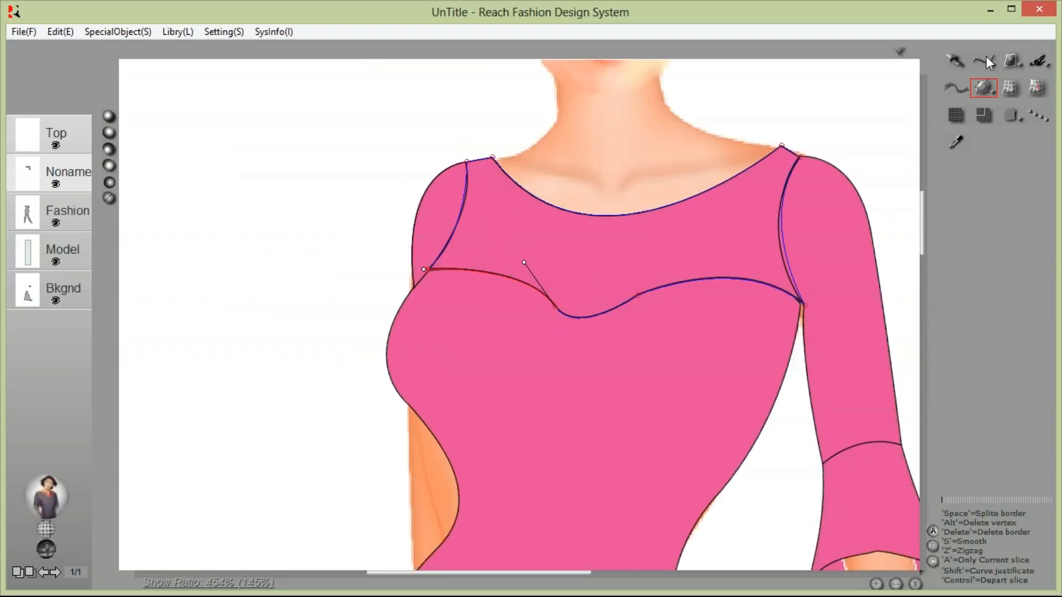
pyautogui.scroll(-3, 363, 426)
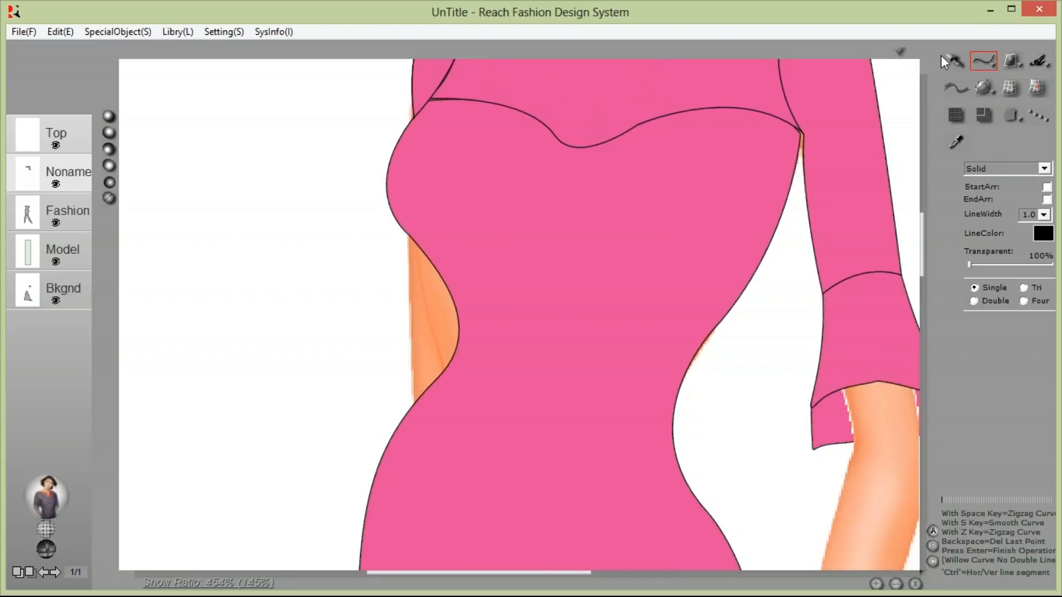
pyautogui.click(27, 213)
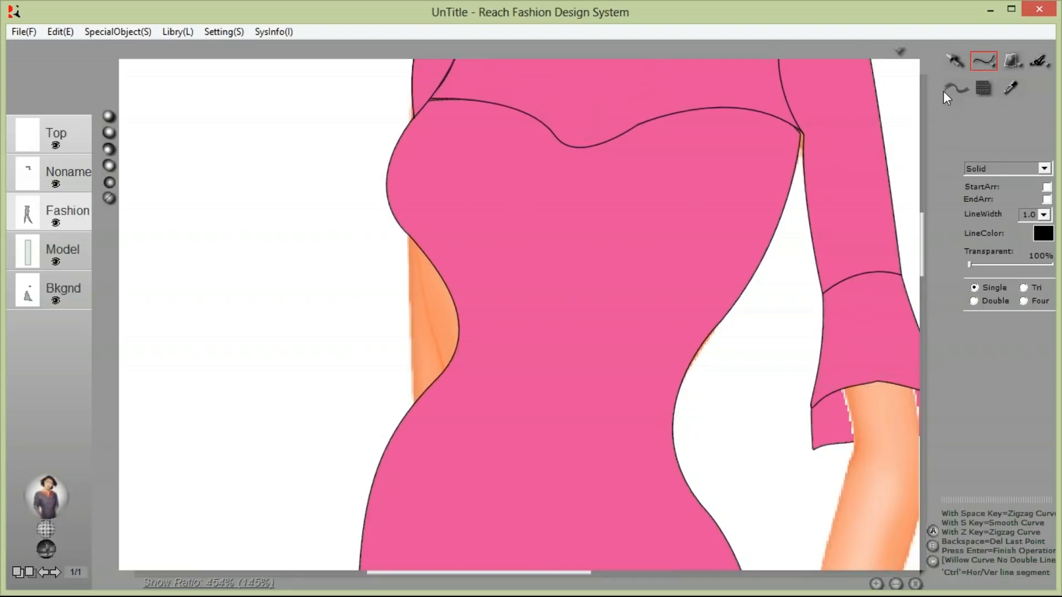
pyautogui.click(956, 61)
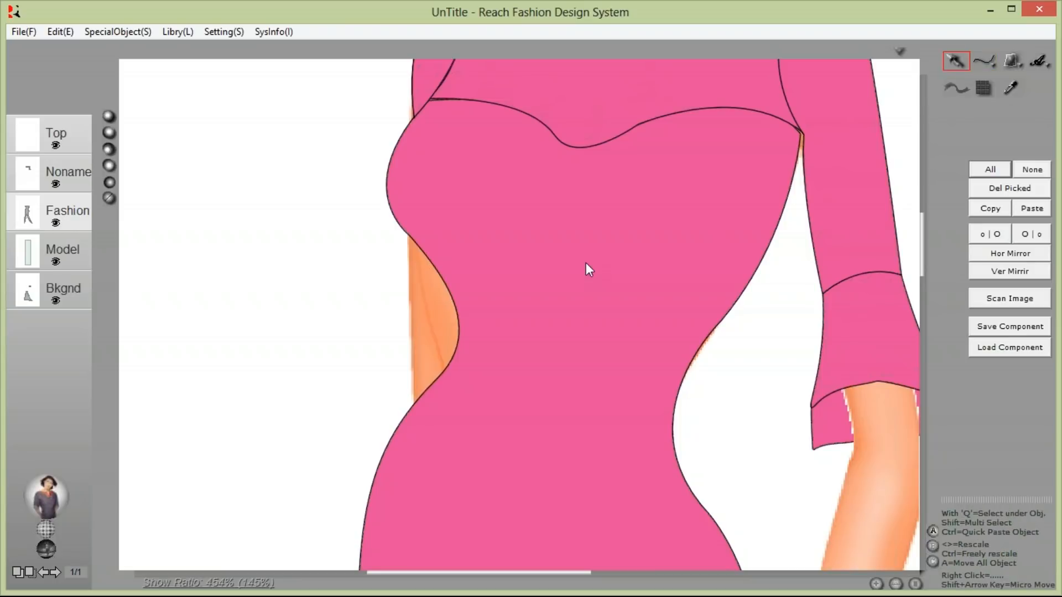
pyautogui.click(586, 263)
pyautogui.click(984, 85)
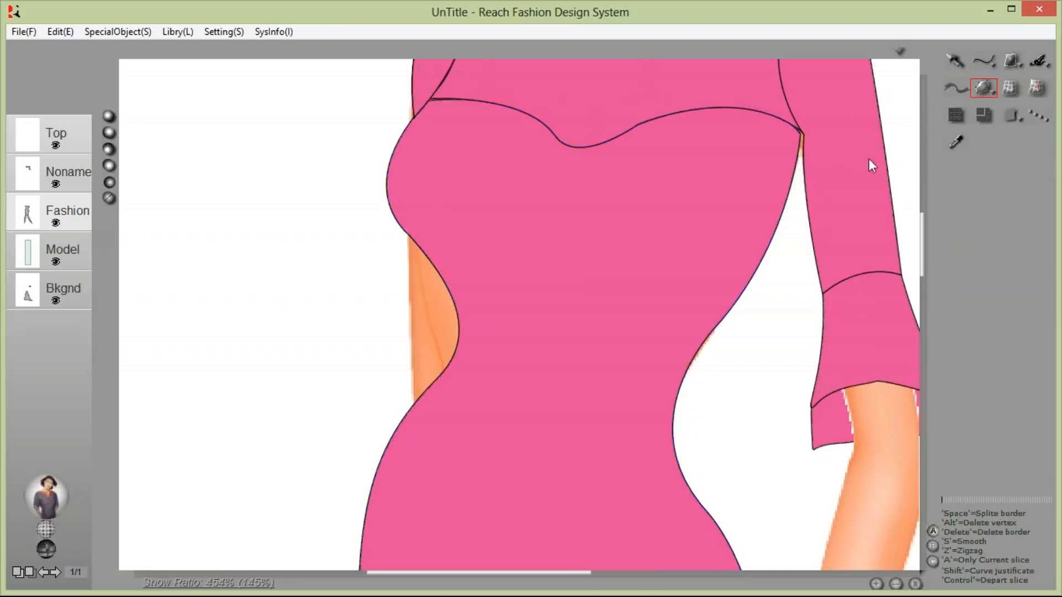
pyautogui.moveTo(441, 380)
pyautogui.mouseDown()
pyautogui.moveTo(485, 406)
pyautogui.moveTo(440, 381)
pyautogui.mouseUp()
pyautogui.moveTo(452, 307); pyautogui.dragTo(439, 327)
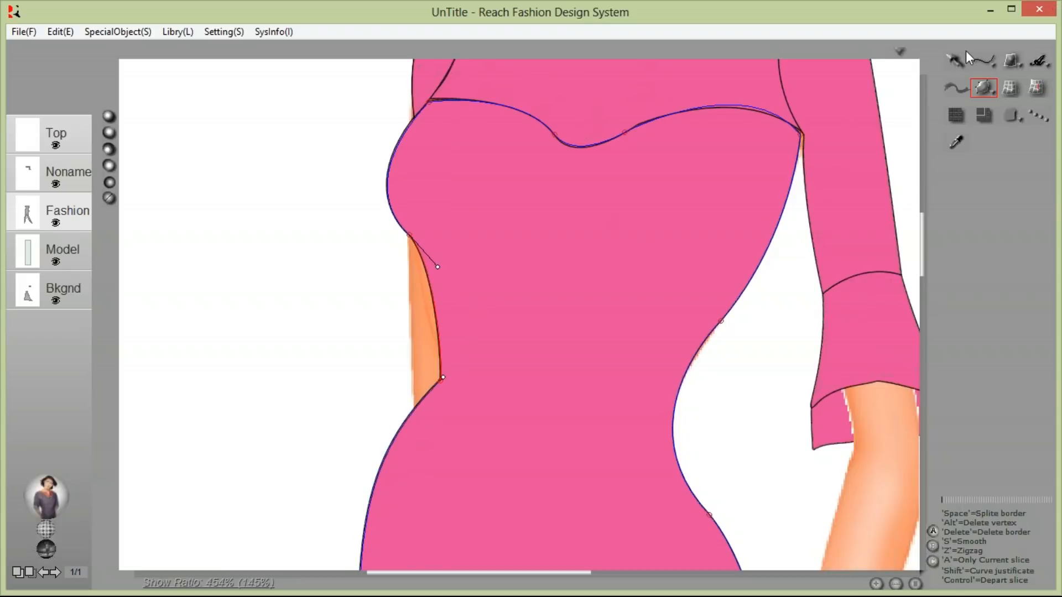
# - On the Noname layer, draw a closed outline over the exposed arm area beside the left waist, transform it into a slice, and fit the window
pyautogui.click(984, 63)
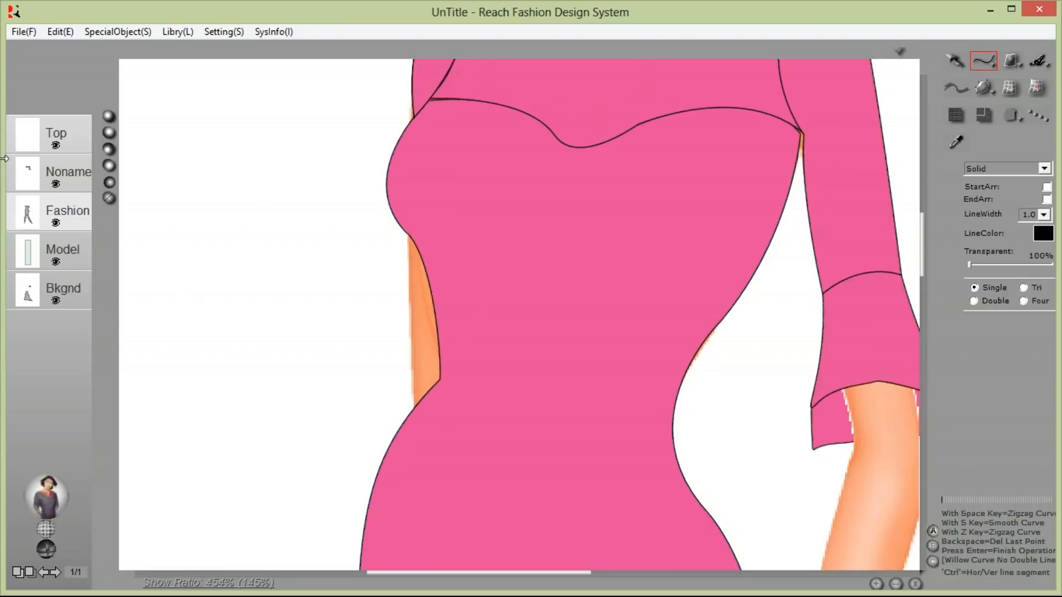
pyautogui.click(67, 187)
pyautogui.click(408, 236)
pyautogui.click(438, 380)
pyautogui.moveTo(440, 381)
pyautogui.mouseDown()
pyautogui.moveTo(440, 509)
pyautogui.moveTo(441, 498)
pyautogui.mouseUp()
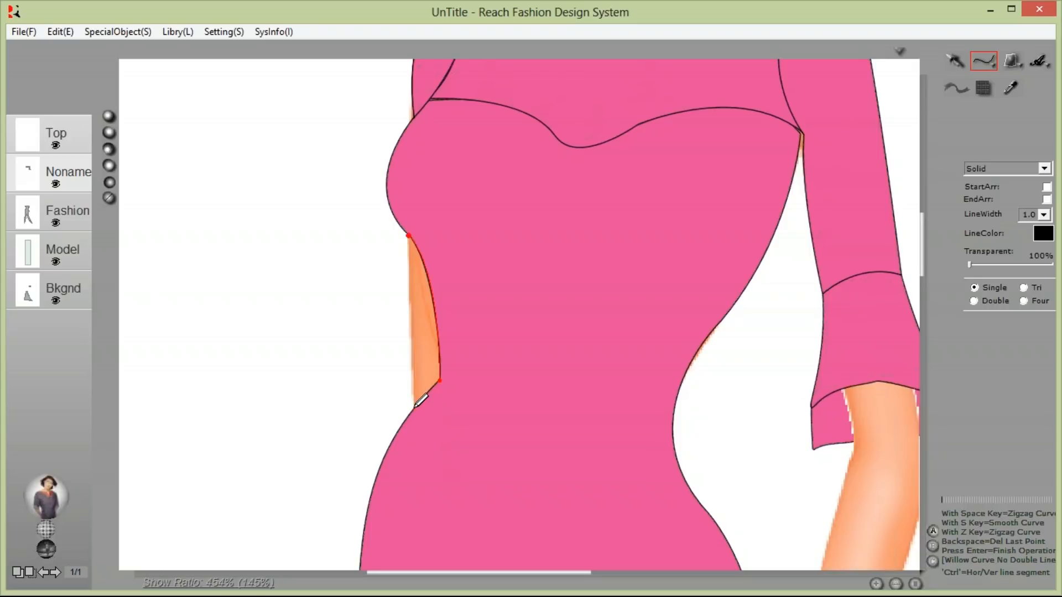
pyautogui.click(414, 407)
pyautogui.press('Return')
pyautogui.moveTo(410, 220); pyautogui.dragTo(411, 219)
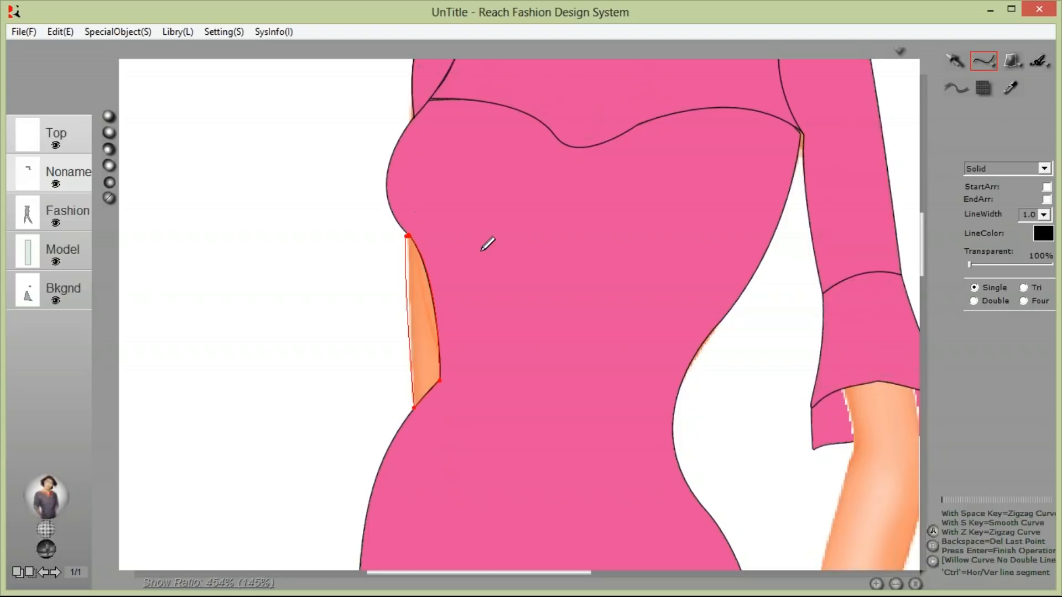
pyautogui.press('BackSpace')
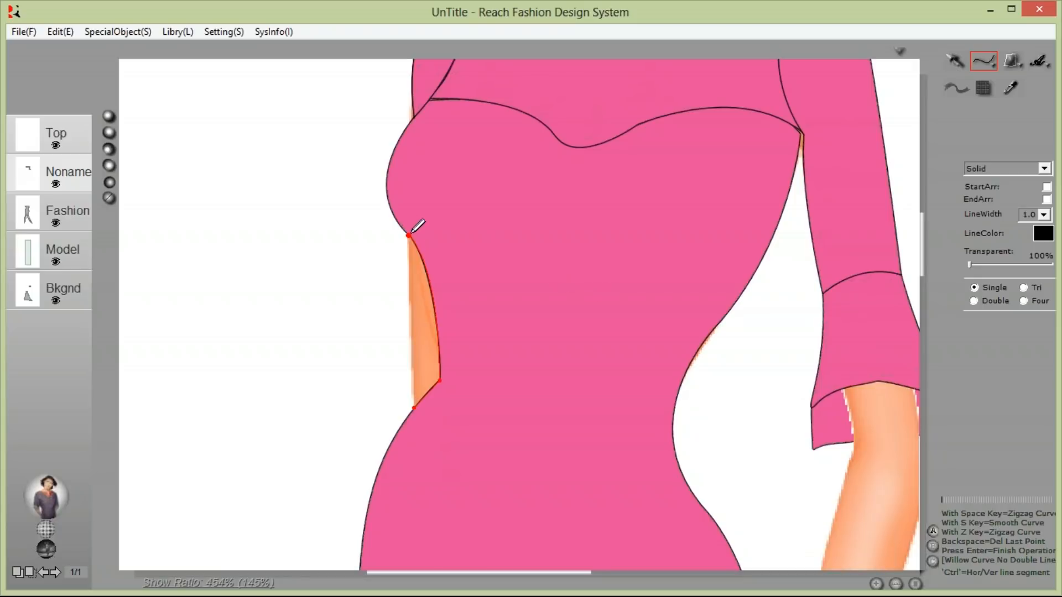
pyautogui.moveTo(408, 236); pyautogui.dragTo(423, 198)
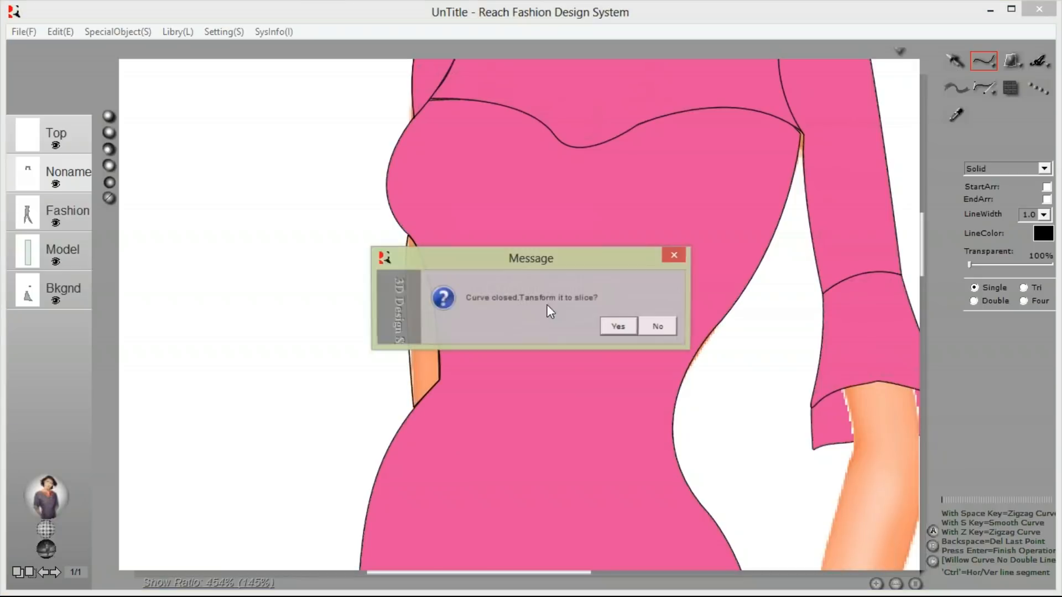
pyautogui.click(614, 325)
pyautogui.rightClick(618, 339)
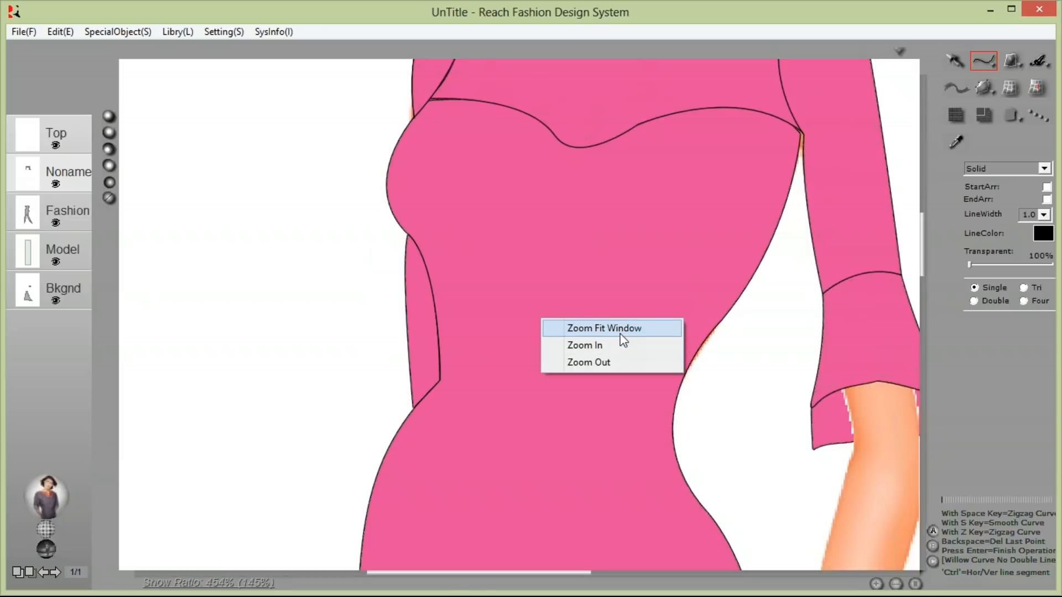
pyautogui.click(615, 330)
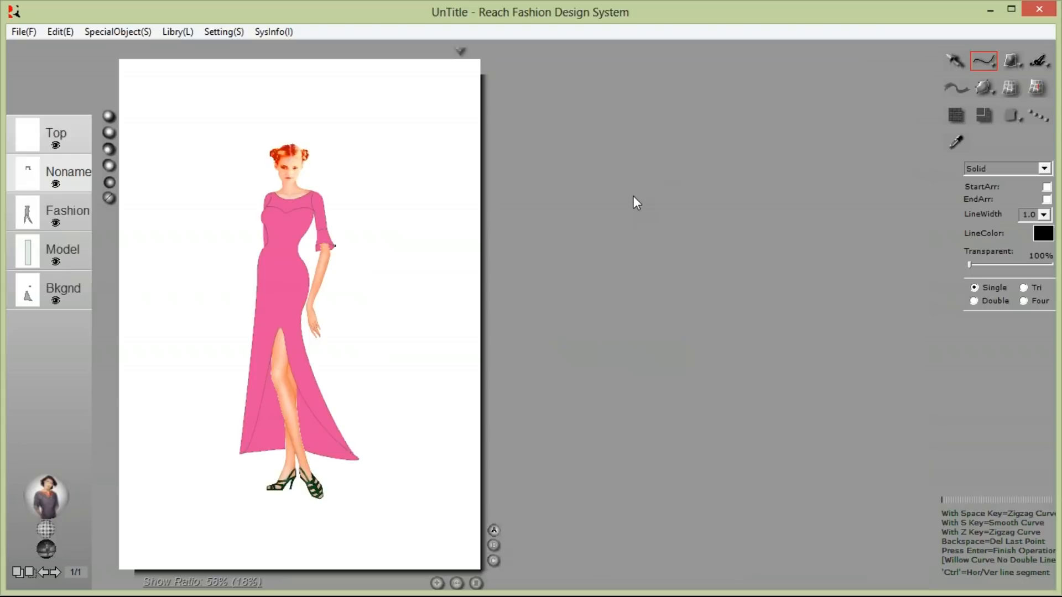
# - Open the Lace category of the texture library
pyautogui.click(182, 31)
pyautogui.moveTo(235, 91)
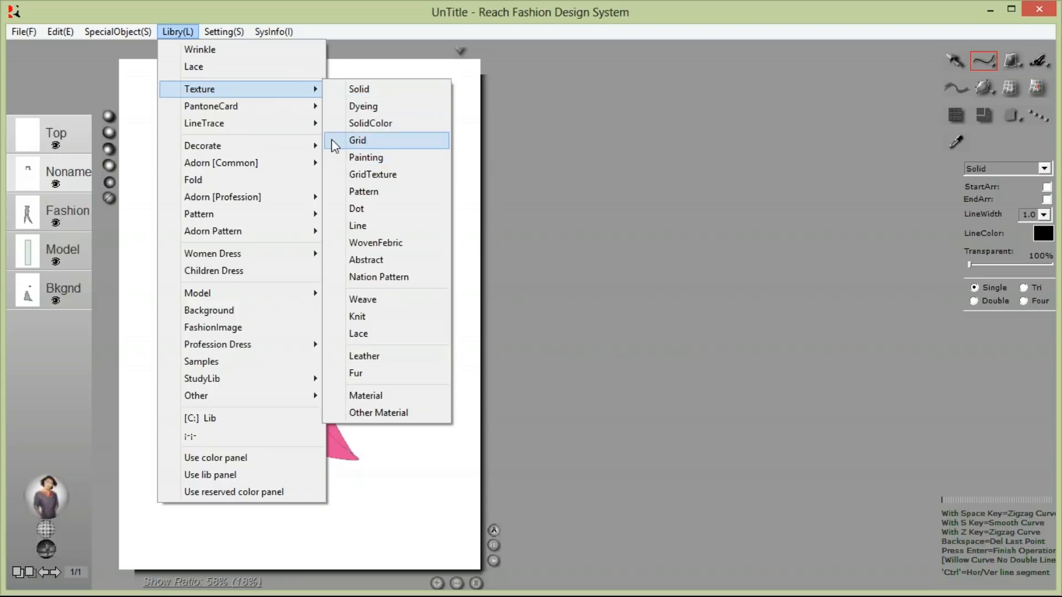
pyautogui.moveTo(303, 123)
pyautogui.moveTo(311, 90)
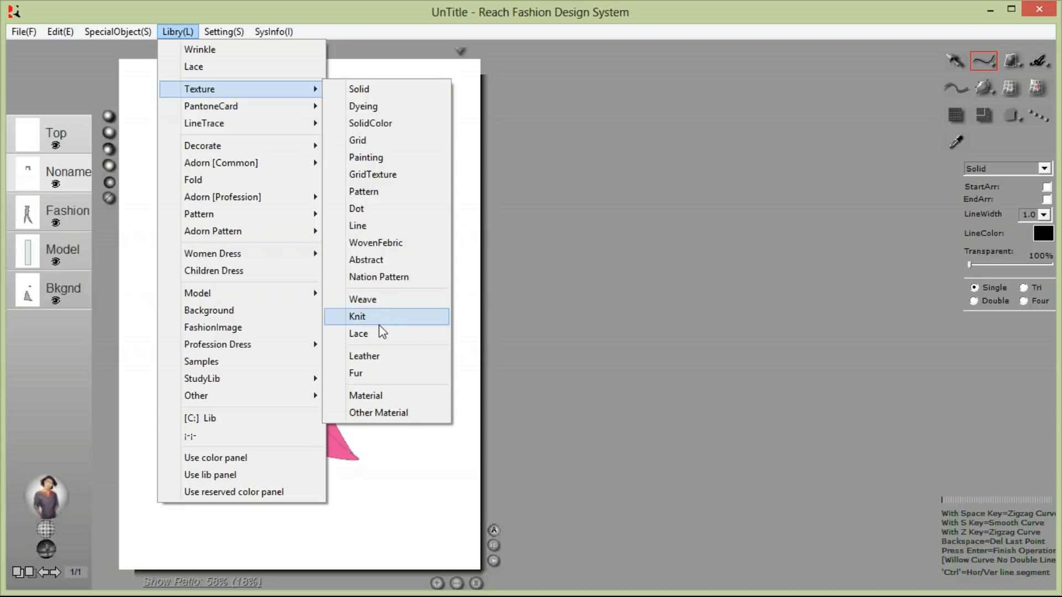
pyautogui.click(393, 335)
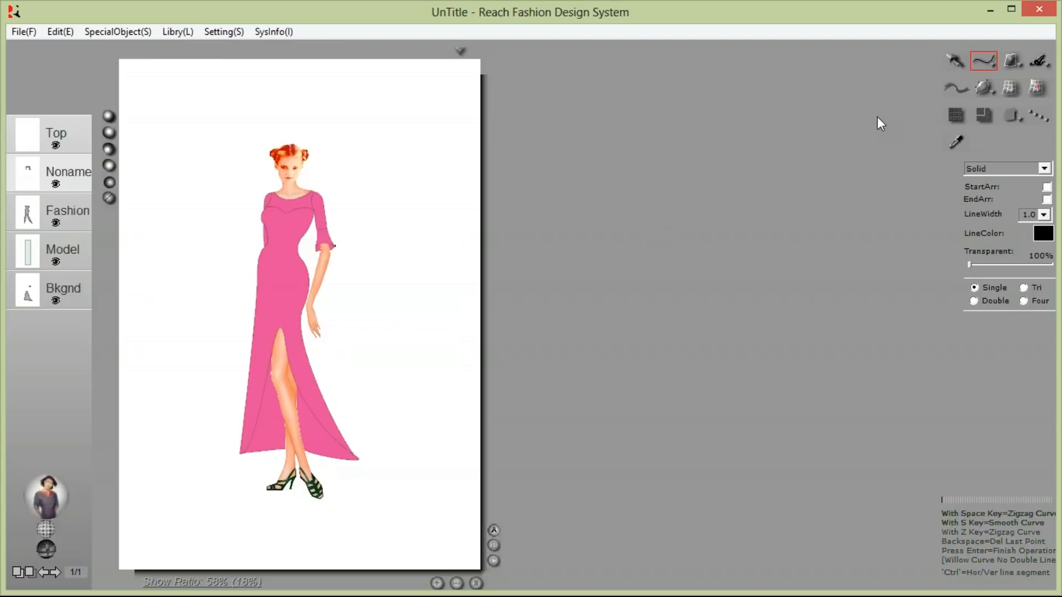
# - Add two new texture swatches and assign the golden-brown lace with round motifs from the library to the middle one
pyautogui.click(958, 113)
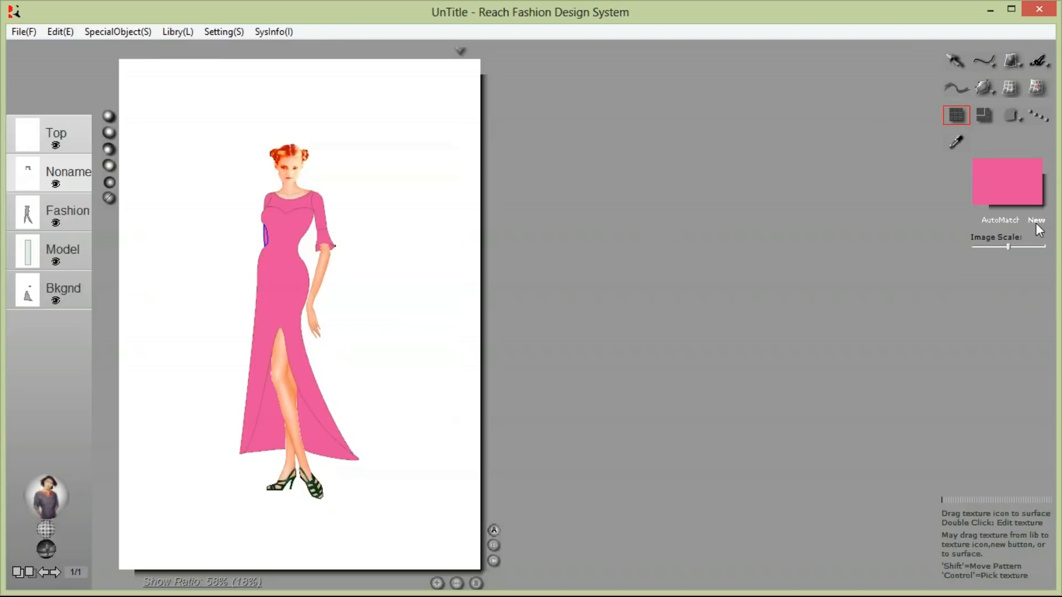
pyautogui.moveTo(1033, 206)
pyautogui.click(1036, 270)
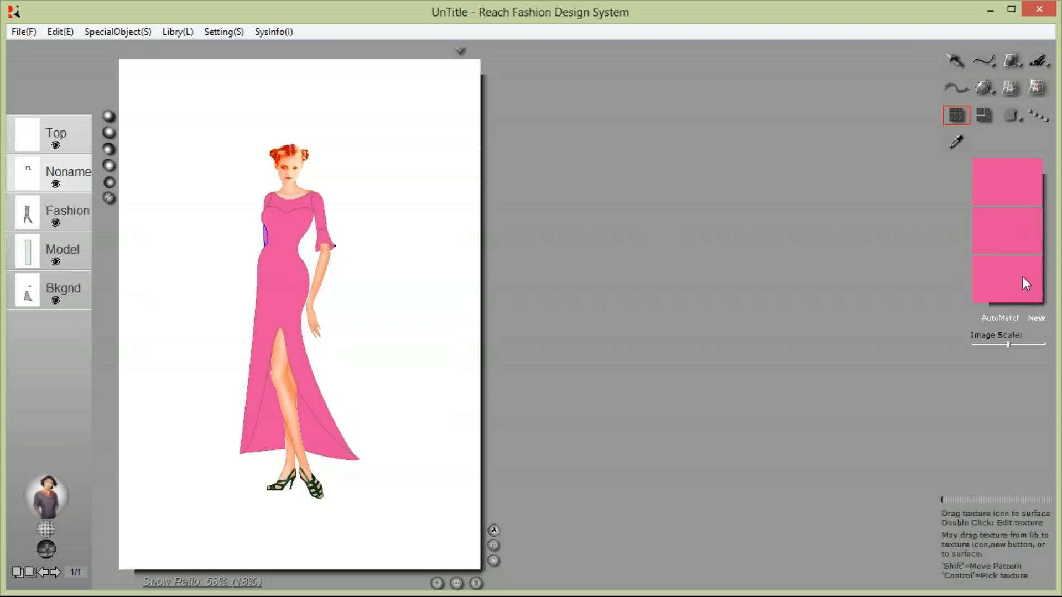
pyautogui.moveTo(366, 592)
pyautogui.moveTo(382, 586); pyautogui.dragTo(619, 584)
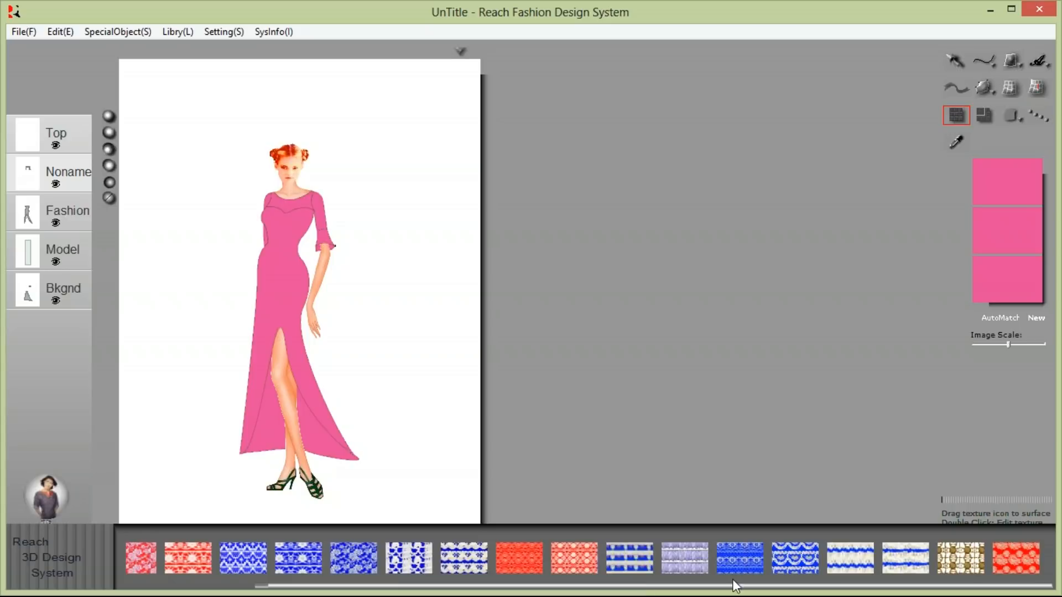
pyautogui.moveTo(961, 557); pyautogui.dragTo(1021, 231)
# - Select all slices on the Noname layer, apply the golden-brown lace texture to them, and deselect
pyautogui.click(962, 62)
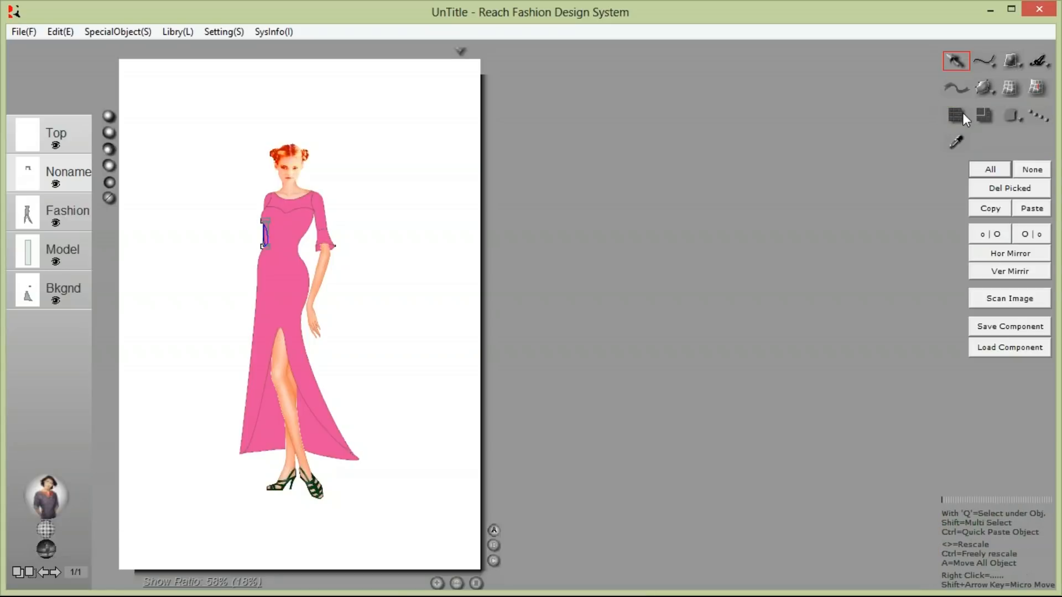
pyautogui.click(983, 170)
pyautogui.click(983, 86)
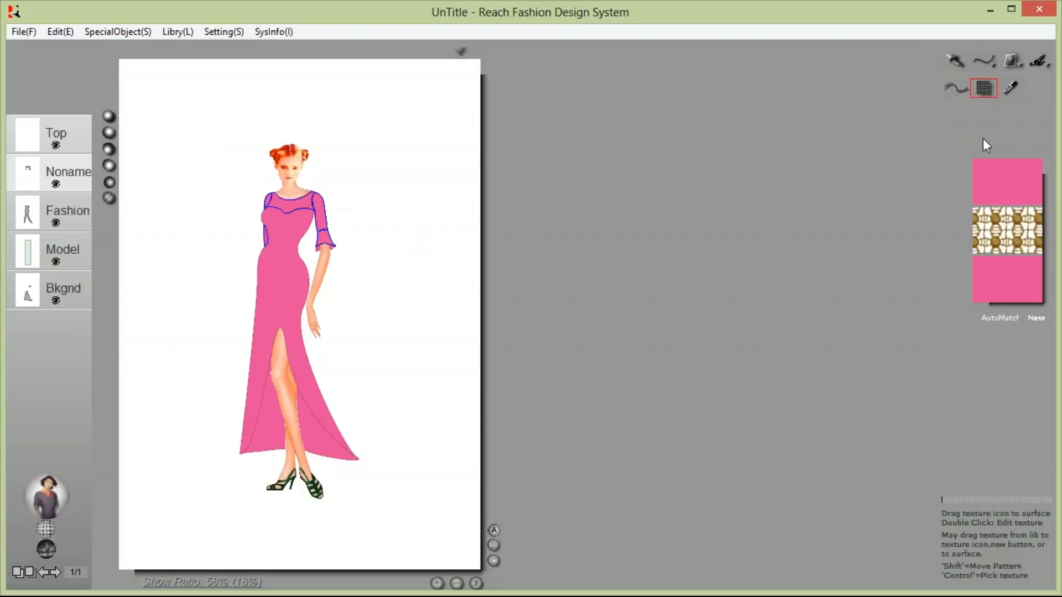
pyautogui.moveTo(996, 222); pyautogui.dragTo(376, 231)
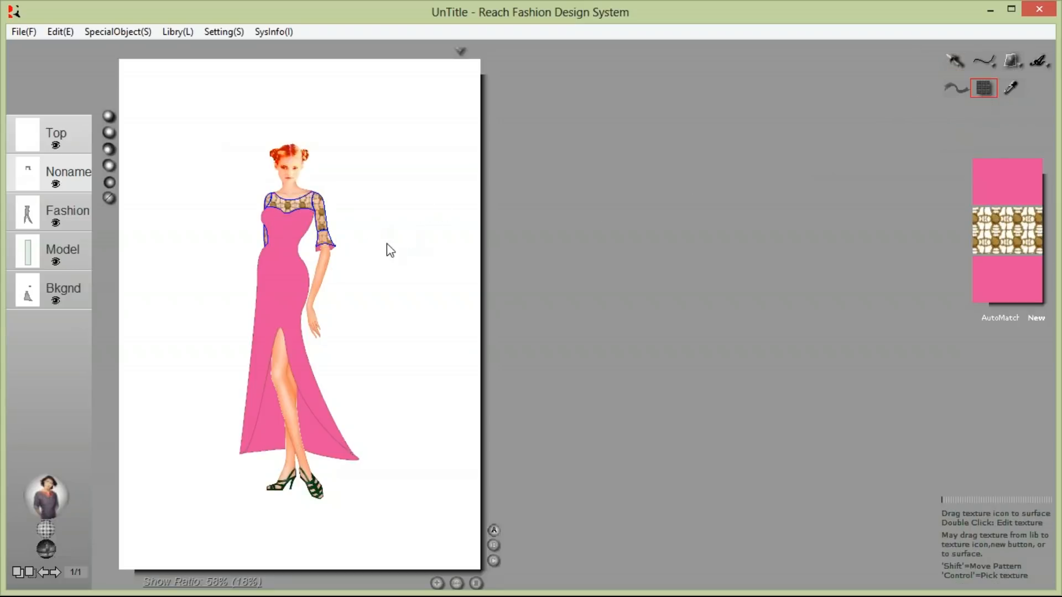
pyautogui.click(955, 62)
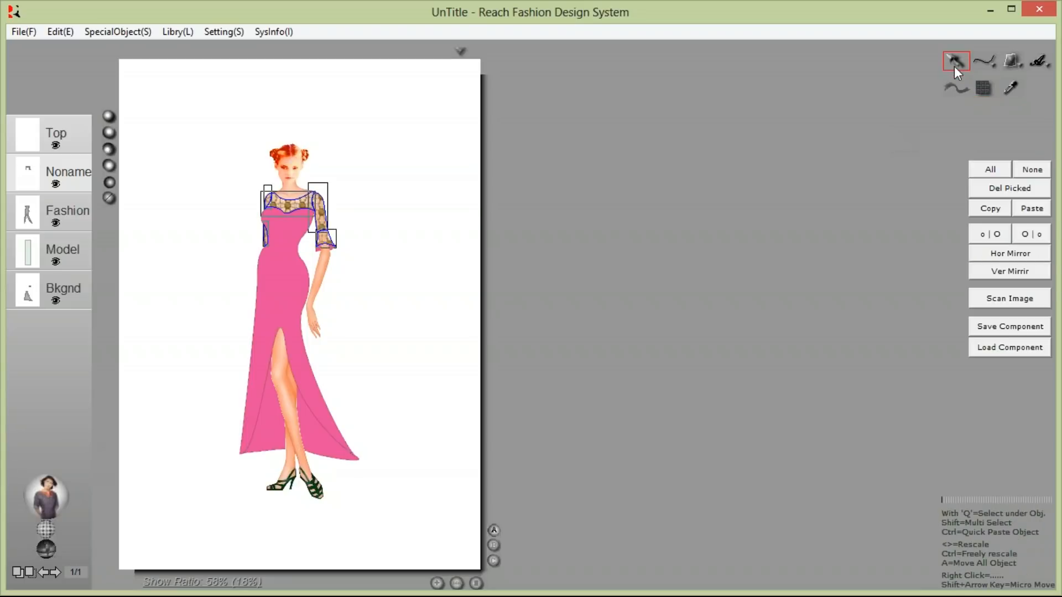
pyautogui.click(482, 214)
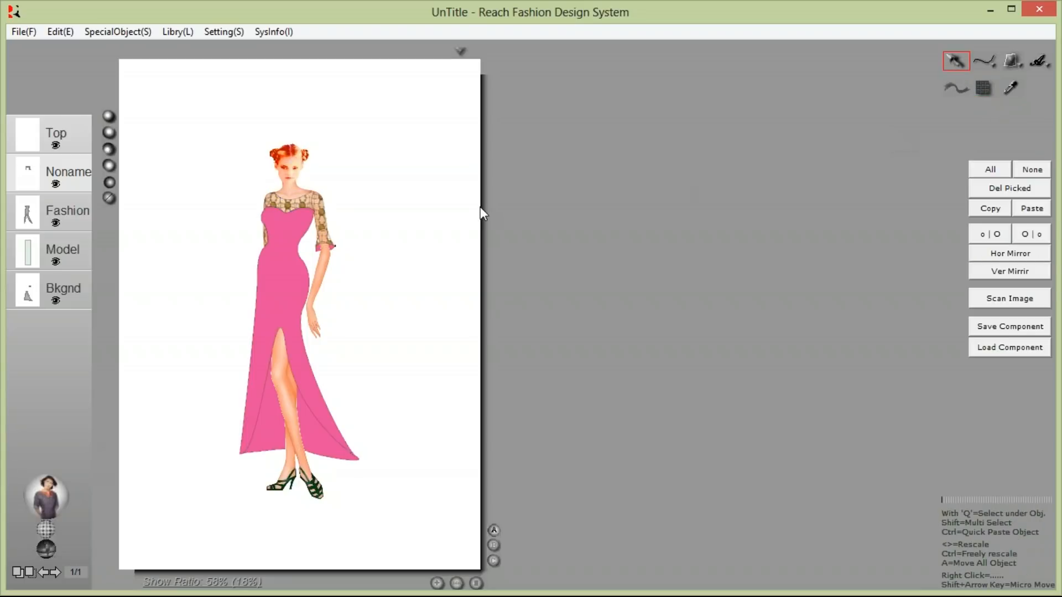
# - Edit the lace texture, rescale it to 0.55 horizontally and vertically, and return to the design
pyautogui.click(985, 89)
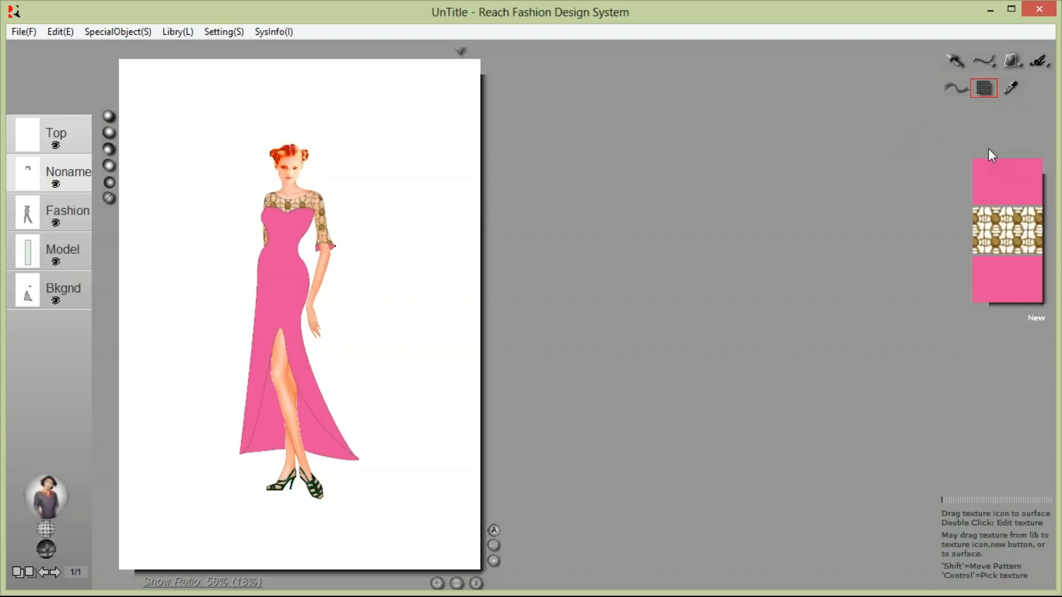
pyautogui.doubleClick(1008, 224)
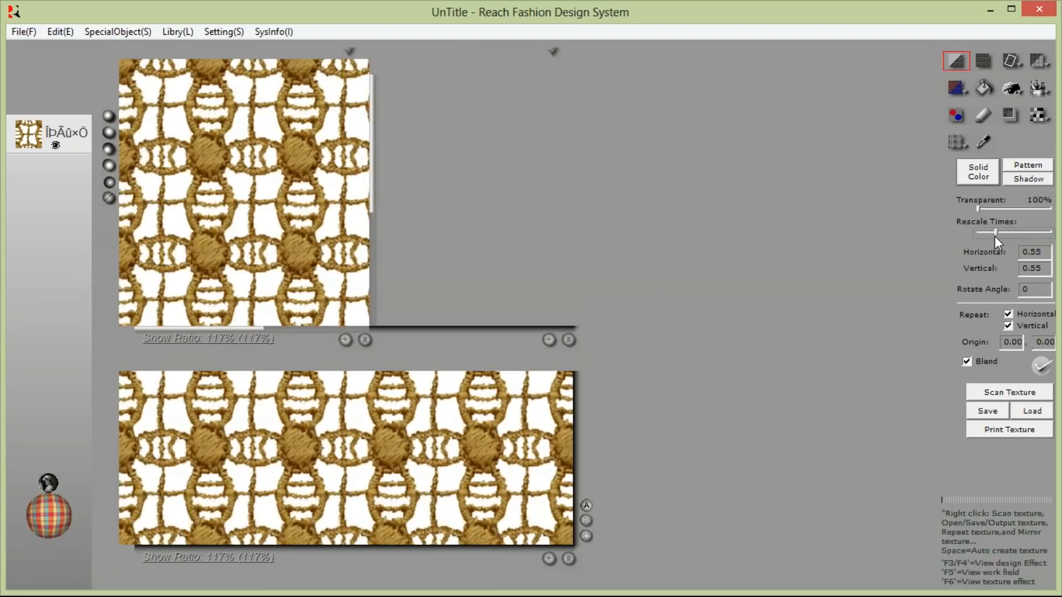
pyautogui.click(50, 483)
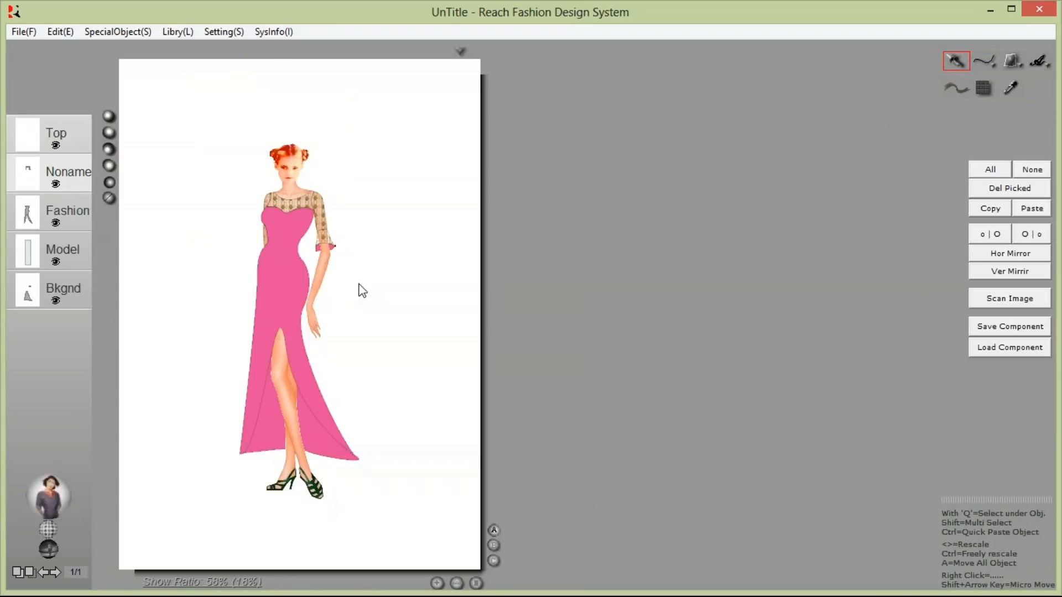
# - On the Bkgnd layer, select the sleeve's inner cuff panel and apply the lace texture to it
pyautogui.click(48, 290)
pyautogui.moveTo(216, 207); pyautogui.dragTo(411, 291)
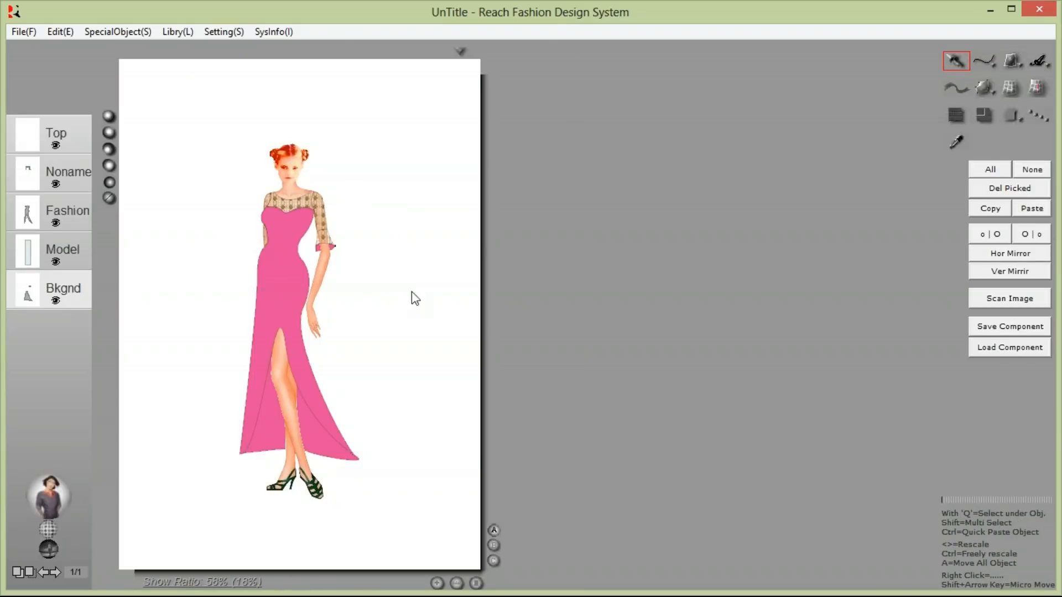
pyautogui.click(956, 115)
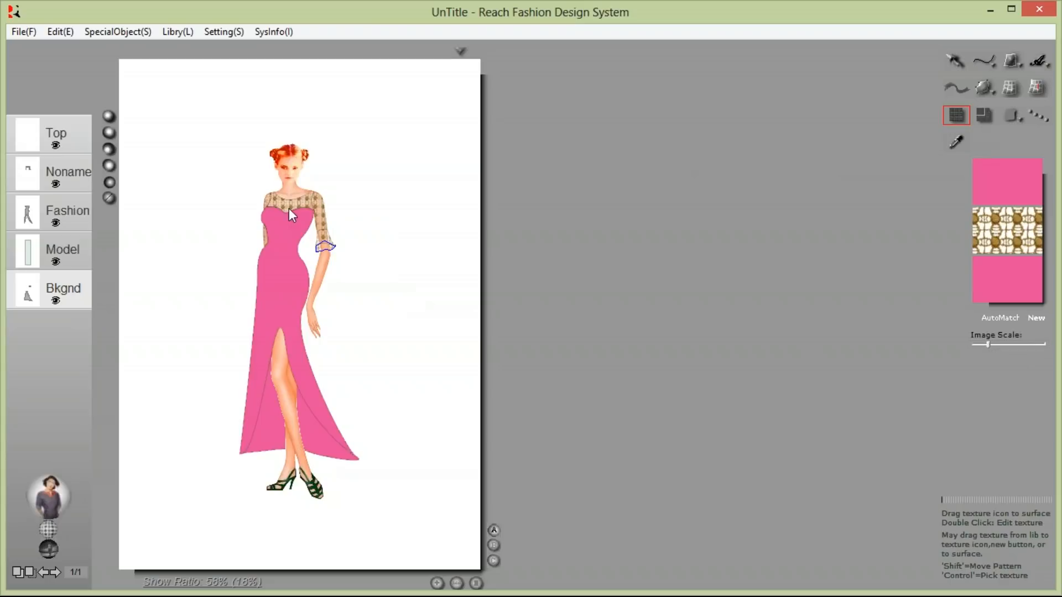
# - On the Noname layer, rescale the yoke's lace texture to 0.82 in both directions and rotate it by 45 degrees
pyautogui.click(12, 178)
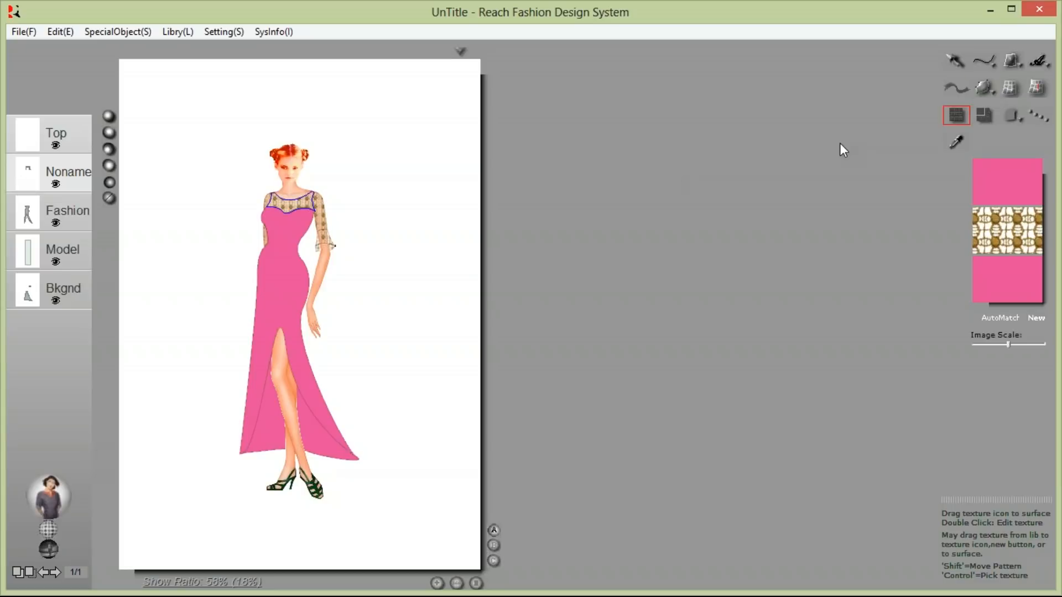
pyautogui.click(983, 116)
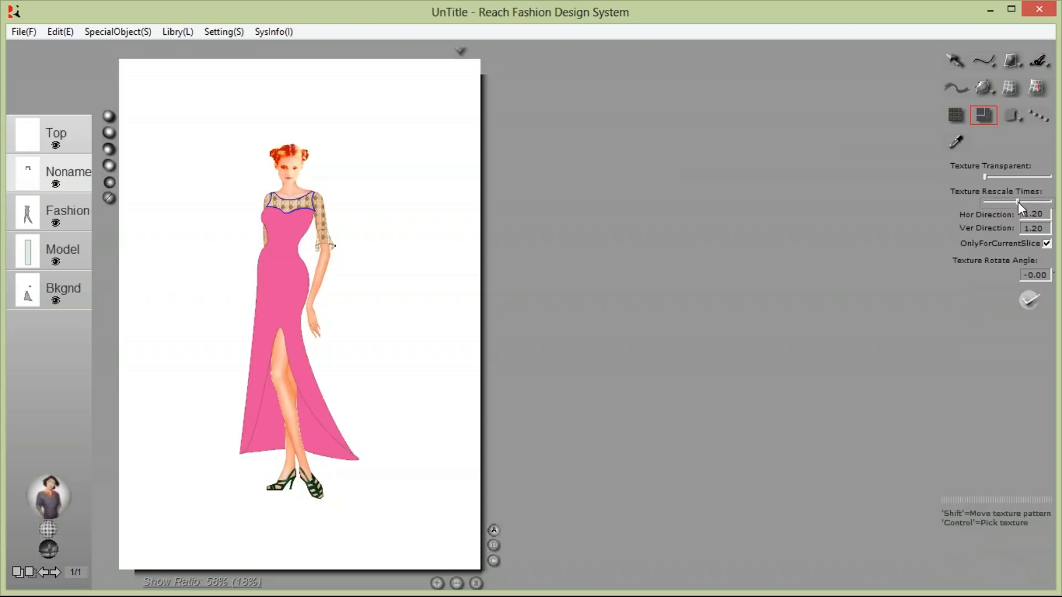
pyautogui.click(1034, 275)
pyautogui.write('45')
pyautogui.click(1032, 299)
# - Rotate the lace texture of the full sleeve by -45 degrees for that slice only
pyautogui.moveTo(199, 159); pyautogui.dragTo(426, 275)
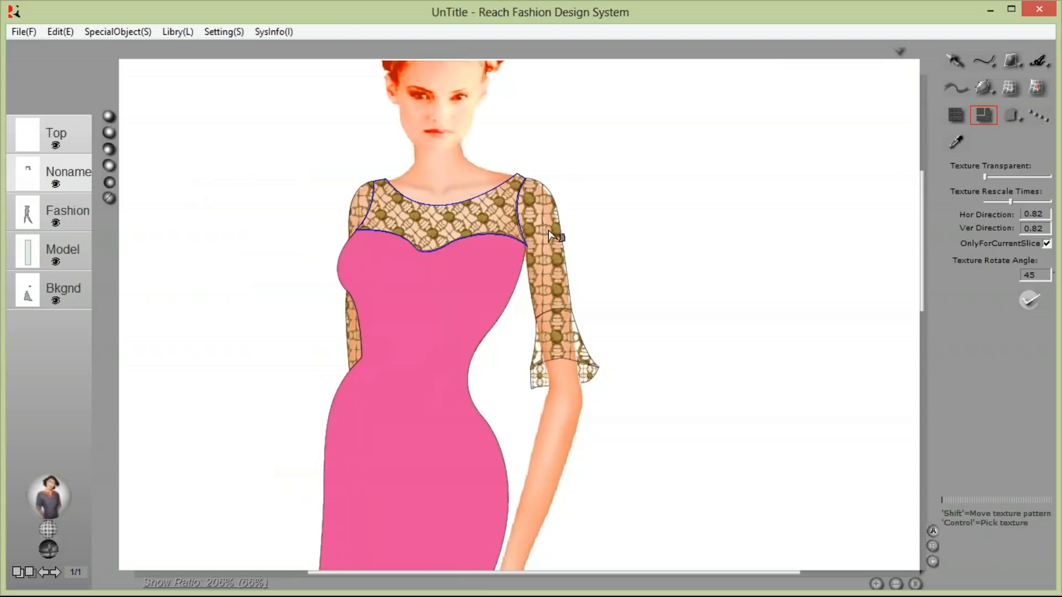
pyautogui.click(550, 232)
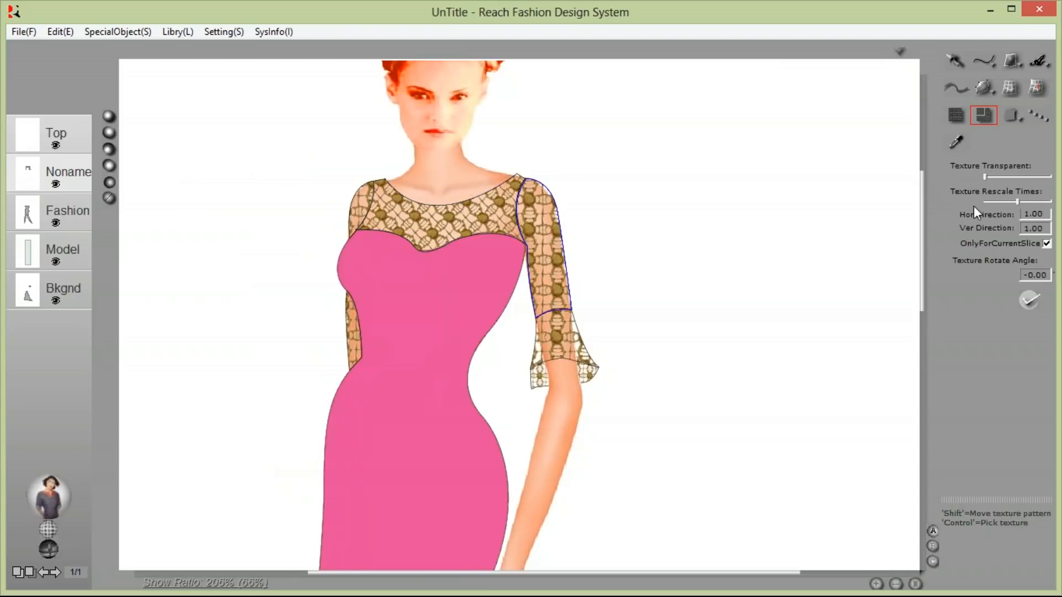
pyautogui.doubleClick(1034, 275)
pyautogui.write('-45')
pyautogui.click(1030, 300)
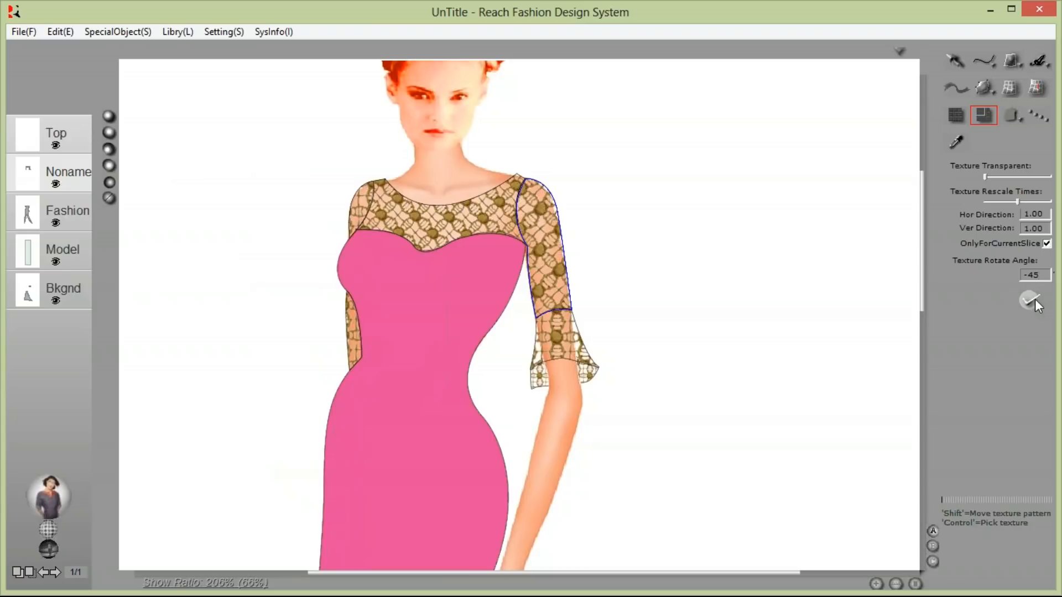
# - Rotate the front flared cuff's lace texture by -45 degrees and fit the whole design in the window
pyautogui.click(569, 347)
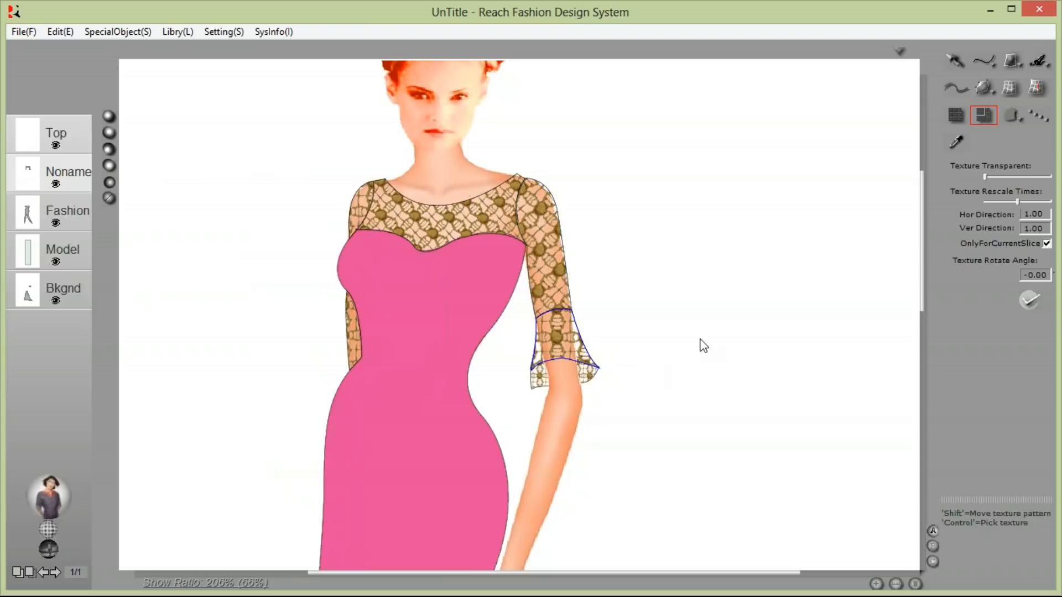
pyautogui.doubleClick(1032, 275)
pyautogui.write('-45')
pyautogui.click(1022, 308)
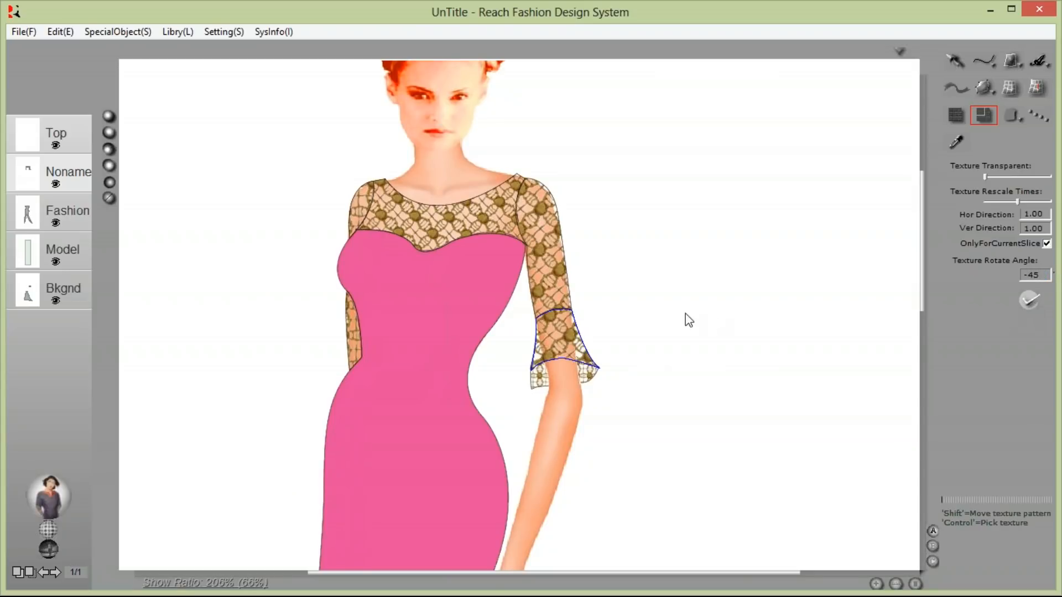
pyautogui.rightClick(687, 317)
pyautogui.click(701, 385)
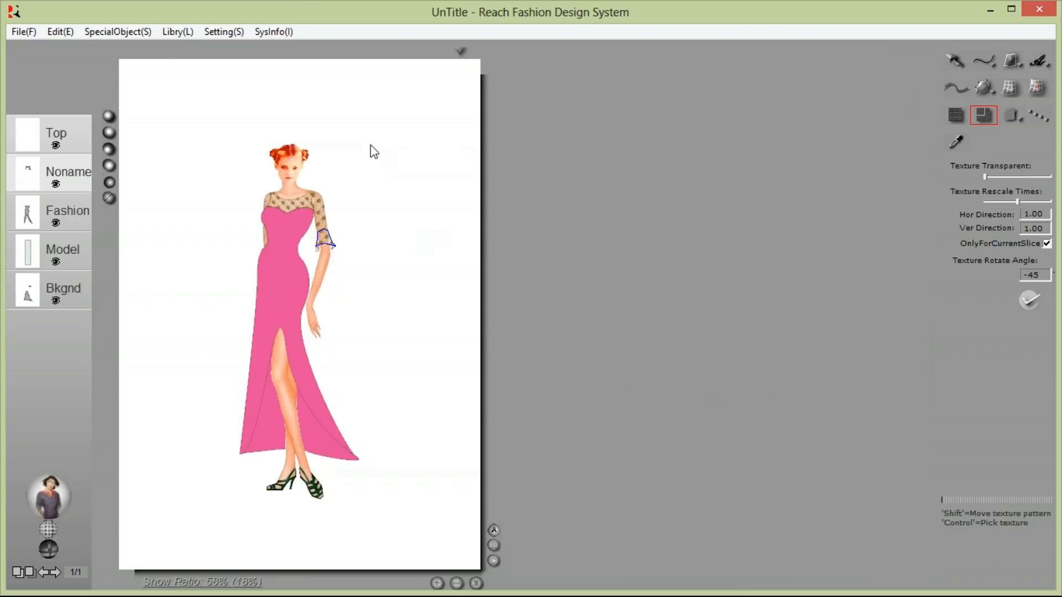
# - Open the full Pantone colour library and replace the gown's pink texture with a dark purple swatch
pyautogui.click(168, 31)
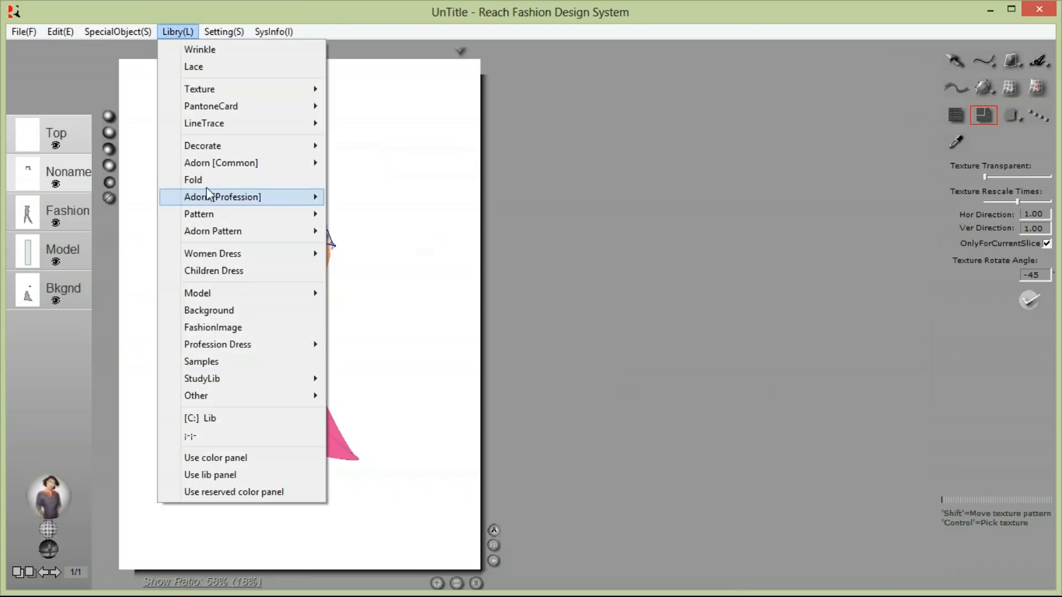
pyautogui.moveTo(265, 106)
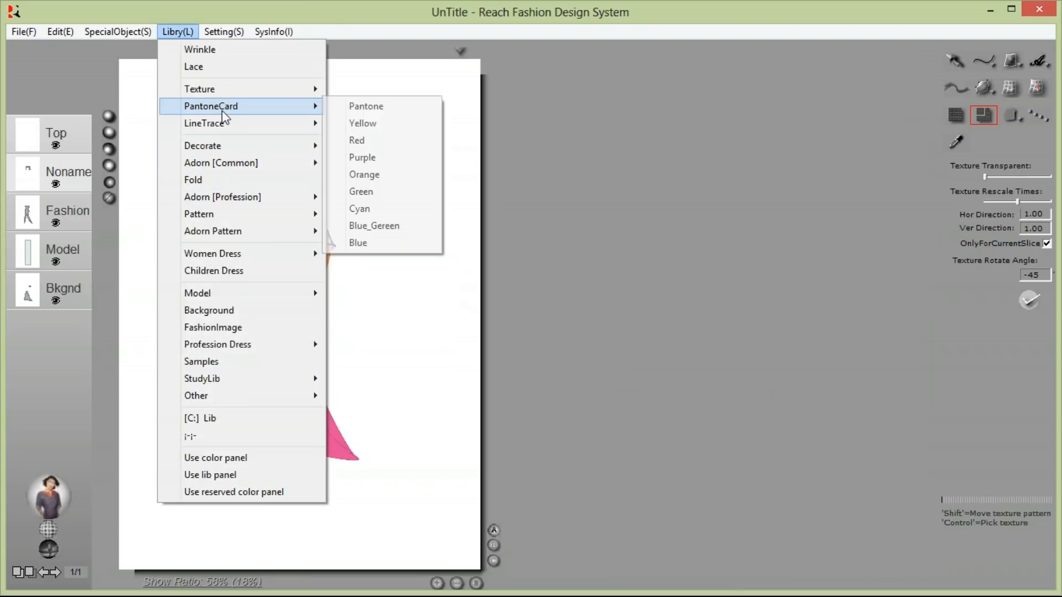
pyautogui.click(412, 107)
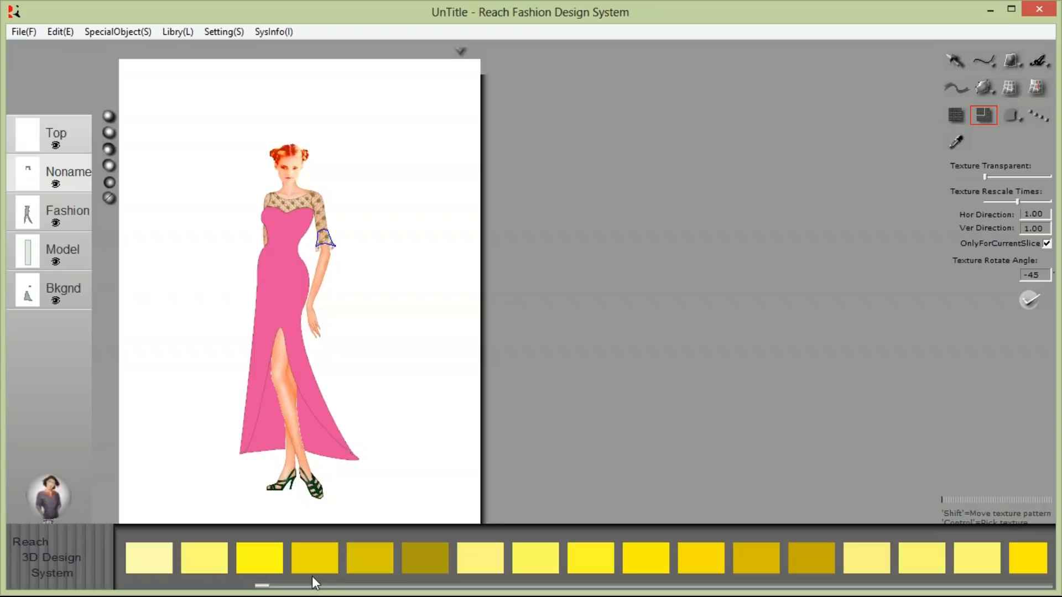
pyautogui.moveTo(267, 591); pyautogui.dragTo(795, 592)
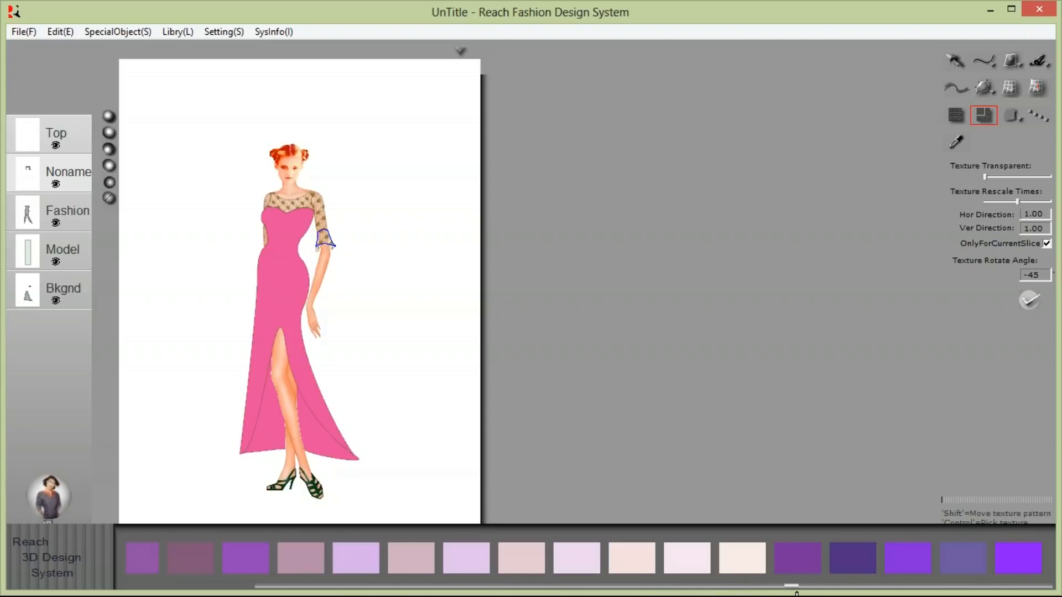
pyautogui.click(950, 118)
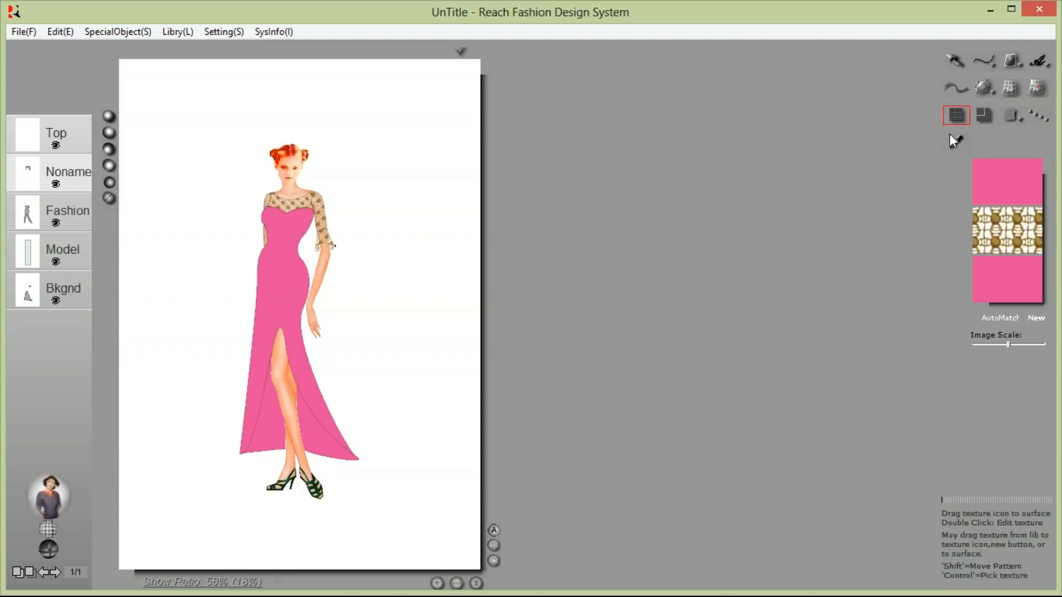
pyautogui.moveTo(528, 531)
pyautogui.moveTo(840, 560); pyautogui.dragTo(1020, 171)
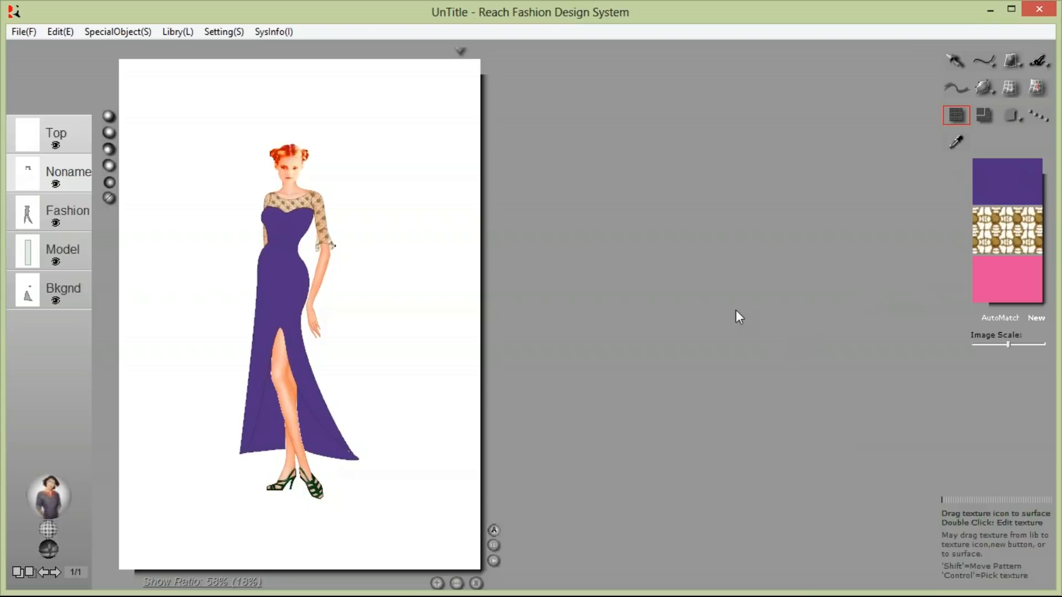
# - Define a lace curve along the sweetheart neckline where the purple bodice meets the lace yoke
pyautogui.click(955, 61)
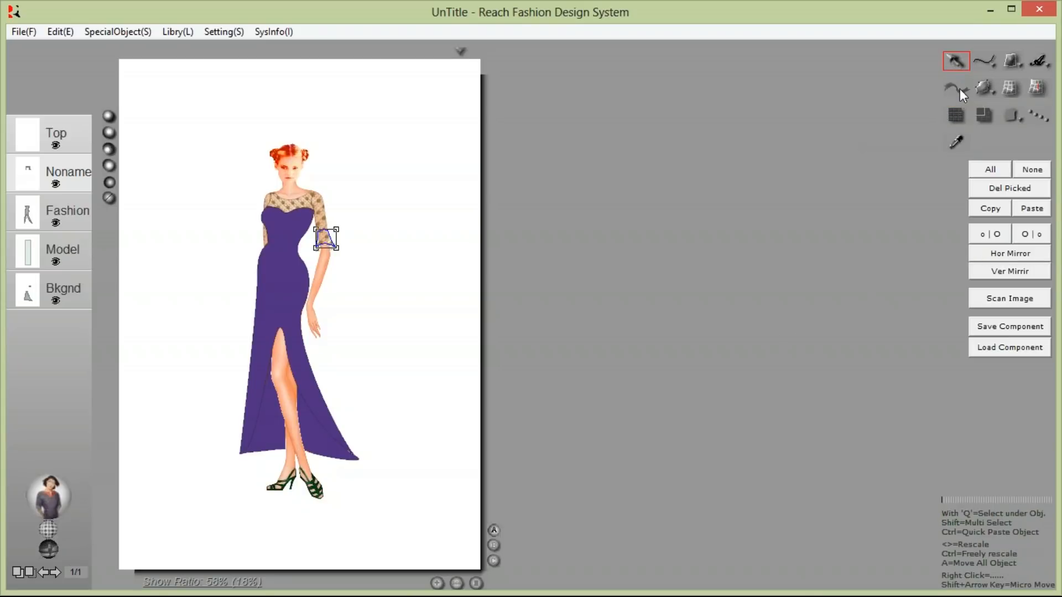
pyautogui.click(959, 89)
pyautogui.moveTo(166, 147); pyautogui.dragTo(484, 290)
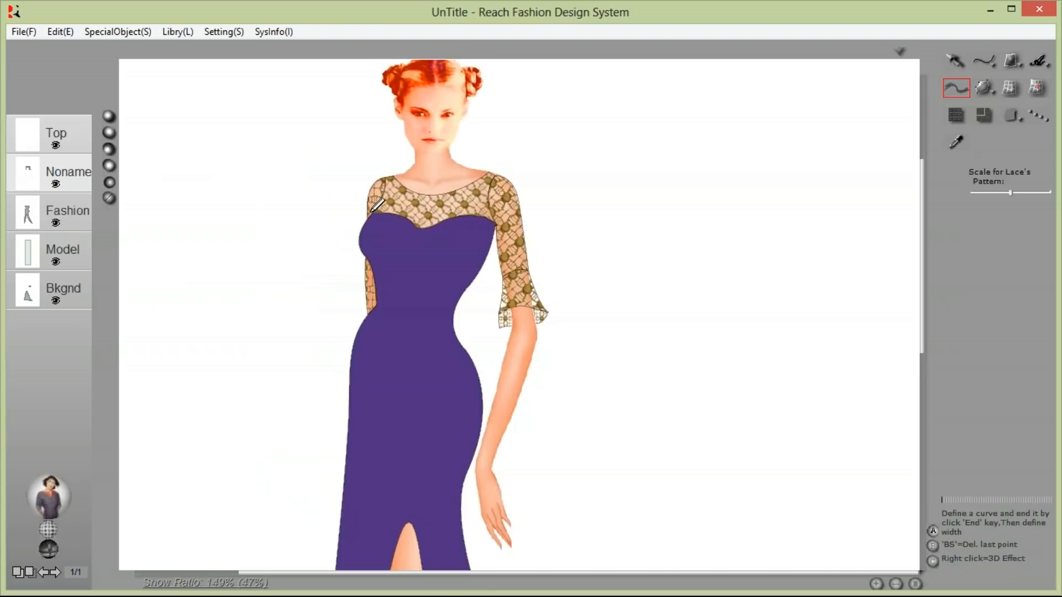
pyautogui.click(370, 214)
pyautogui.click(417, 226)
pyautogui.press('End')
pyautogui.click(440, 221)
pyautogui.click(496, 223)
pyautogui.press('End')
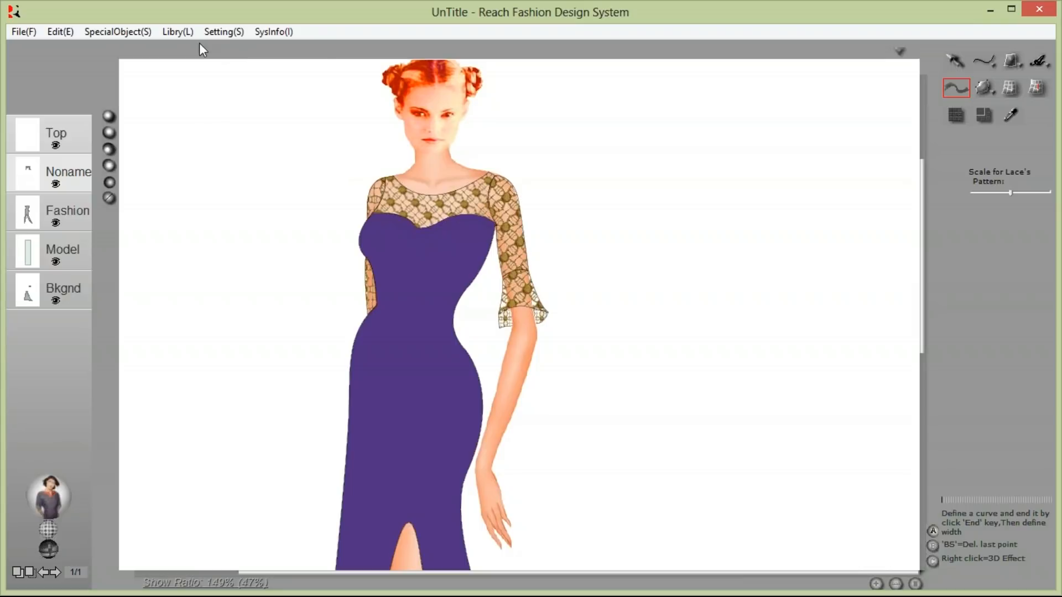
# - Apply a floral lace from the Lace library to the neckline curve and reduce the scale of its pattern
pyautogui.click(178, 32)
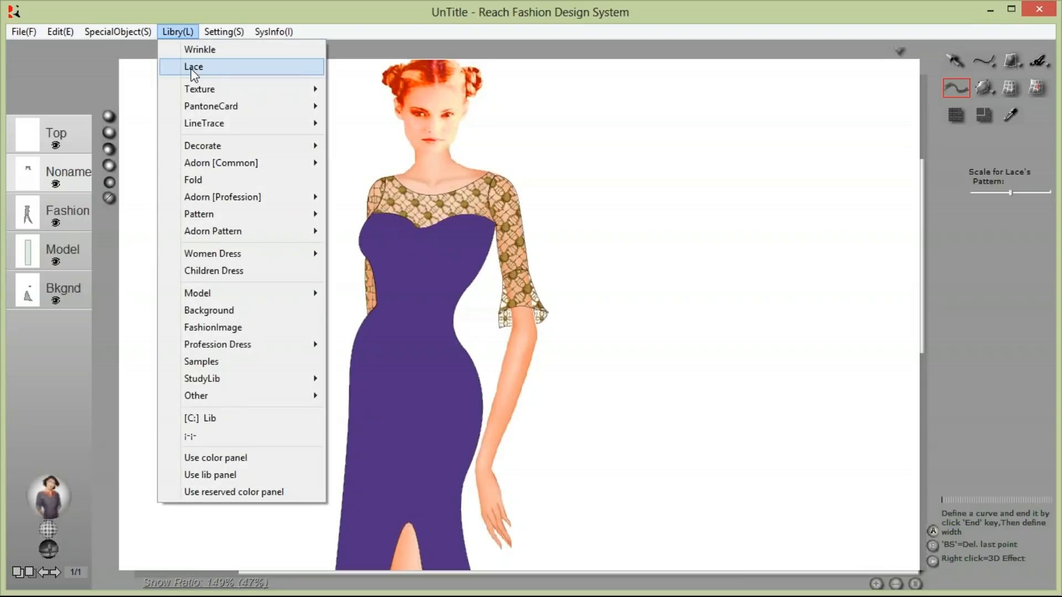
pyautogui.click(193, 67)
pyautogui.moveTo(360, 587); pyautogui.dragTo(326, 590)
pyautogui.click(326, 561)
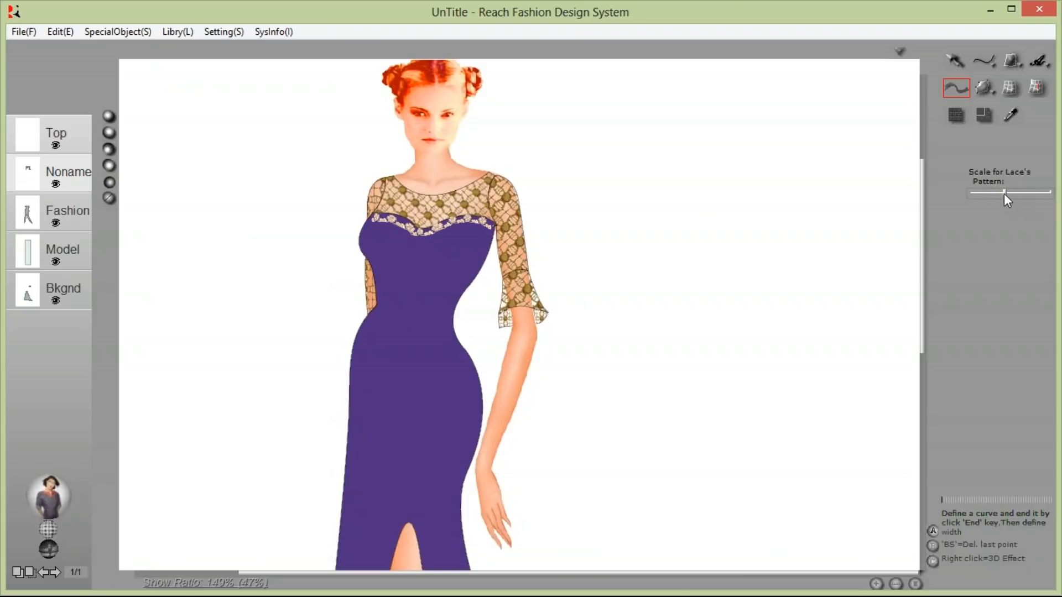
pyautogui.moveTo(1004, 194); pyautogui.dragTo(994, 192)
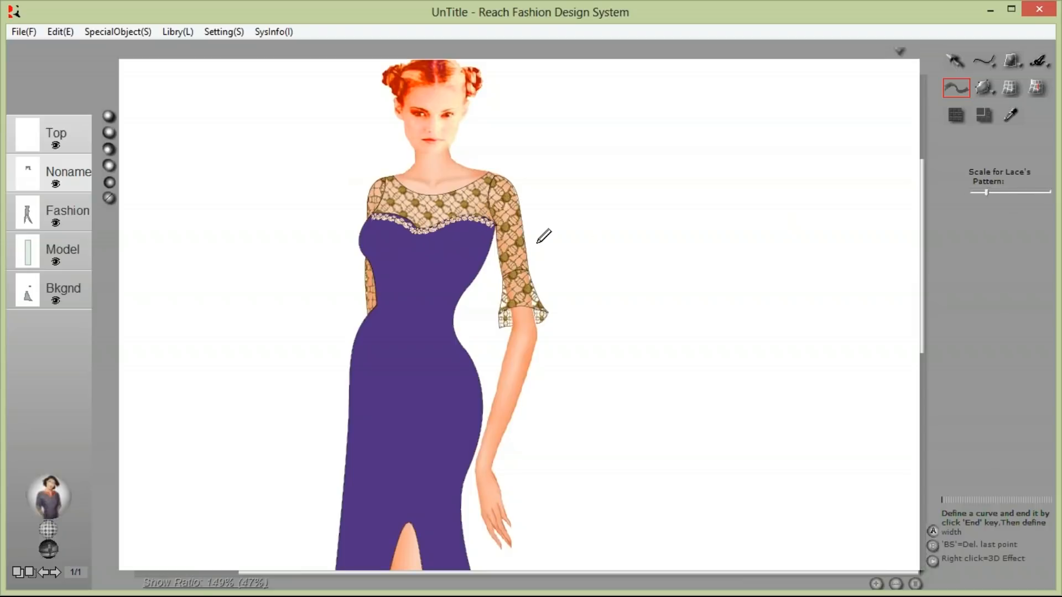
# - Adjust the curve of the neckline lace trim at its outer end by the bodice edge and fit the design in the window
pyautogui.moveTo(280, 152); pyautogui.dragTo(673, 328)
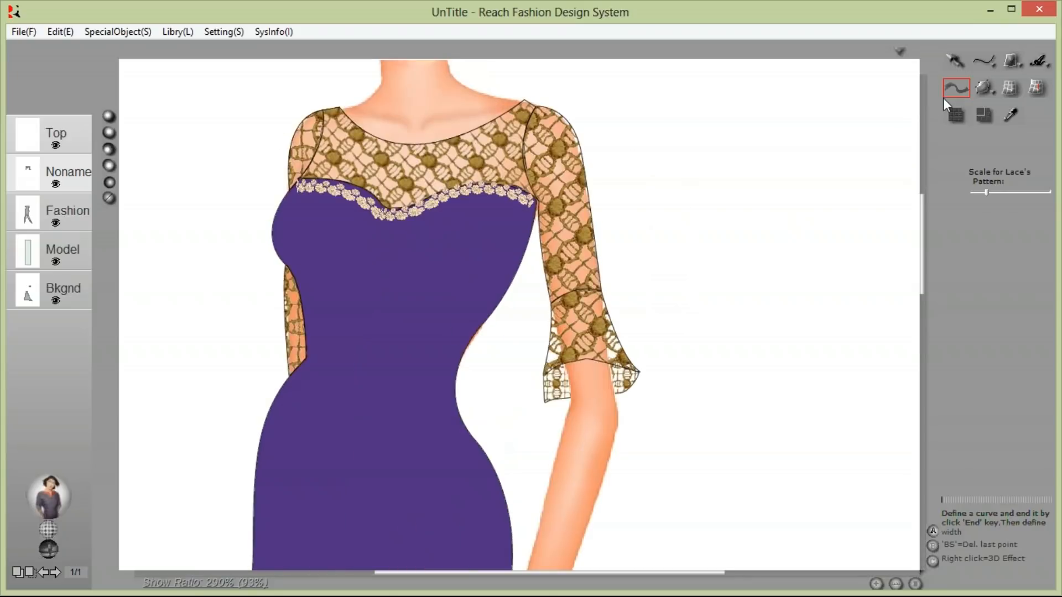
pyautogui.click(1035, 93)
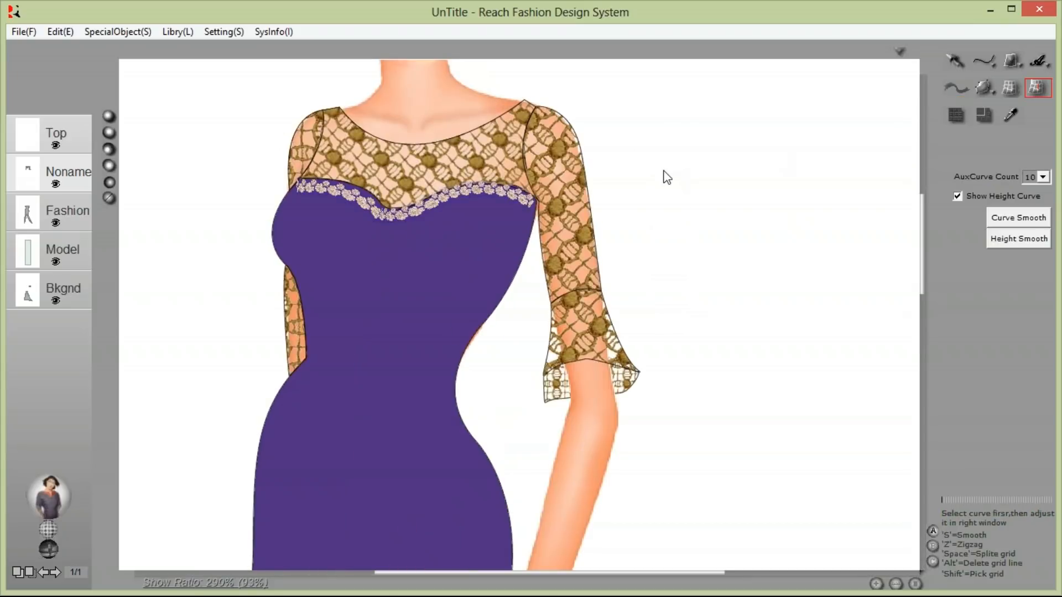
pyautogui.click(299, 186)
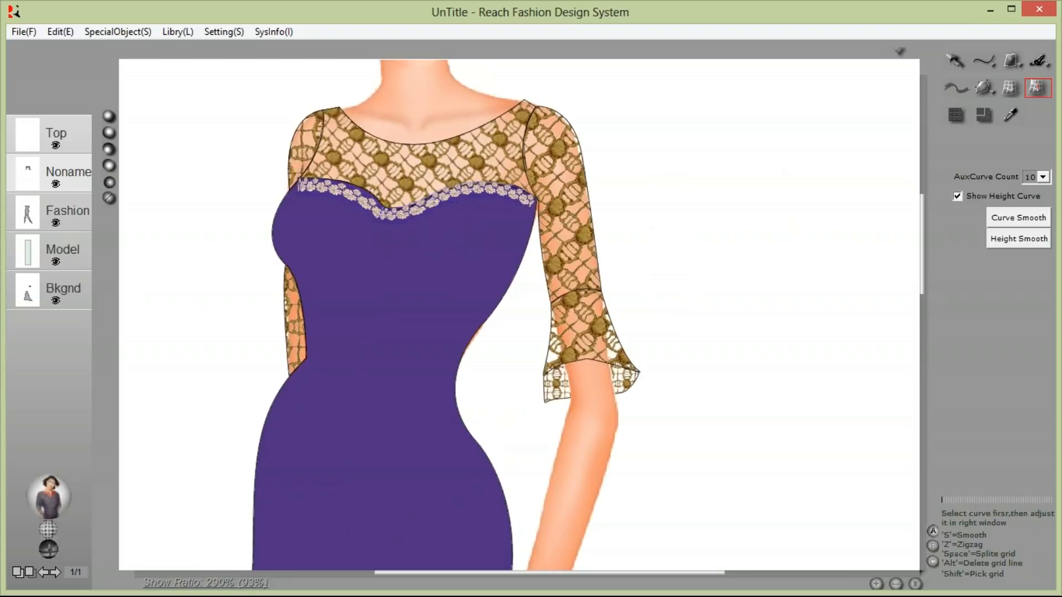
pyautogui.click(291, 195)
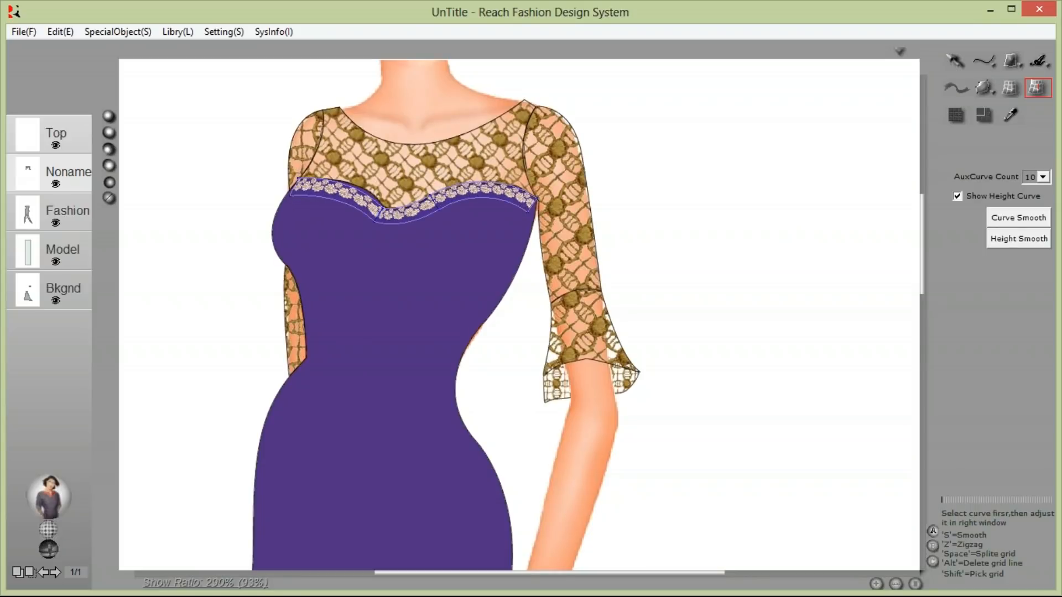
pyautogui.click(360, 192)
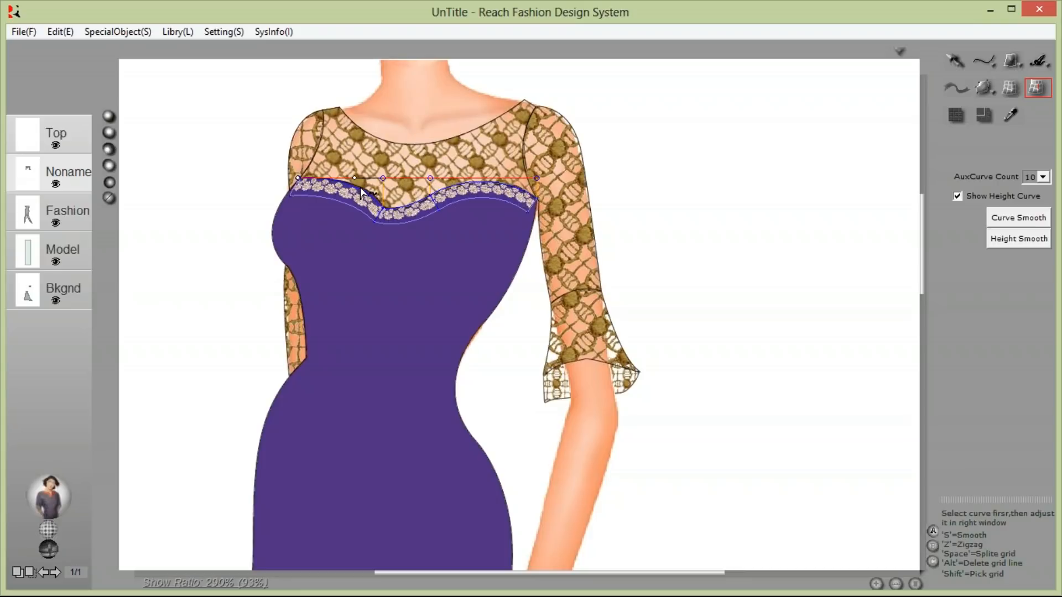
pyautogui.click(957, 58)
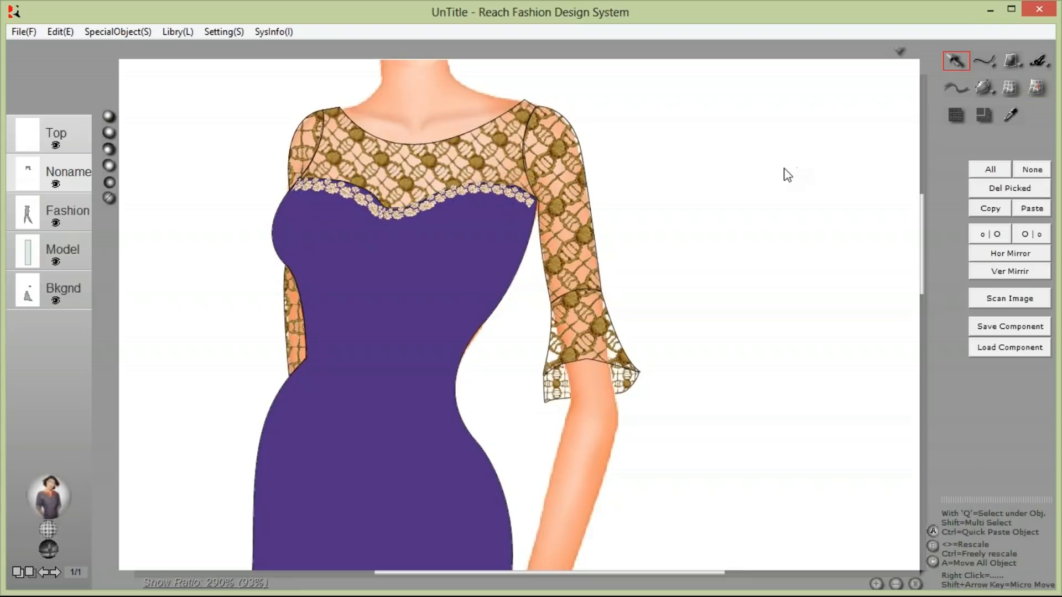
pyautogui.rightClick(761, 218)
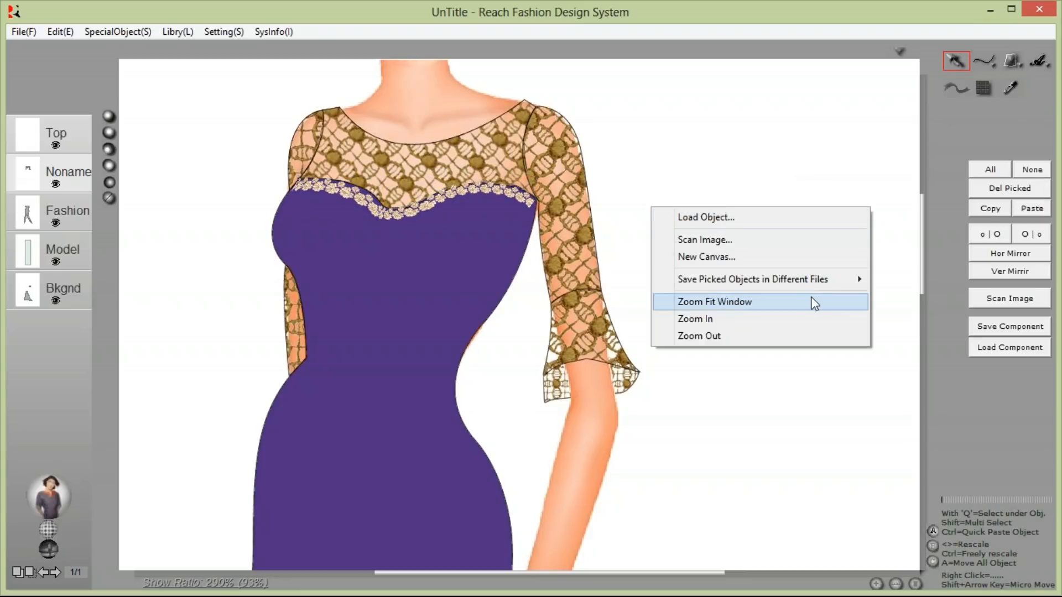
pyautogui.click(814, 304)
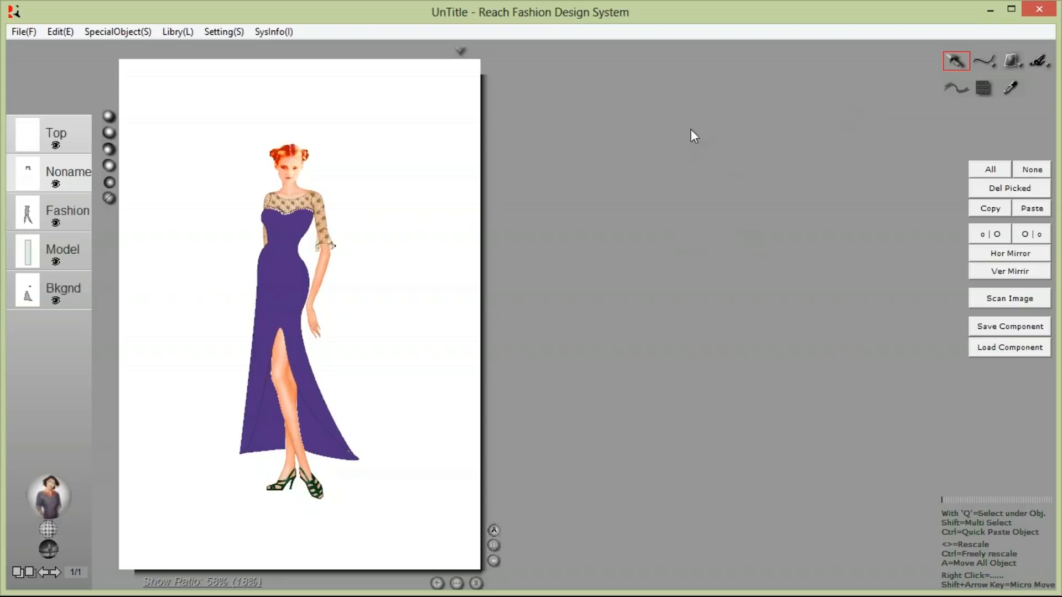
# - Open the opt 1 design from the desktop and inspect its denim top and trousers up close
pyautogui.click(988, 10)
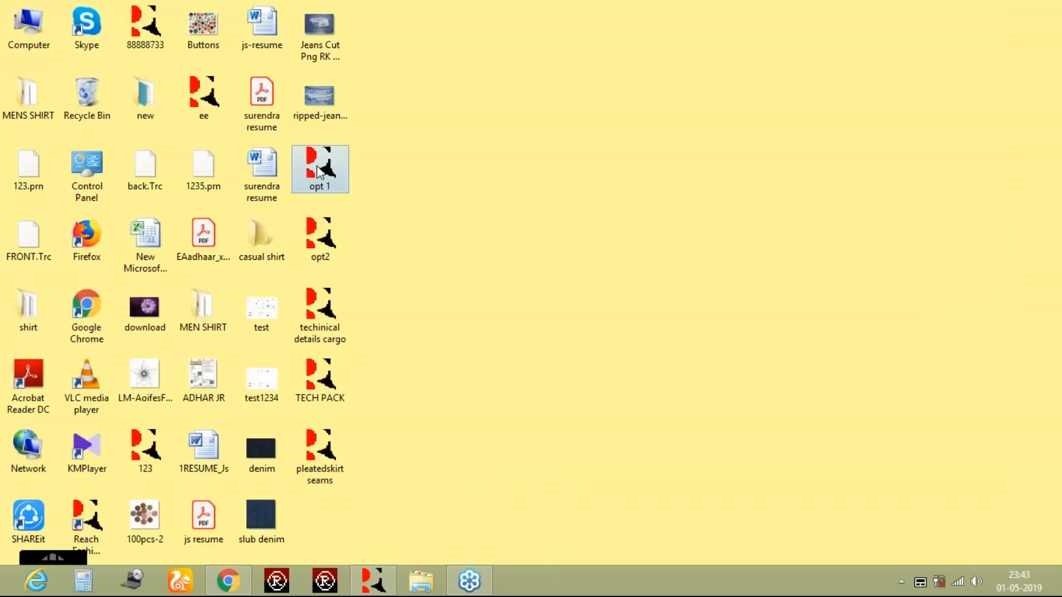
pyautogui.doubleClick(319, 171)
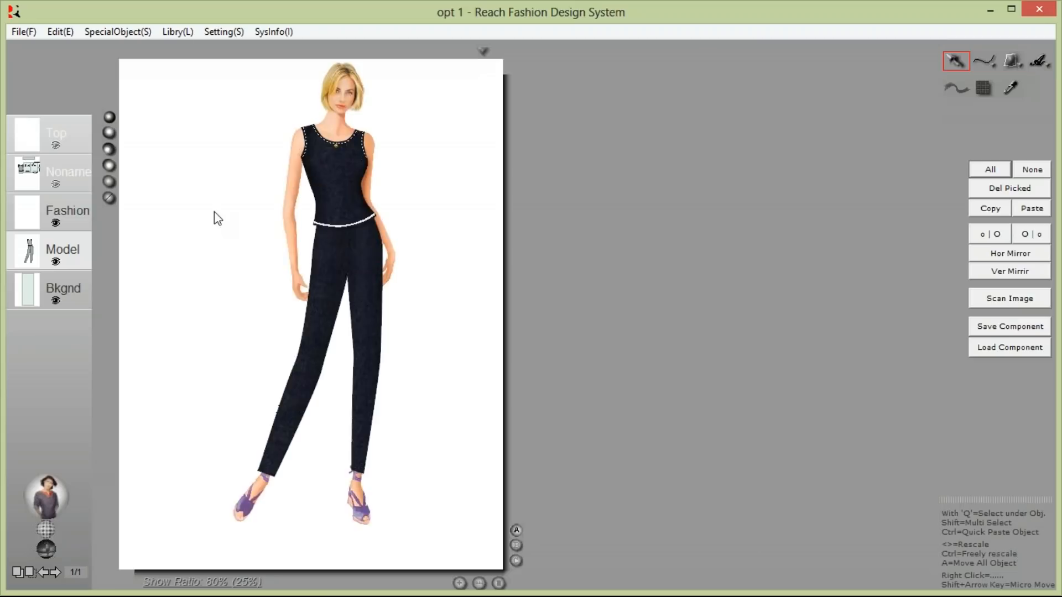
pyautogui.click(324, 311)
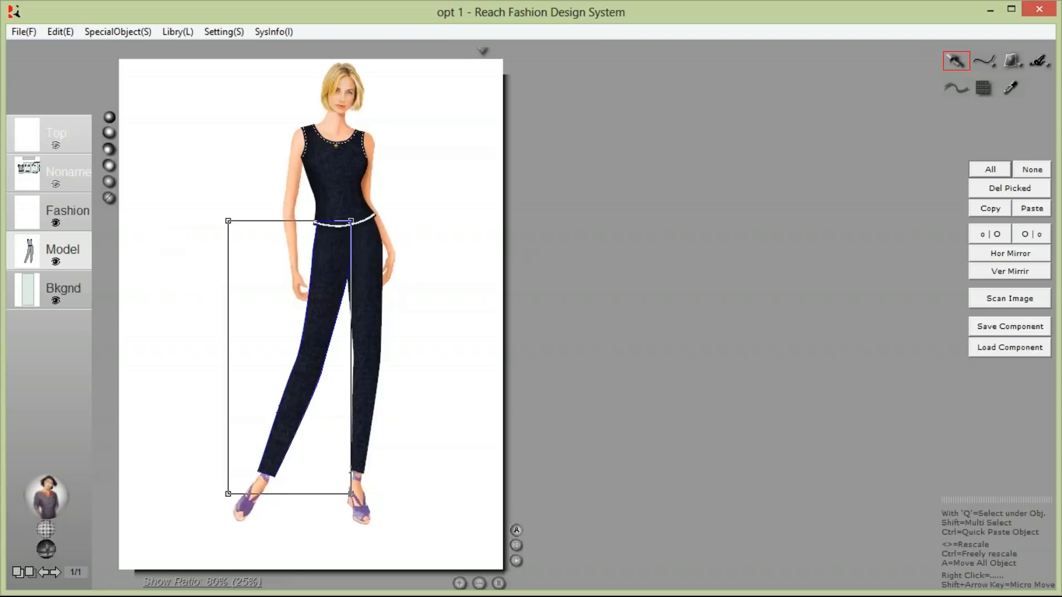
pyautogui.click(360, 309)
pyautogui.click(450, 251)
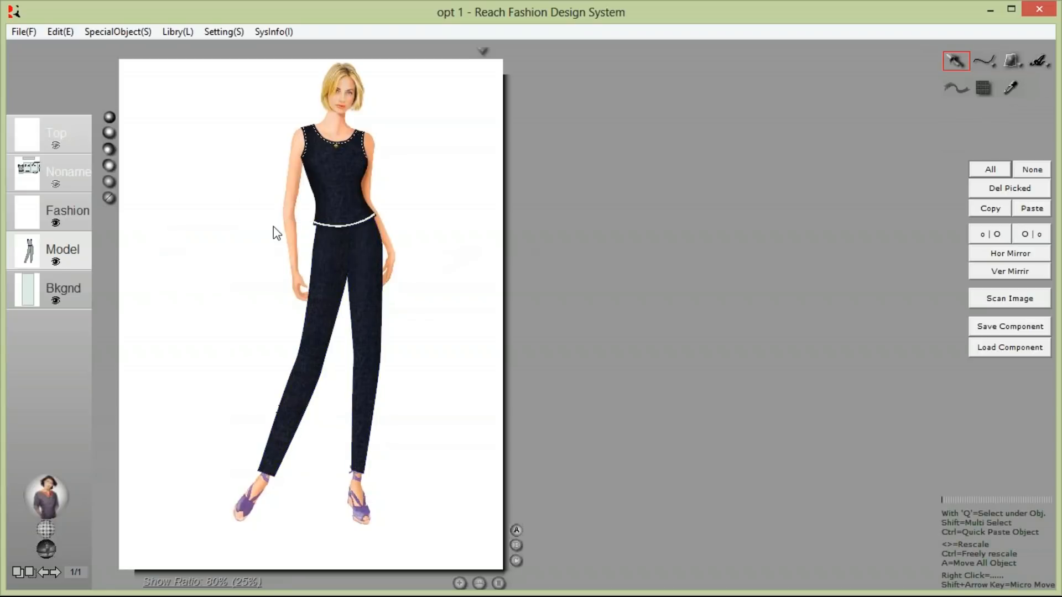
pyautogui.moveTo(221, 137); pyautogui.dragTo(520, 298)
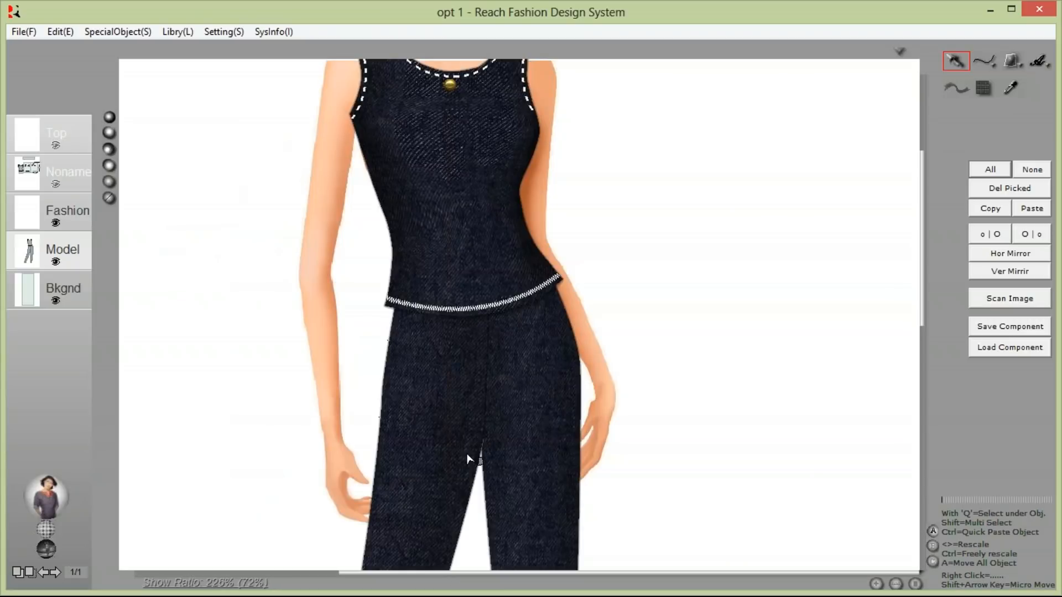
pyautogui.rightClick(782, 313)
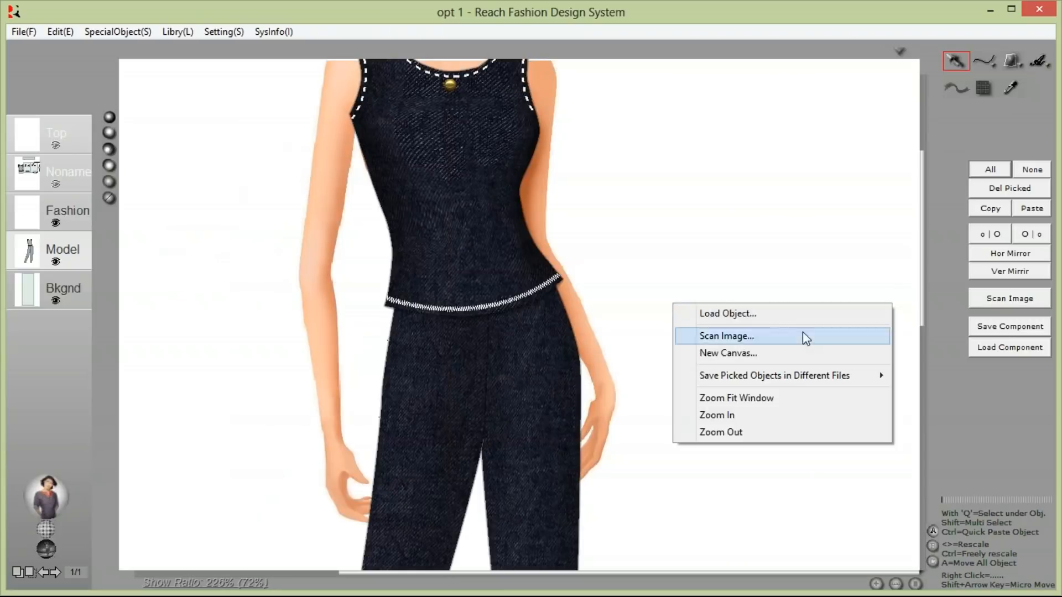
pyautogui.click(805, 405)
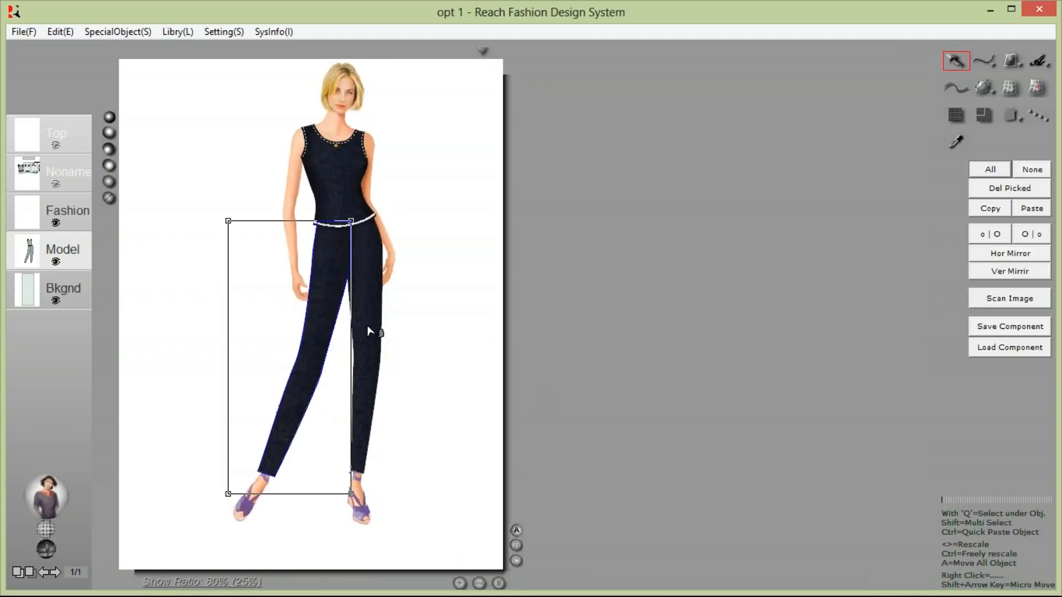
# - Select both denim trouser legs together and combine them into one object
pyautogui.keyDown('shift'); pyautogui.click(368, 327); pyautogui.keyUp('shift')
pyautogui.rightClick(368, 320)
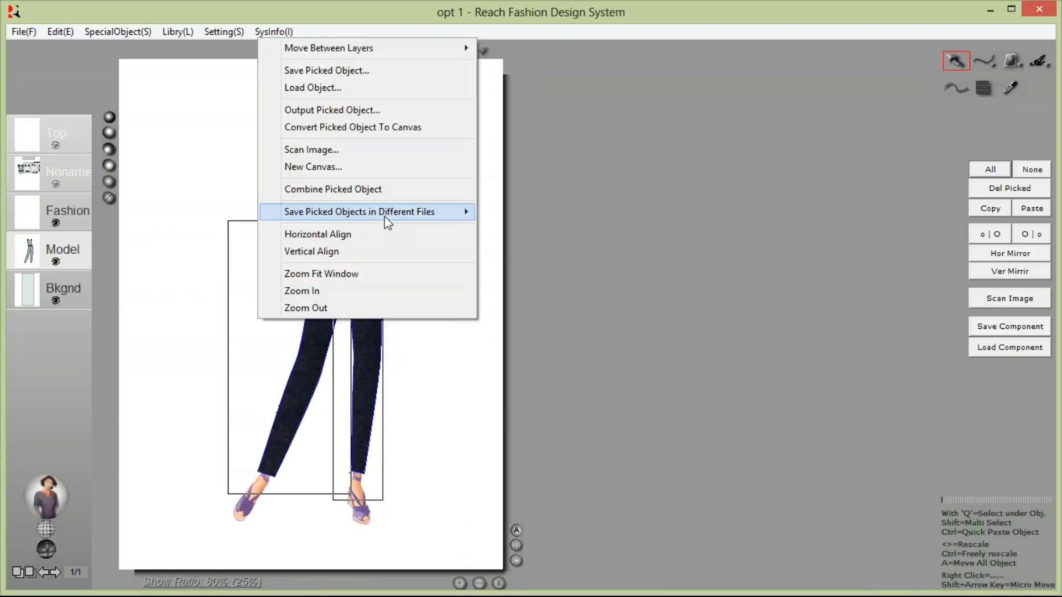
pyautogui.click(394, 190)
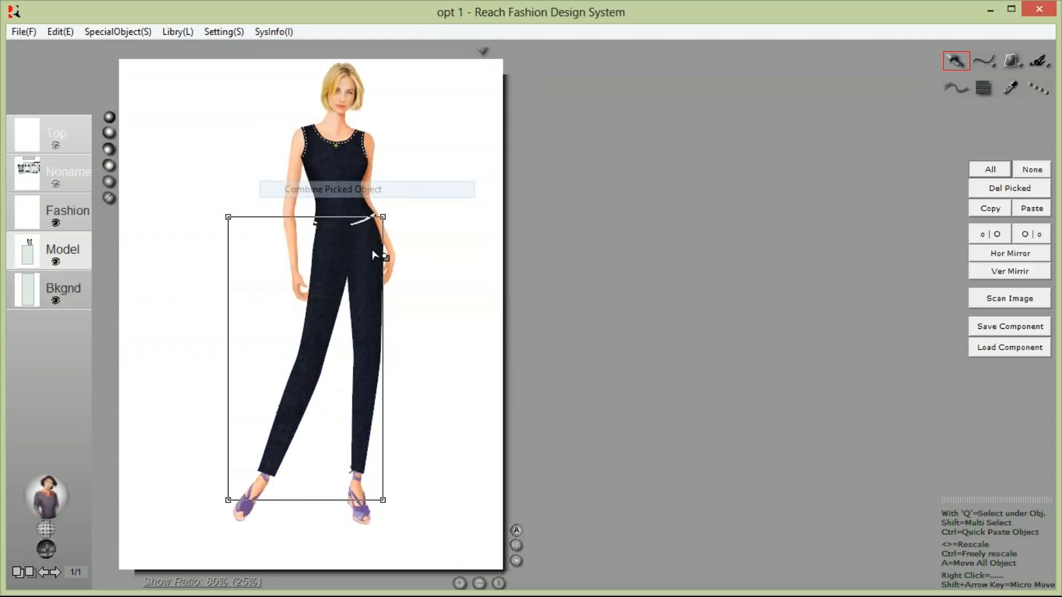
# - Convert the combined trousers object to a canvas without deleting the original object
pyautogui.rightClick(326, 293)
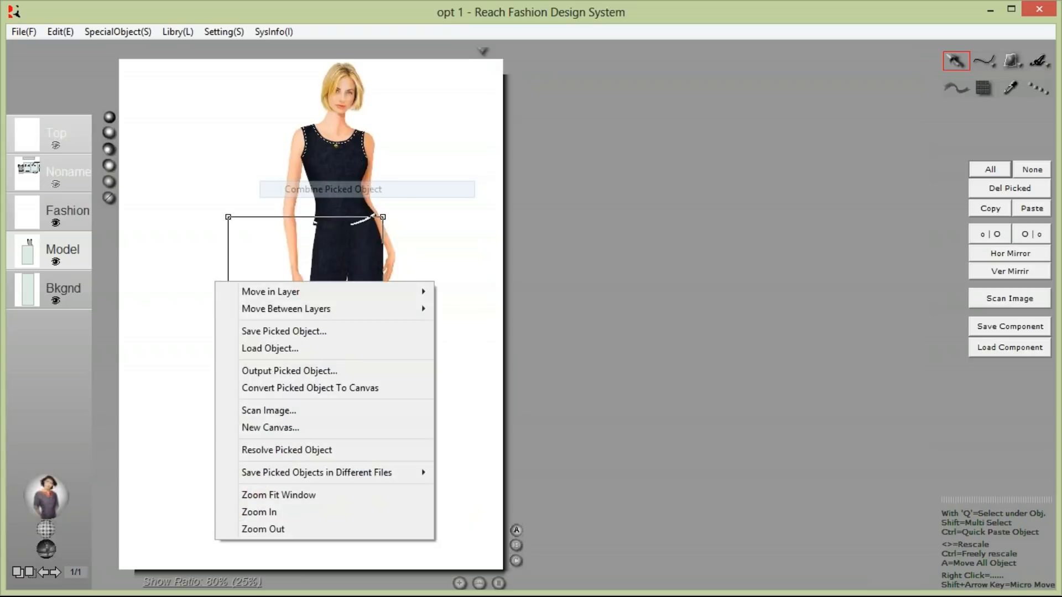
pyautogui.click(354, 386)
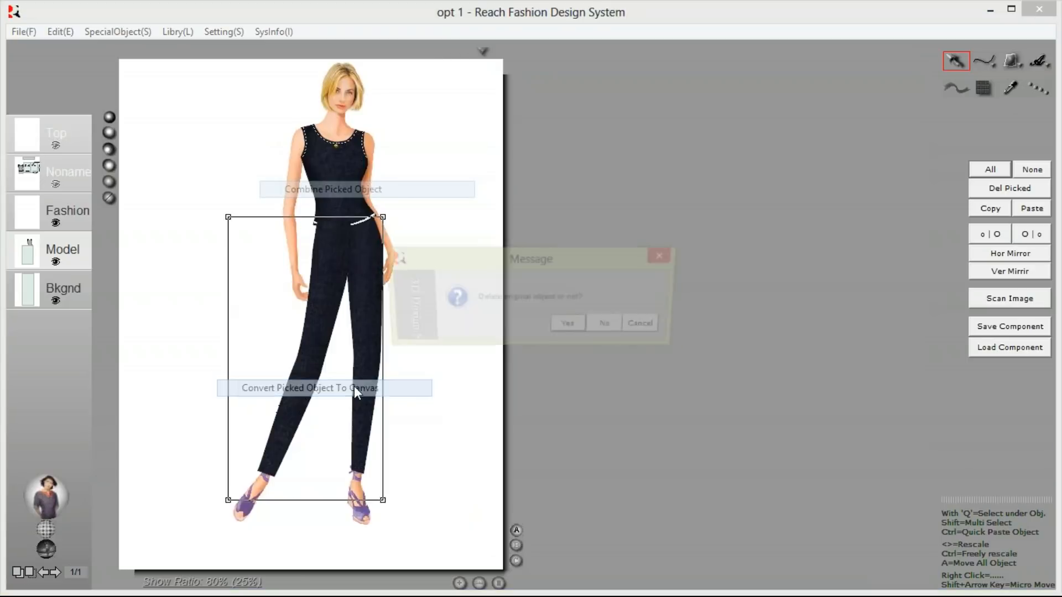
pyautogui.click(615, 326)
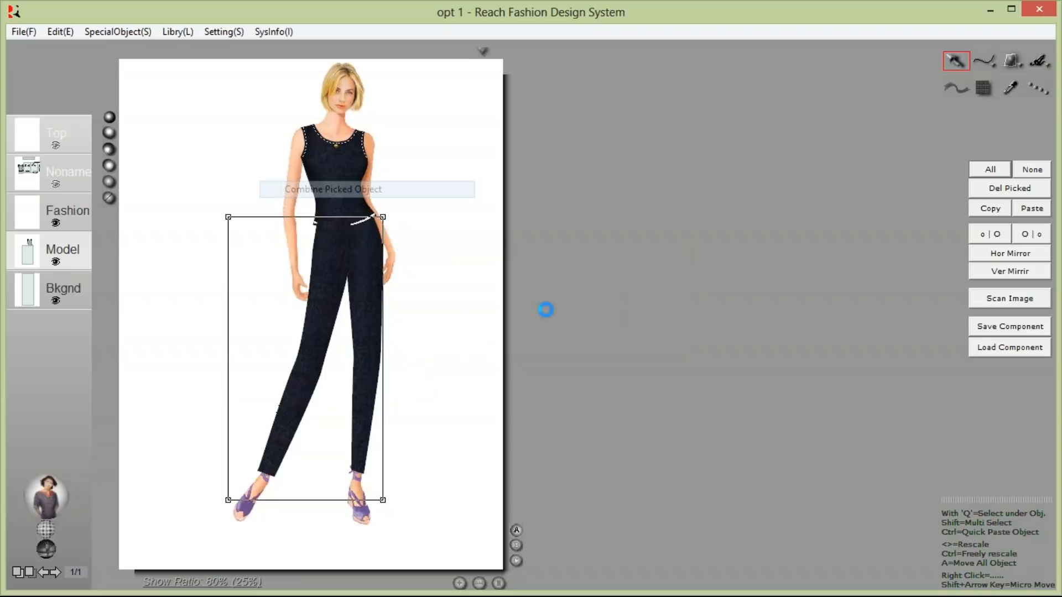
# - Open the trousers canvas for editing and set the spray colour pen to a light bluish purple
pyautogui.doubleClick(370, 317)
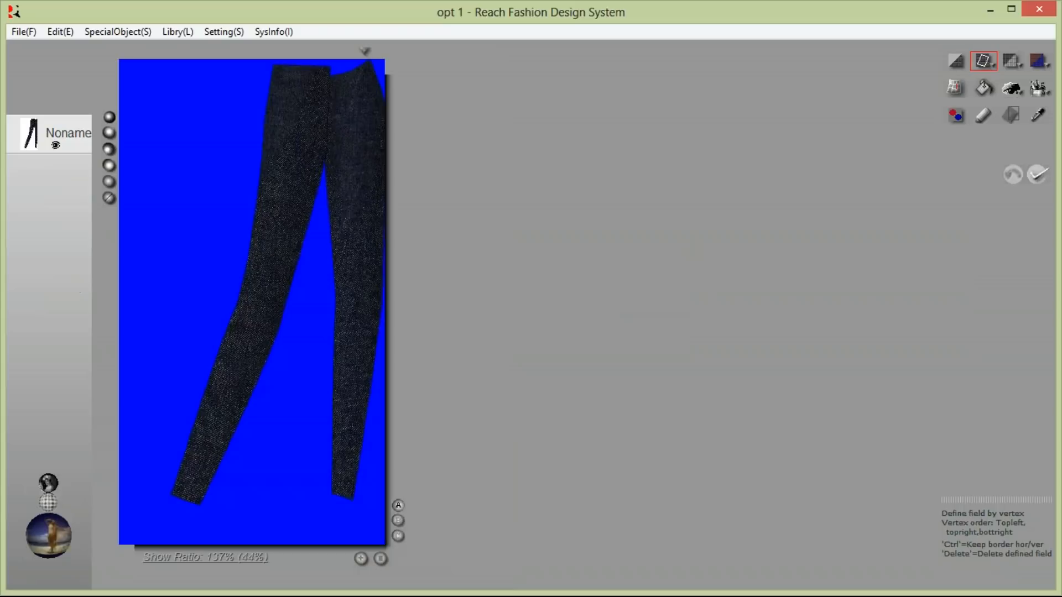
pyautogui.click(985, 116)
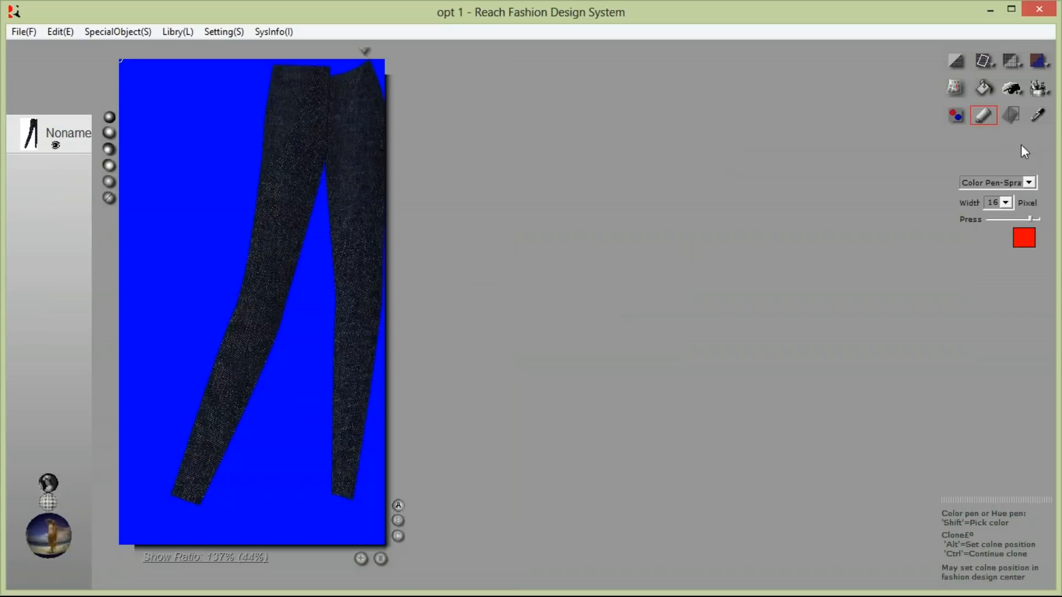
pyautogui.click(1037, 115)
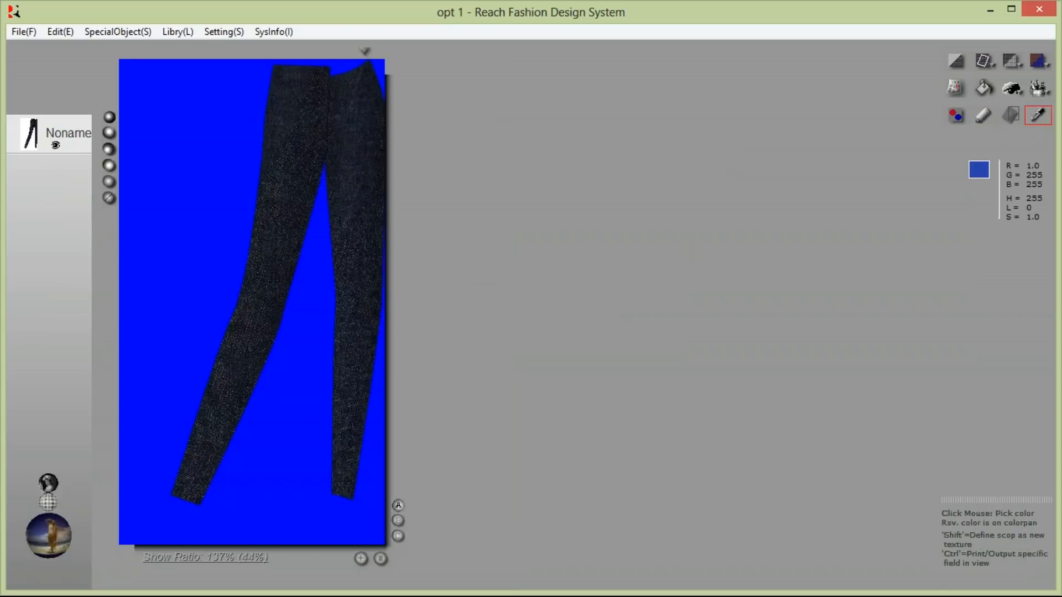
pyautogui.rightClick(262, 295)
pyautogui.click(274, 399)
pyautogui.click(983, 115)
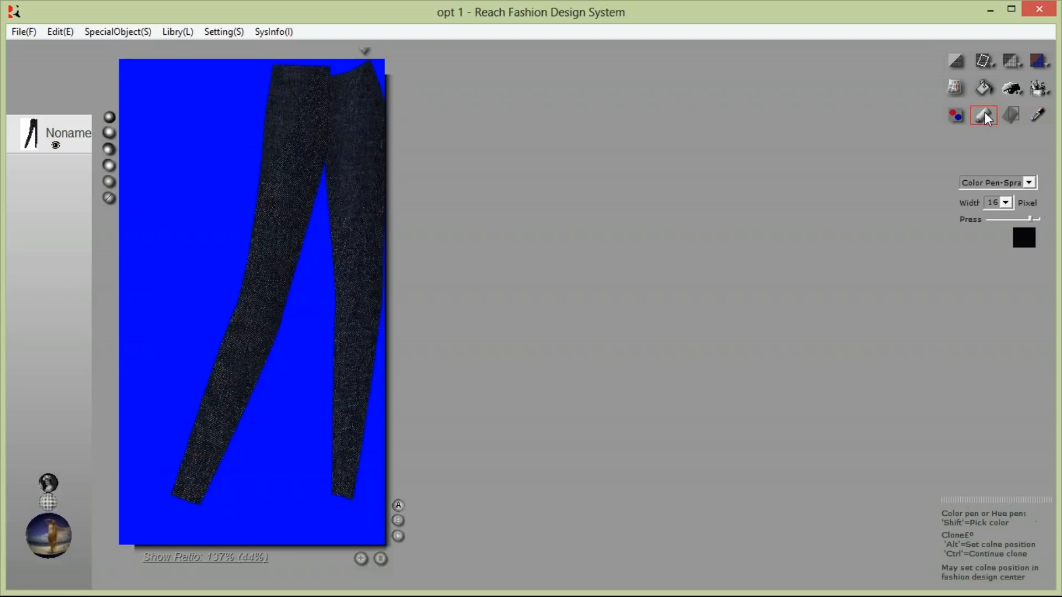
pyautogui.click(1024, 238)
pyautogui.moveTo(562, 308); pyautogui.dragTo(562, 284)
pyautogui.click(655, 400)
# - Spray soft faded highlights along the thighs and lower sections of both trouser legs with a wide pen at very low pressure
pyautogui.click(989, 220)
pyautogui.scroll(5, 270, 219)
pyautogui.scroll(-5, 271, 219)
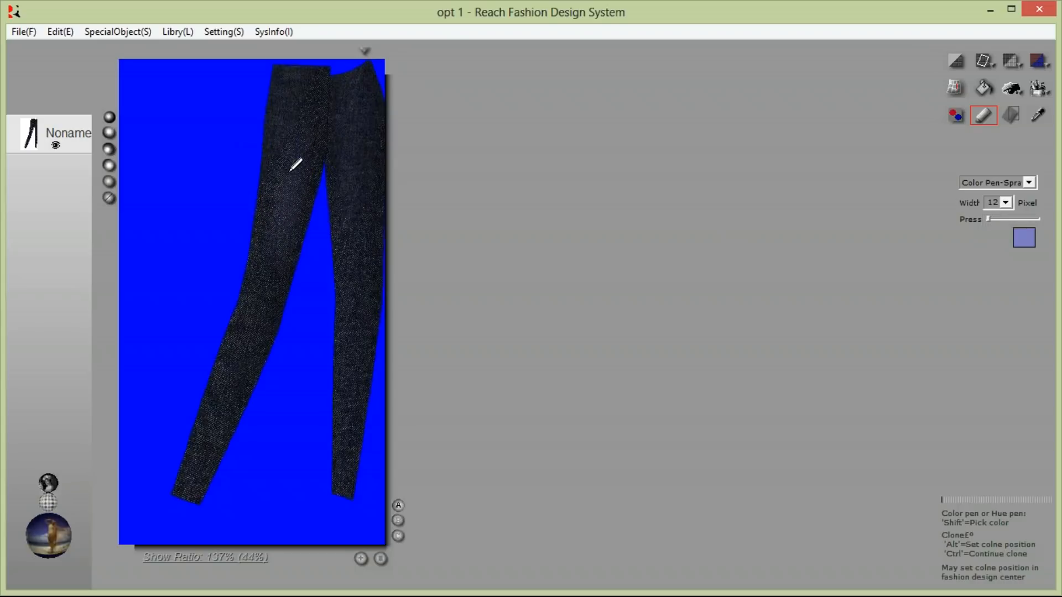
pyautogui.moveTo(284, 196)
pyautogui.mouseDown()
pyautogui.moveTo(286, 136)
pyautogui.moveTo(293, 217)
pyautogui.moveTo(281, 255)
pyautogui.moveTo(299, 144)
pyautogui.moveTo(320, 169)
pyautogui.moveTo(351, 159)
pyautogui.moveTo(370, 214)
pyautogui.mouseUp()
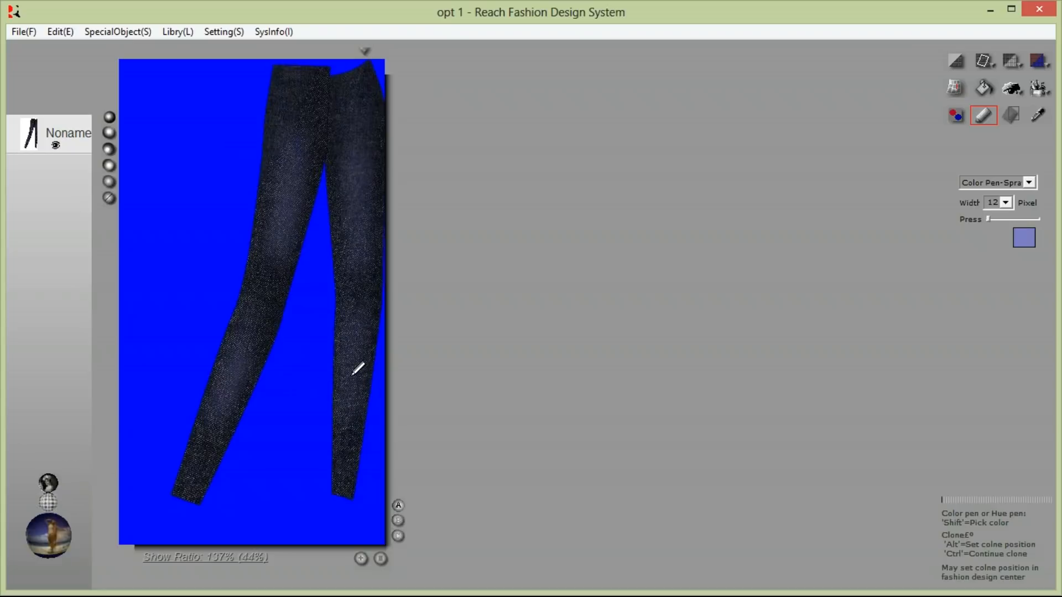
pyautogui.moveTo(318, 218); pyautogui.dragTo(294, 157)
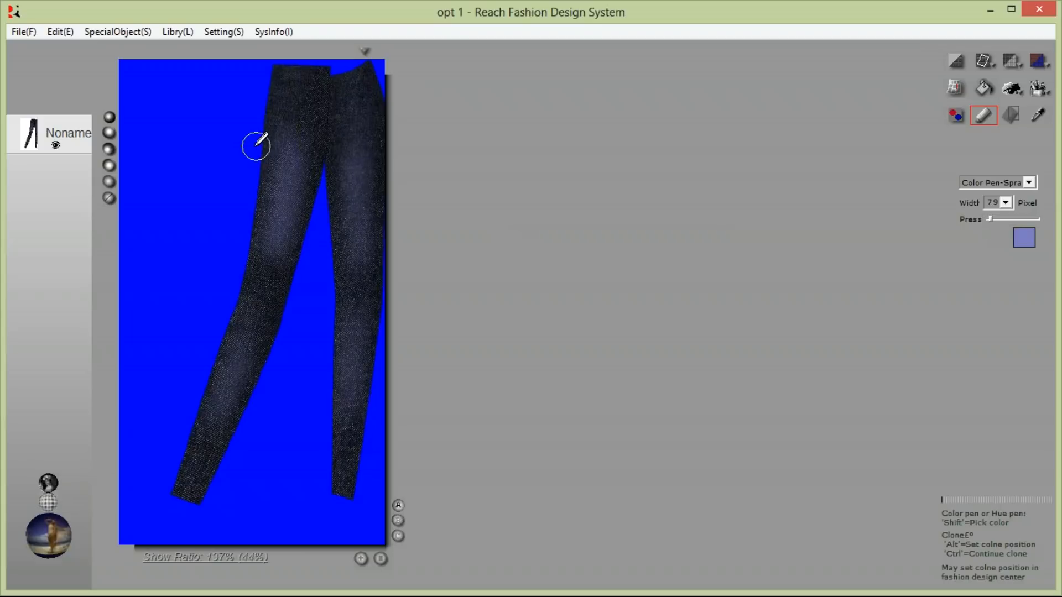
# - Paint thin faded whisker lines across both upper thighs with a 14-pixel spray pen and return to the fashion design
pyautogui.scroll(-5, 282, 92)
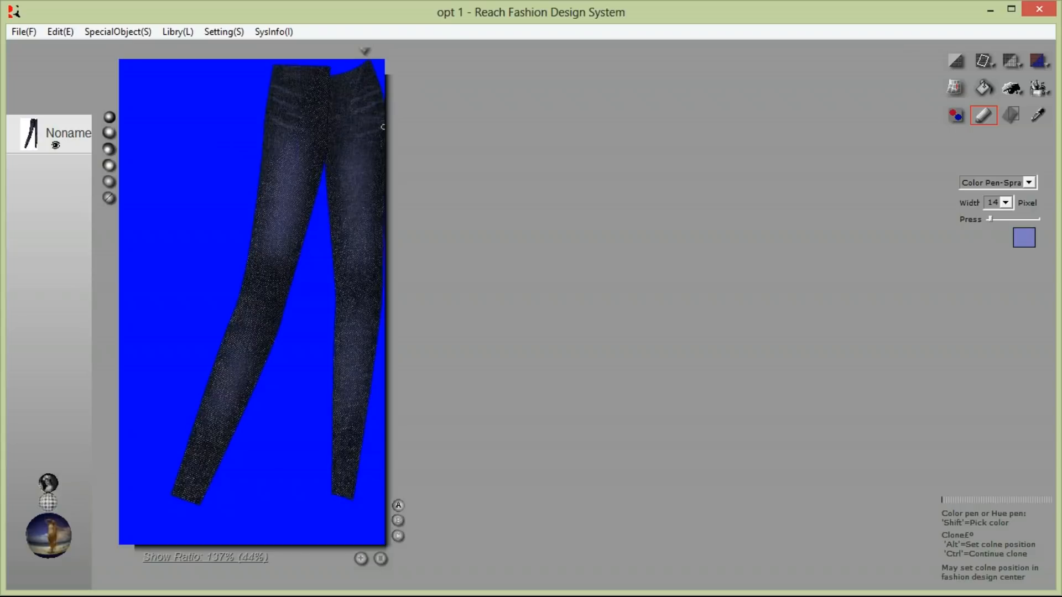
pyautogui.click(54, 484)
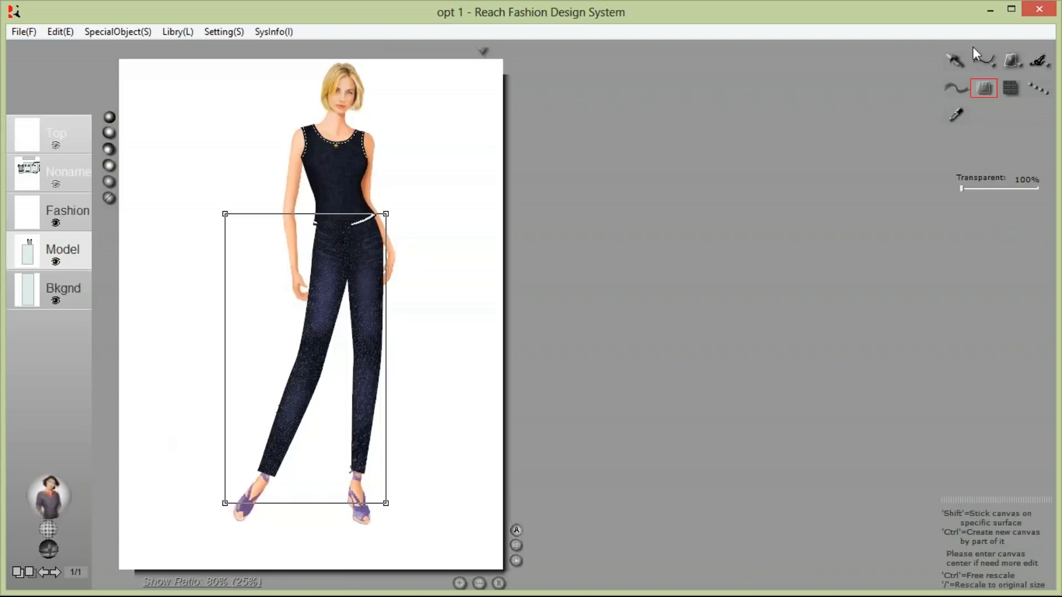
# - Move the faded trousers canvas beside the model to compare it with the original trousers, undo the move and deselect it
pyautogui.click(956, 62)
pyautogui.click(489, 213)
pyautogui.moveTo(368, 299); pyautogui.dragTo(238, 288)
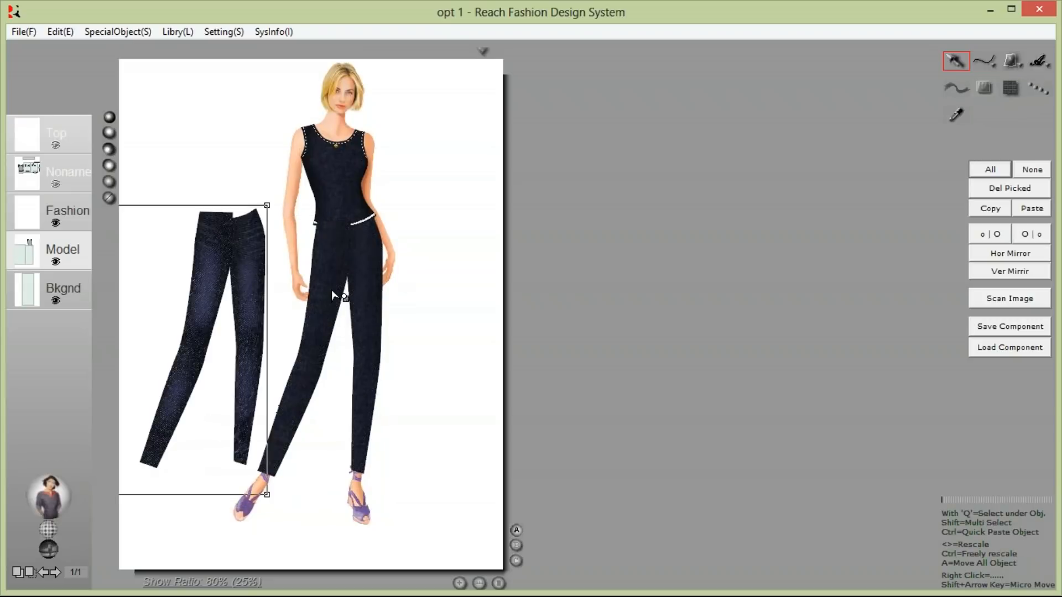
pyautogui.hotkey('ctrl', 'z')
pyautogui.click(459, 185)
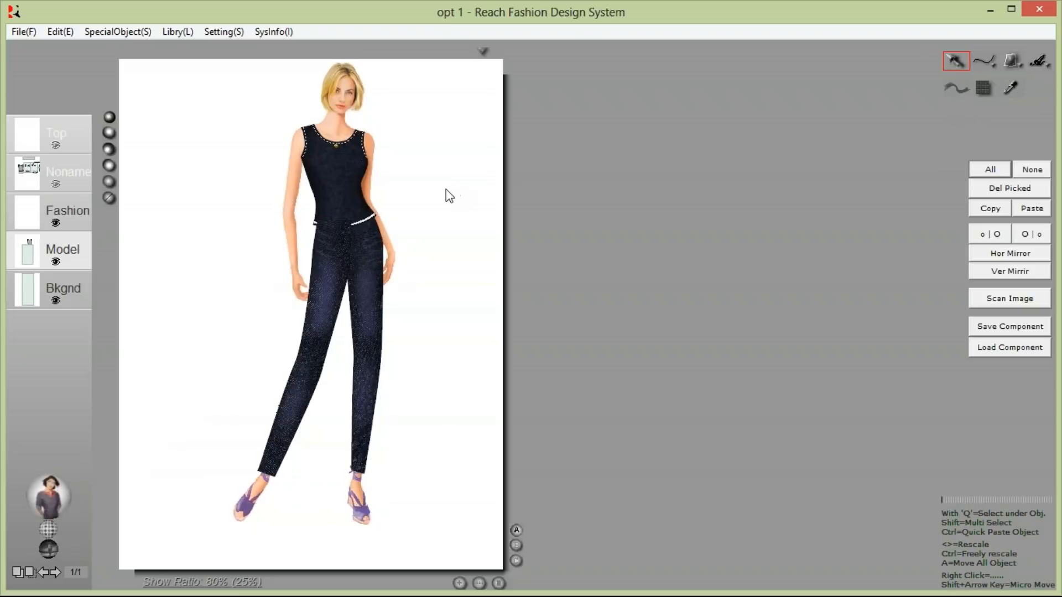
pyautogui.rightClick(157, 169)
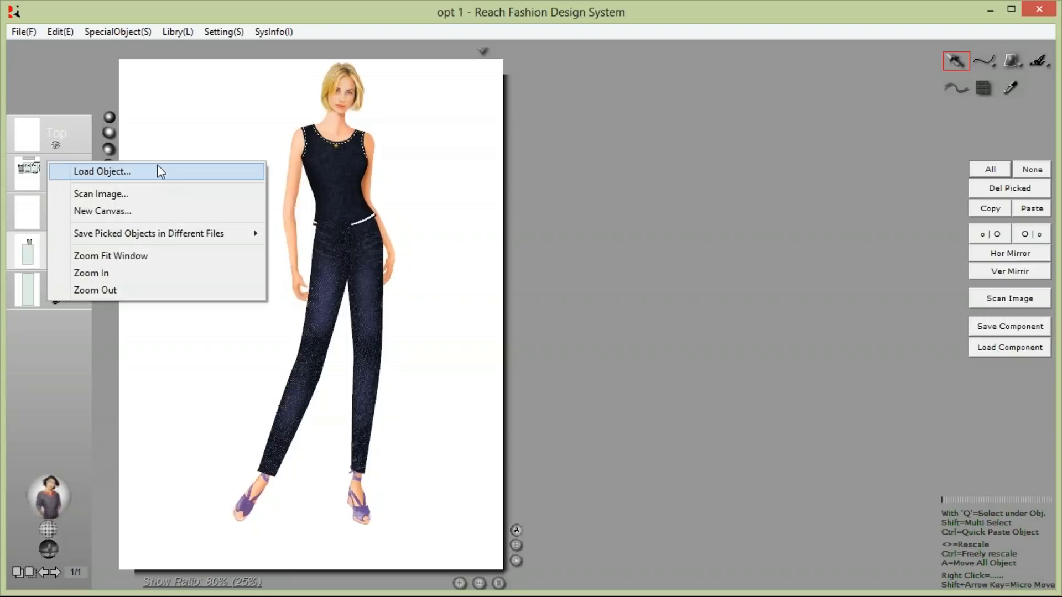
pyautogui.click(182, 171)
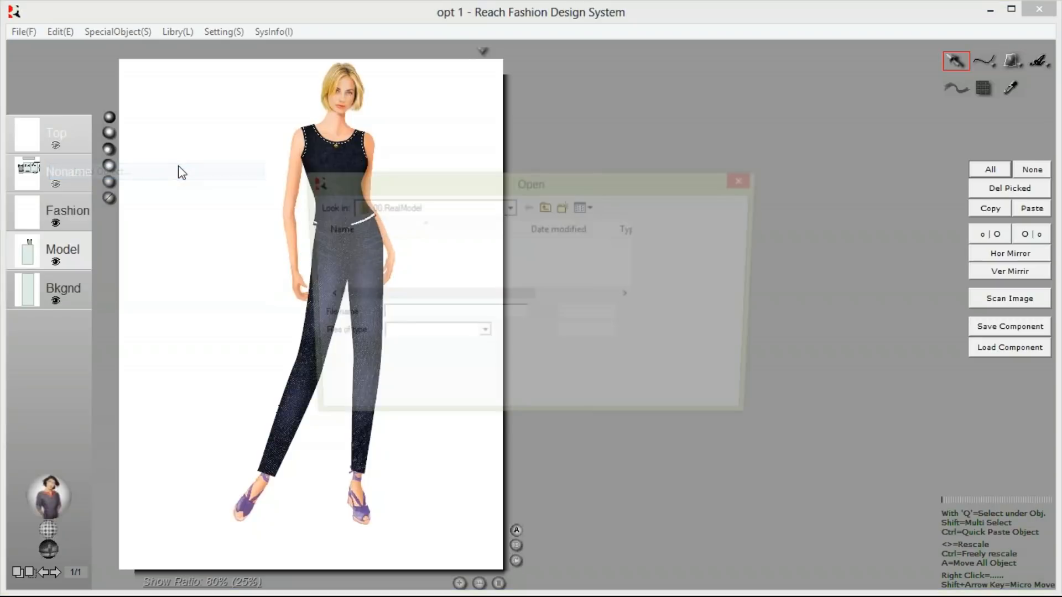
pyautogui.click(418, 209)
pyautogui.click(431, 214)
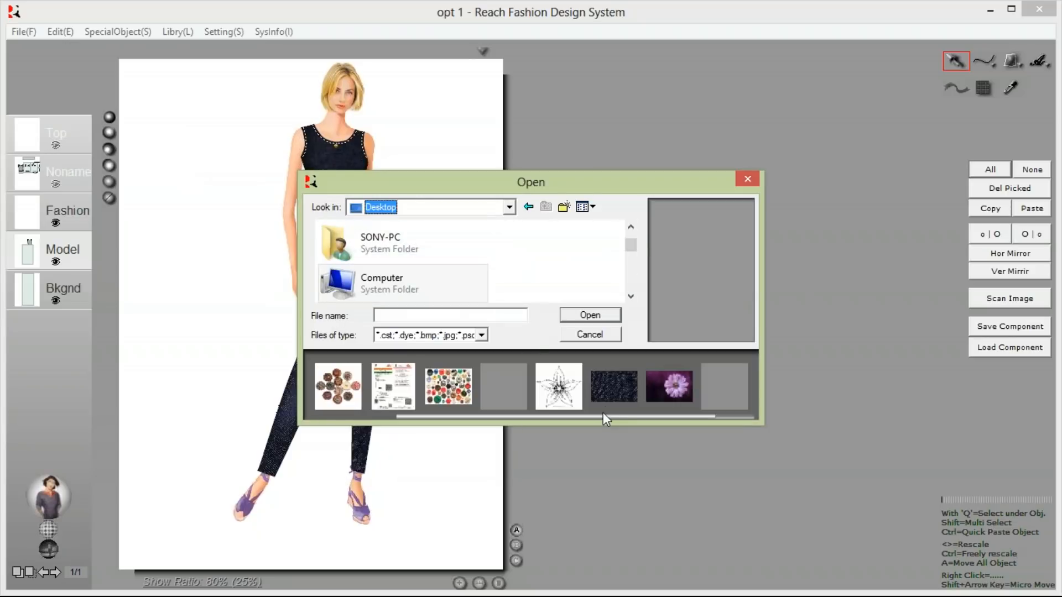
pyautogui.click(749, 178)
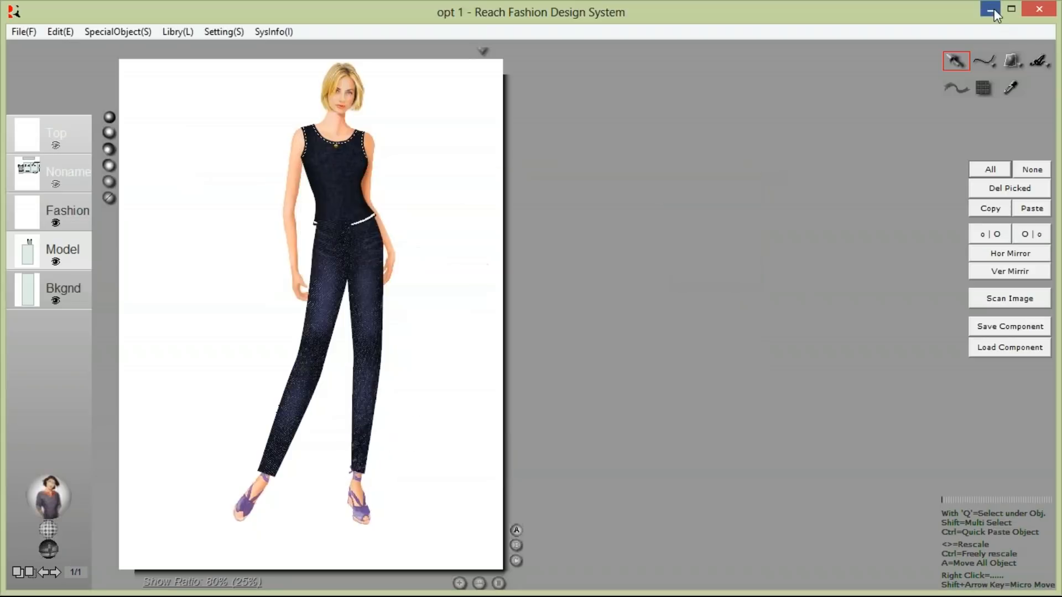
# - Capture the Jeans Cut Png picture opened from the desktop and paste it into the opt 1 design
pyautogui.click(991, 9)
pyautogui.doubleClick(336, 49)
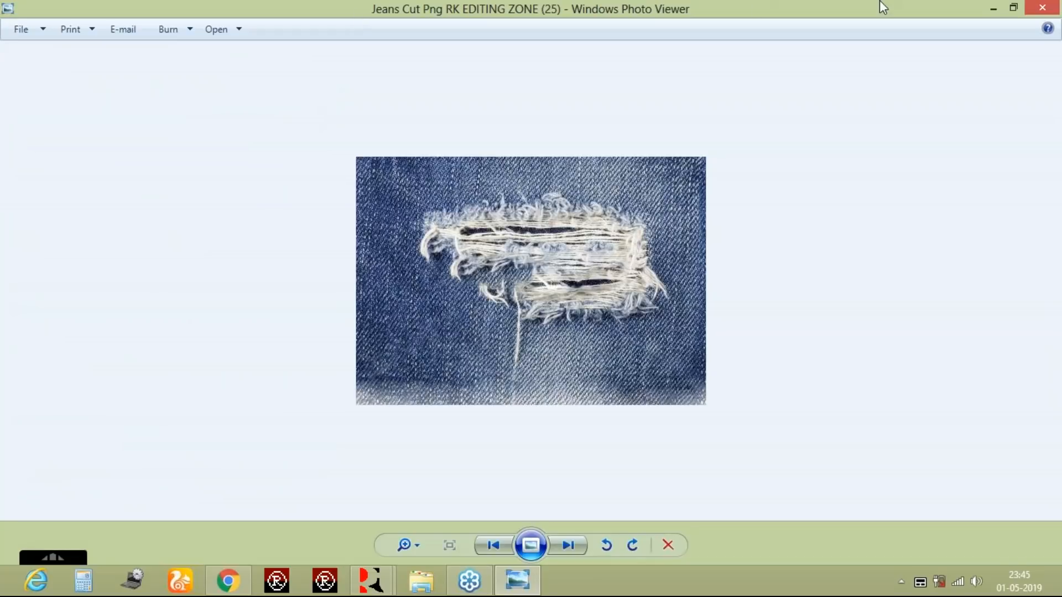
pyautogui.click(993, 8)
pyautogui.moveTo(372, 580)
pyautogui.click(435, 490)
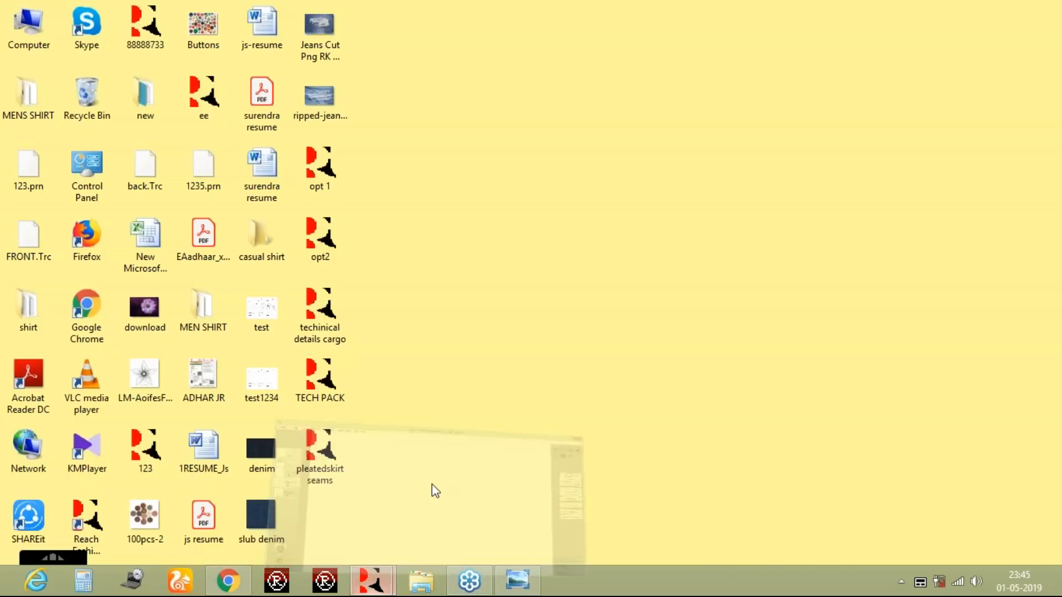
pyautogui.hotkey('ctrl', 'v')
# - Open the pasted capture as a canvas and crop it to the ripped area of the denim
pyautogui.doubleClick(353, 293)
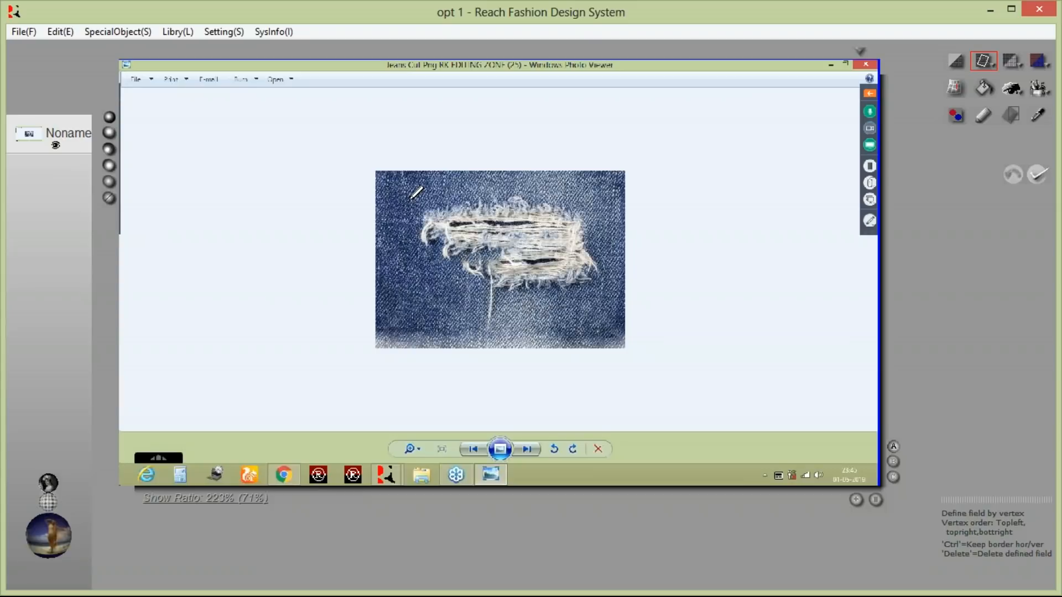
pyautogui.click(410, 200)
pyautogui.keyDown('ctrl'); pyautogui.click(602, 198); pyautogui.keyUp('ctrl')
pyautogui.click(1042, 170)
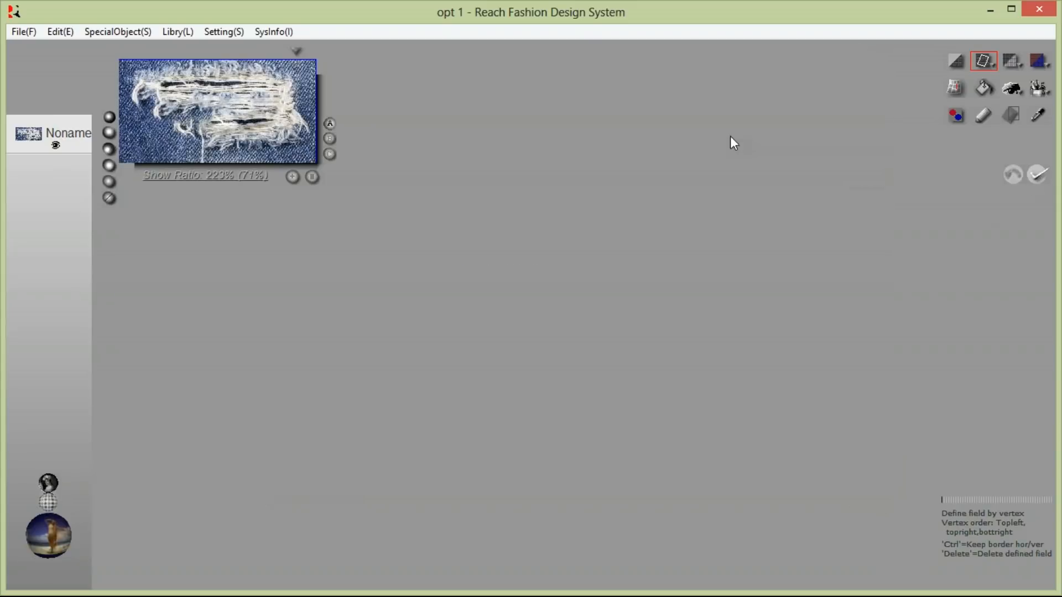
# - Convert the cropped ripped-denim canvas to a shadow
pyautogui.click(948, 62)
pyautogui.rightClick(221, 125)
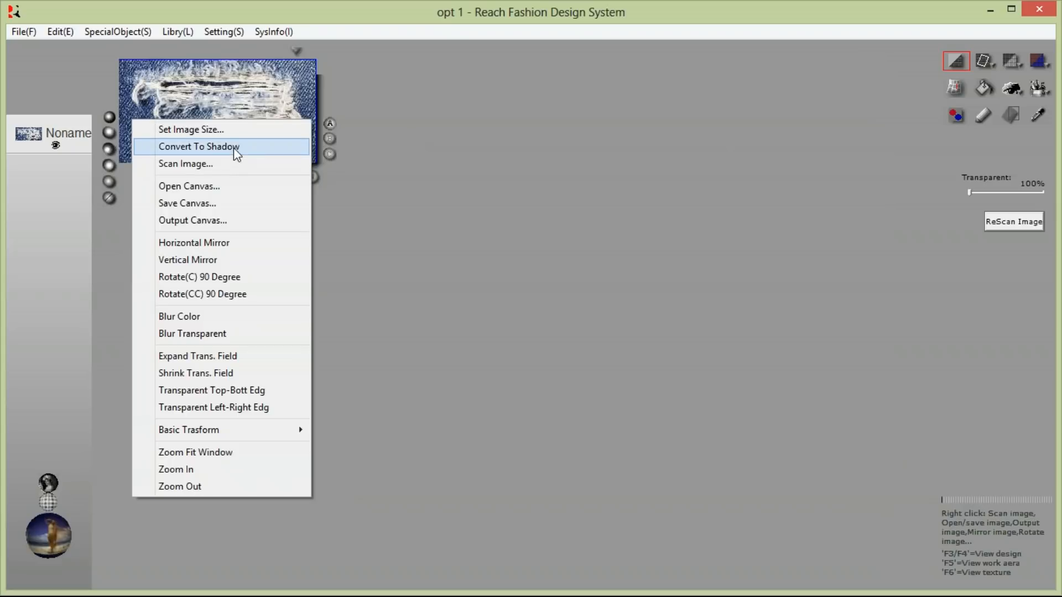
pyautogui.click(233, 147)
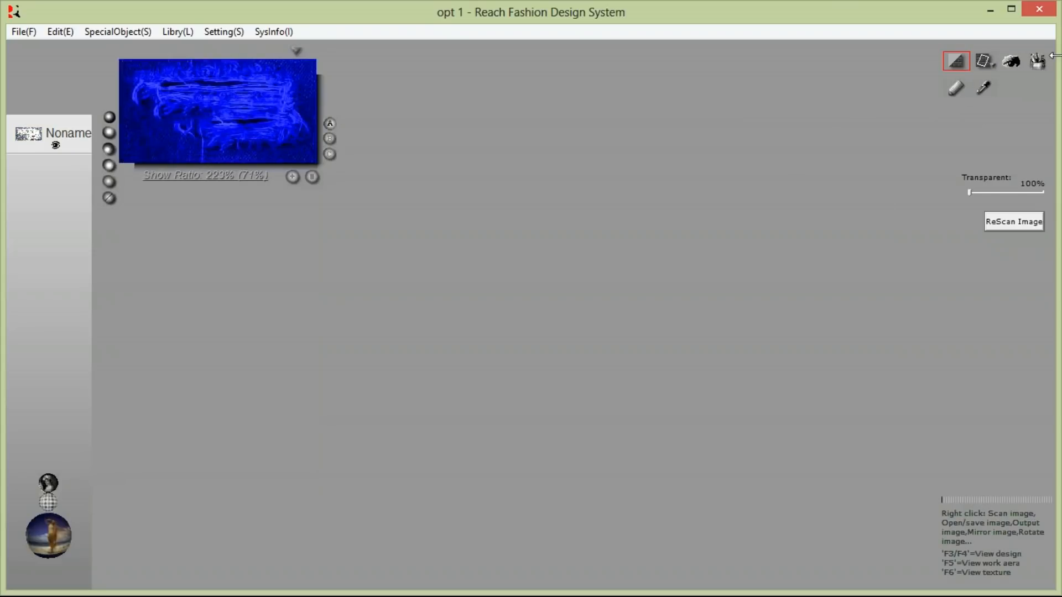
# - Erase the denim surrounding the rip with a soft-edged Trans Pen at full pressure, using widths of 87 and 60 pixels
pyautogui.click(952, 91)
pyautogui.click(984, 174)
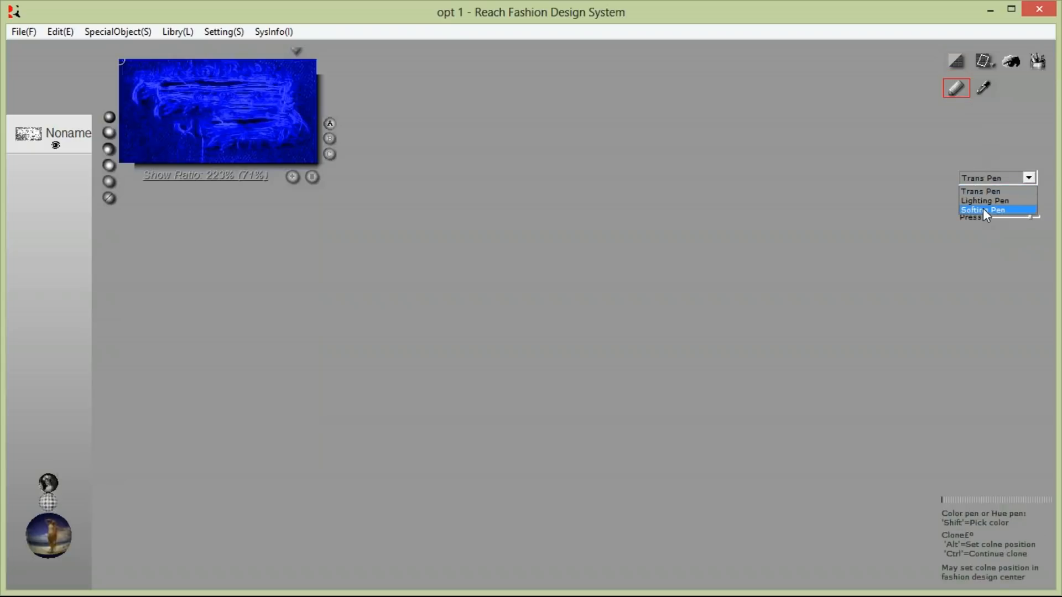
pyautogui.click(1038, 218)
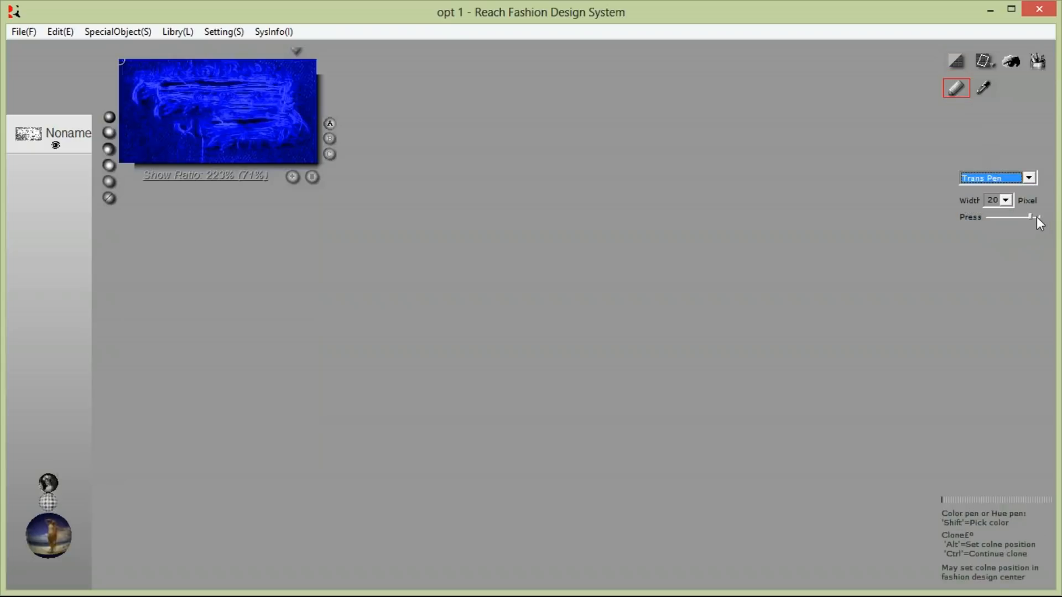
pyautogui.click(1036, 217)
pyautogui.scroll(5, 130, 136)
pyautogui.moveTo(138, 132); pyautogui.dragTo(124, 122)
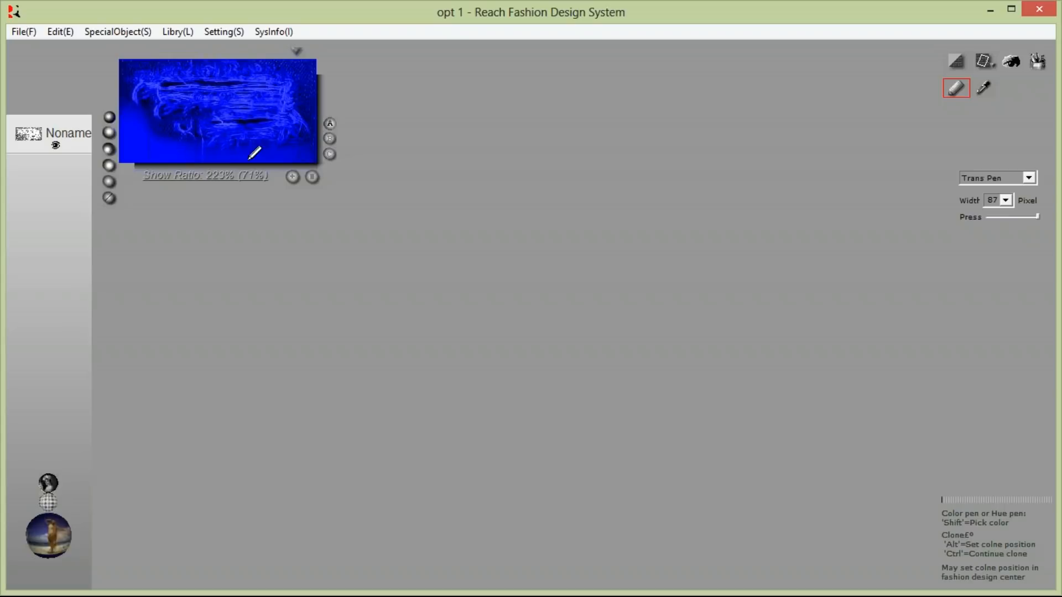
pyautogui.moveTo(169, 154)
pyautogui.mouseDown()
pyautogui.moveTo(306, 148)
pyautogui.moveTo(318, 128)
pyautogui.moveTo(312, 71)
pyautogui.mouseUp()
pyautogui.scroll(-4, 304, 66)
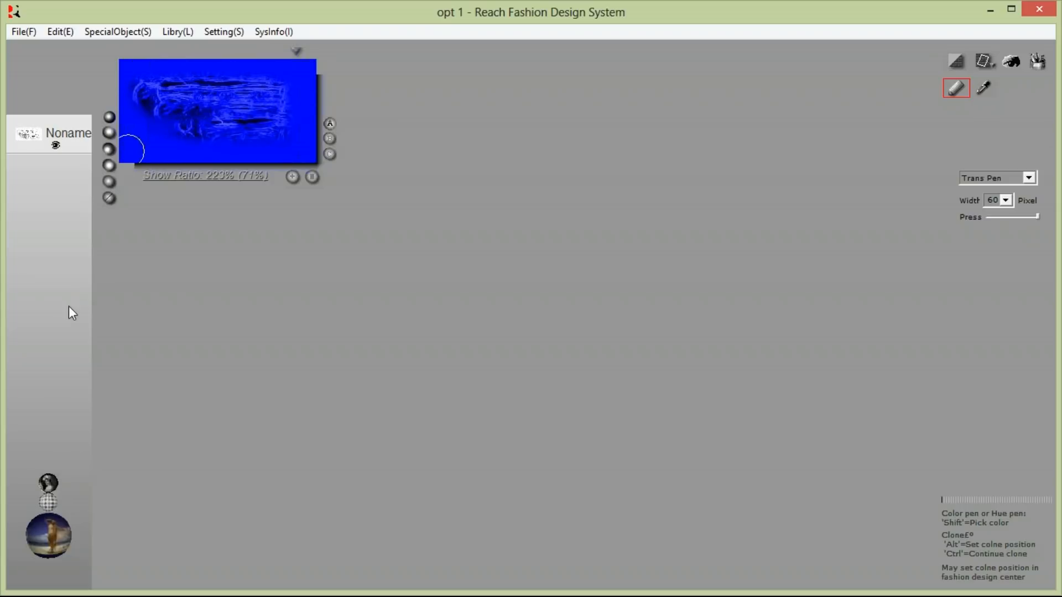
# - Return to the design, shrink the rip shadow, place it on the model's right thigh, deselect it and fit the design in the window
pyautogui.click(48, 482)
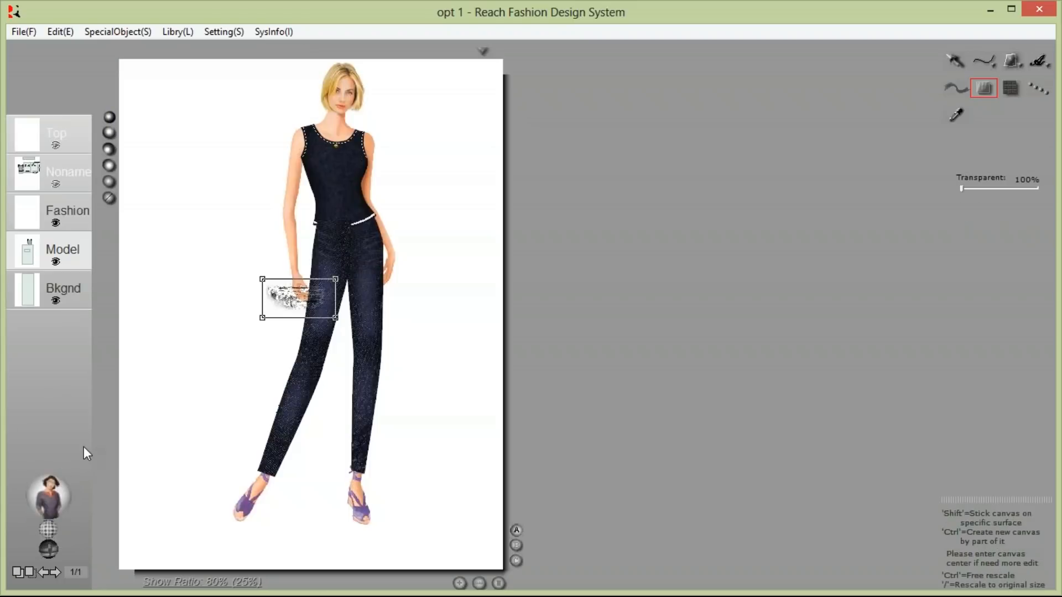
pyautogui.moveTo(295, 298); pyautogui.dragTo(352, 257)
pyautogui.scroll(-5, 344, 299)
pyautogui.click(355, 171)
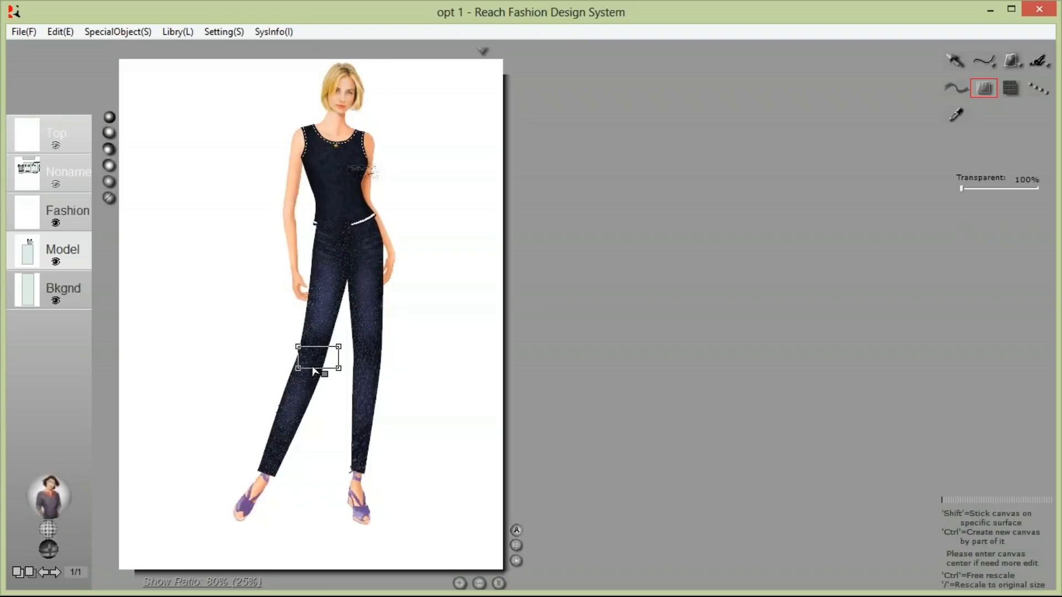
pyautogui.moveTo(323, 288); pyautogui.dragTo(323, 288)
pyautogui.scroll(-3, 324, 288)
pyautogui.moveTo(232, 198); pyautogui.dragTo(438, 339)
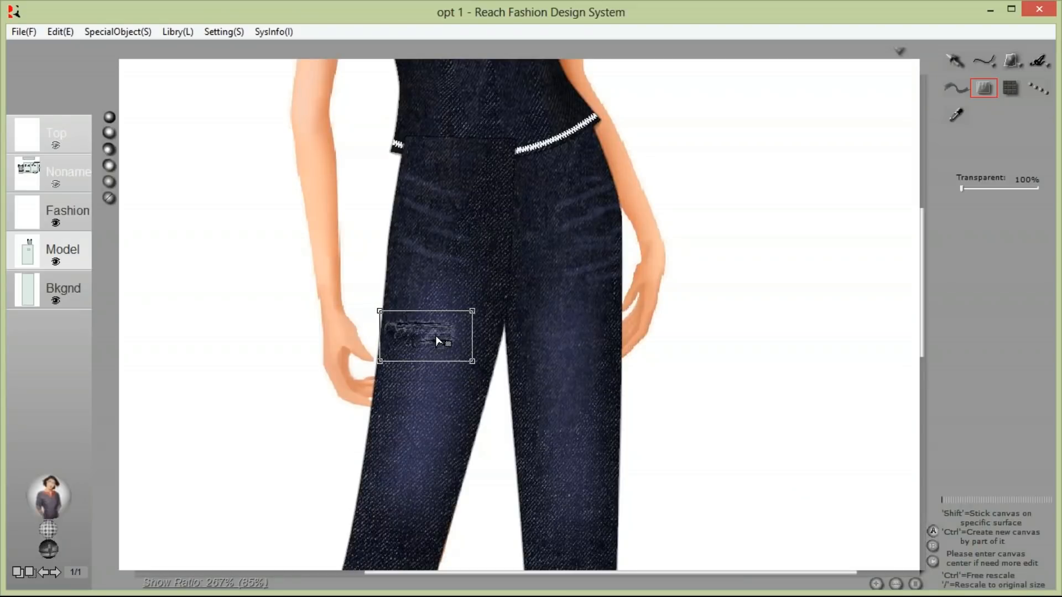
pyautogui.click(271, 309)
pyautogui.click(952, 62)
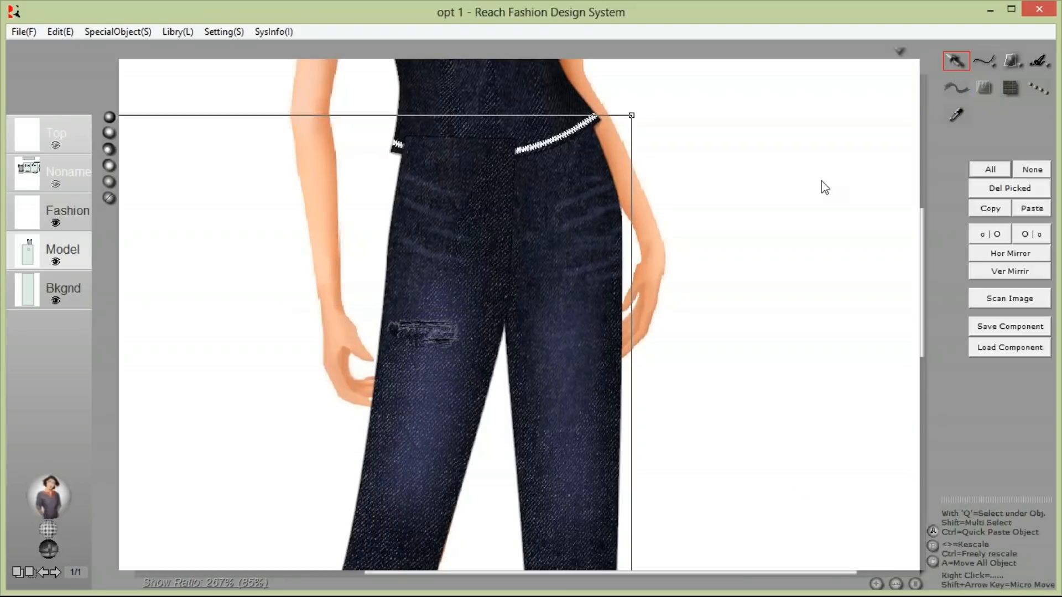
pyautogui.rightClick(704, 358)
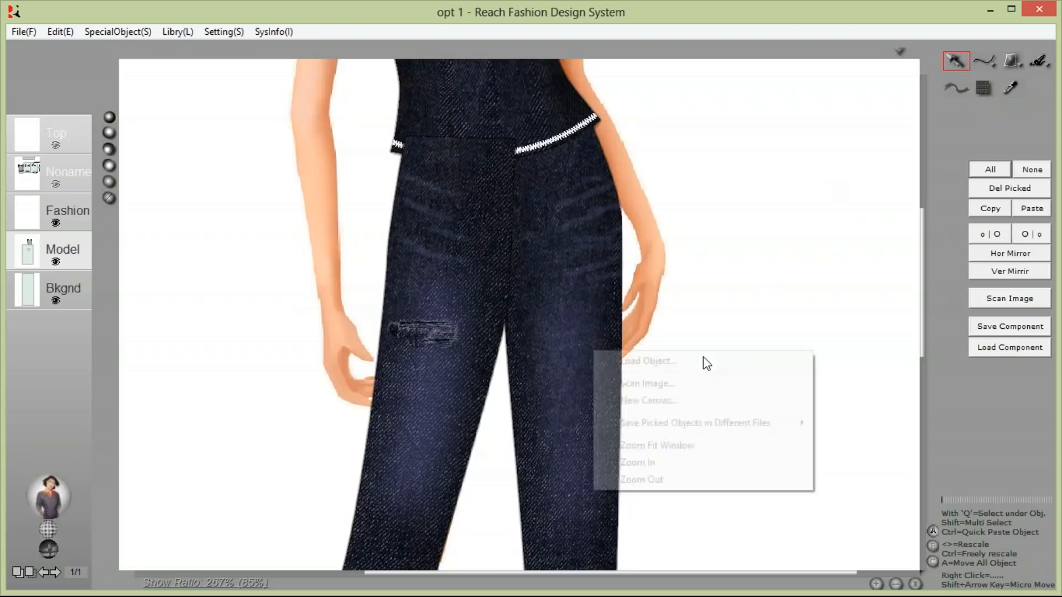
pyautogui.click(716, 446)
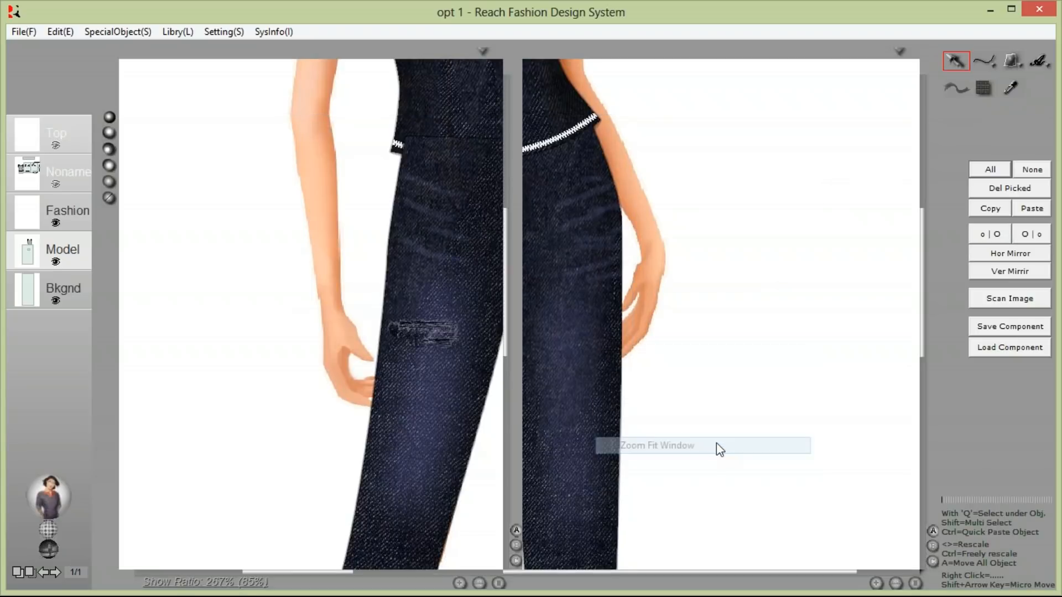
# - Switch to the UnTitle purple gown design and open the warp and woof weave settings in its texture workspace
pyautogui.click(991, 8)
pyautogui.moveTo(372, 571)
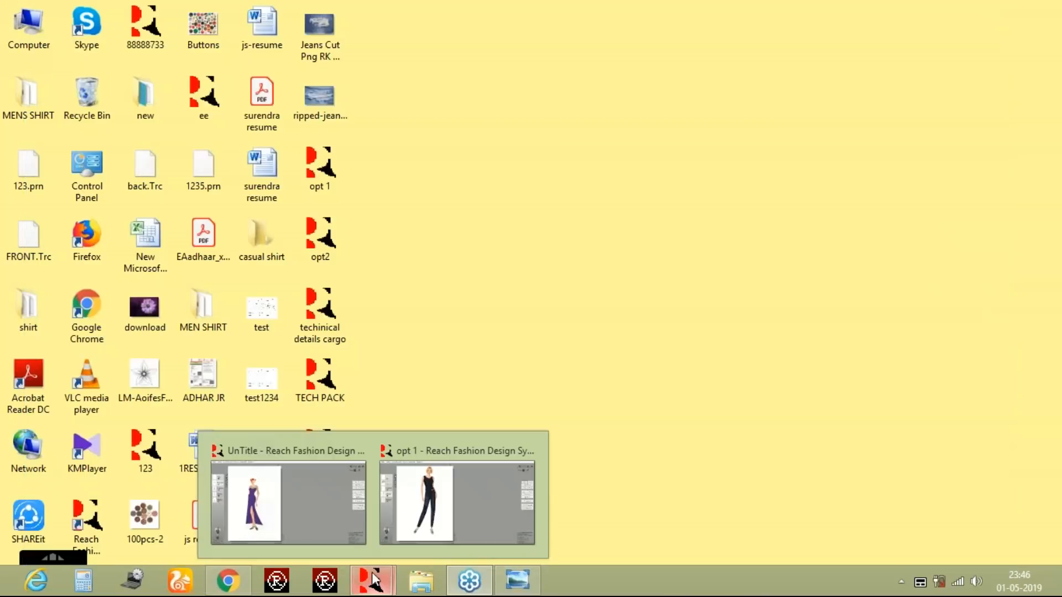
pyautogui.click(320, 529)
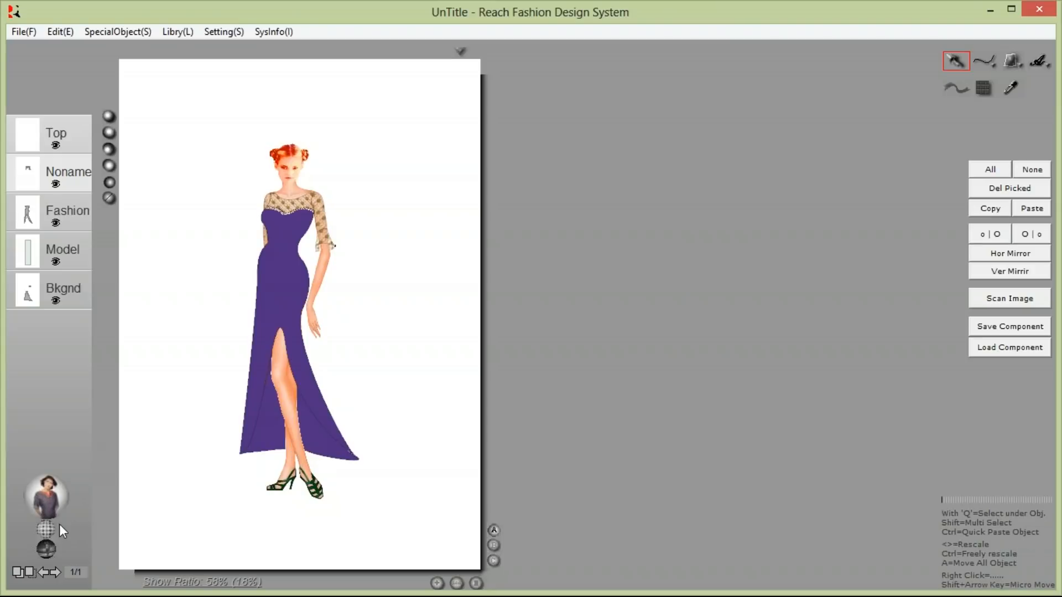
pyautogui.click(49, 528)
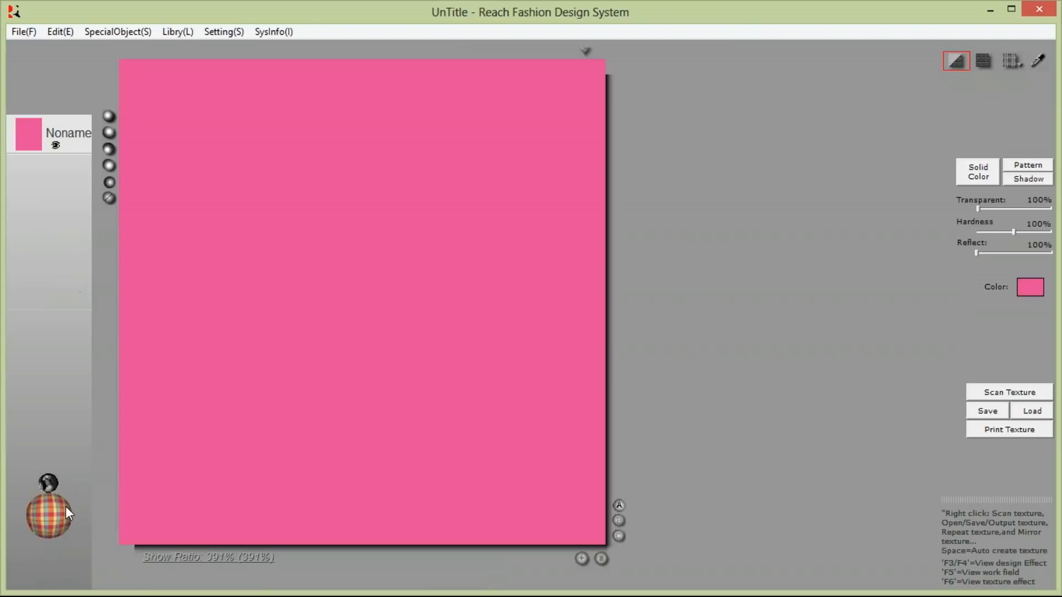
pyautogui.click(1011, 63)
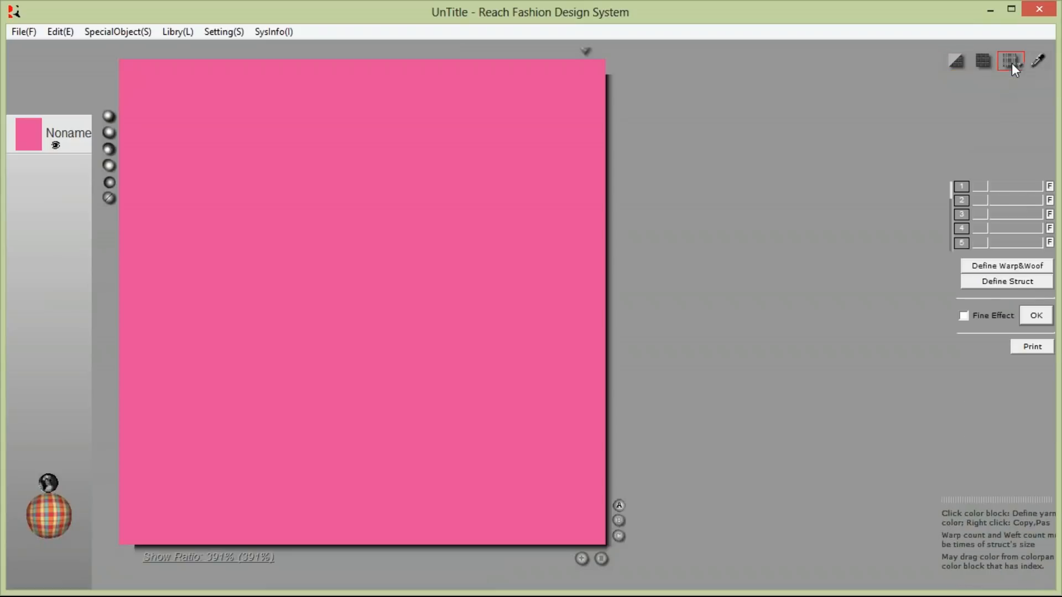
# - Set yarn 1's colour to Pantone 18-1662CT from the CottonV30 library
pyautogui.click(961, 188)
pyautogui.click(654, 386)
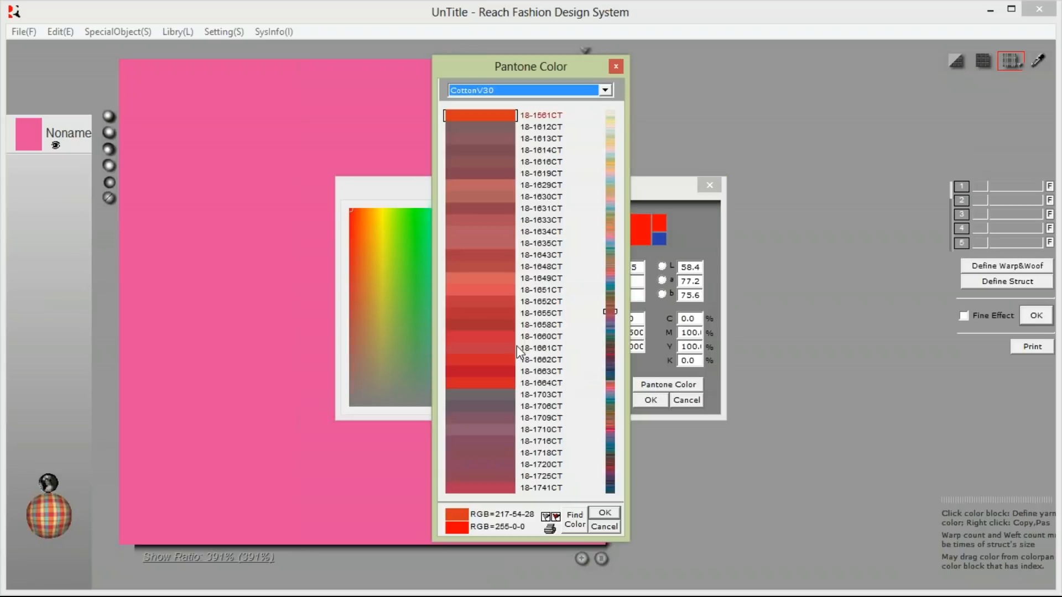
pyautogui.click(503, 364)
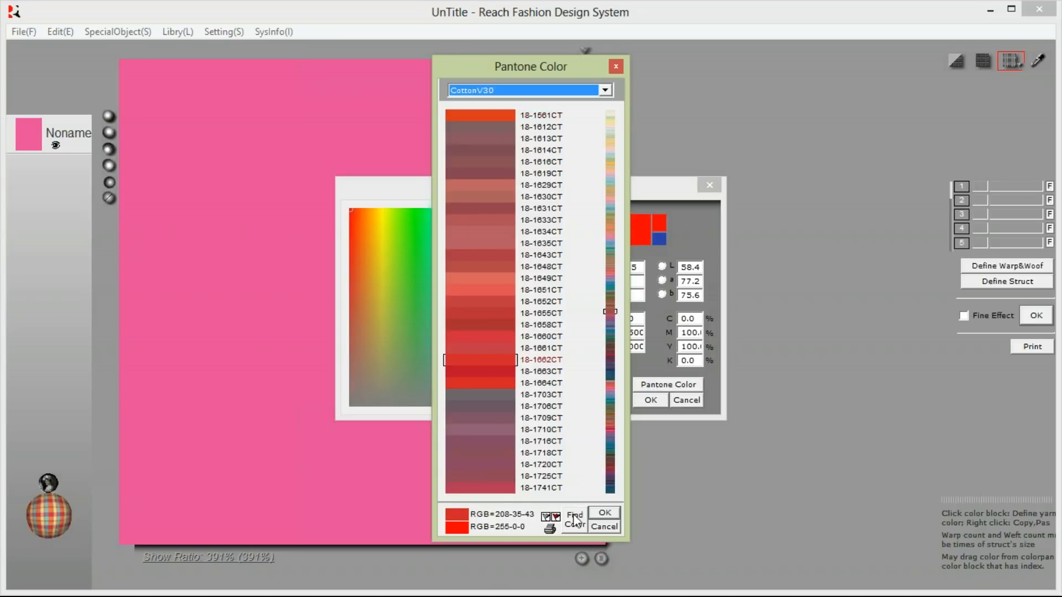
pyautogui.click(575, 520)
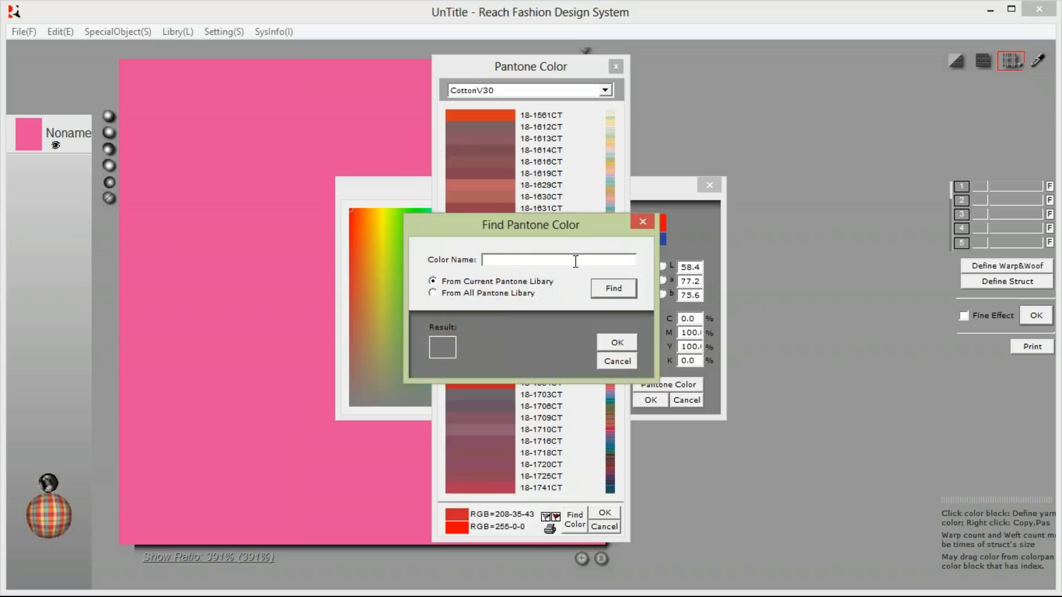
pyautogui.click(647, 224)
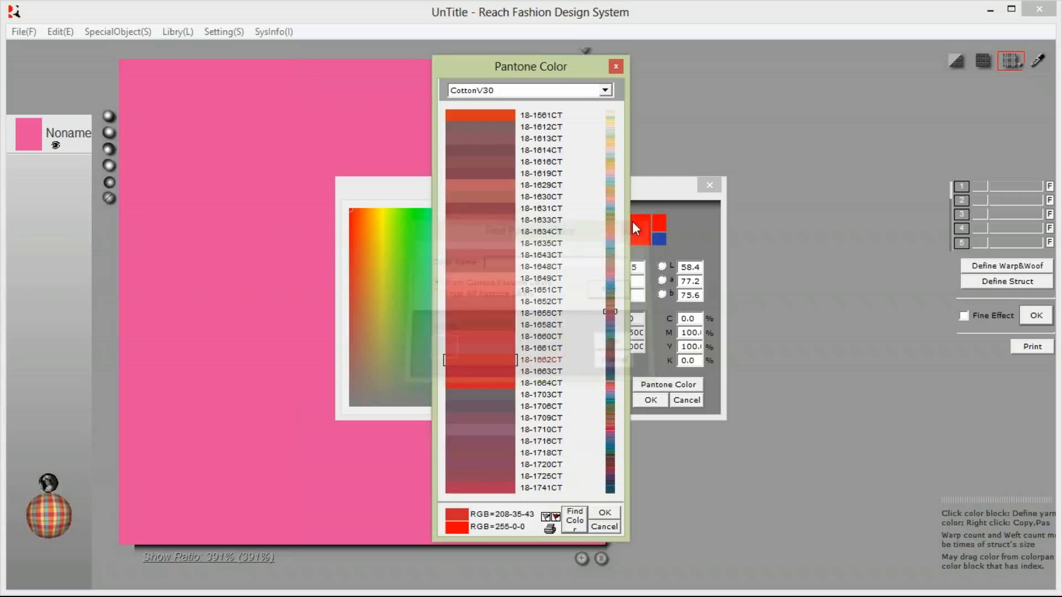
pyautogui.click(609, 513)
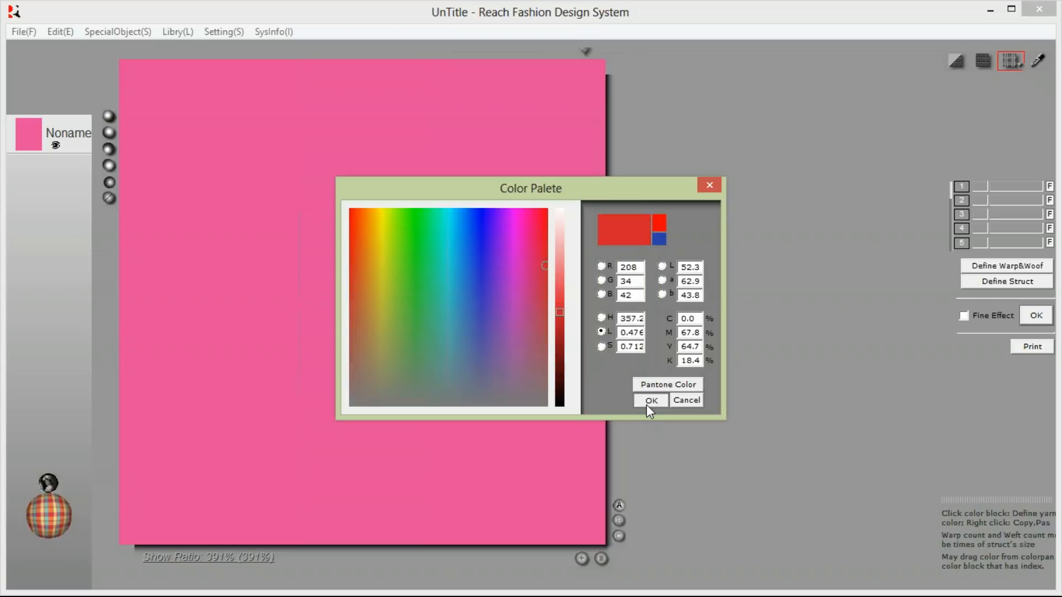
pyautogui.click(652, 400)
# - Set yarn 2's colour to the light pink Pantone 15-1626CT from the CottonV30 library
pyautogui.click(962, 215)
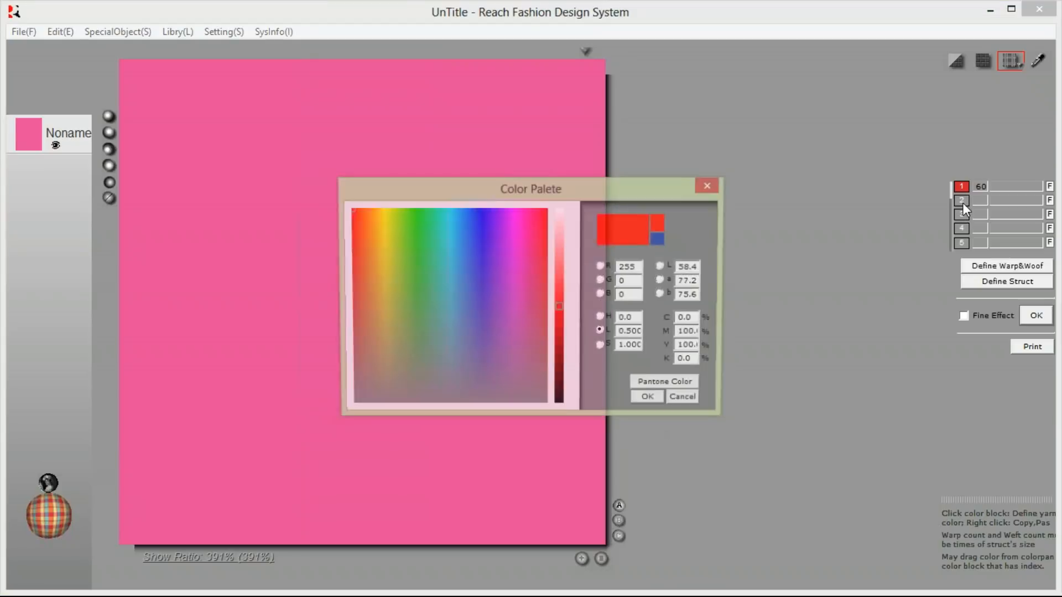
pyautogui.click(668, 384)
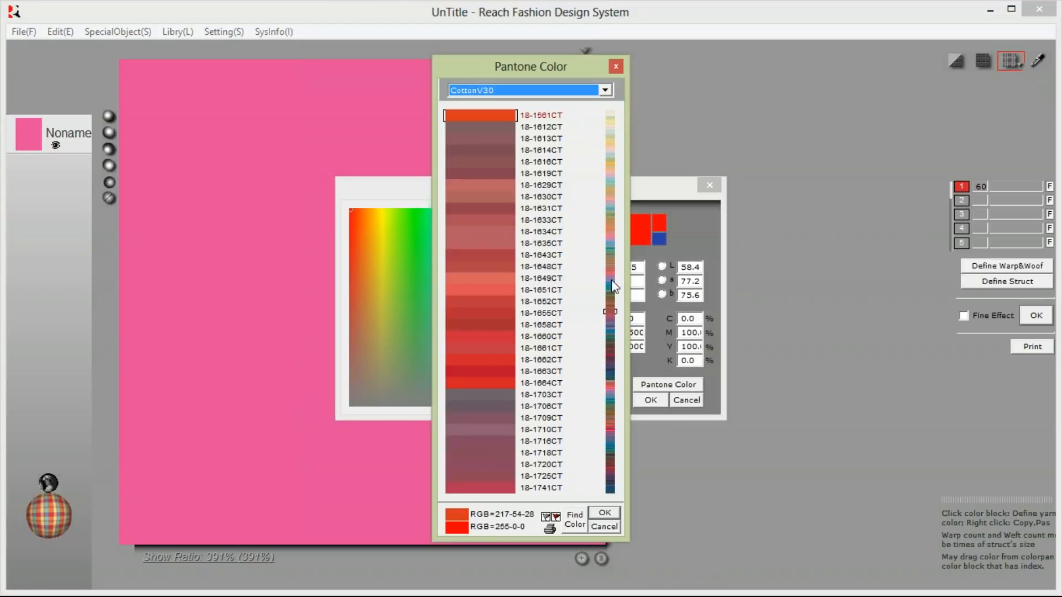
pyautogui.click(610, 201)
pyautogui.click(495, 197)
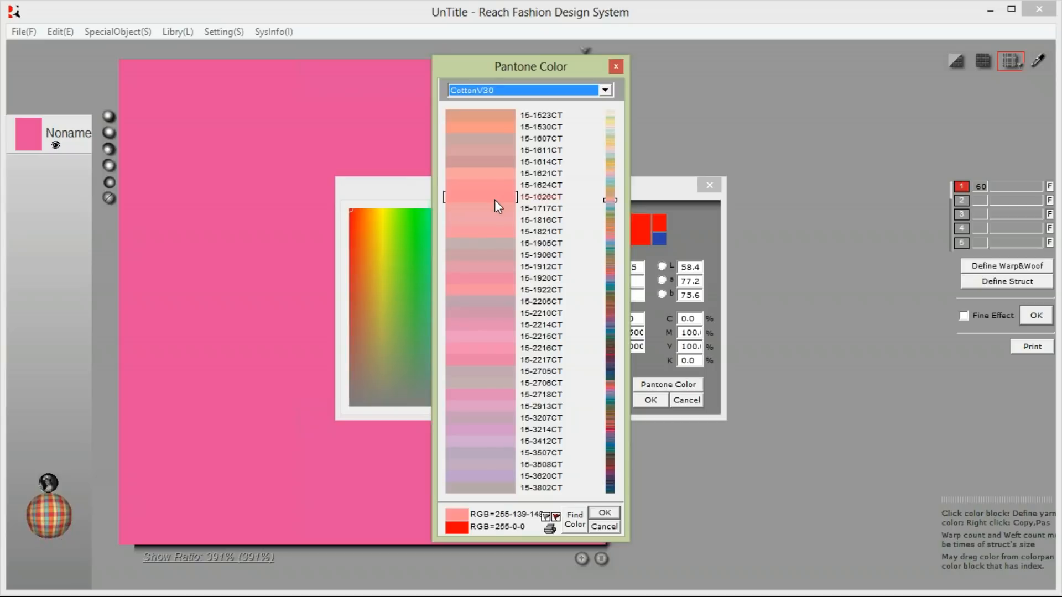
pyautogui.click(603, 512)
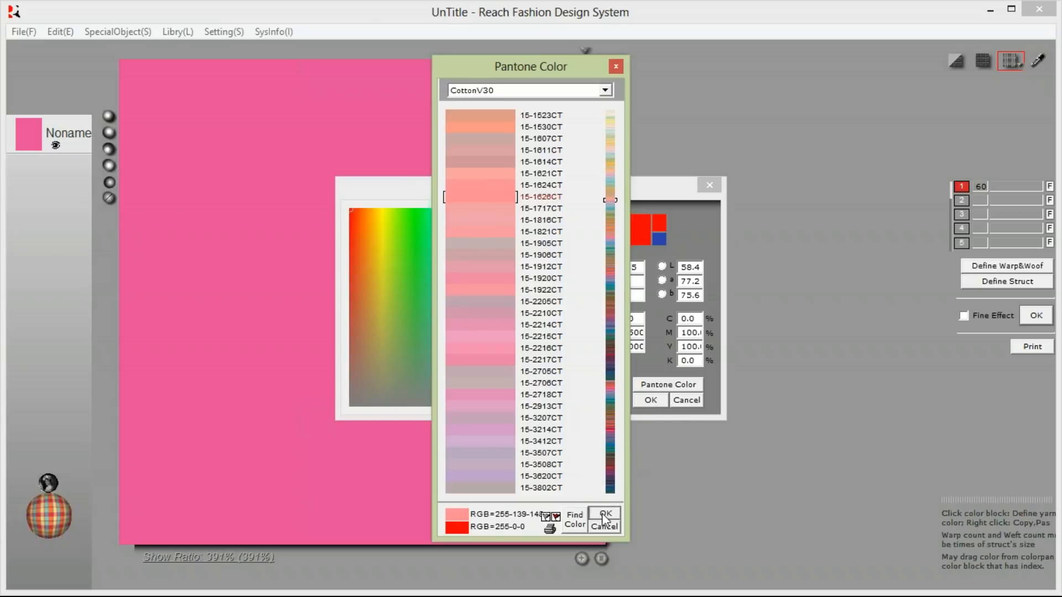
pyautogui.click(651, 400)
# - Define the warp as 30 threads of the red yarn followed by 30 threads of the light pink yarn
pyautogui.click(973, 268)
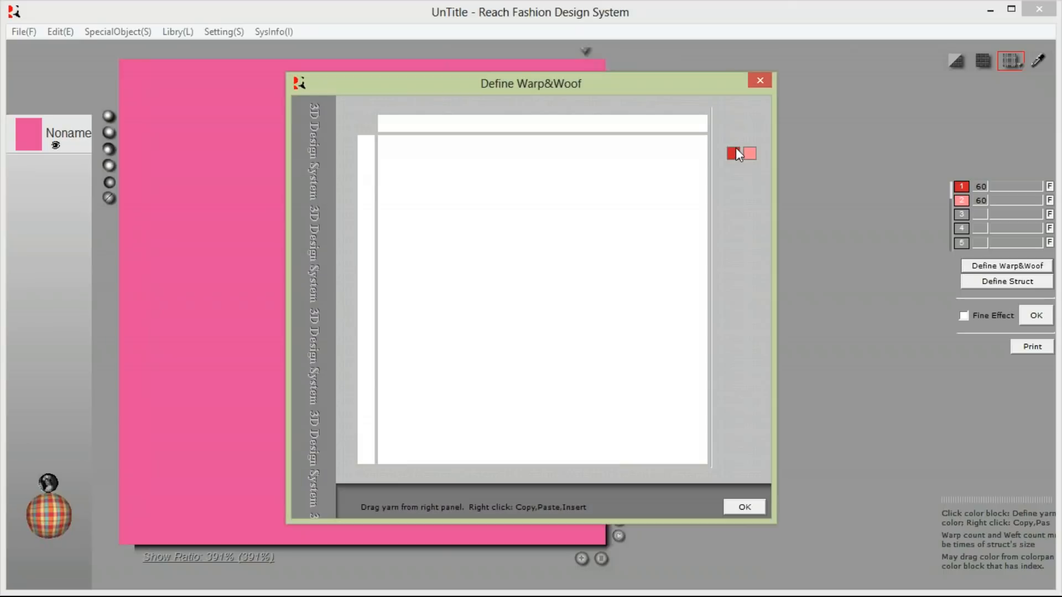
pyautogui.moveTo(733, 154); pyautogui.dragTo(659, 127)
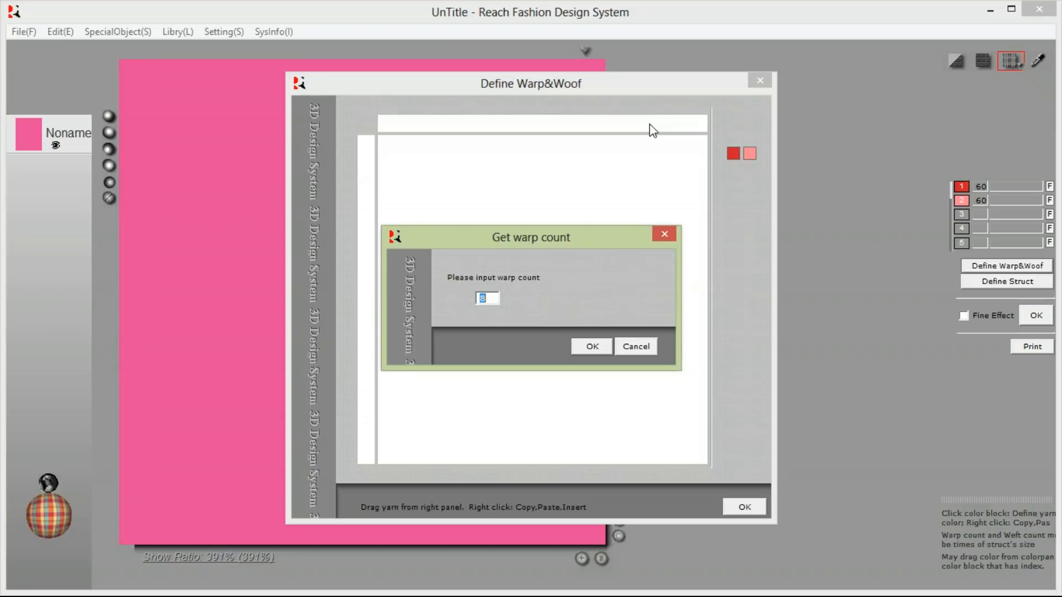
pyautogui.write('30')
pyautogui.press('Return')
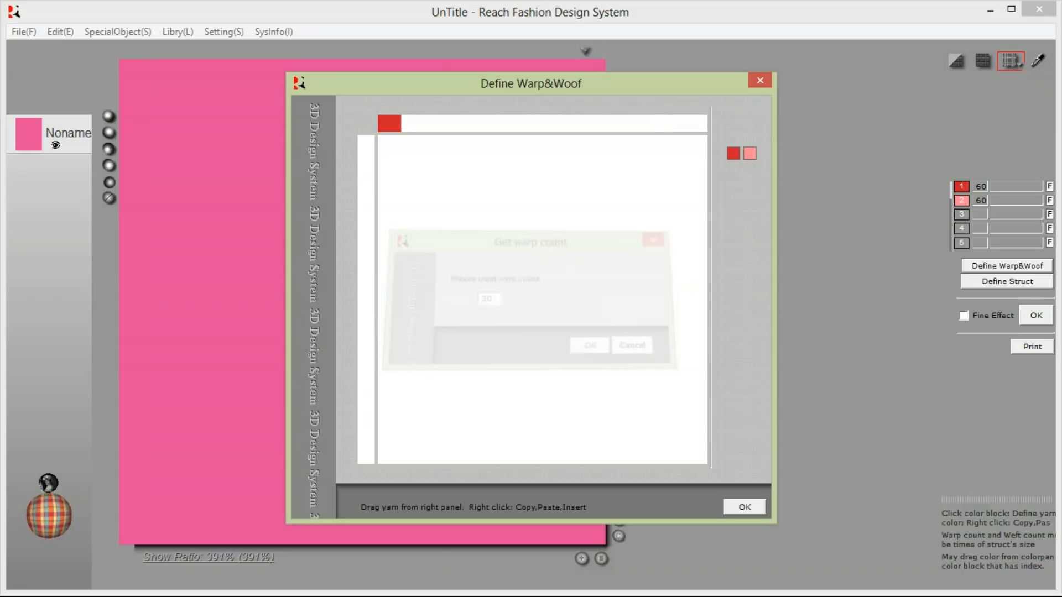
pyautogui.moveTo(752, 158); pyautogui.dragTo(686, 132)
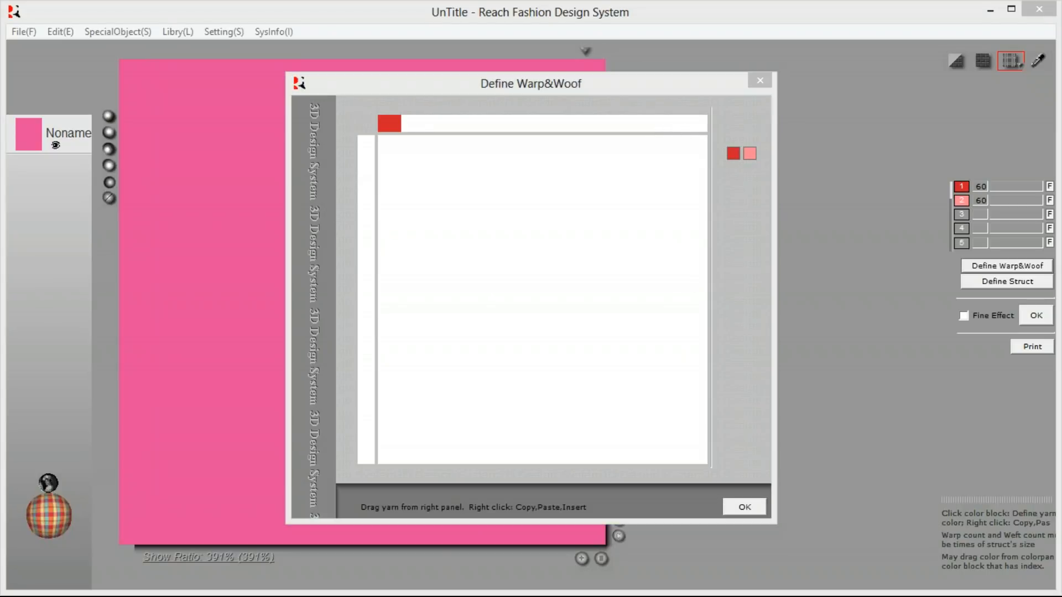
pyautogui.write('30')
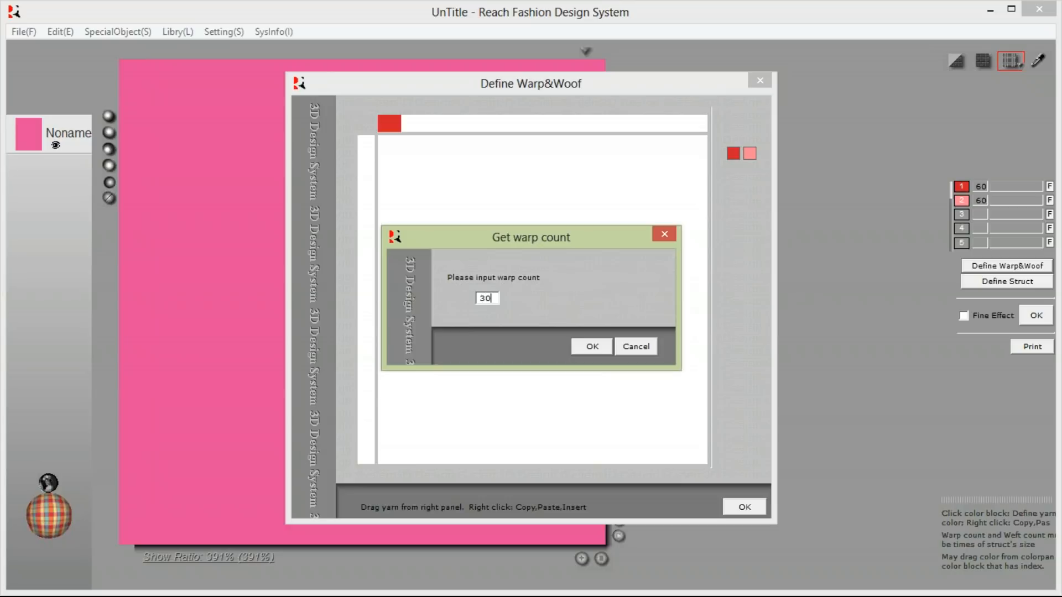
pyautogui.press('Return')
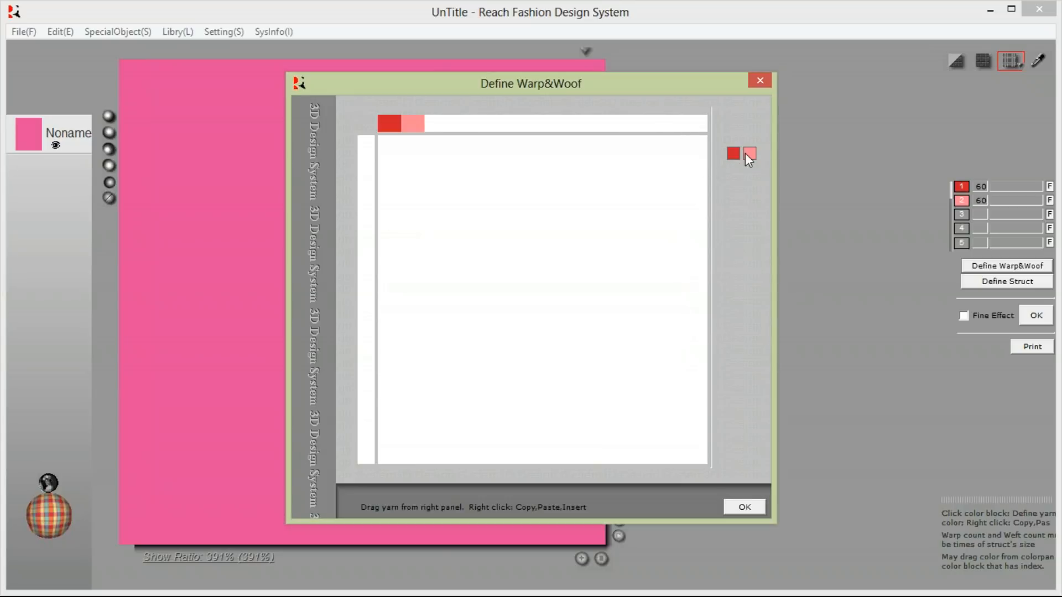
# - Define the weft as 30 light pink threads followed by 30 red threads, accept the layout and open the weave structure definition
pyautogui.moveTo(369, 190); pyautogui.dragTo(366, 191)
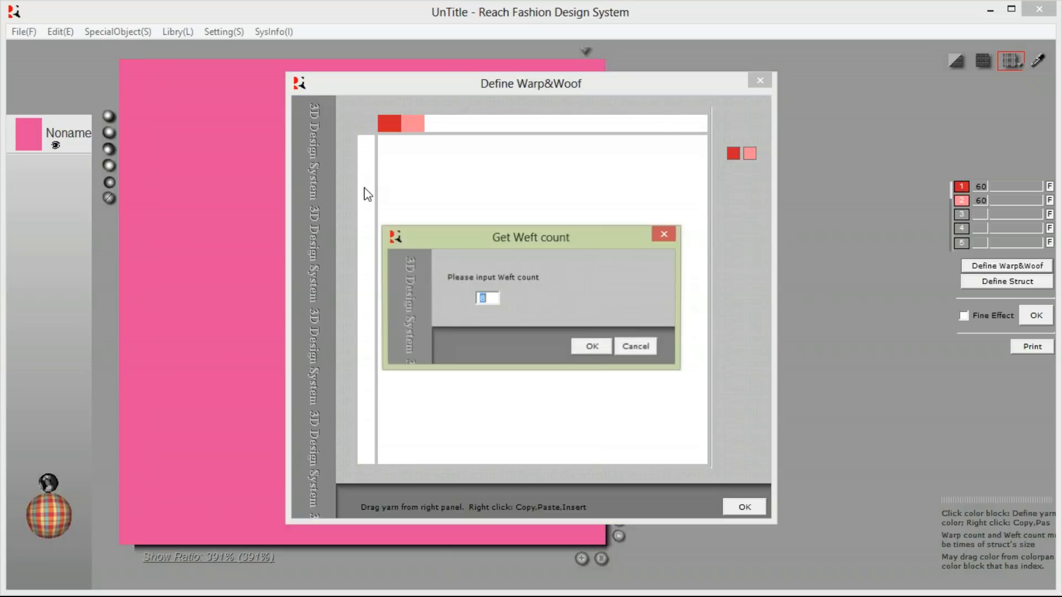
pyautogui.press('Return')
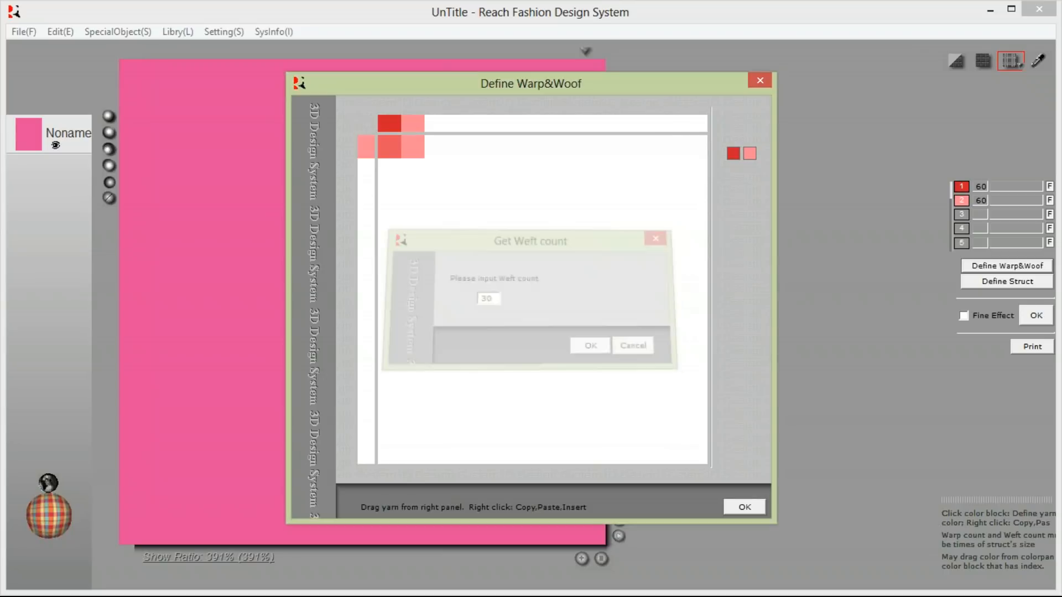
pyautogui.moveTo(732, 153); pyautogui.dragTo(360, 230)
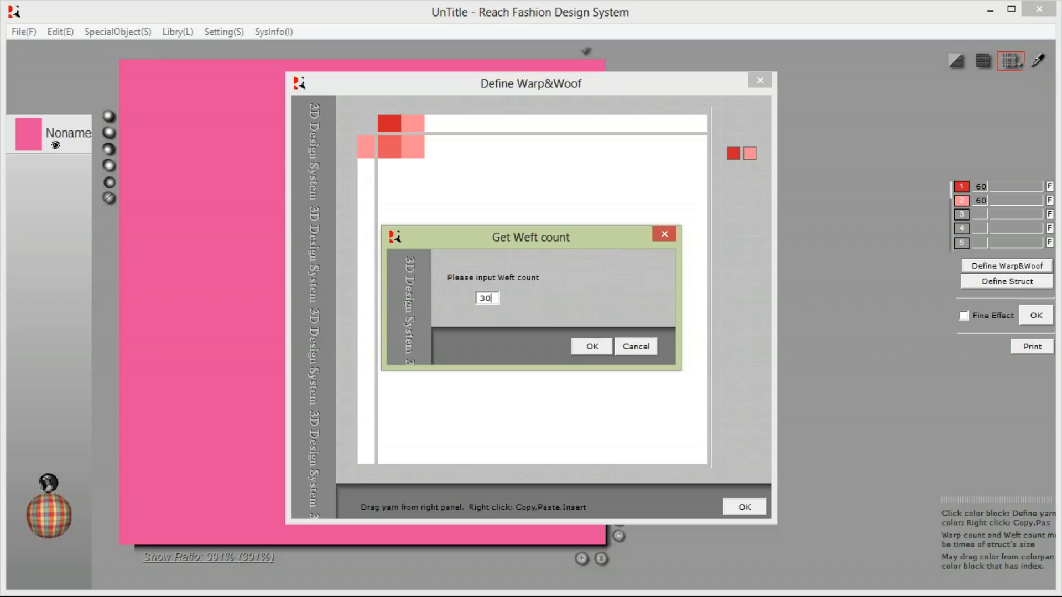
pyautogui.press('Return')
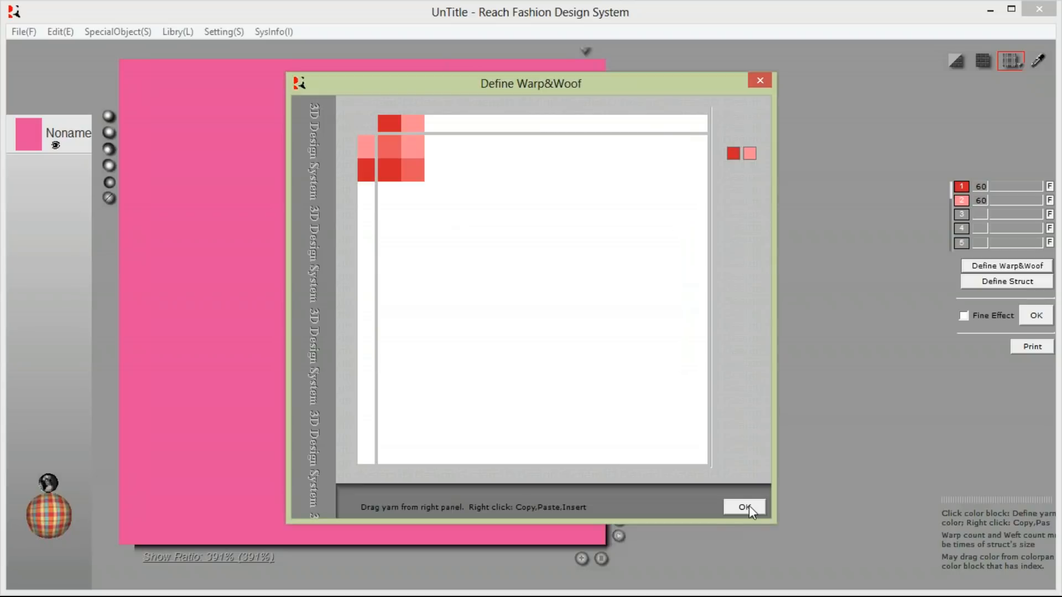
pyautogui.click(745, 506)
pyautogui.click(987, 281)
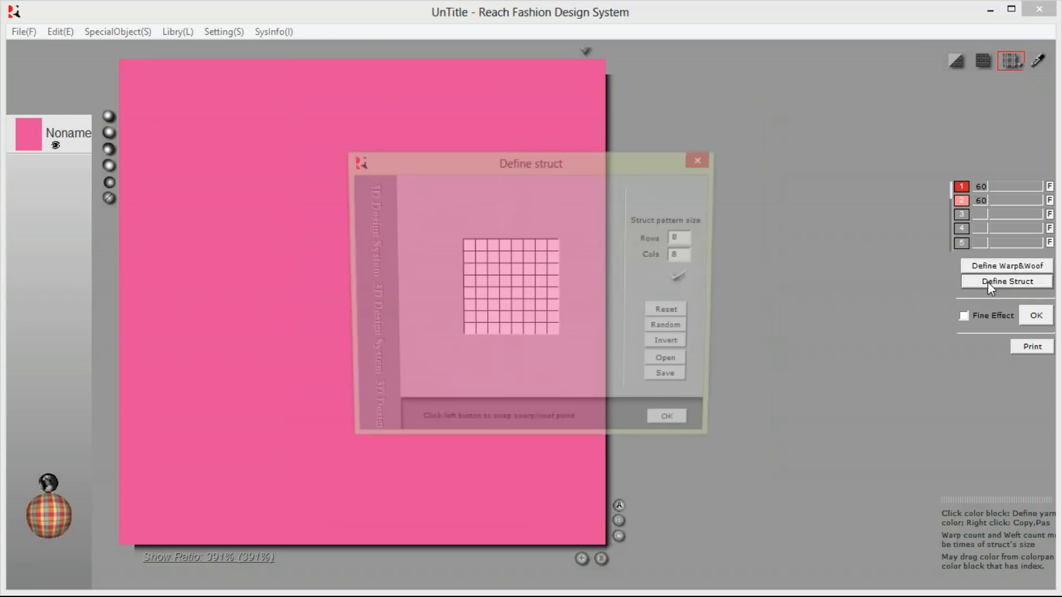
# - Mark alternating warp points in the first two rows of the 8 by 8 structure grid
pyautogui.click(467, 247)
pyautogui.click(496, 248)
pyautogui.click(479, 260)
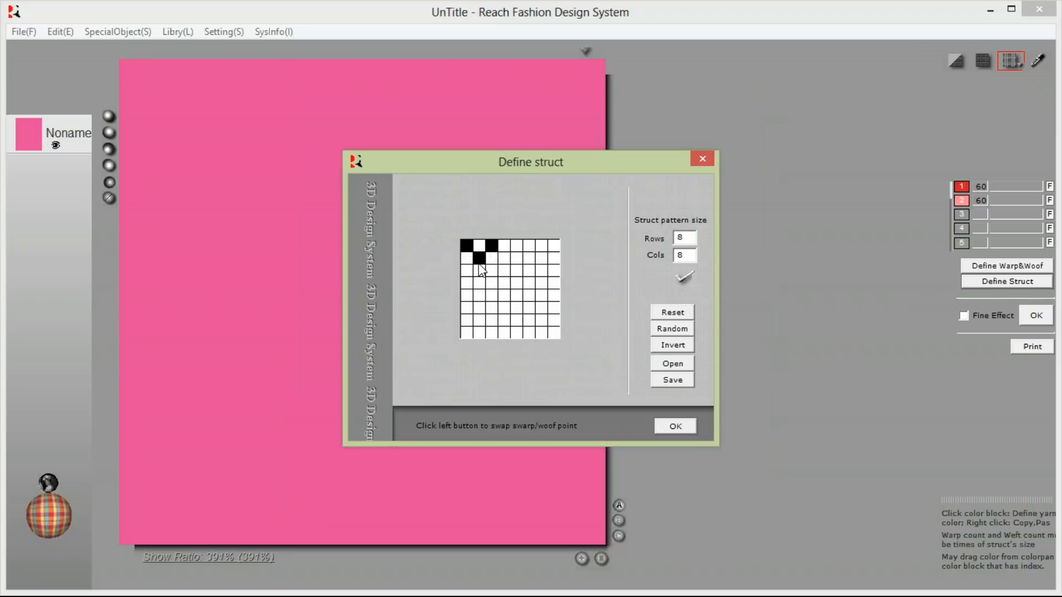
pyautogui.click(516, 246)
pyautogui.click(504, 258)
pyautogui.click(529, 258)
# - Load the Plain.tdf weave structure from the WeaveStruct folder and accept it
pyautogui.click(673, 363)
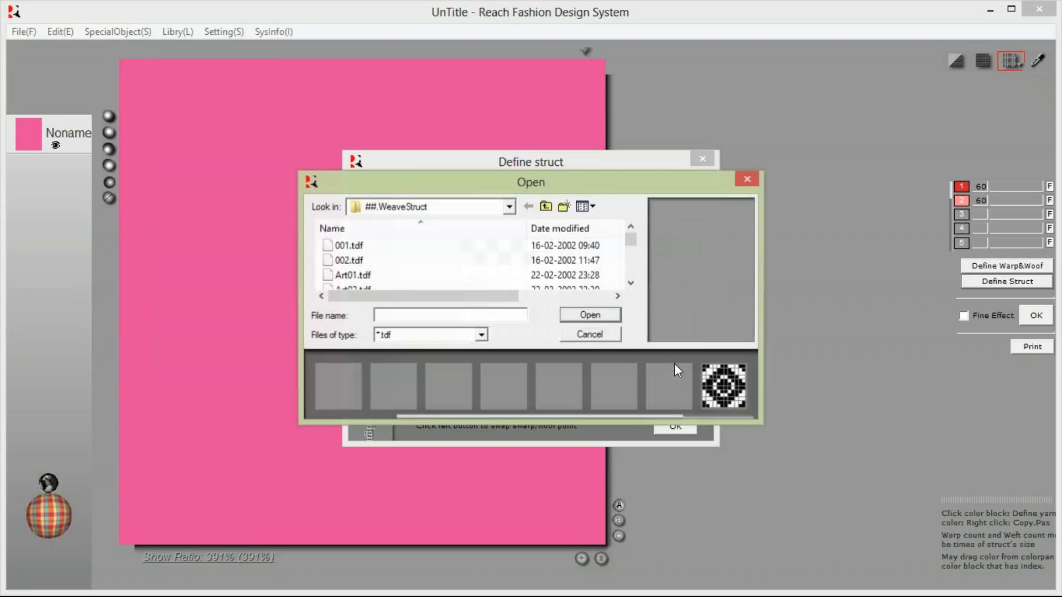
pyautogui.moveTo(523, 414); pyautogui.dragTo(620, 418)
pyautogui.moveTo(629, 242); pyautogui.dragTo(631, 271)
pyautogui.click(412, 261)
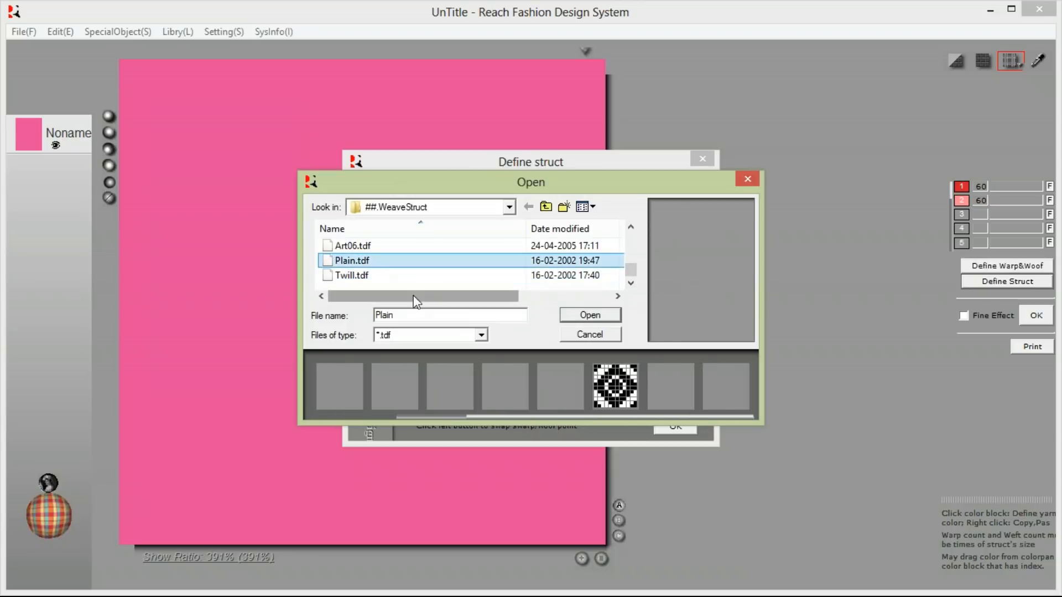
pyautogui.click(584, 315)
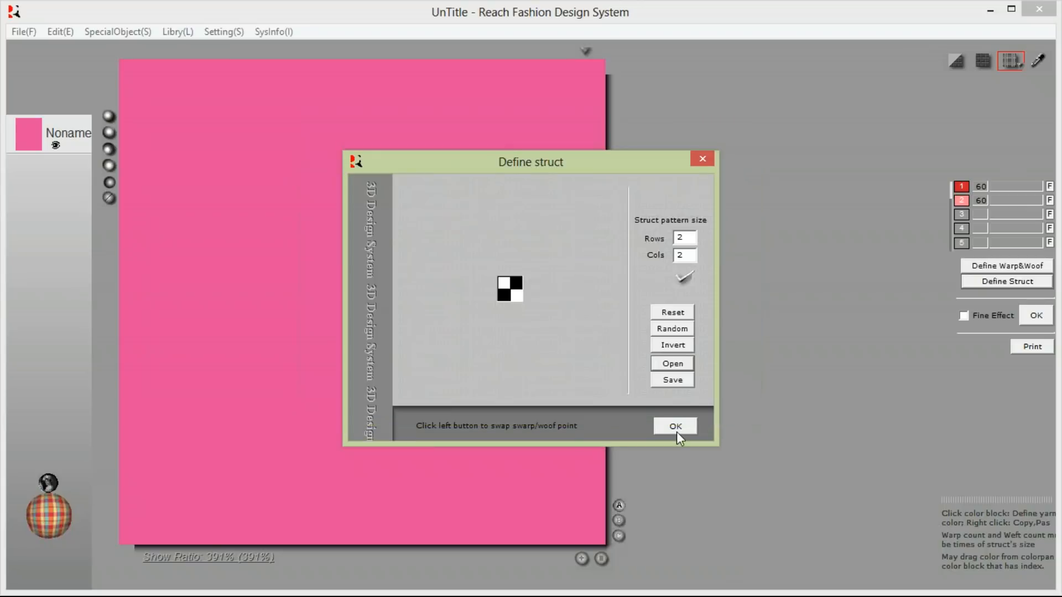
pyautogui.click(677, 425)
# - Enable Fine Effect, generate the red and pink woven check and fit the texture in the window
pyautogui.click(964, 316)
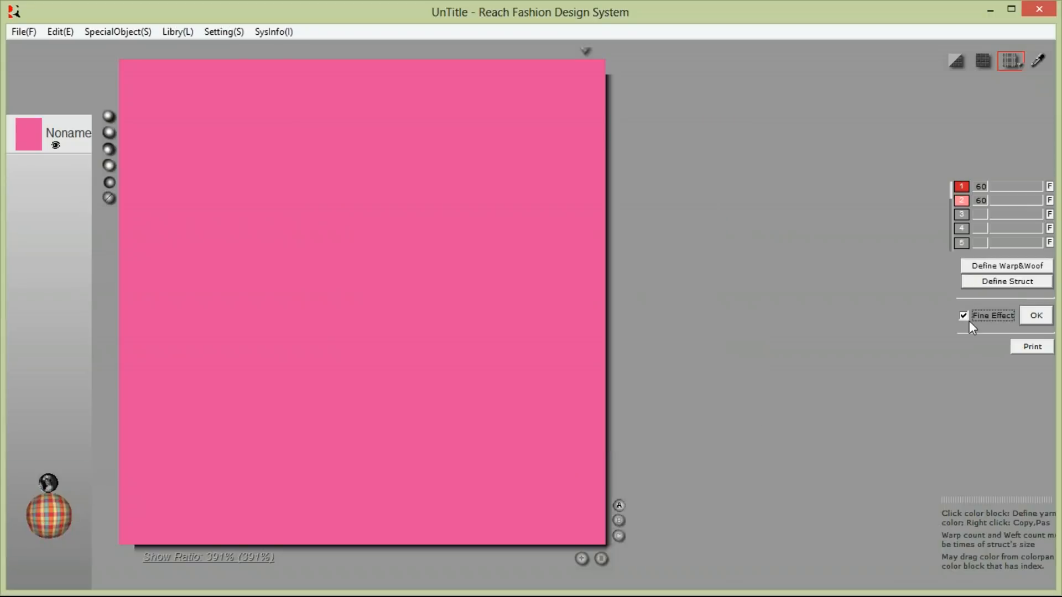
pyautogui.click(1038, 318)
pyautogui.click(1036, 316)
pyautogui.rightClick(686, 291)
pyautogui.click(706, 302)
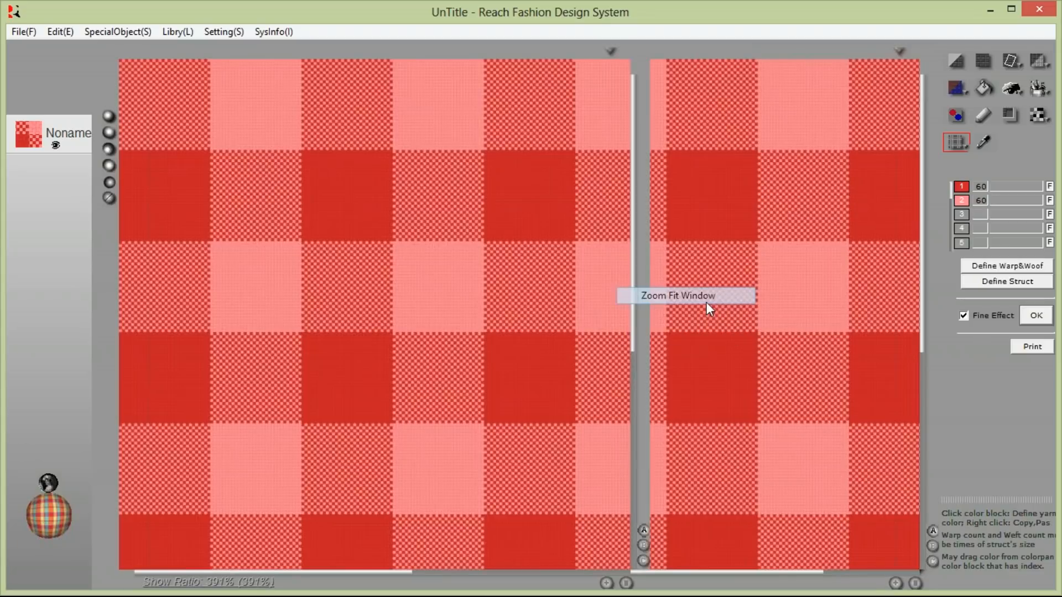
# - Return to the gown design, apply the woven check to the gown's front on the Fashion layer and reduce its image scale
pyautogui.click(49, 485)
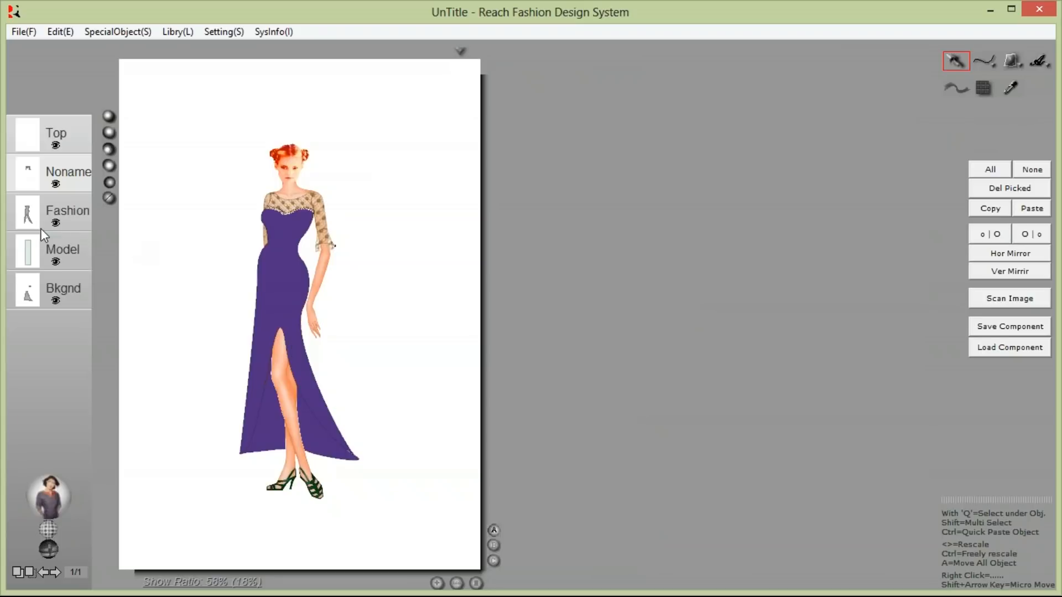
pyautogui.click(285, 284)
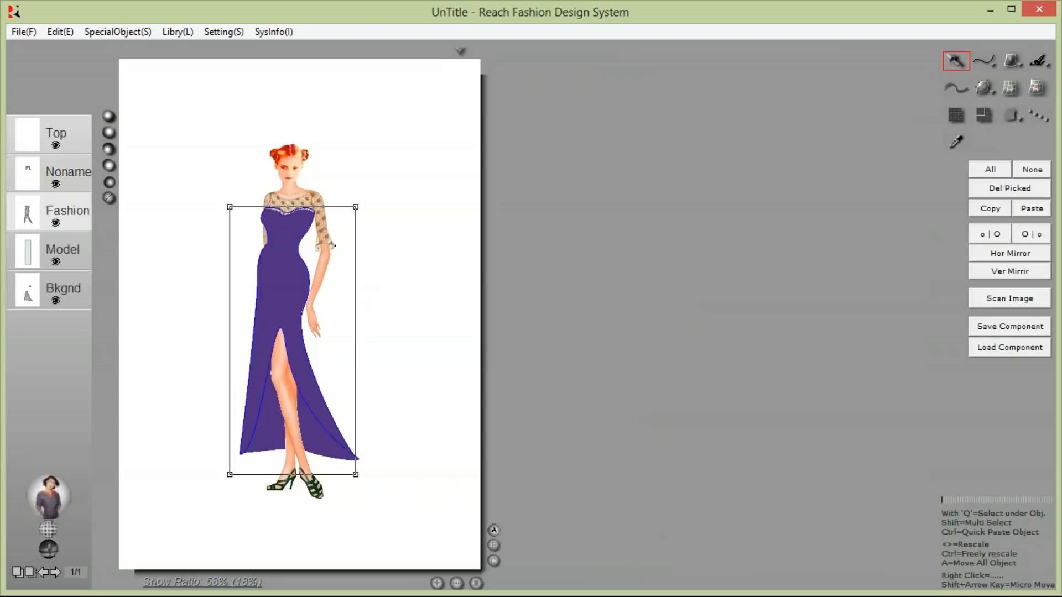
pyautogui.click(956, 115)
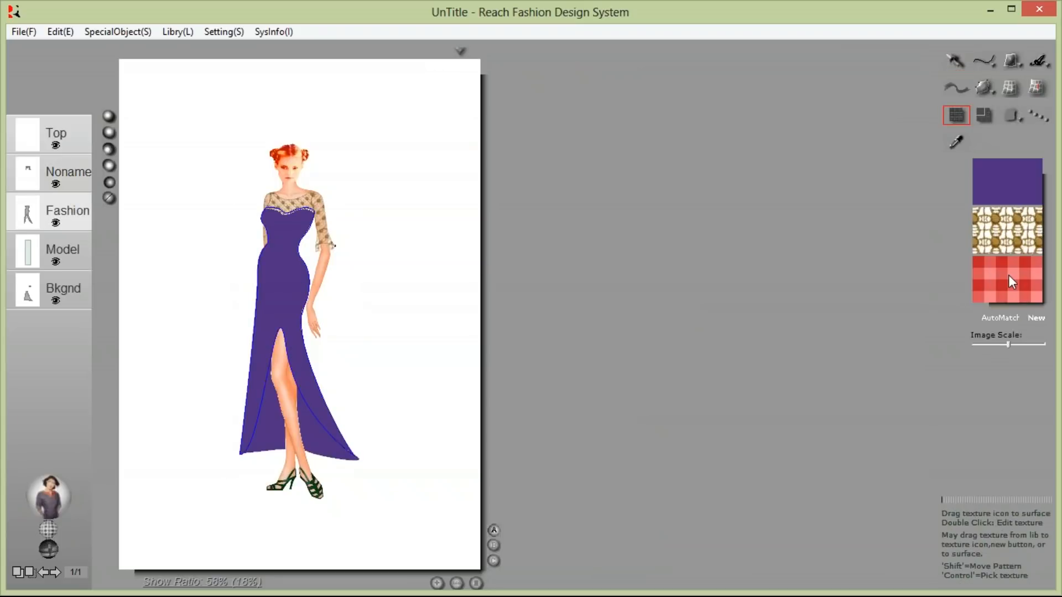
pyautogui.moveTo(1009, 282); pyautogui.dragTo(282, 309)
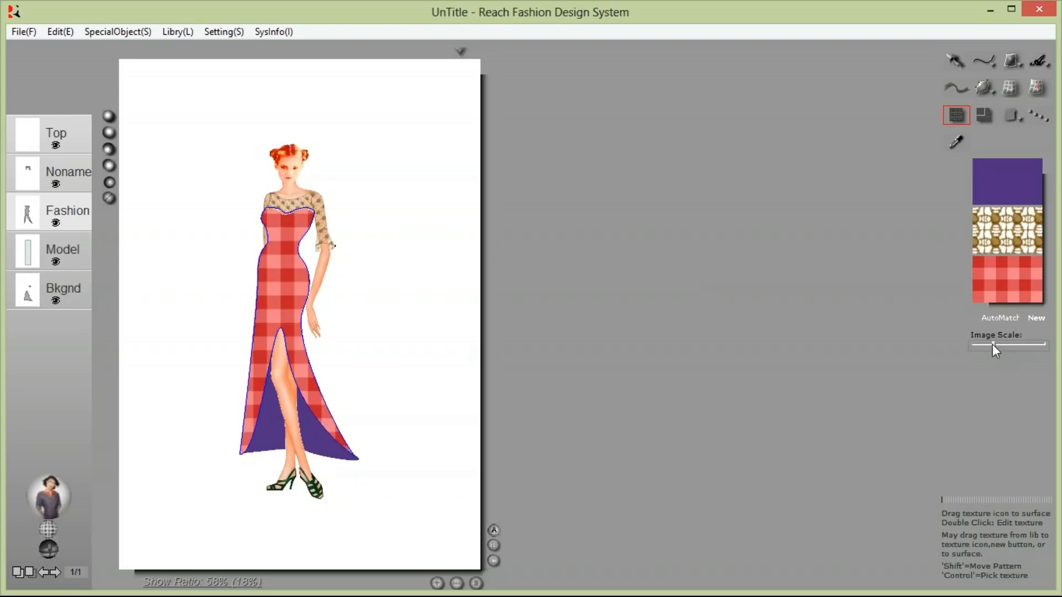
pyautogui.moveTo(993, 345); pyautogui.dragTo(991, 345)
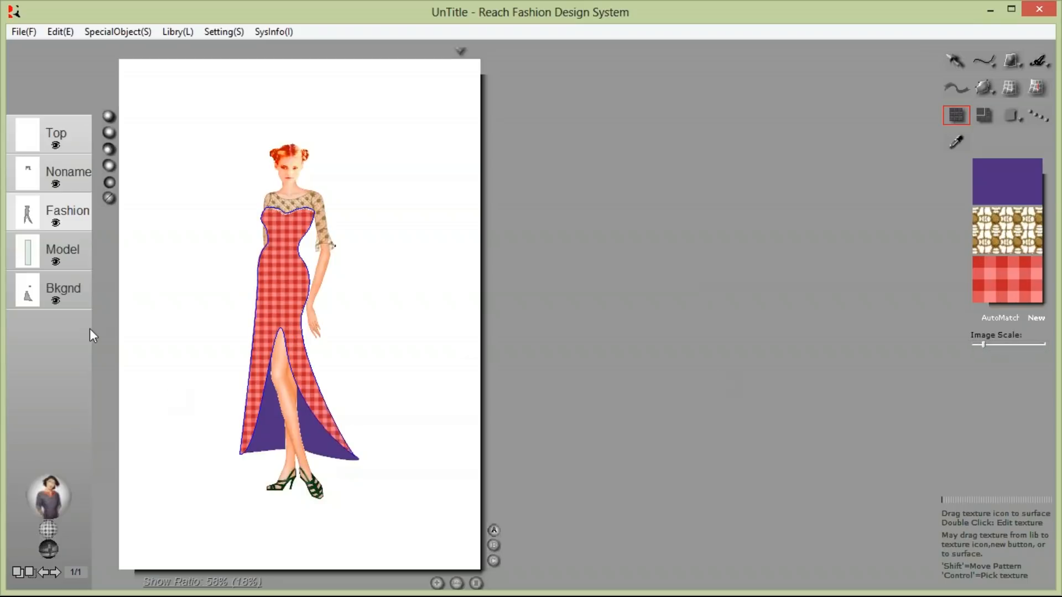
# - Apply the woven check to the gown's back on the Bkgnd layer, reduce its scale to match the front and reselect the Fashion layer
pyautogui.click(25, 287)
pyautogui.click(272, 443)
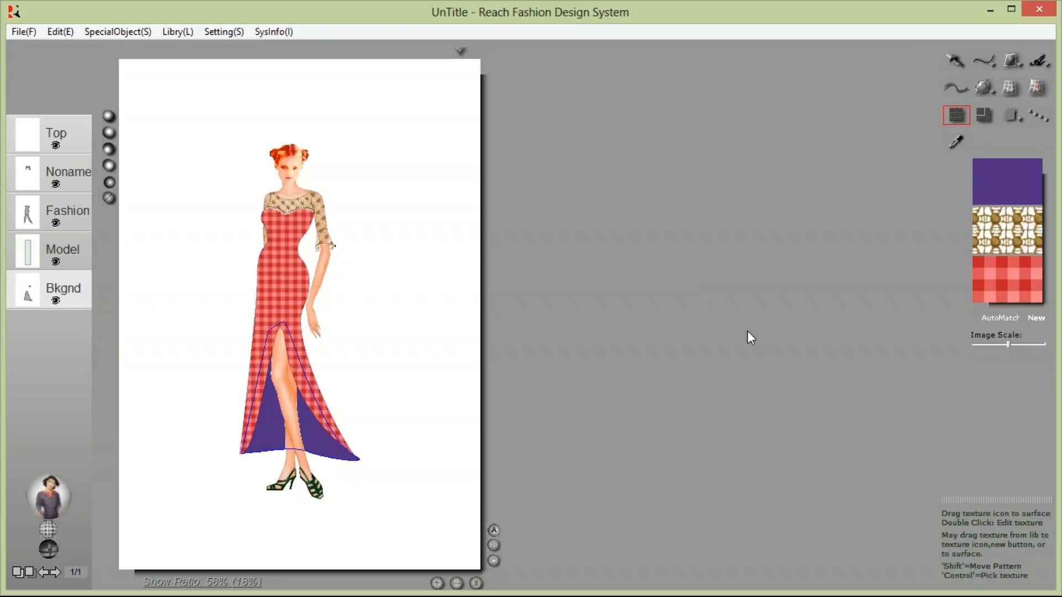
pyautogui.moveTo(1011, 278); pyautogui.dragTo(464, 372)
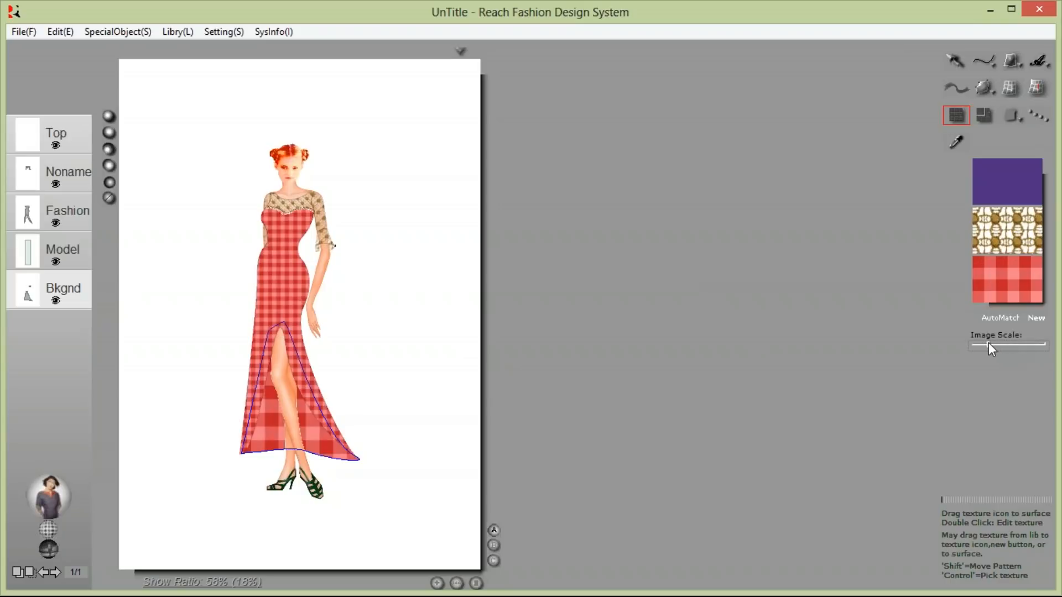
pyautogui.click(988, 343)
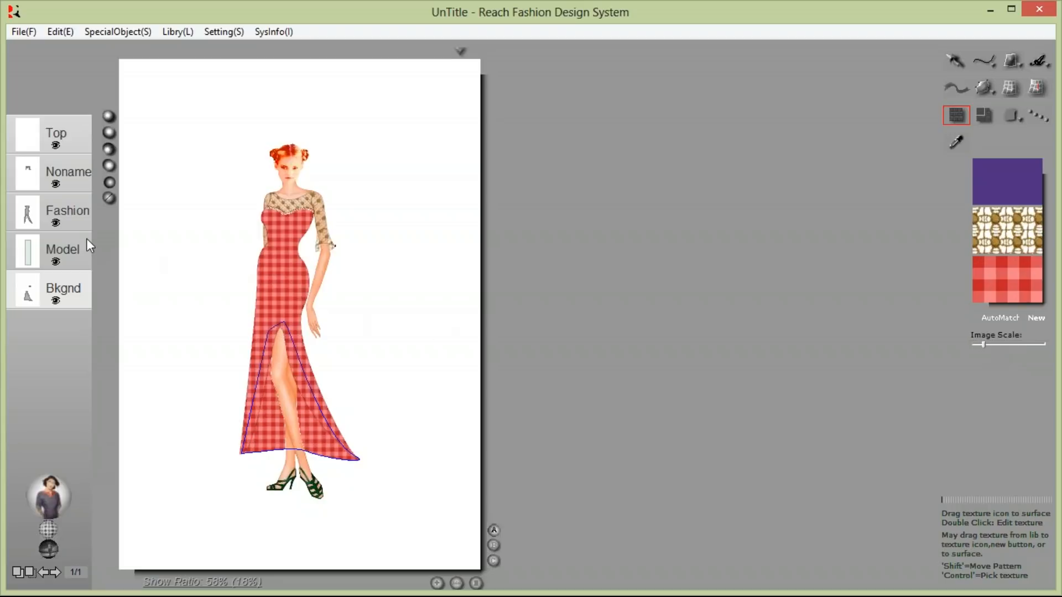
pyautogui.click(41, 225)
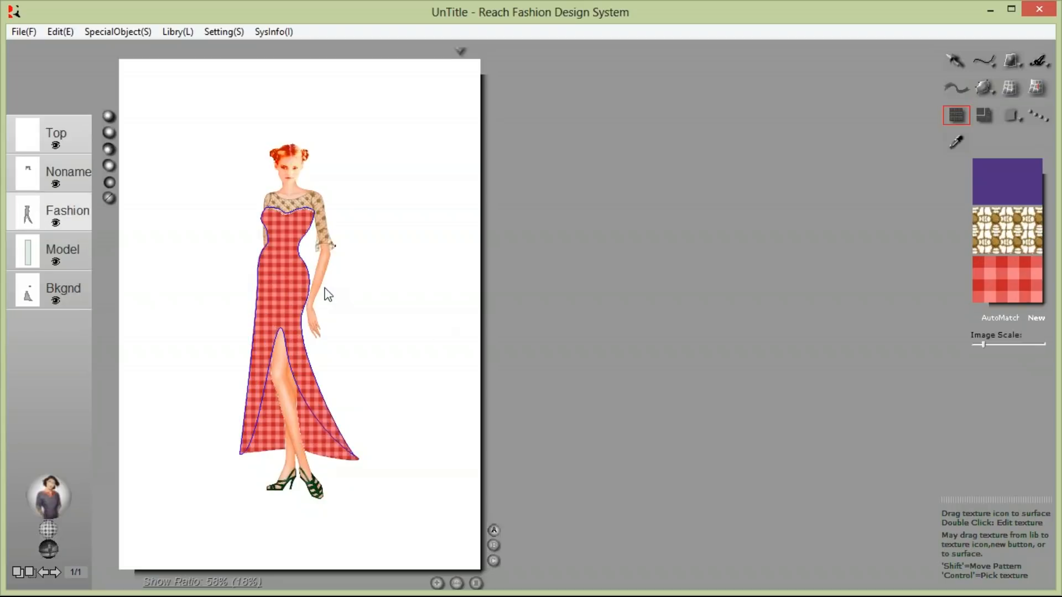
# - Rotate the woven check on the gown's front to -45 degrees
pyautogui.click(984, 115)
pyautogui.doubleClick(1037, 275)
pyautogui.write('45')
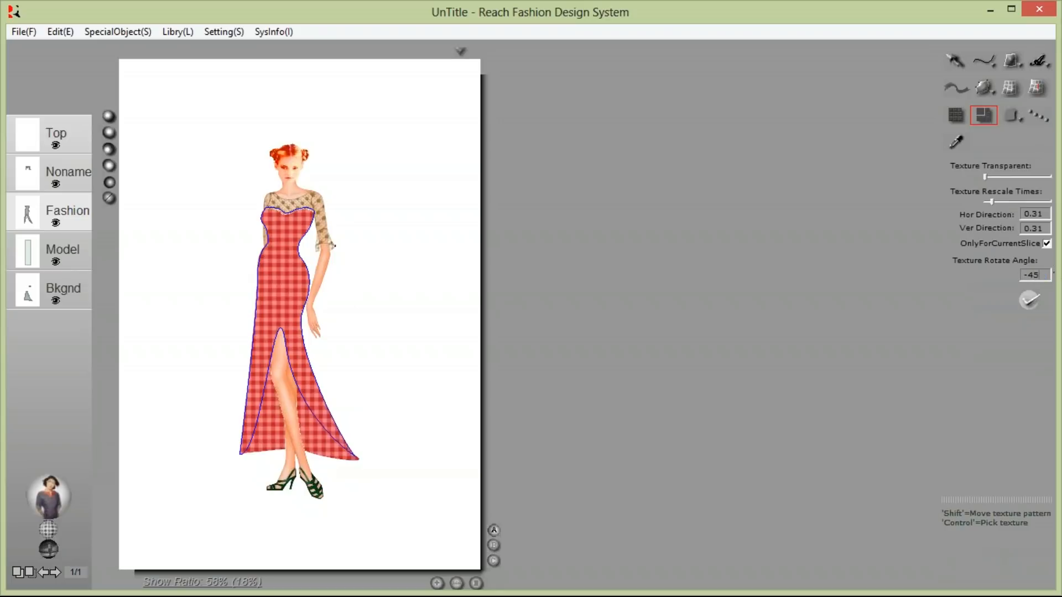
pyautogui.click(1030, 300)
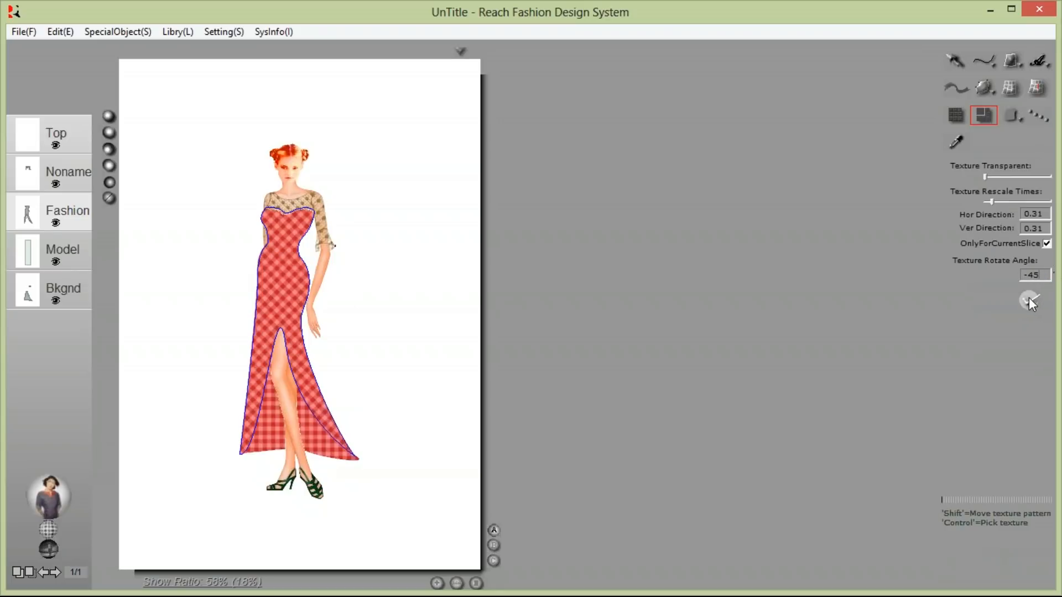
# - Select the gown's back on the Bkgnd layer and rotate its woven check to -45 degrees
pyautogui.click(30, 297)
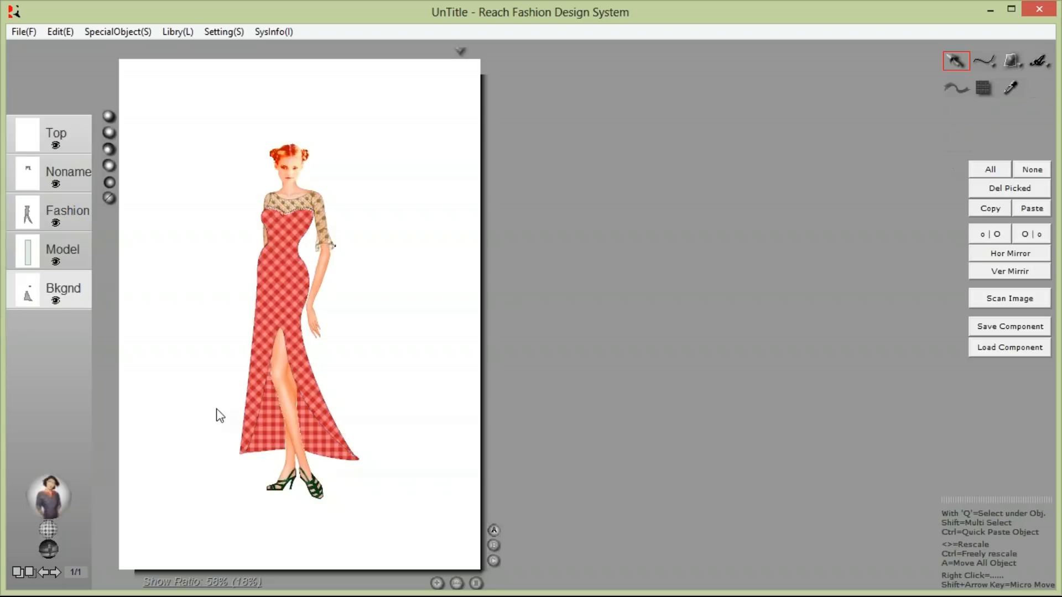
pyautogui.click(277, 434)
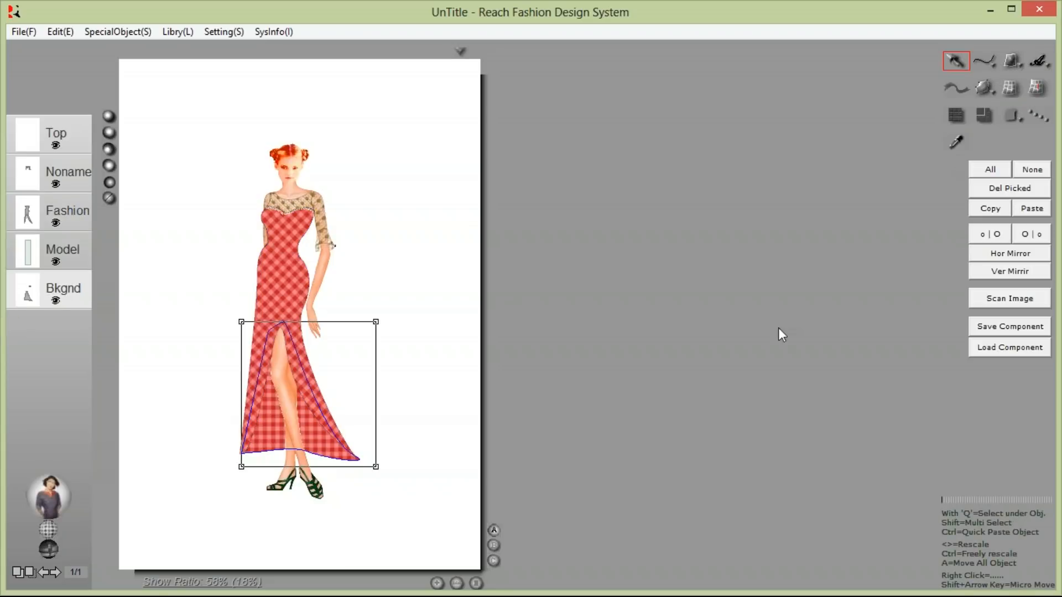
pyautogui.click(982, 114)
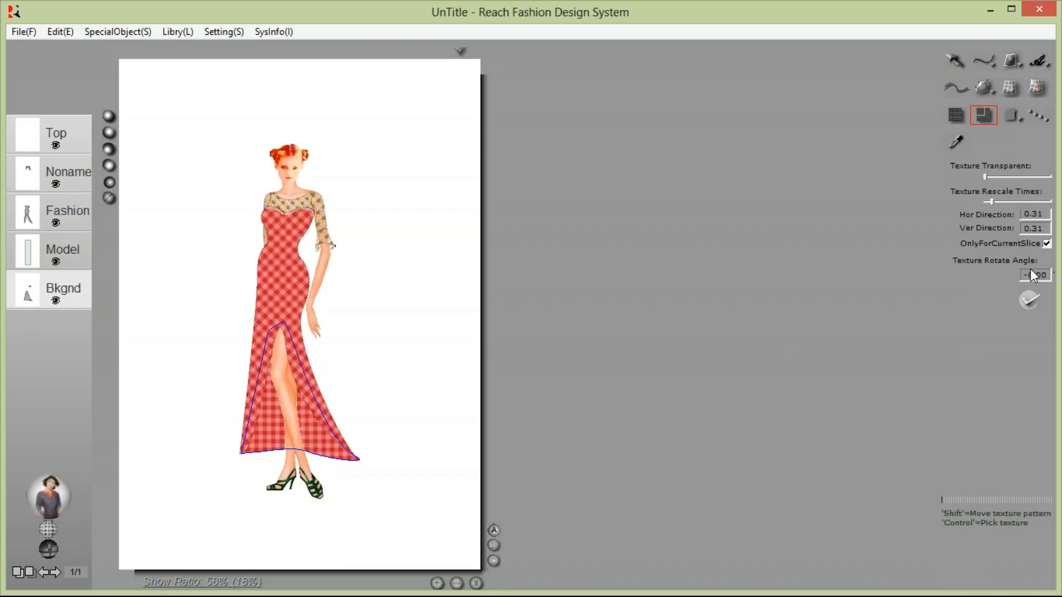
pyautogui.doubleClick(1030, 277)
pyautogui.write('-45')
pyautogui.click(1030, 300)
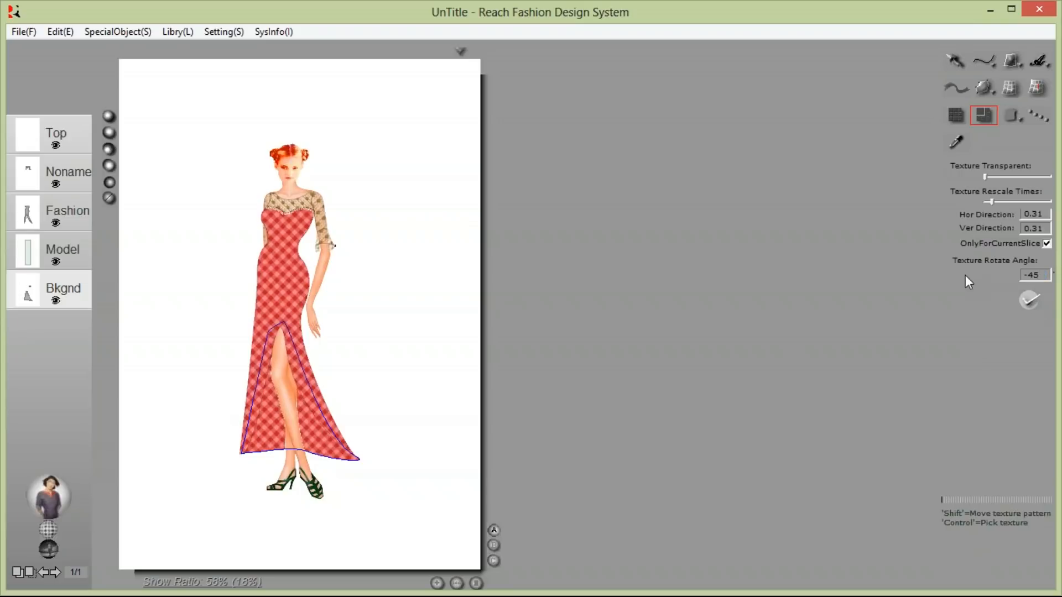
pyautogui.click(954, 62)
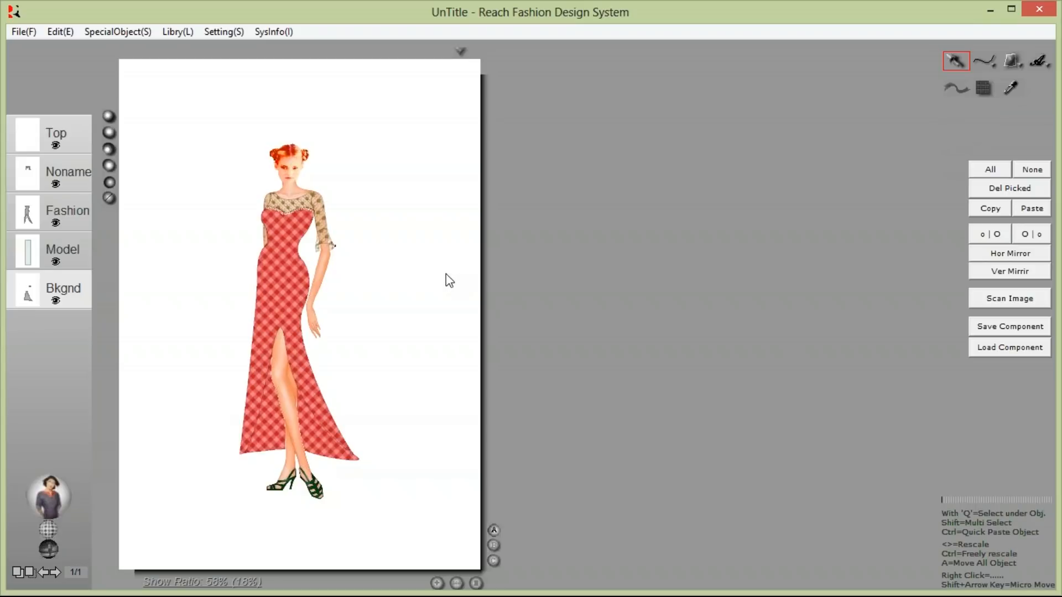
# - Switch to the texture workspace and add a new blank texture after the red check
pyautogui.click(51, 527)
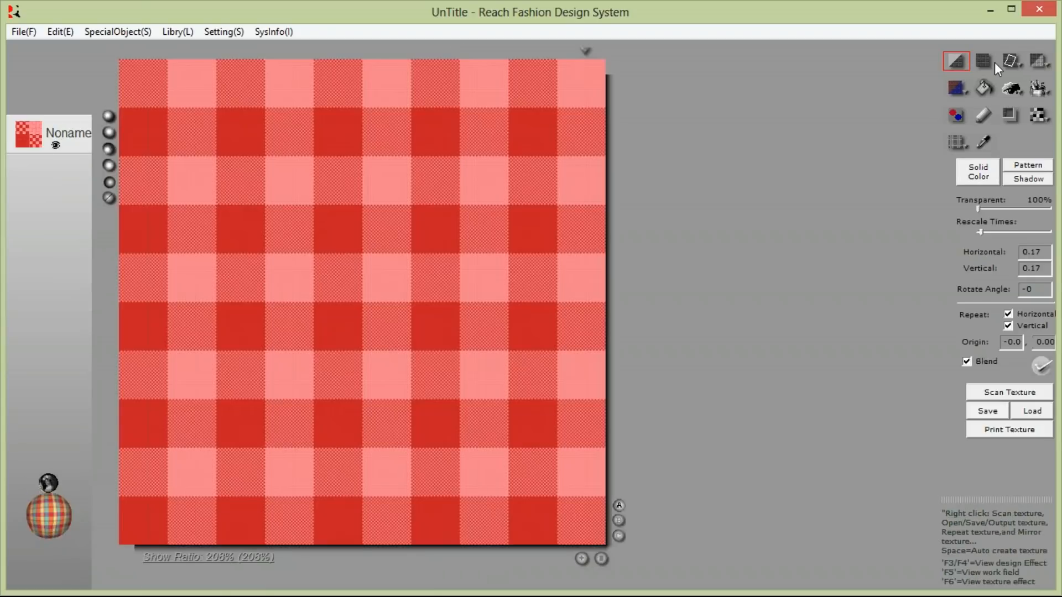
pyautogui.click(984, 61)
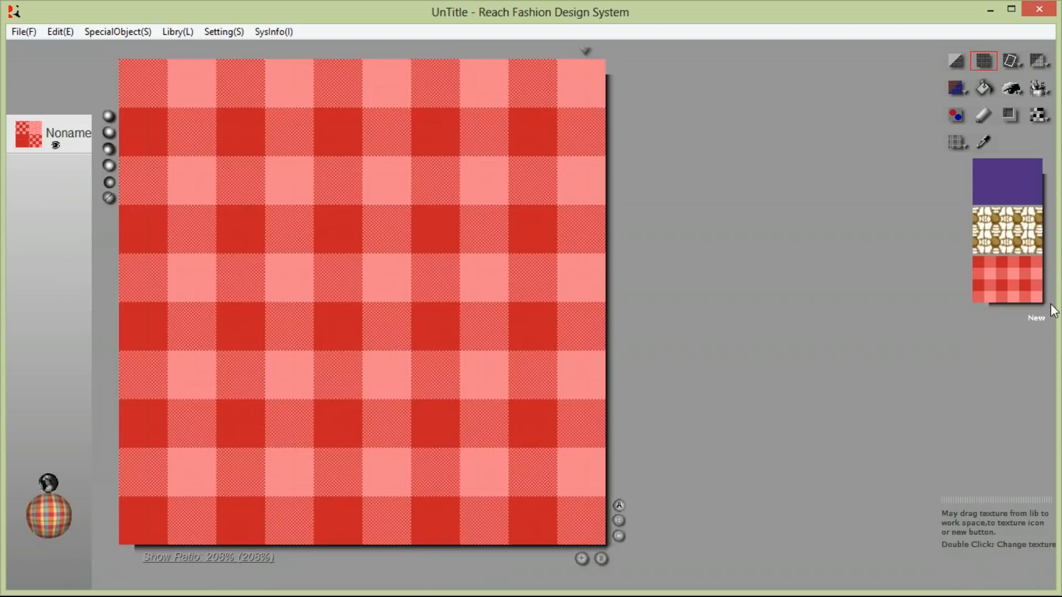
pyautogui.click(1041, 317)
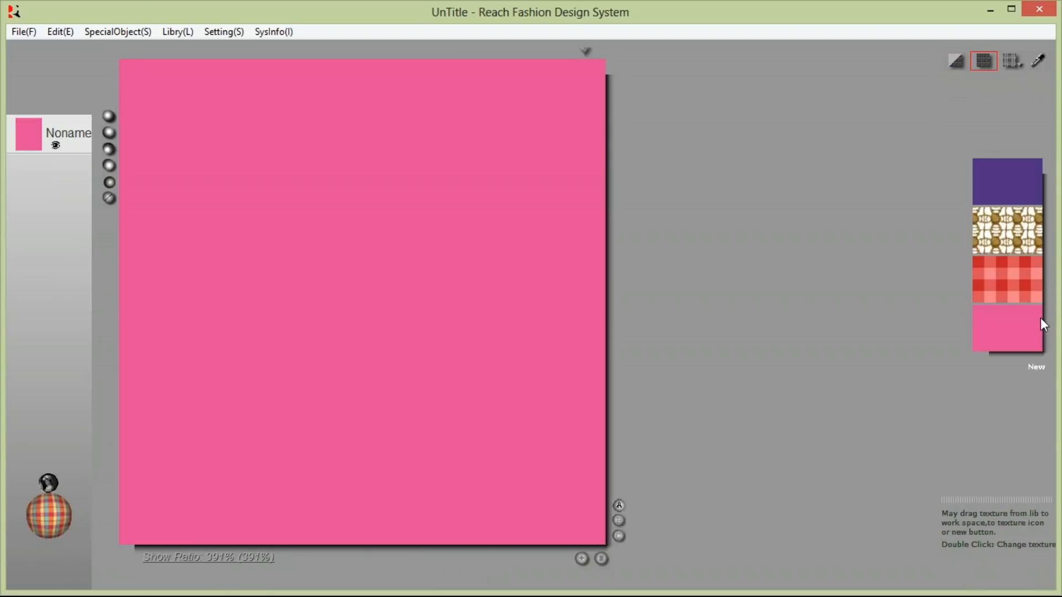
# - View the download flower image from the desktop and return to the new texture in Reach Fashion Design System
pyautogui.click(991, 9)
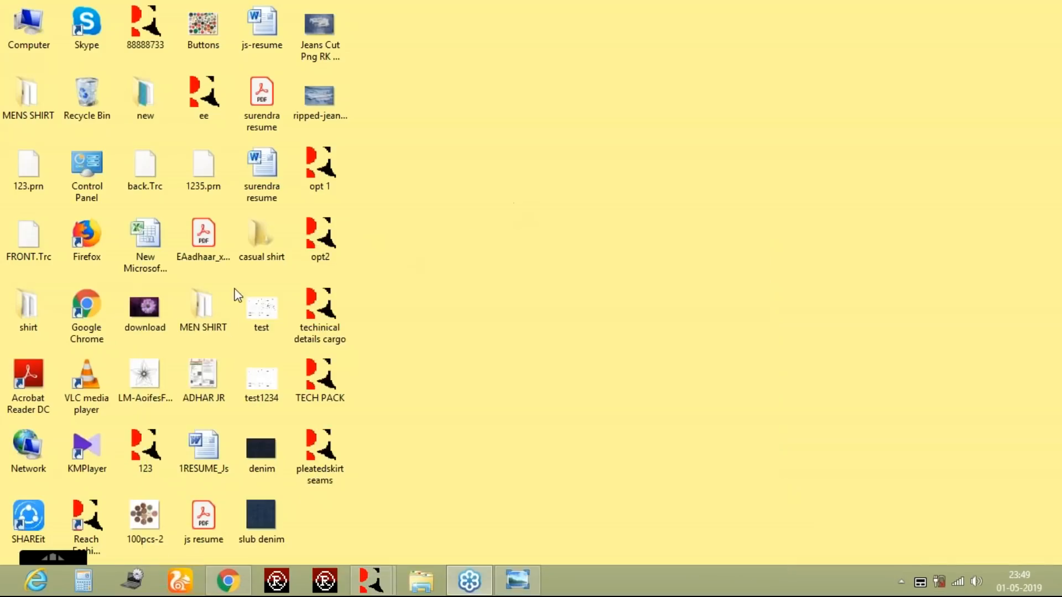
pyautogui.doubleClick(157, 310)
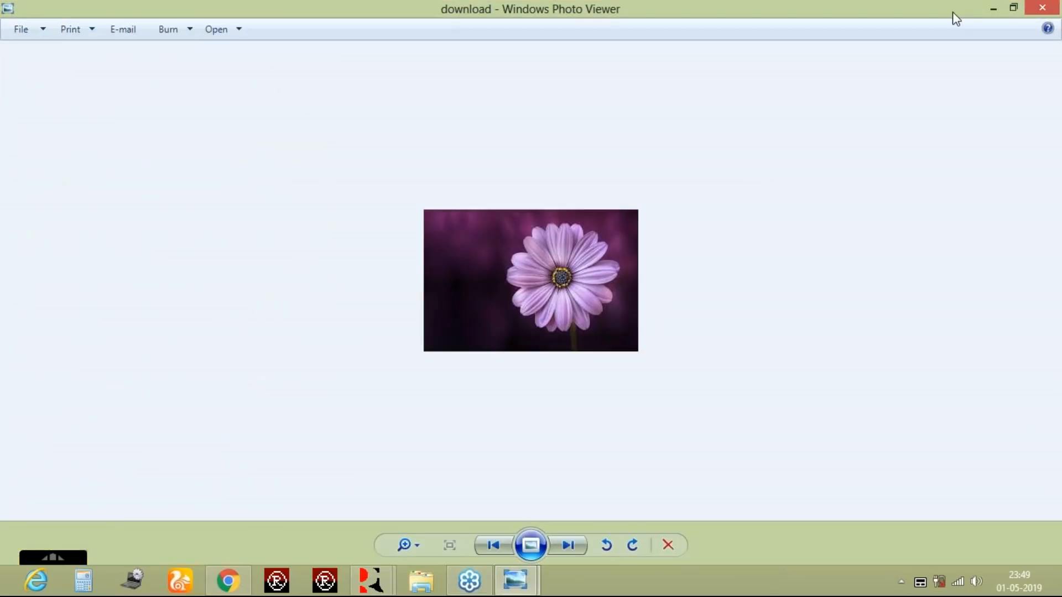
pyautogui.click(990, 7)
pyautogui.moveTo(377, 575)
pyautogui.click(291, 505)
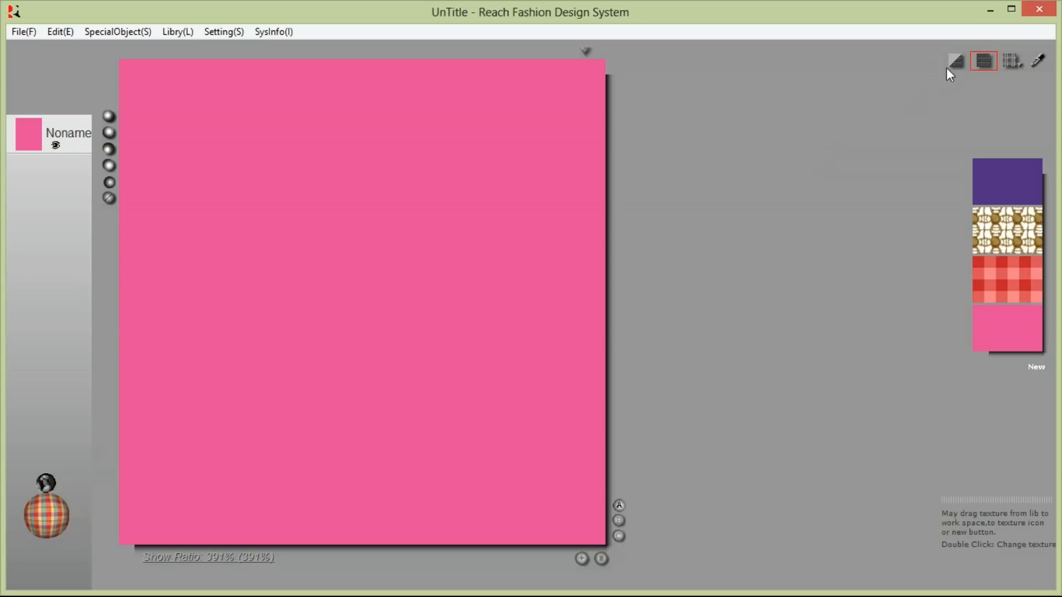
pyautogui.click(954, 62)
pyautogui.rightClick(317, 273)
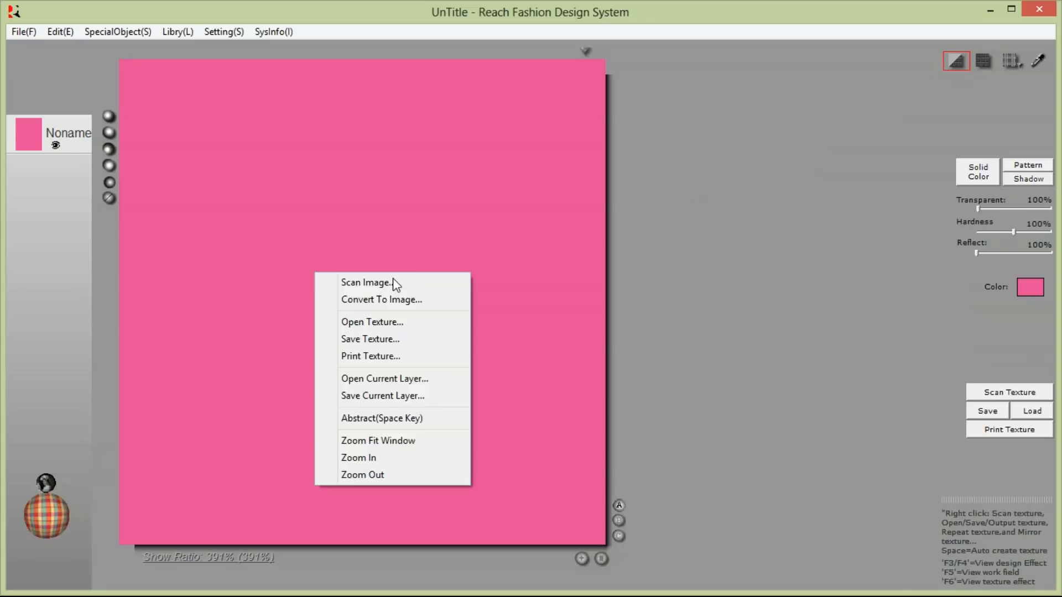
pyautogui.click(386, 325)
pyautogui.click(748, 181)
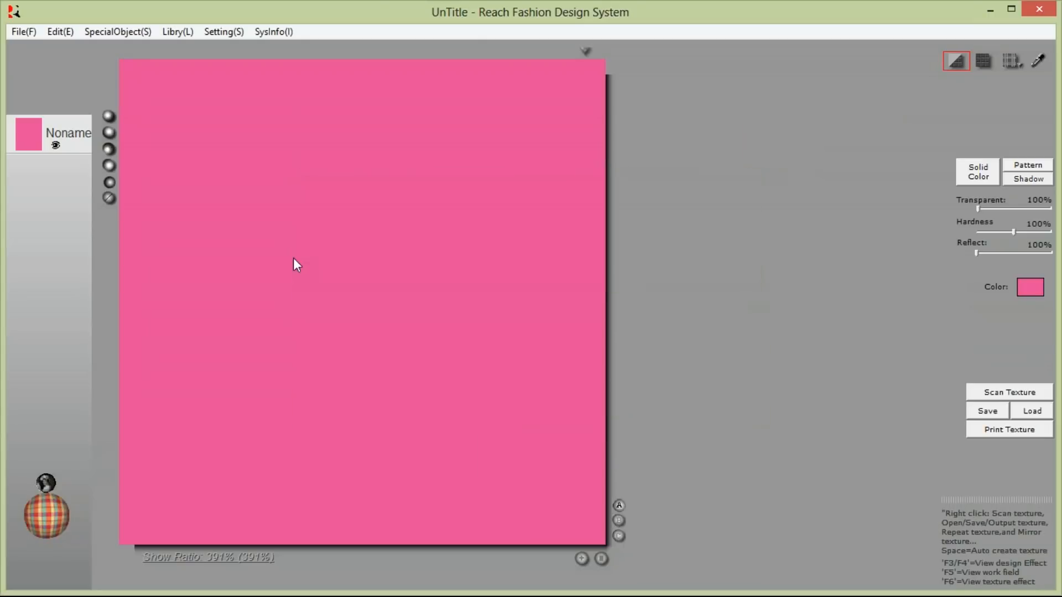
# - Open download.jpg from the Desktop as the new texture's current layer and fit it in the window
pyautogui.rightClick(294, 259)
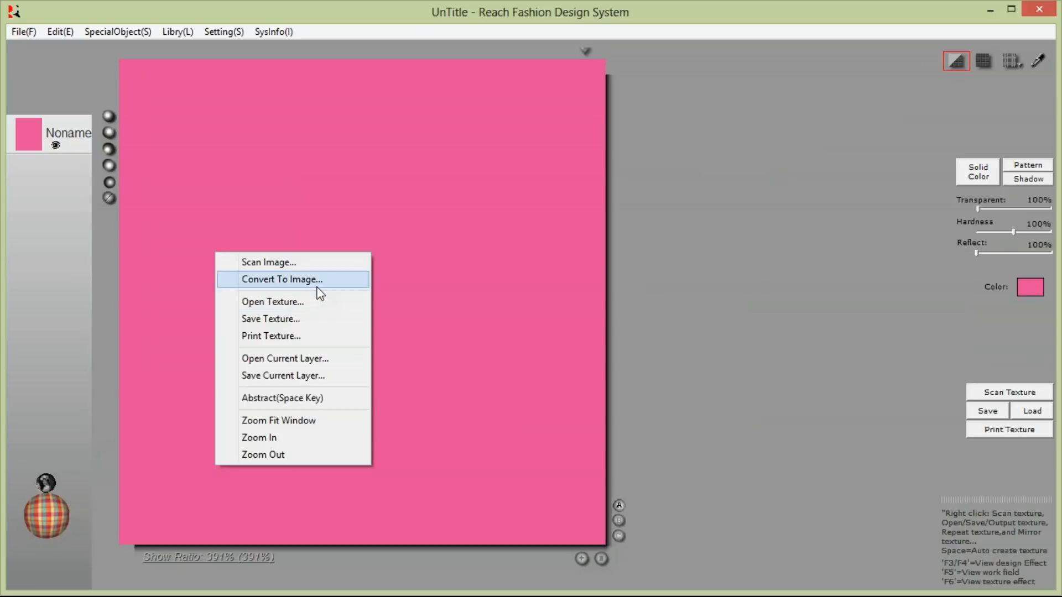
pyautogui.click(315, 358)
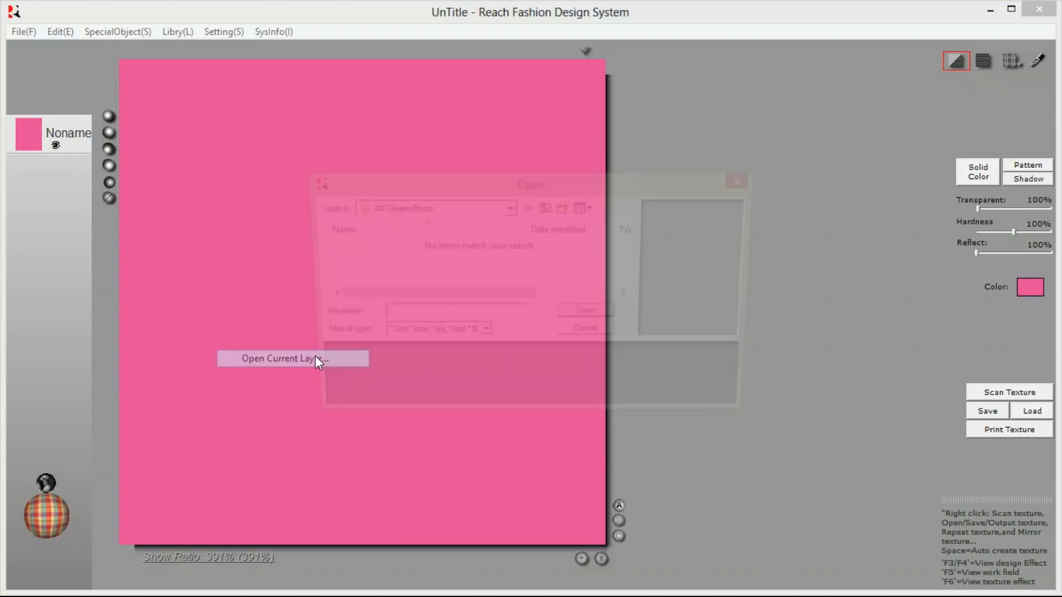
pyautogui.click(433, 209)
pyautogui.click(432, 221)
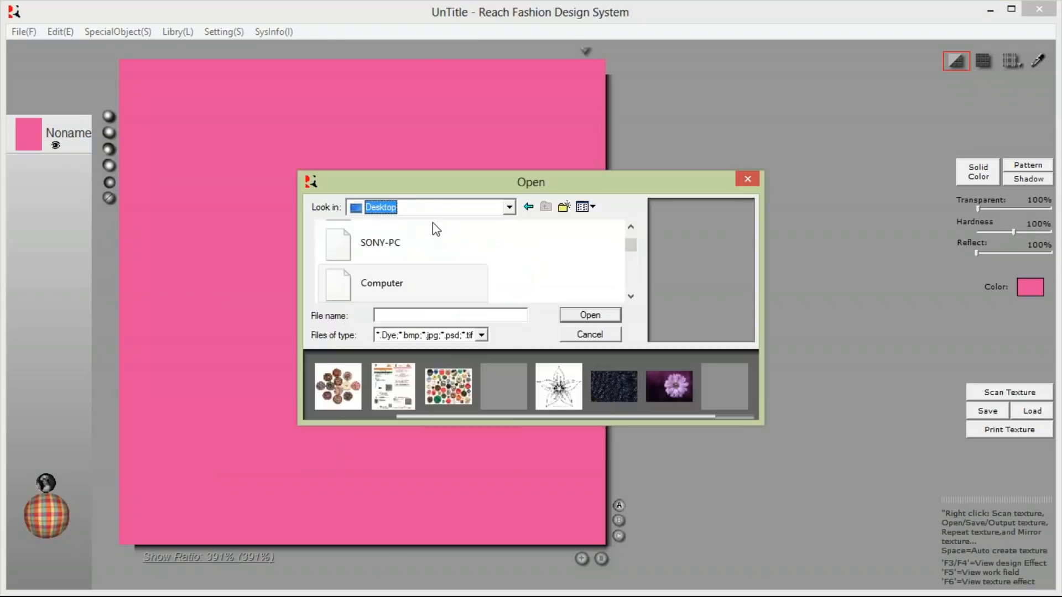
pyautogui.click(658, 376)
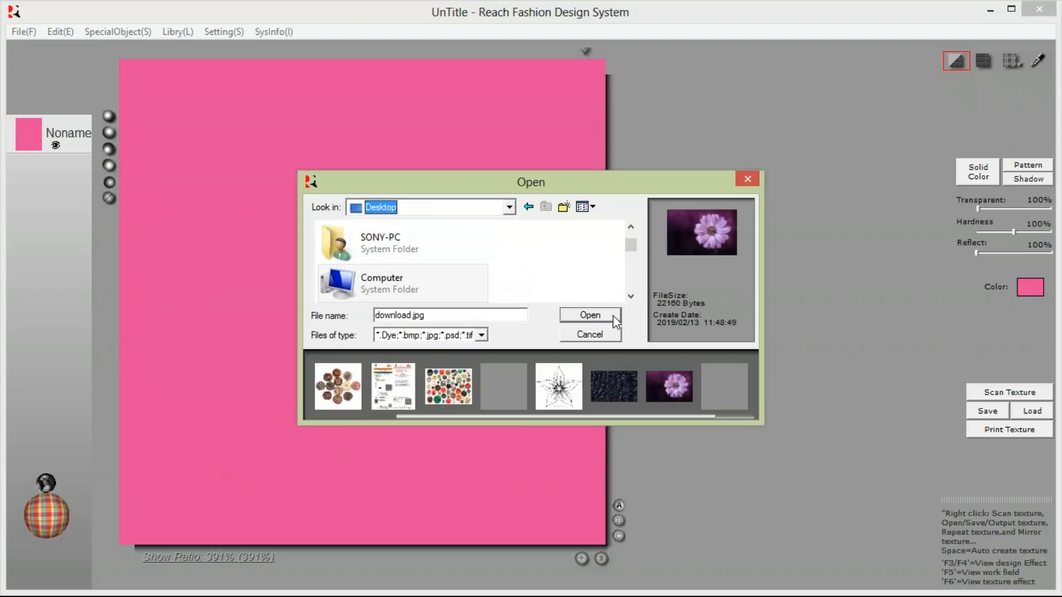
pyautogui.click(613, 315)
pyautogui.rightClick(613, 280)
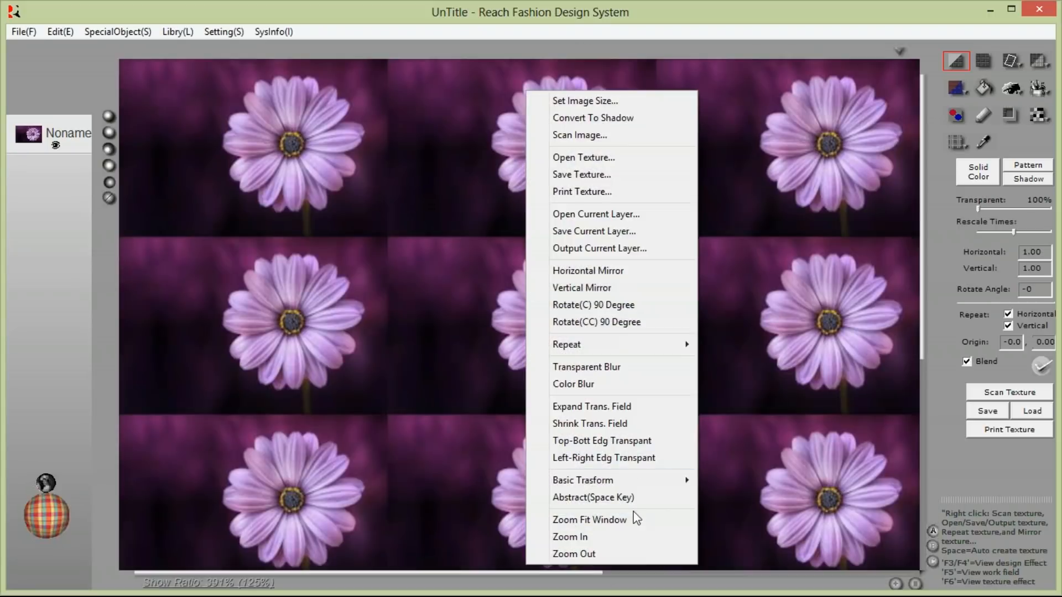
pyautogui.click(632, 523)
pyautogui.click(632, 523)
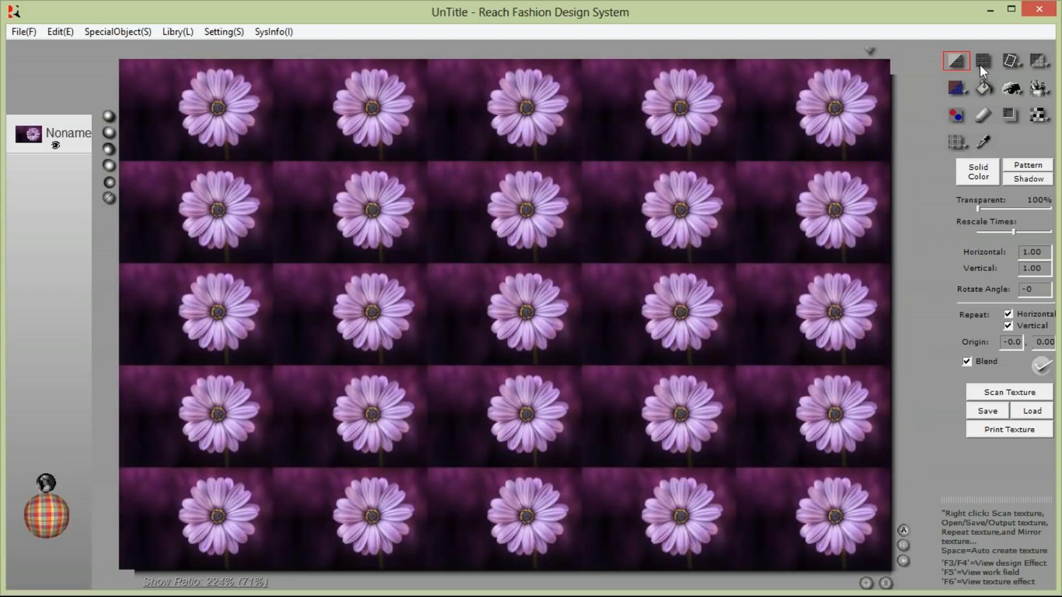
# - Crop the repeat to a rectangular field closely framing a single flower, keeping its borders horizontal and vertical
pyautogui.click(1010, 60)
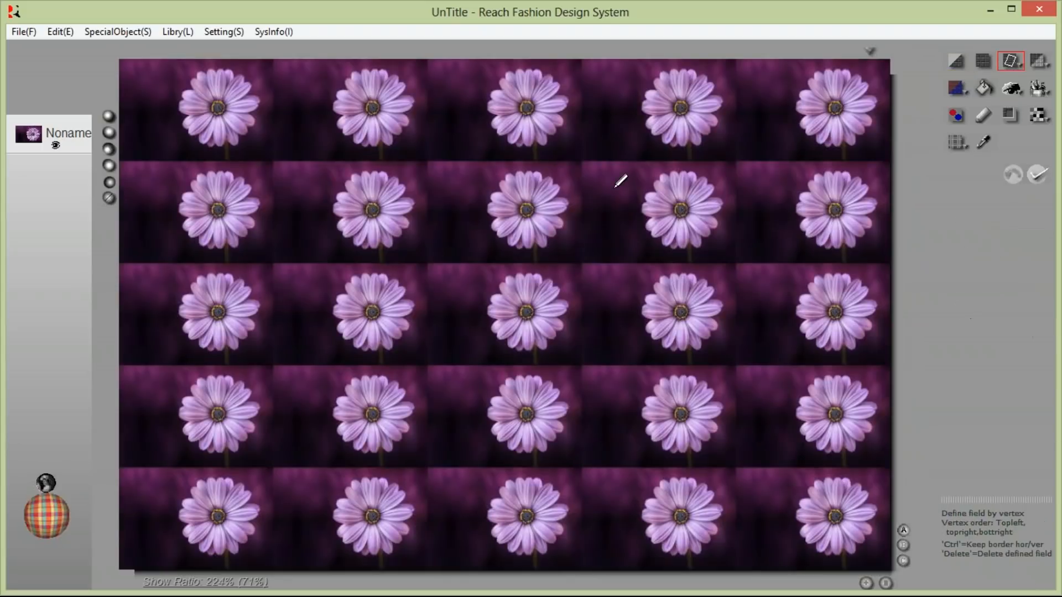
pyautogui.click(479, 163)
pyautogui.keyDown('ctrl'); pyautogui.click(560, 165); pyautogui.keyUp('ctrl')
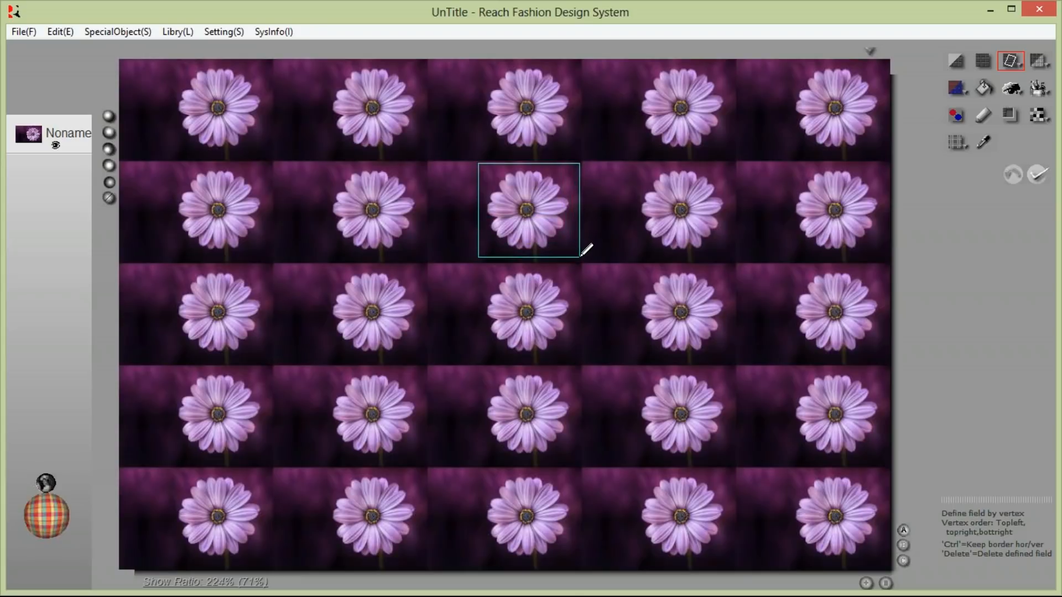
pyautogui.keyDown('ctrl'); pyautogui.click(580, 257); pyautogui.keyUp('ctrl')
pyautogui.click(1038, 174)
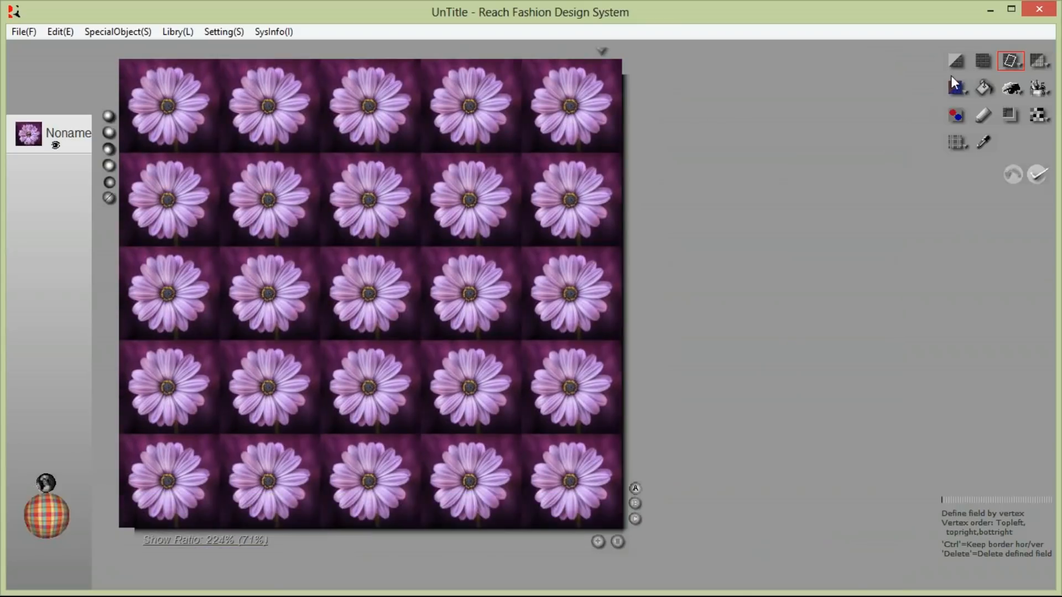
pyautogui.click(955, 64)
# - Apply a Horizontal 1/2 Repeat to the flower texture
pyautogui.rightClick(416, 201)
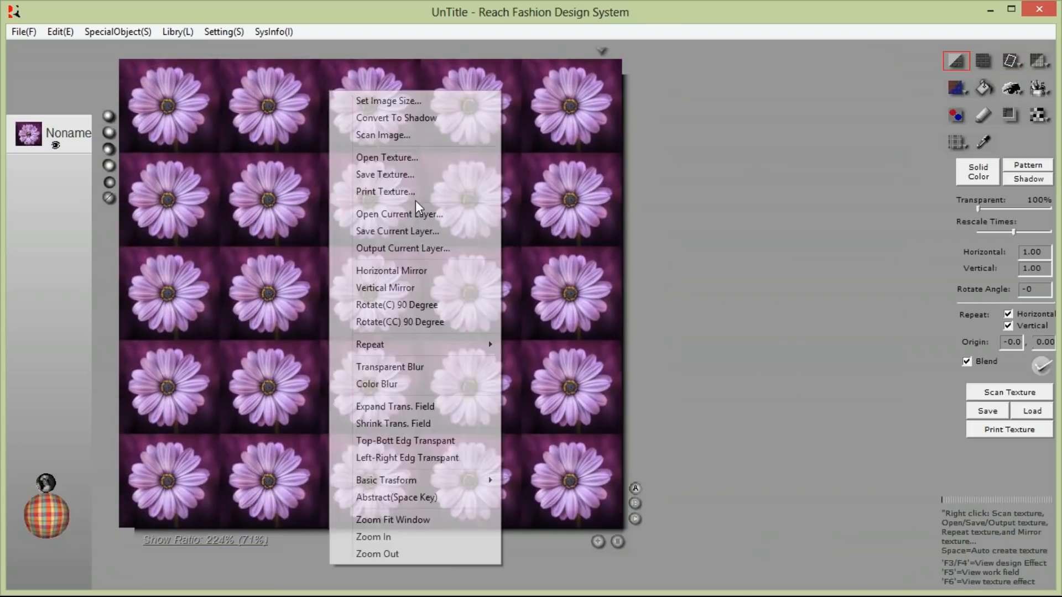
pyautogui.moveTo(417, 348)
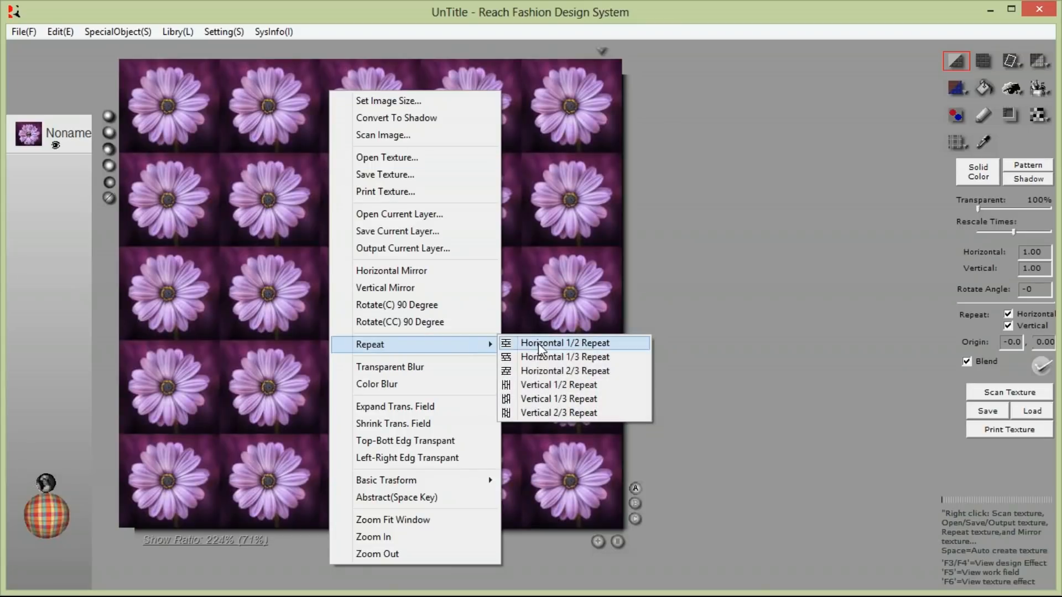
pyautogui.click(538, 343)
# - Apply a Vertical 1/2 Repeat to the flower texture
pyautogui.rightClick(203, 91)
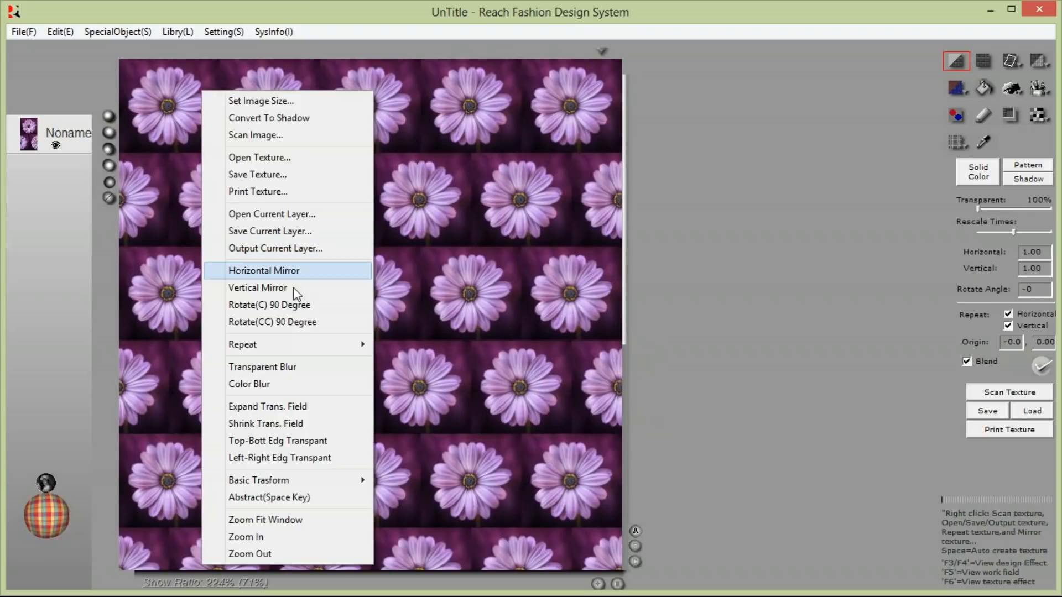
pyautogui.moveTo(303, 345)
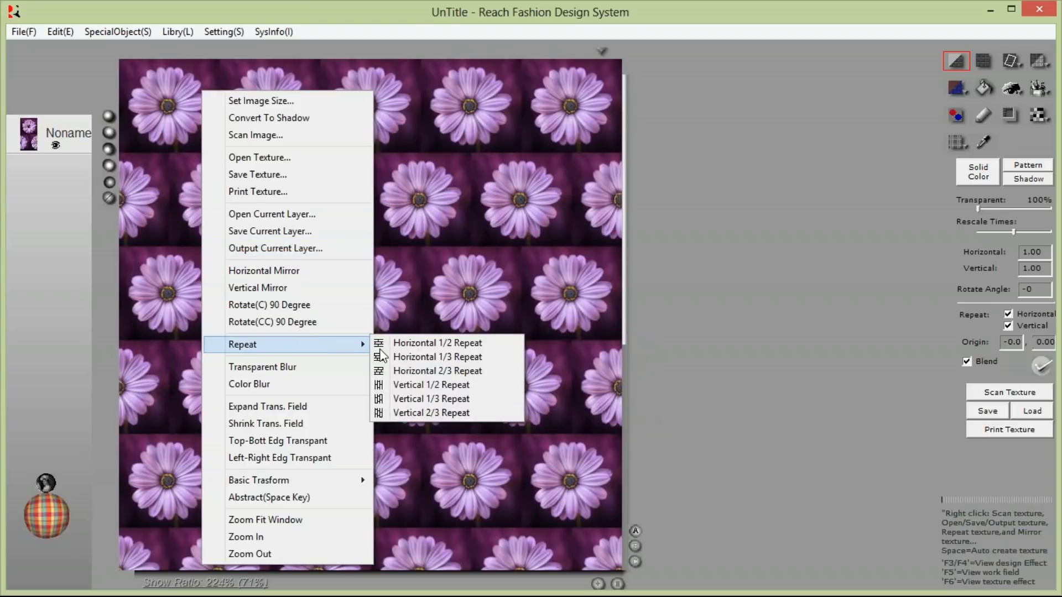
pyautogui.click(433, 385)
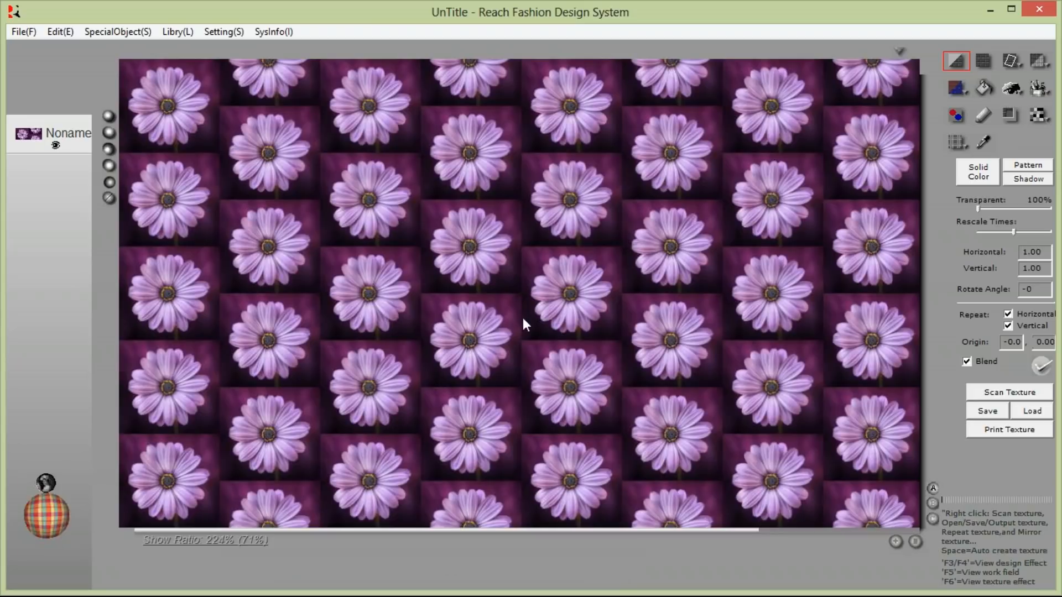
# - Overlap the flower texture's repeats by 10 percent horizontally and 10 percent vertically
pyautogui.click(1004, 115)
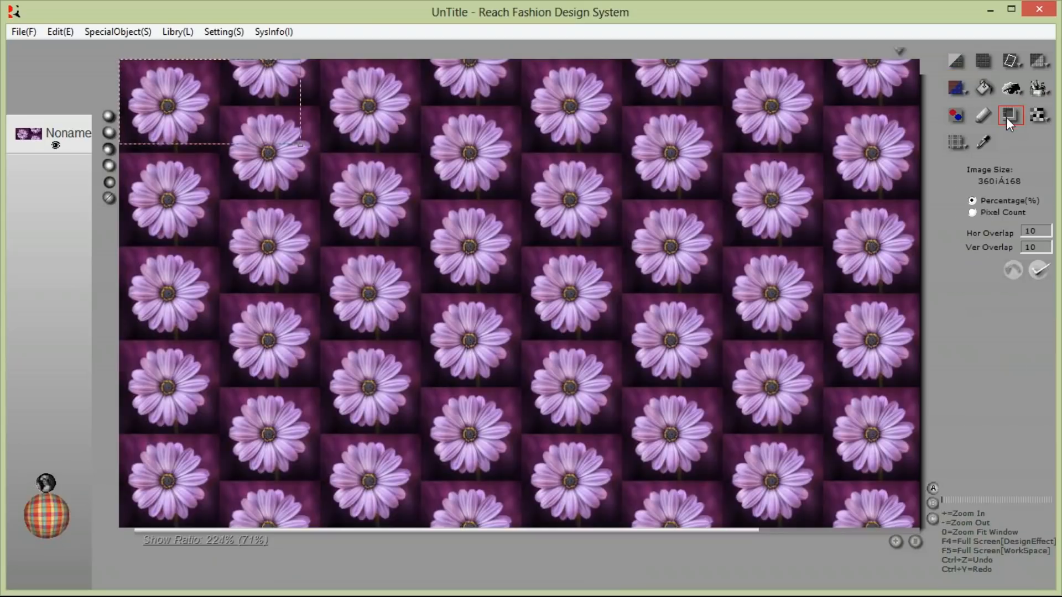
pyautogui.click(1037, 271)
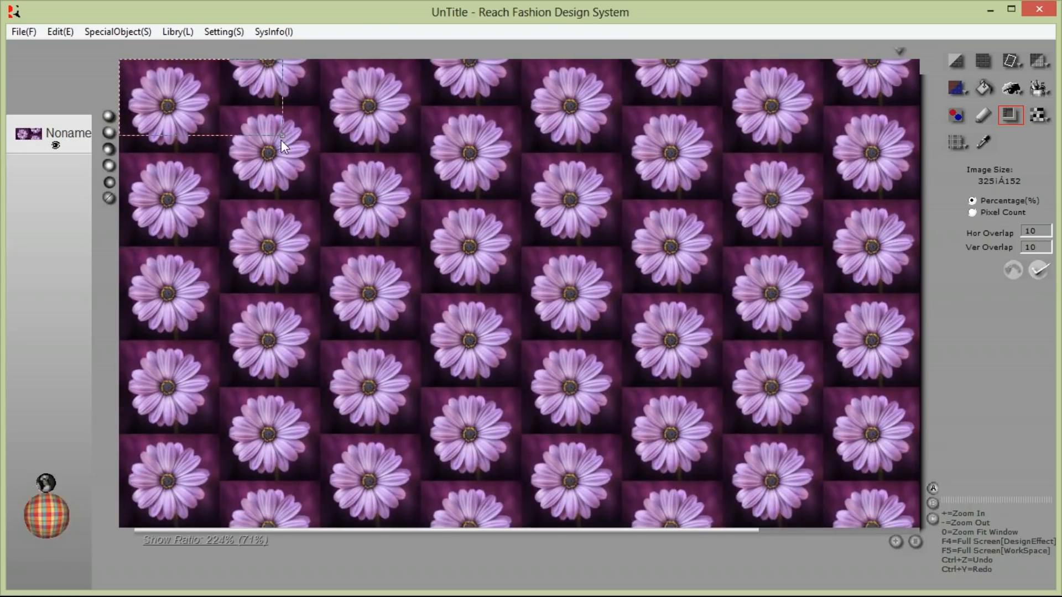
# - Try to overlap the flower texture's repeats by 45 percent horizontally and 0 percent vertically
pyautogui.moveTo(282, 139); pyautogui.dragTo(218, 145)
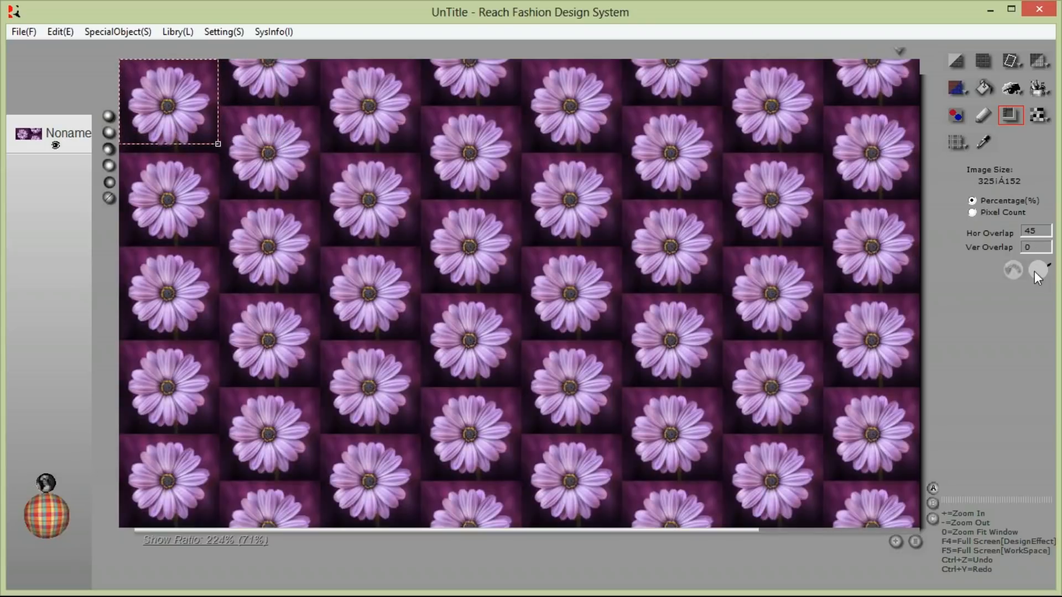
pyautogui.click(1034, 271)
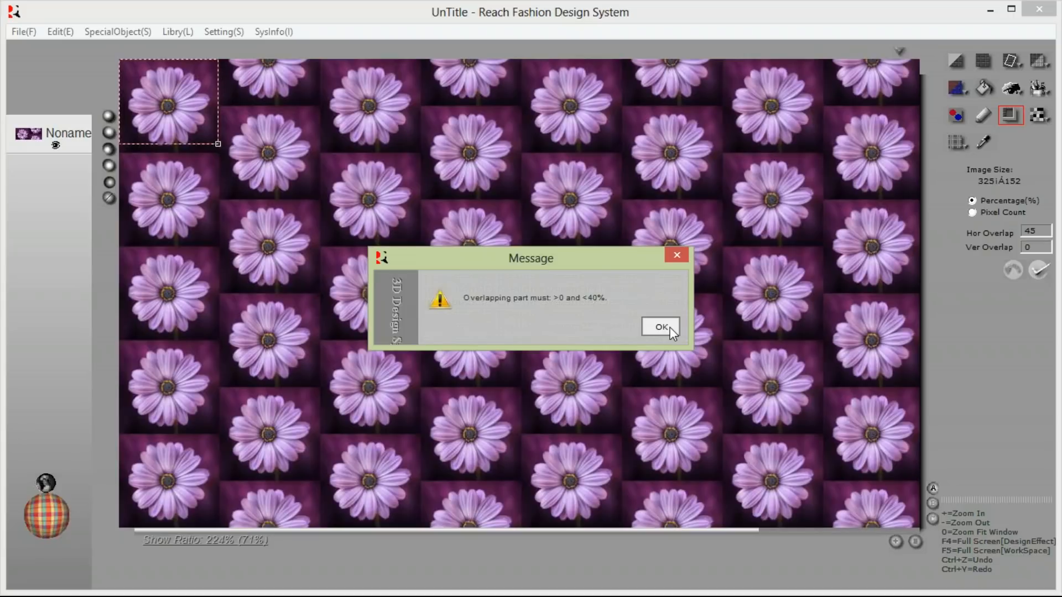
pyautogui.click(661, 327)
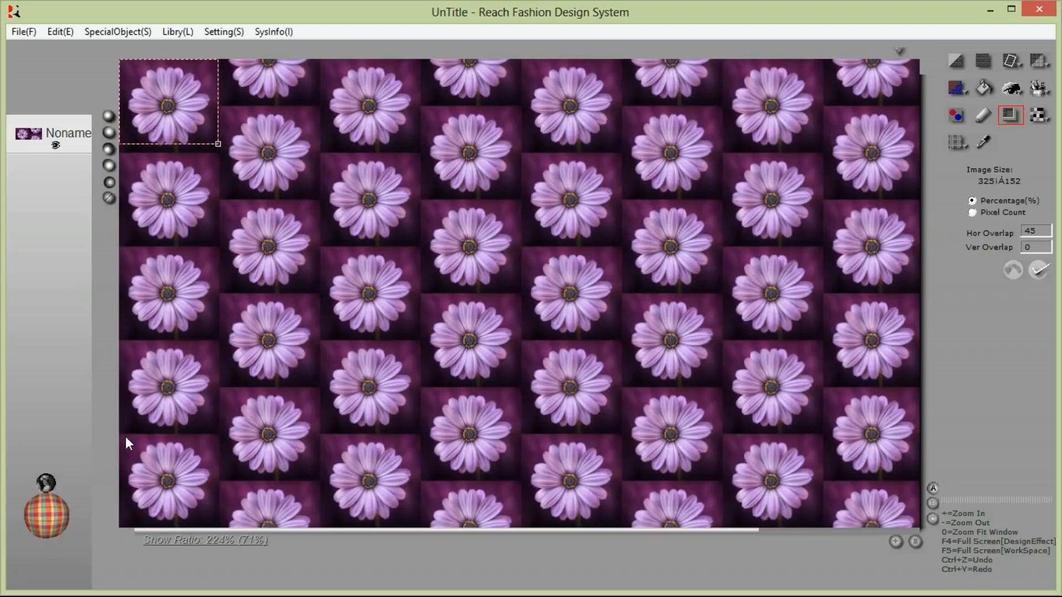
# - Return to the fashion illustration, apply the purple flower texture to the gown's front on the Fashion layer, and enlarge its image scale
pyautogui.click(45, 481)
pyautogui.click(68, 213)
pyautogui.click(284, 277)
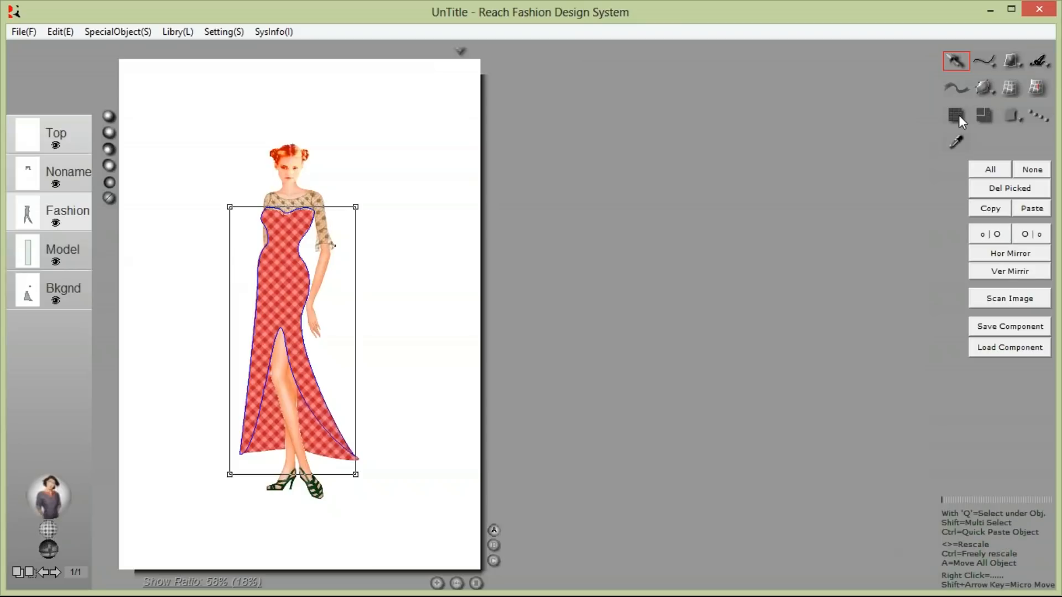
pyautogui.click(956, 115)
pyautogui.moveTo(1008, 320); pyautogui.dragTo(359, 278)
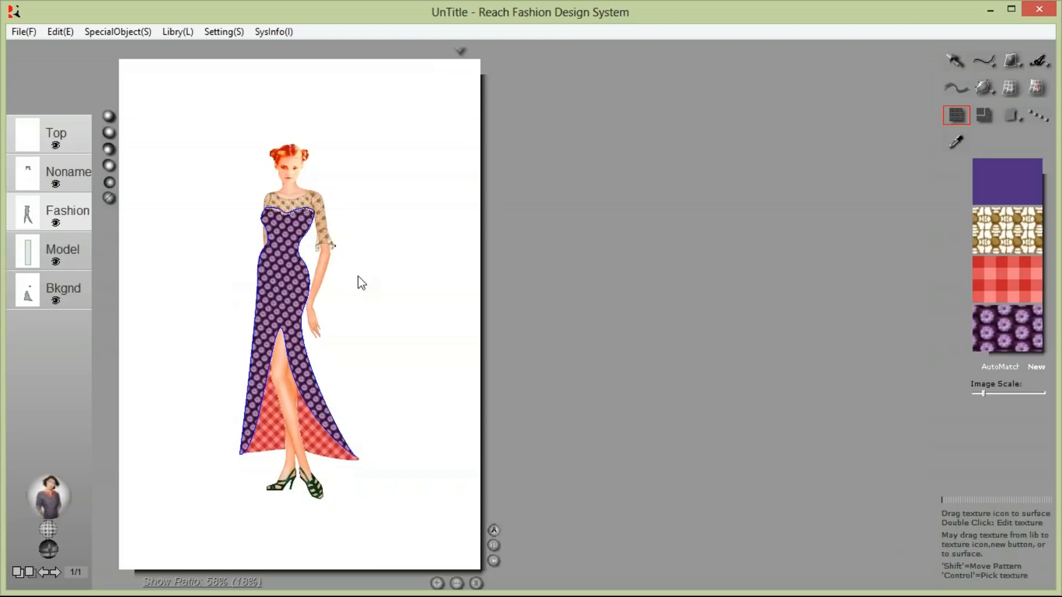
pyautogui.click(992, 395)
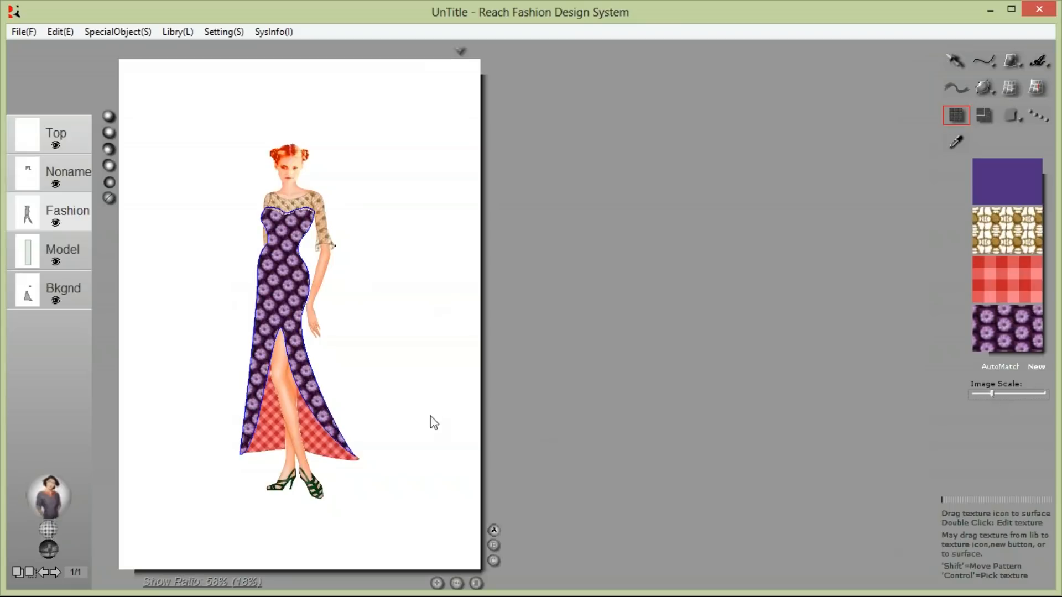
# - Apply the purple flower texture to the gown's back hem on the Bkgnd layer, enlarge its image scale, and deselect the hem
pyautogui.click(49, 292)
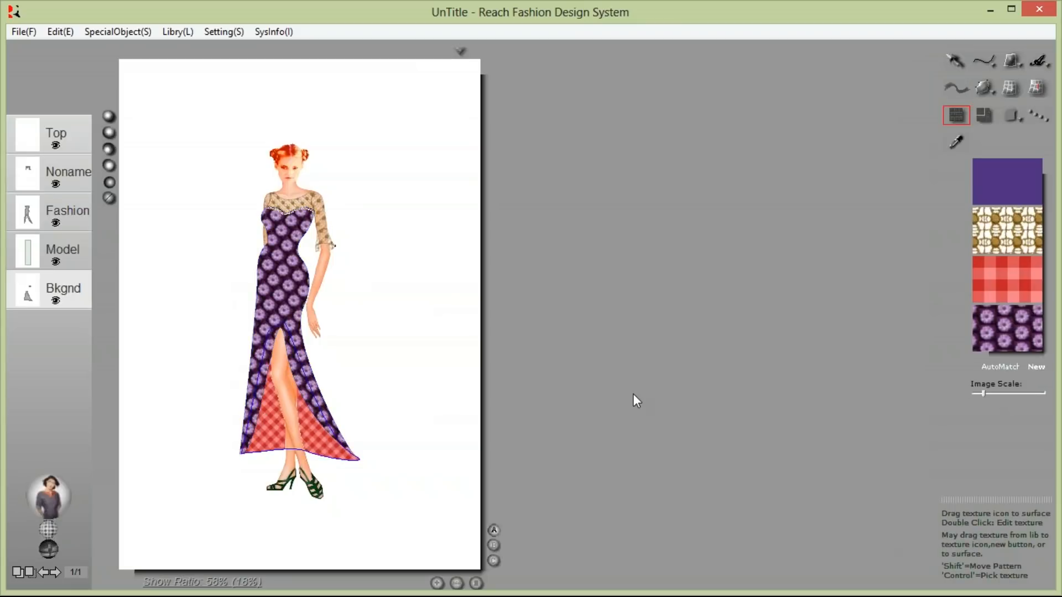
pyautogui.moveTo(1006, 328); pyautogui.dragTo(317, 433)
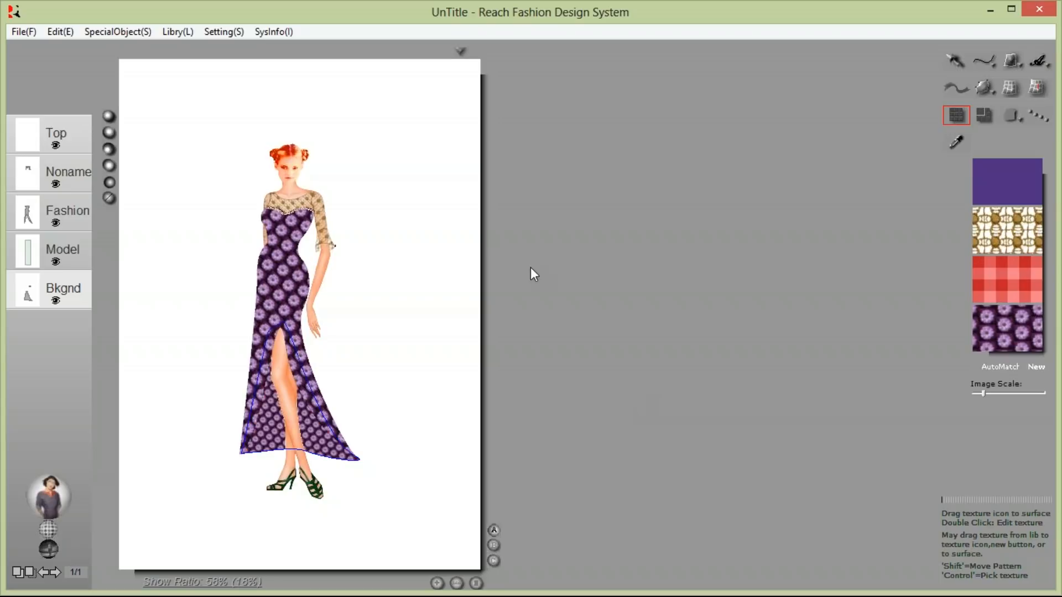
pyautogui.click(994, 398)
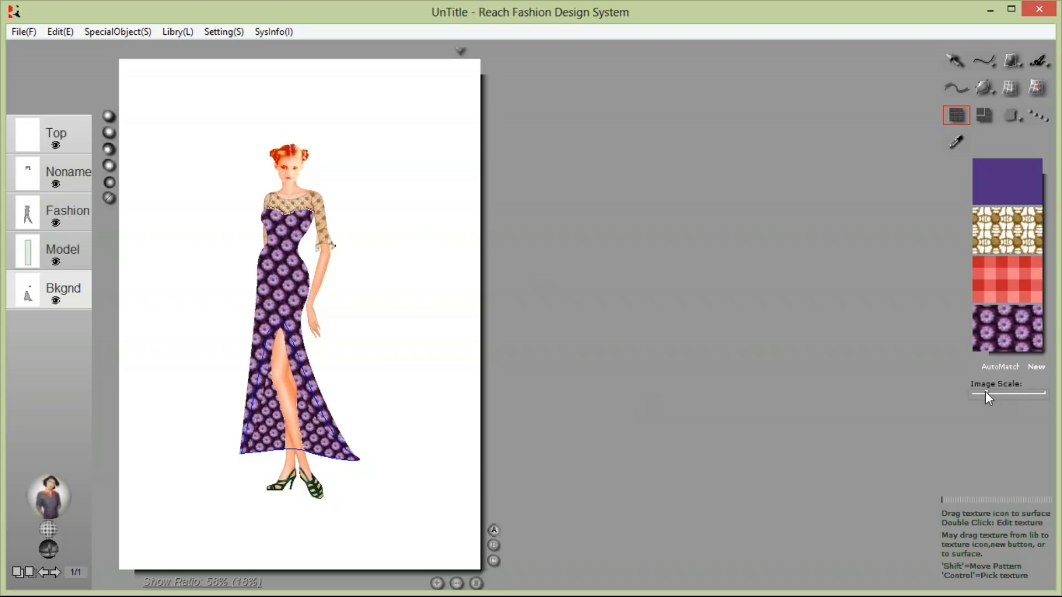
pyautogui.click(952, 60)
pyautogui.click(412, 261)
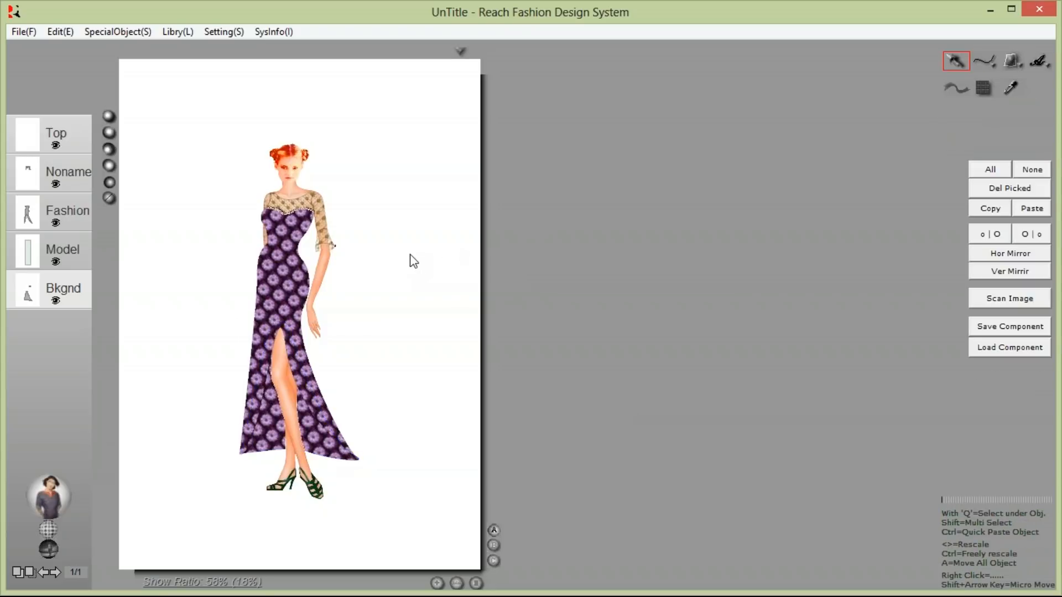
# - Add a layer before the lace yoke's layer and show only the new empty layer
pyautogui.rightClick(29, 181)
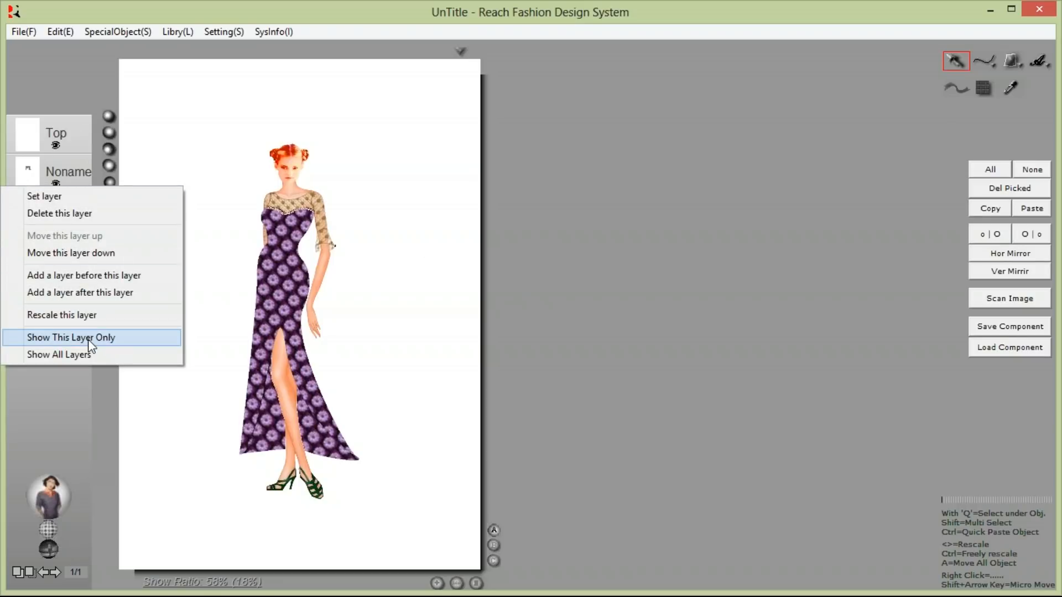
pyautogui.click(90, 339)
pyautogui.rightClick(49, 187)
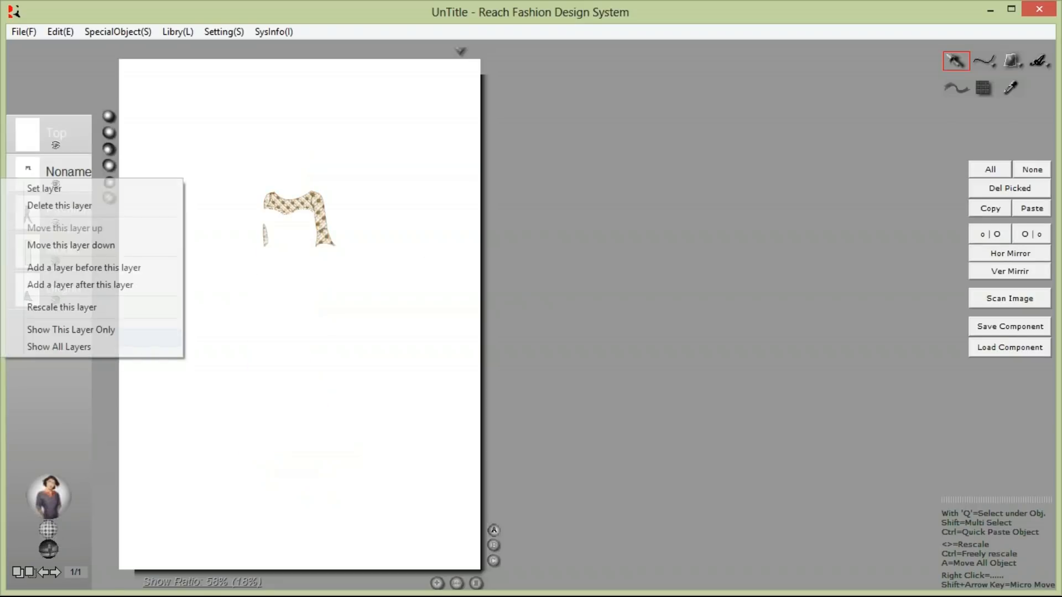
pyautogui.click(76, 267)
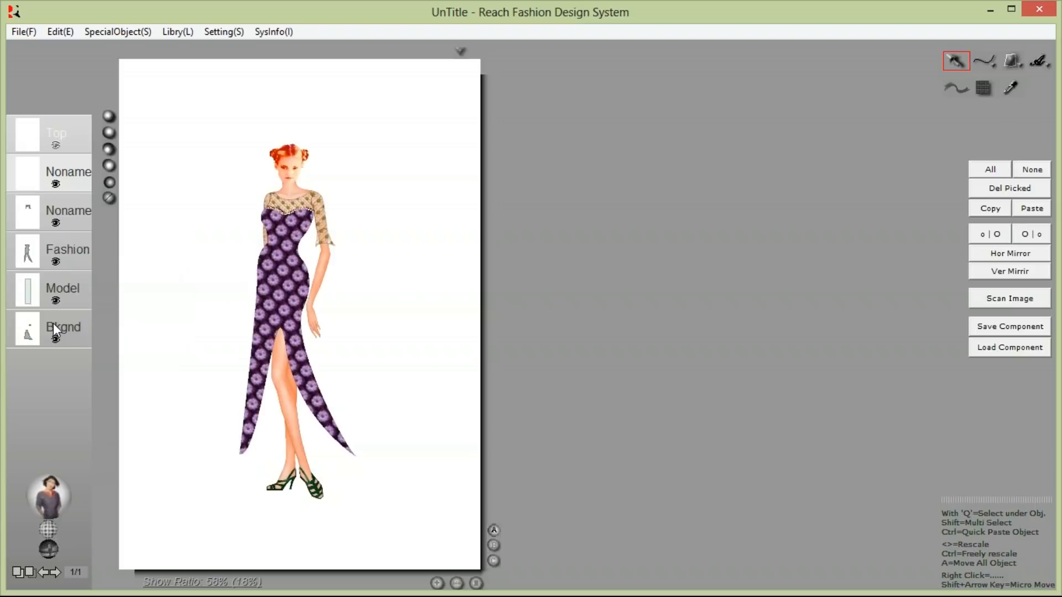
pyautogui.click(30, 185)
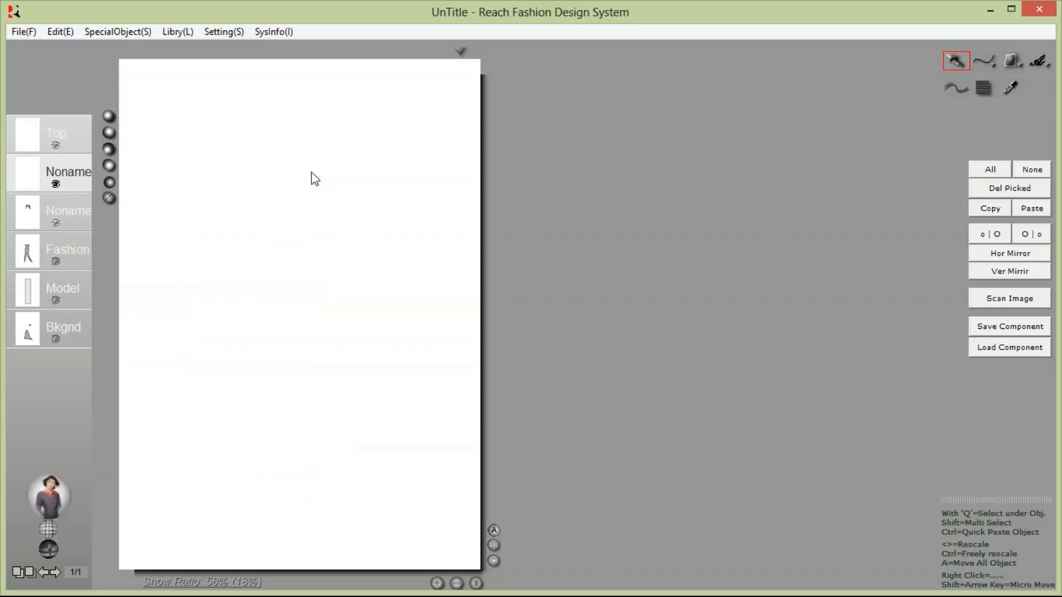
# - Place the P003 photo of two men in suits from the FashionImage library on the empty layer and enlarge it across the page
pyautogui.click(177, 32)
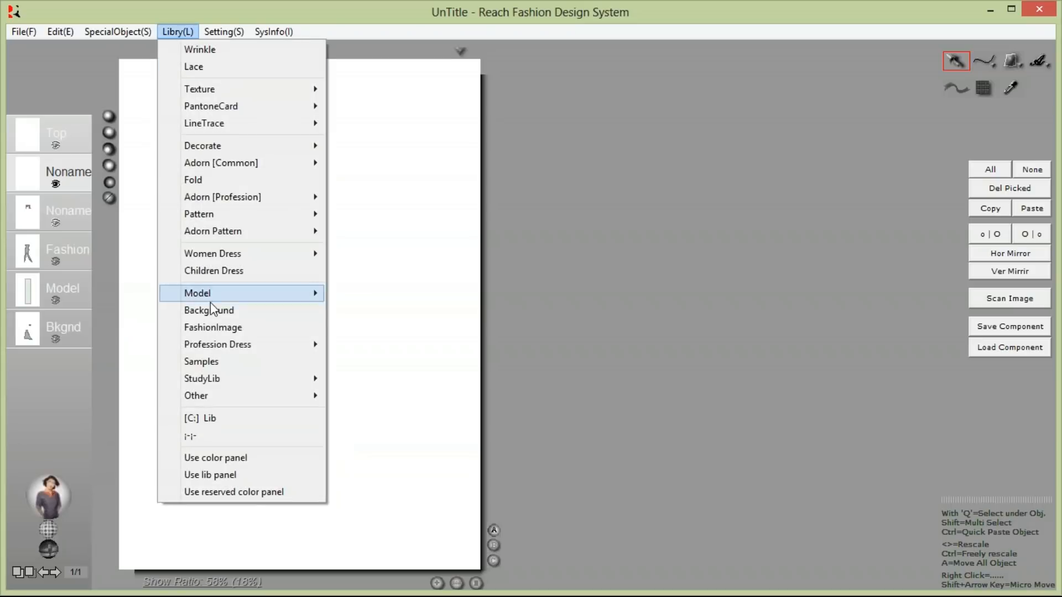
pyautogui.moveTo(227, 347)
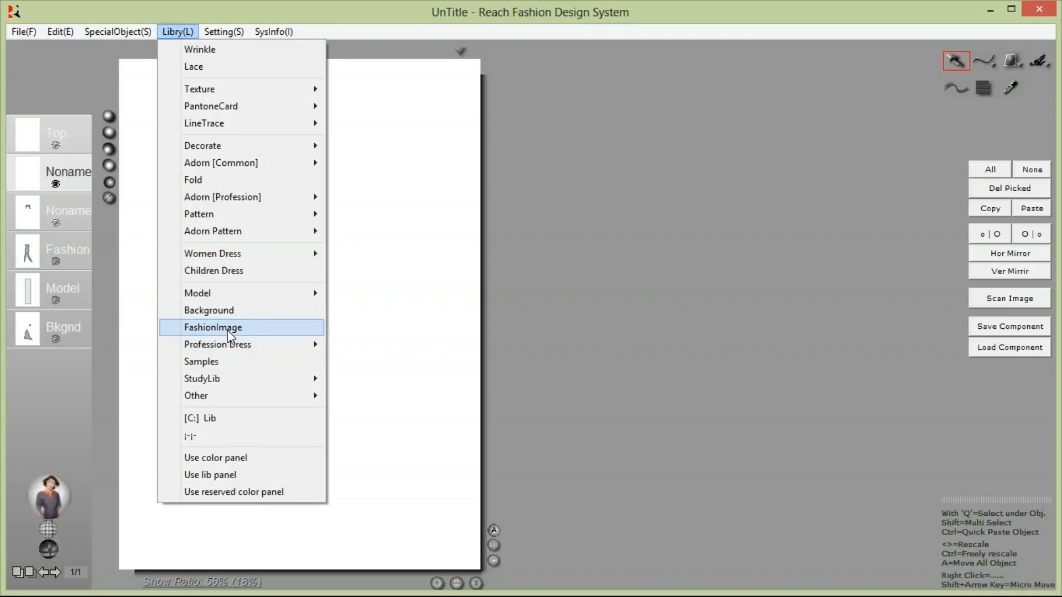
pyautogui.click(224, 328)
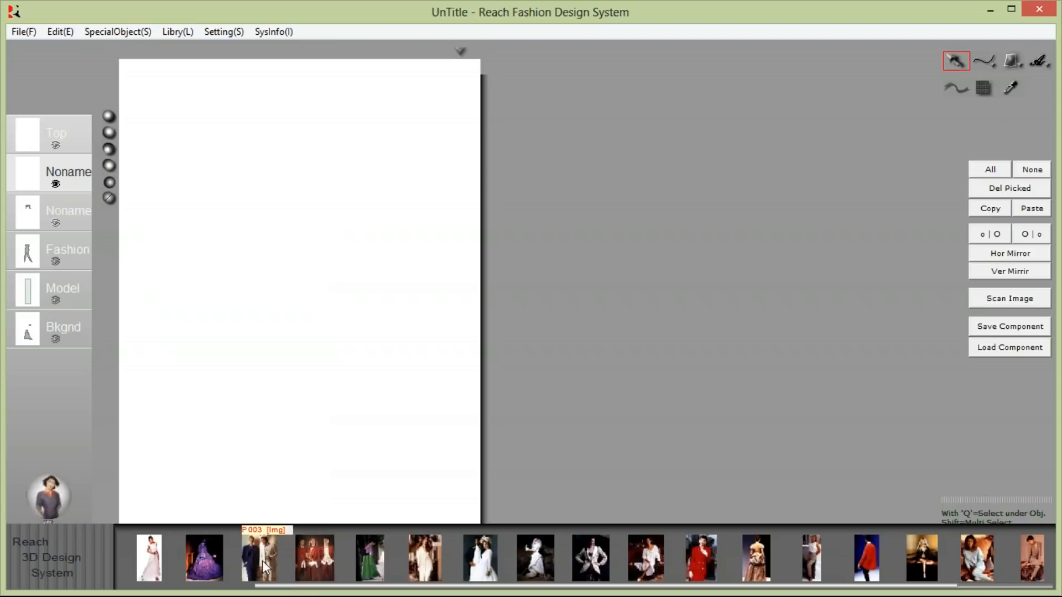
pyautogui.moveTo(261, 559); pyautogui.dragTo(287, 349)
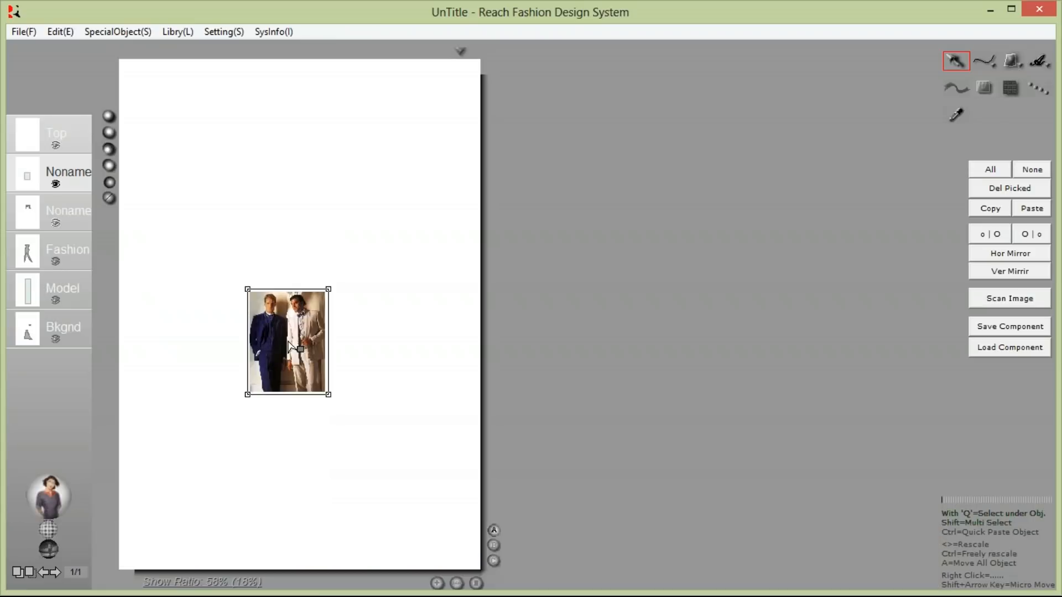
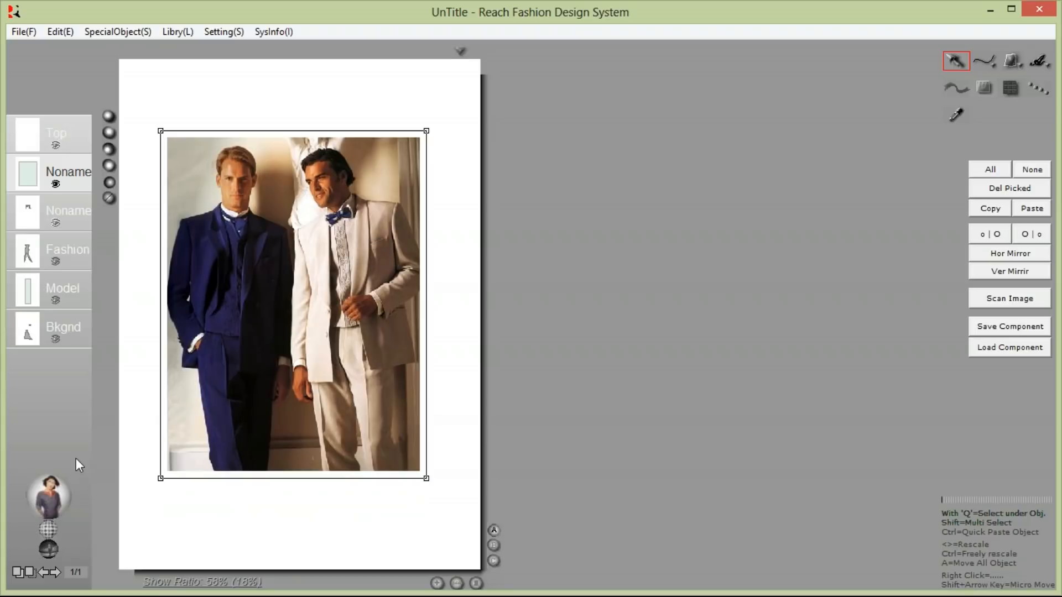
# - Edit the suit photo, outline the right half of the cream jacket with its sleeve as a clip field, and choose the gold-and-white woven texture
pyautogui.click(47, 549)
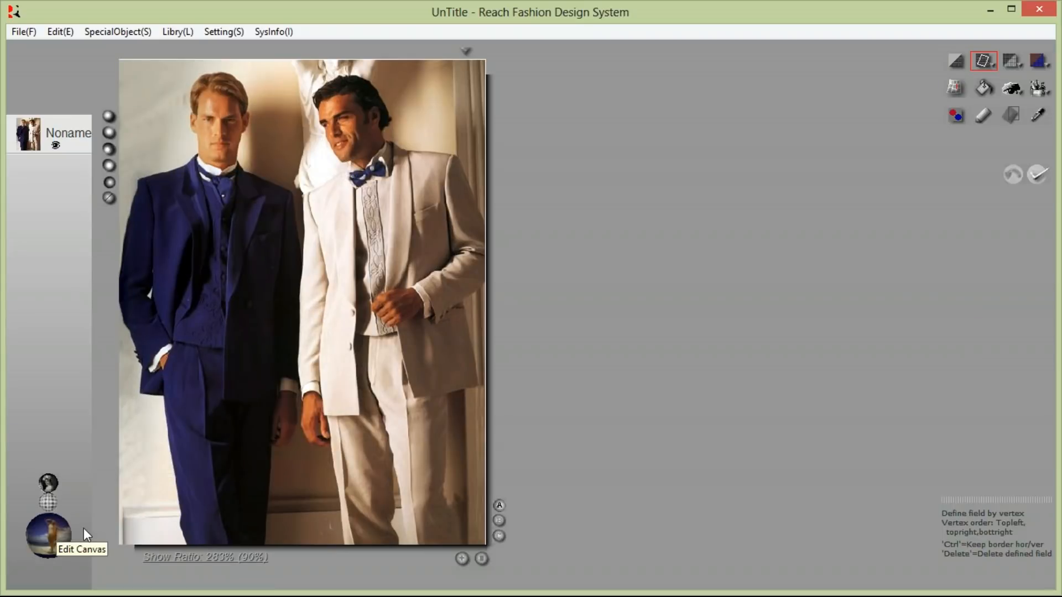
pyautogui.click(957, 89)
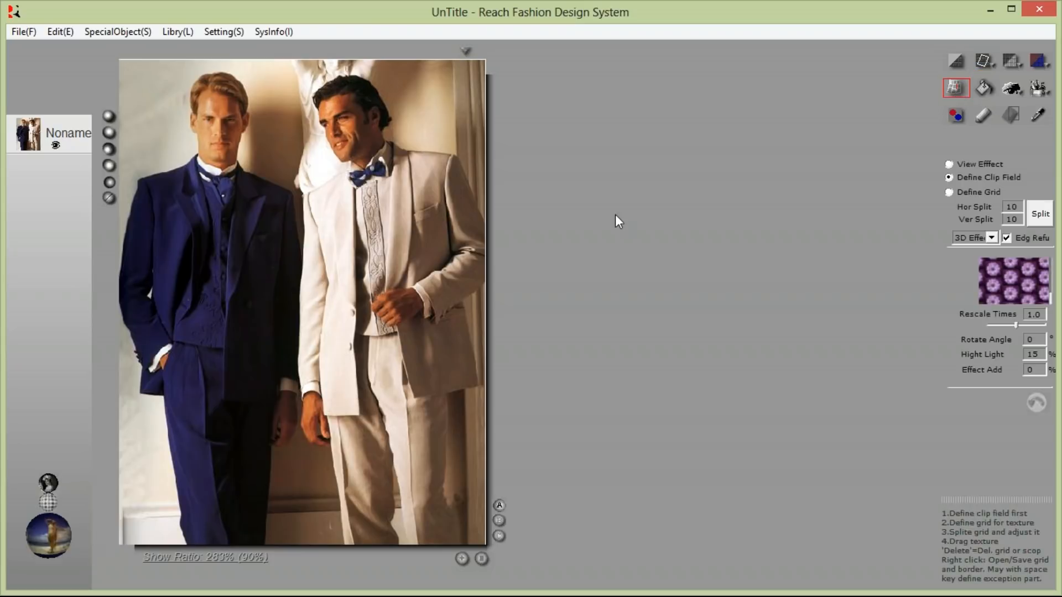
pyautogui.click(409, 150)
pyautogui.click(454, 155)
pyautogui.click(486, 225)
pyautogui.click(485, 281)
pyautogui.click(461, 304)
pyautogui.click(479, 385)
pyautogui.click(416, 397)
pyautogui.press('Delete')
pyautogui.click(416, 397)
pyautogui.click(396, 327)
pyautogui.press('Delete')
pyautogui.click(397, 328)
pyautogui.click(422, 313)
pyautogui.moveTo(415, 285); pyautogui.dragTo(397, 273)
pyautogui.click(385, 289)
pyautogui.click(390, 237)
pyautogui.click(390, 144)
pyautogui.moveTo(381, 128); pyautogui.dragTo(381, 130)
pyautogui.click(1049, 300)
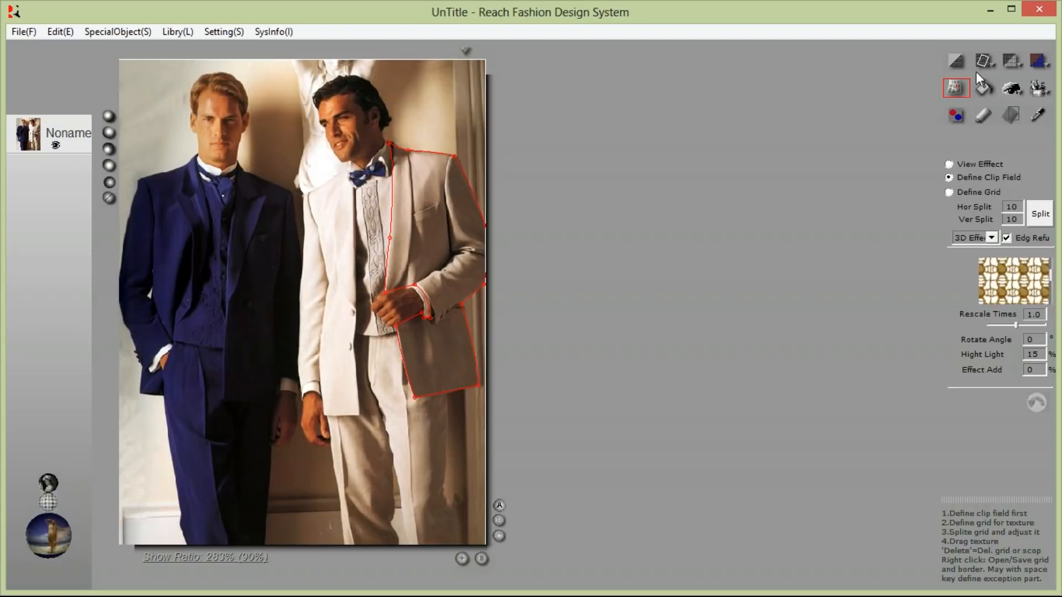
# - Create a new texture and open the file browser for loading an image into its current layer
pyautogui.click(49, 502)
pyautogui.click(983, 60)
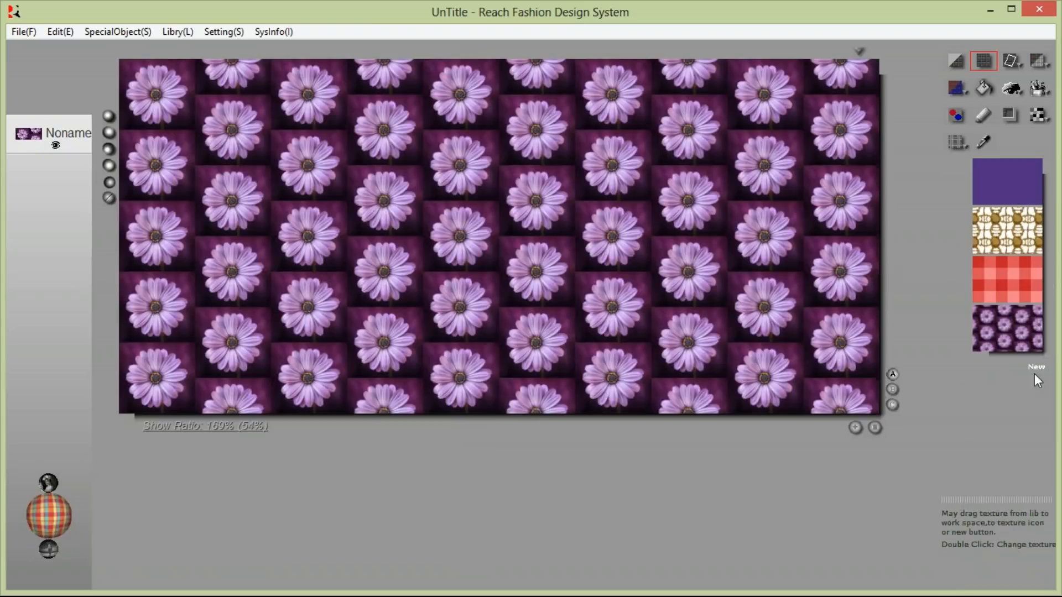
pyautogui.click(1041, 368)
pyautogui.rightClick(330, 272)
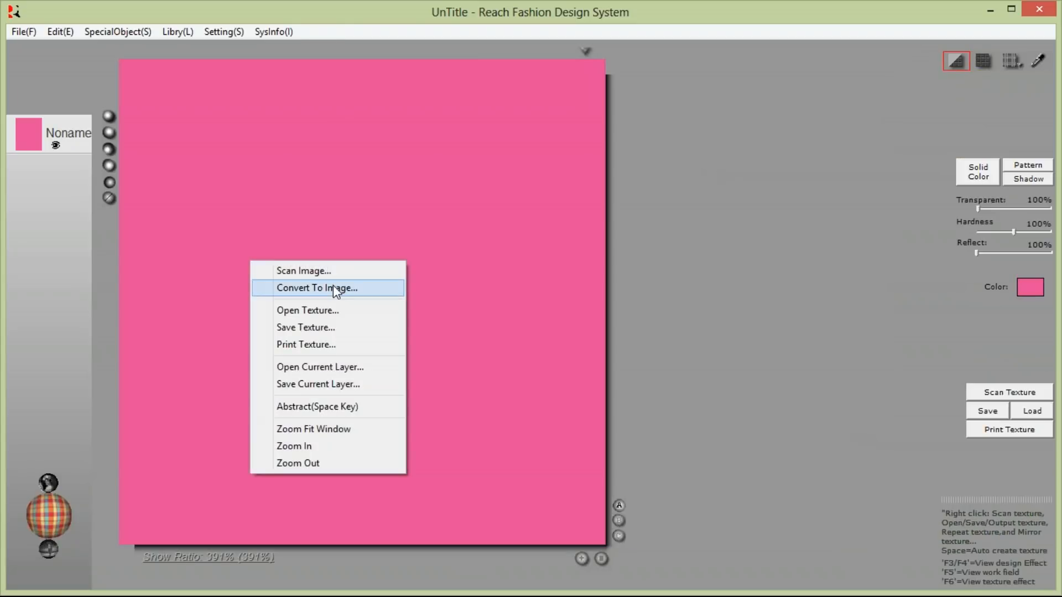
pyautogui.click(329, 368)
pyautogui.click(426, 207)
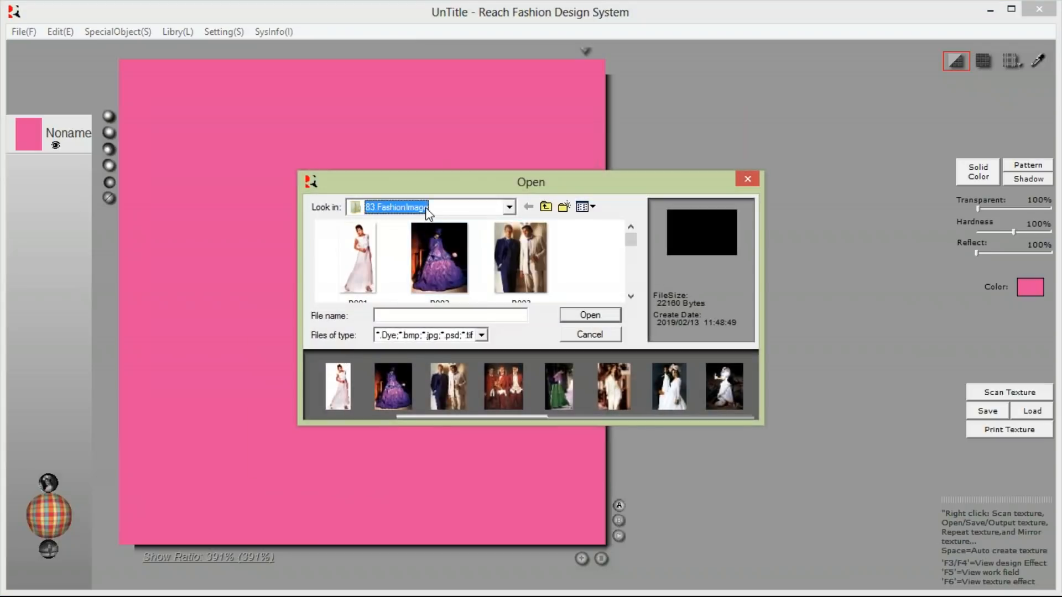
# - Load denim.jpg from the Desktop as the texture
pyautogui.click(427, 224)
pyautogui.click(605, 394)
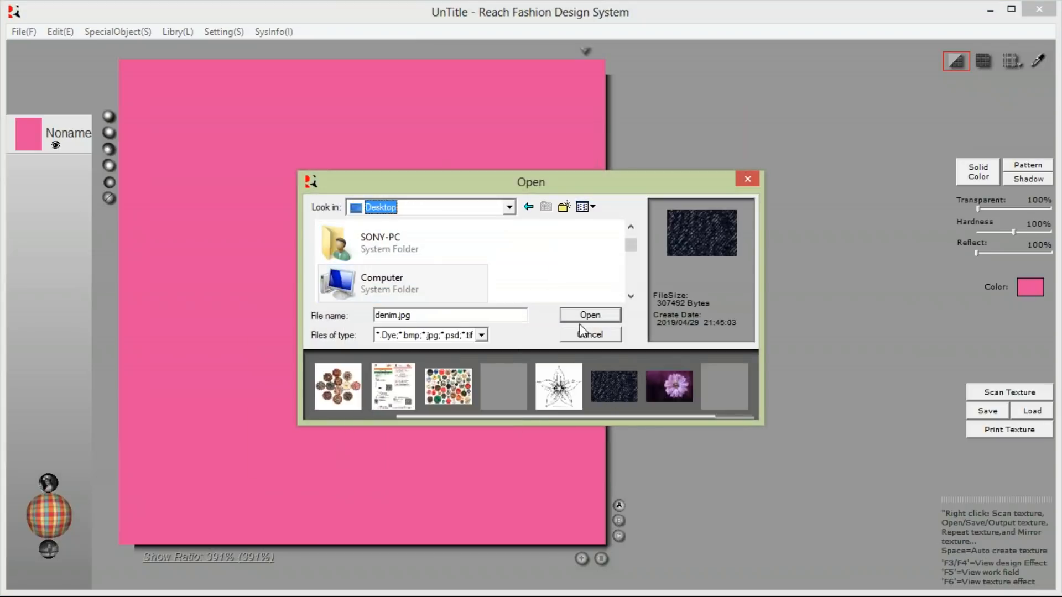
pyautogui.click(582, 314)
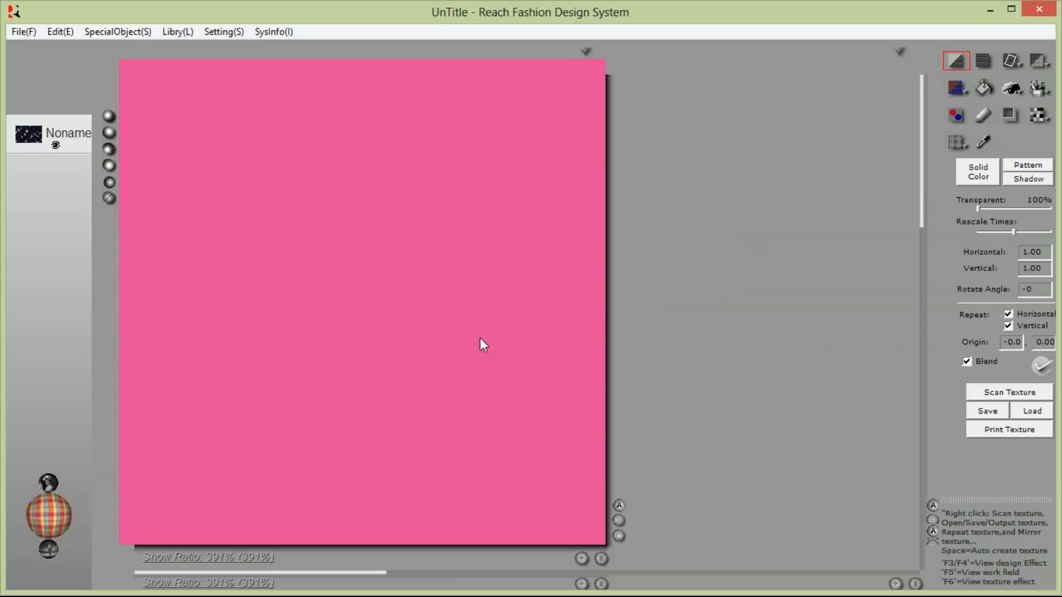
# - Return to the fashion photo and fill the outlined half of the white jacket with the denim texture
pyautogui.click(51, 549)
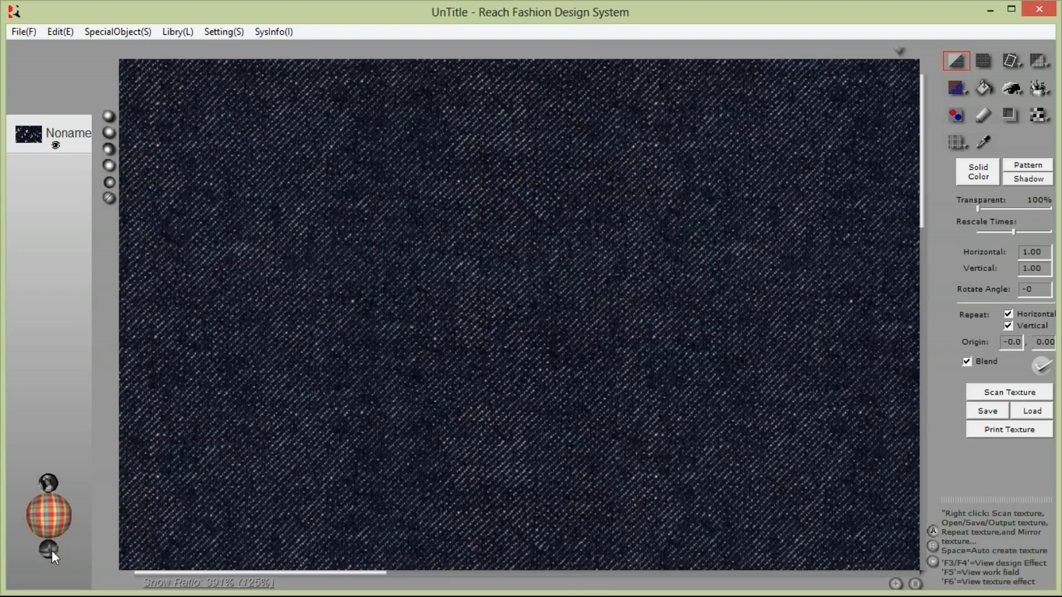
pyautogui.click(51, 549)
pyautogui.moveTo(1017, 278); pyautogui.dragTo(396, 254)
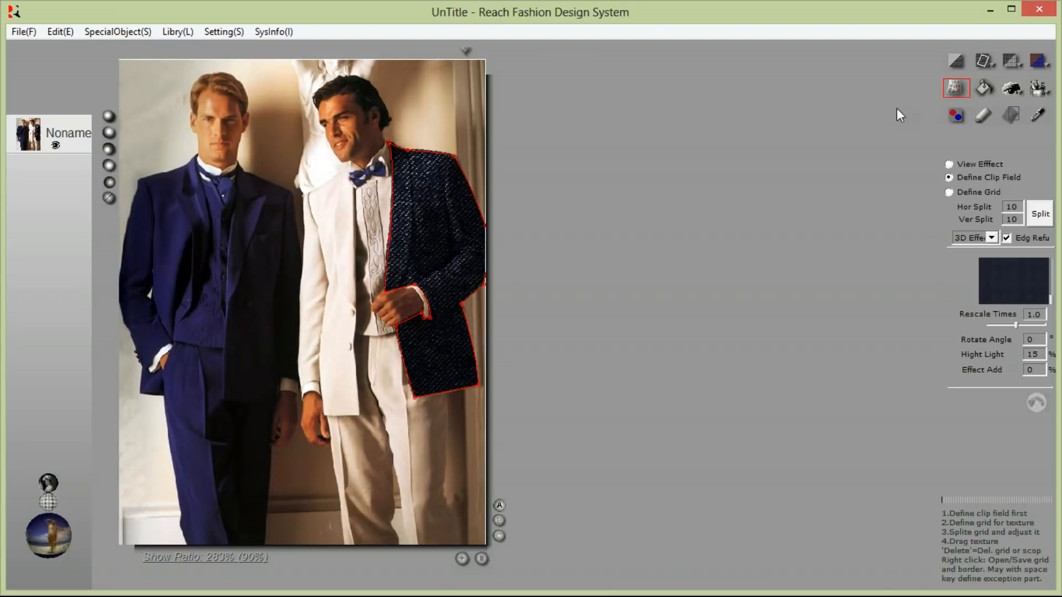
# - Clear the clip field around the denim-covered jacket half while keeping its texture
pyautogui.click(957, 65)
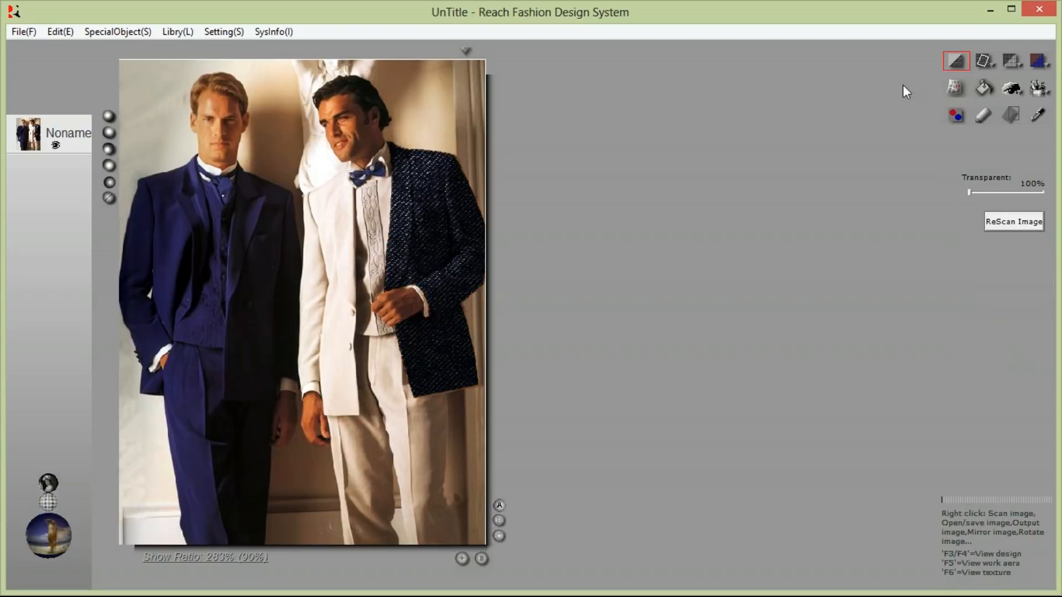
pyautogui.click(956, 89)
pyautogui.press('Delete')
# - Define a closed clip field around the remaining white jacket half, following its front edge, hem, cuff, sleeve and shoulder
pyautogui.click(354, 188)
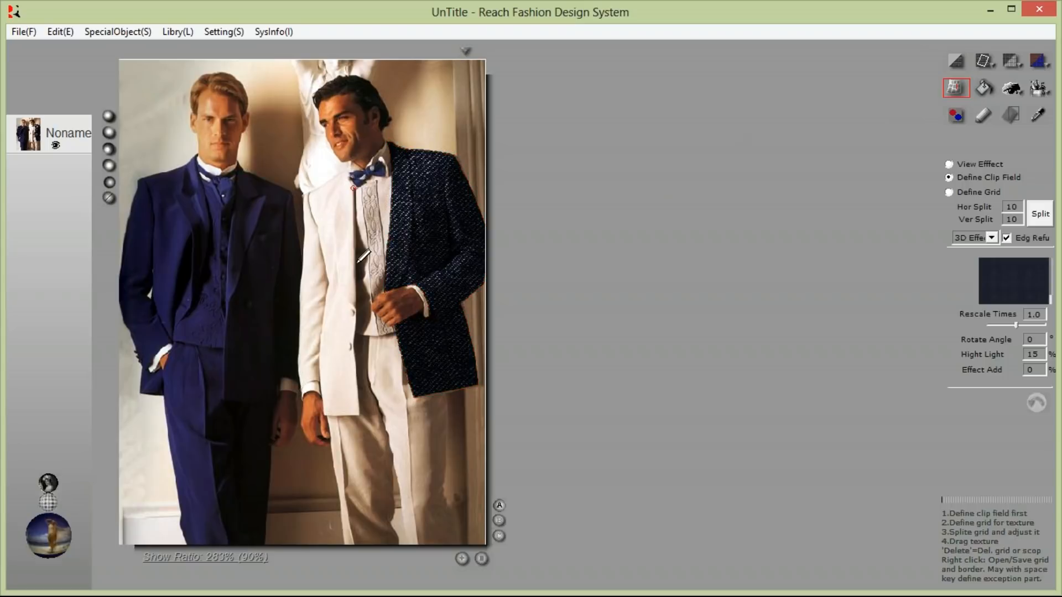
pyautogui.click(357, 308)
pyautogui.click(353, 348)
pyautogui.click(360, 415)
pyautogui.click(325, 416)
pyautogui.click(321, 382)
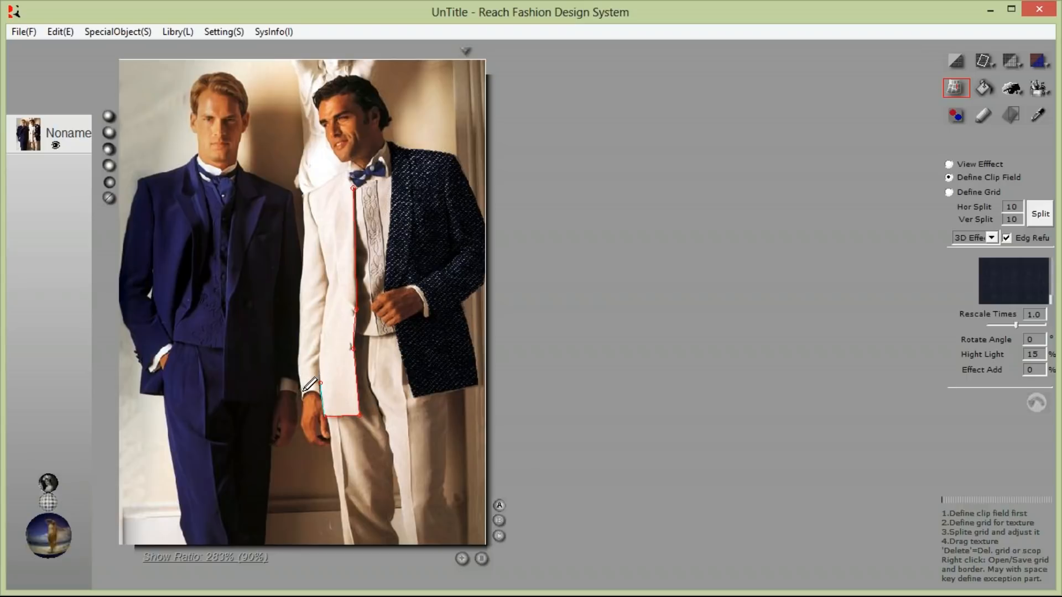
pyautogui.moveTo(302, 392); pyautogui.dragTo(305, 404)
pyautogui.click(299, 371)
pyautogui.click(299, 344)
pyautogui.click(300, 306)
pyautogui.click(303, 257)
pyautogui.click(306, 193)
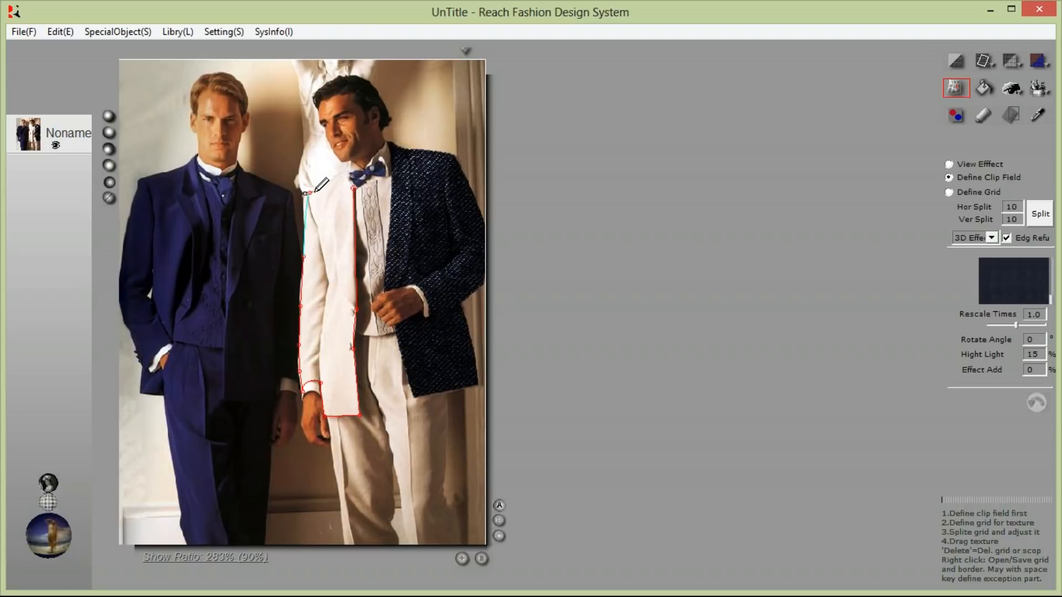
pyautogui.click(347, 169)
pyautogui.click(354, 188)
# - Fill the new clip field with the denim texture and return to the design page
pyautogui.moveTo(1013, 280); pyautogui.dragTo(429, 343)
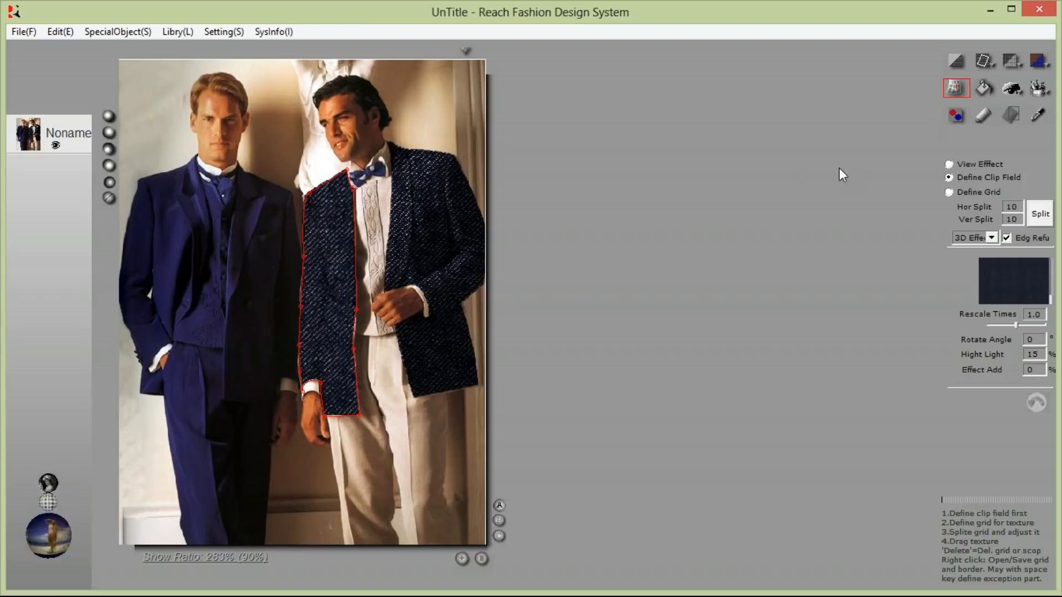
pyautogui.click(48, 481)
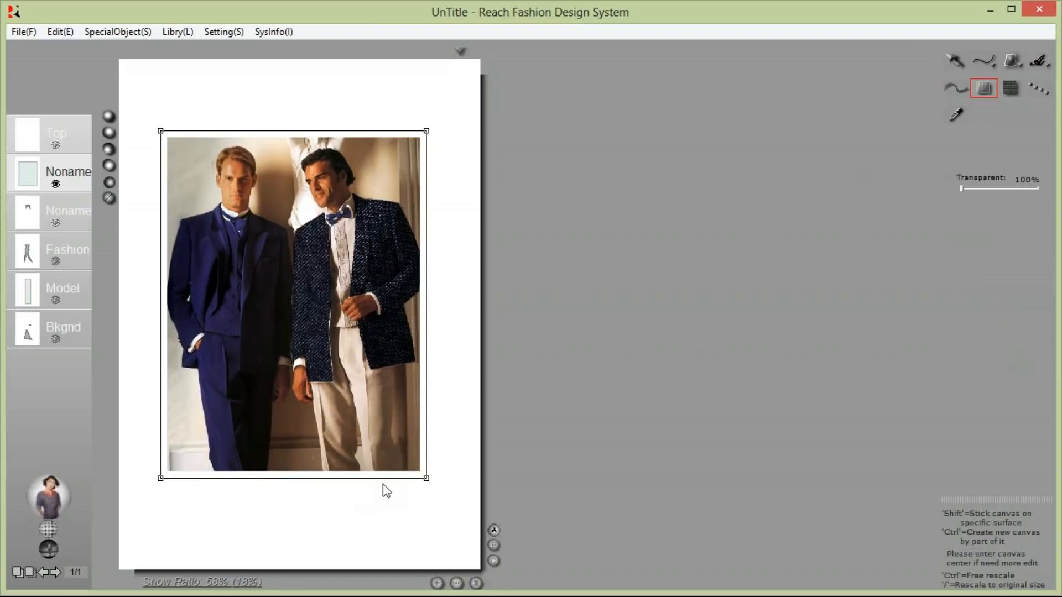
# - Deselect the photo, add a new layer above it and hide the photo's layer
pyautogui.click(955, 61)
pyautogui.click(245, 551)
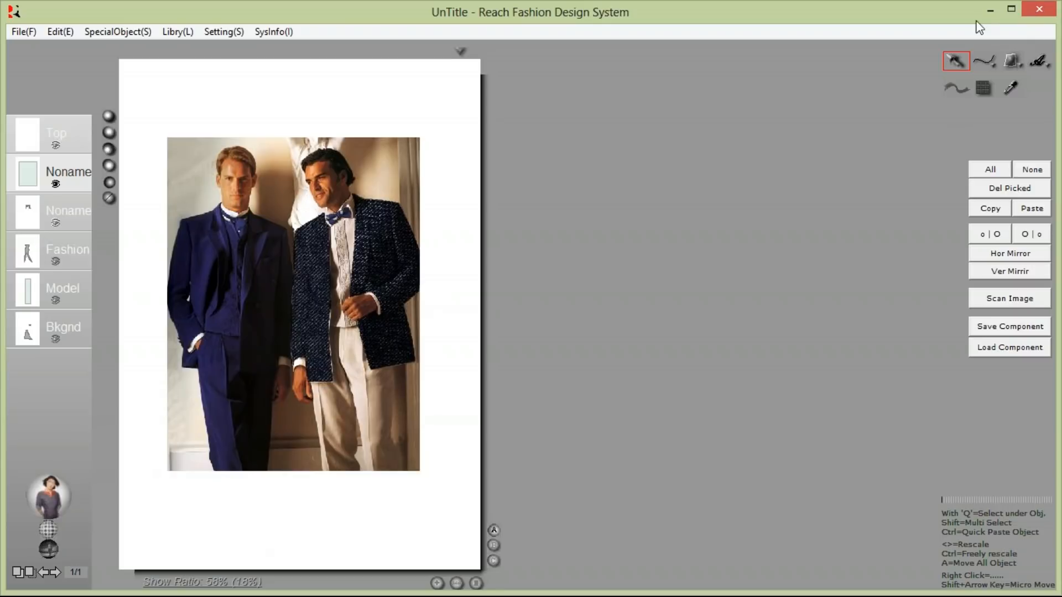
pyautogui.rightClick(31, 221)
pyautogui.click(54, 276)
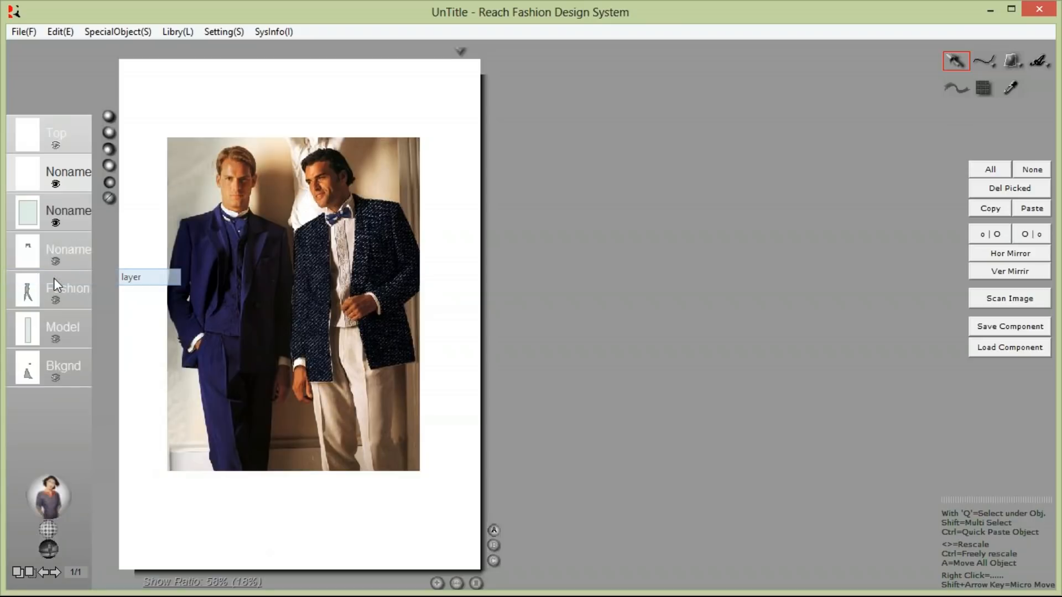
pyautogui.click(55, 223)
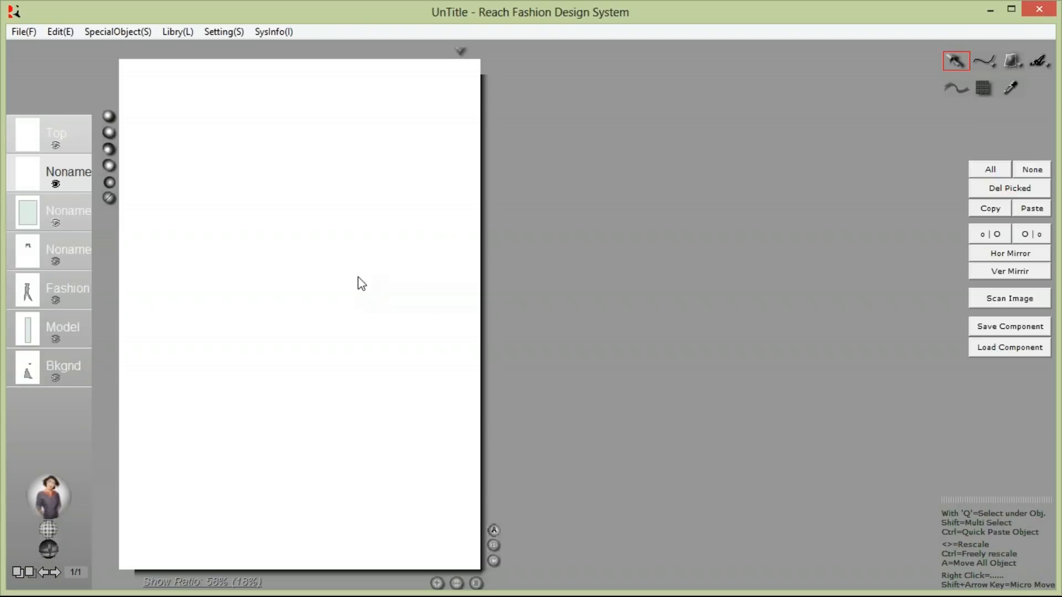
# - Show the coordinate lines and the big cross cursor on the empty page
pyautogui.click(220, 34)
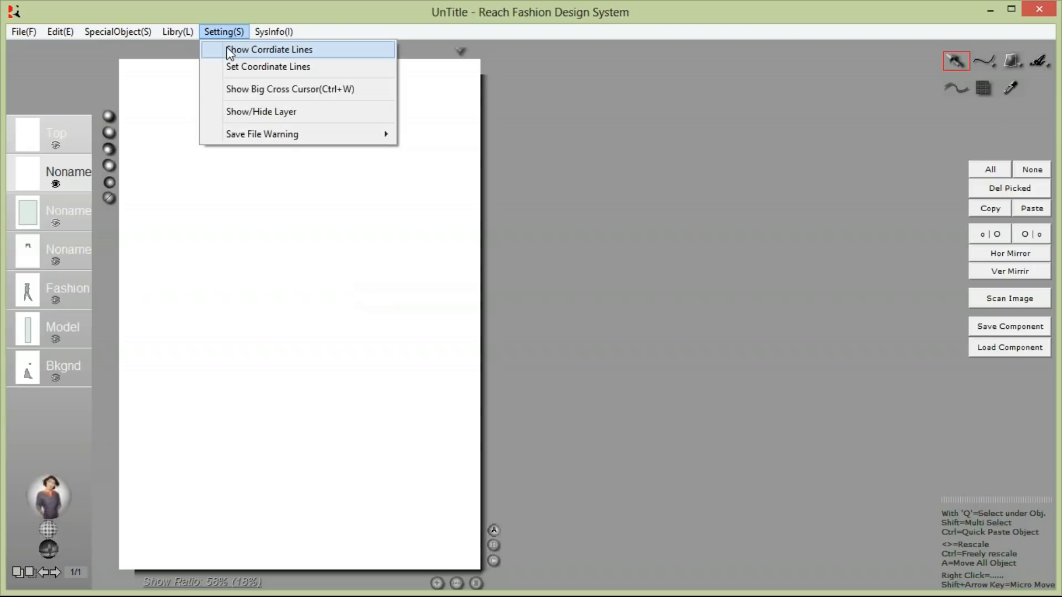
pyautogui.click(230, 51)
pyautogui.click(222, 35)
pyautogui.click(241, 94)
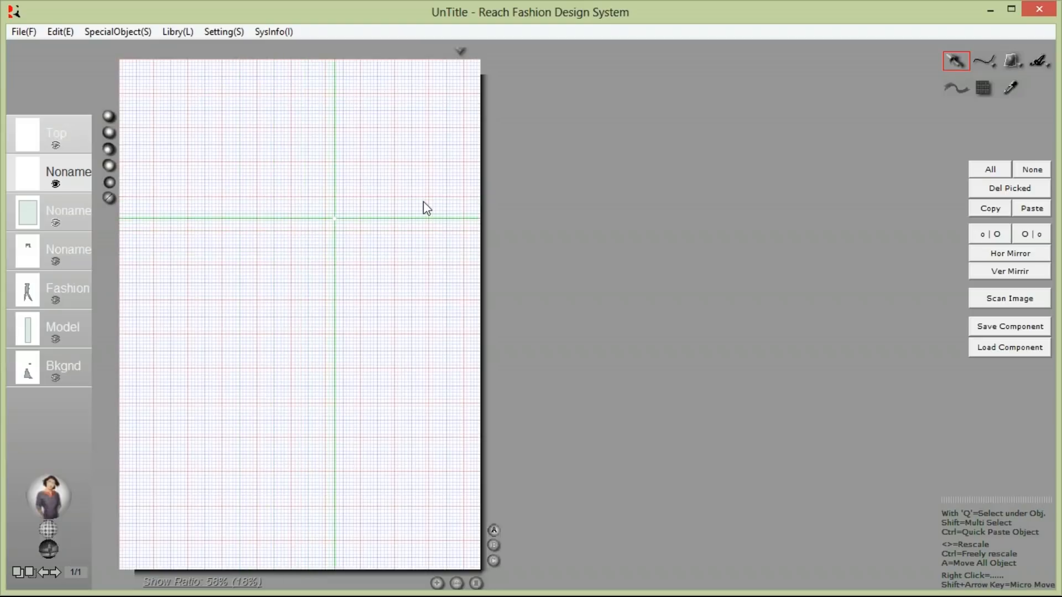
# - Set up the curve tool with a solid single line and a line width of 5
pyautogui.click(980, 62)
pyautogui.click(1004, 164)
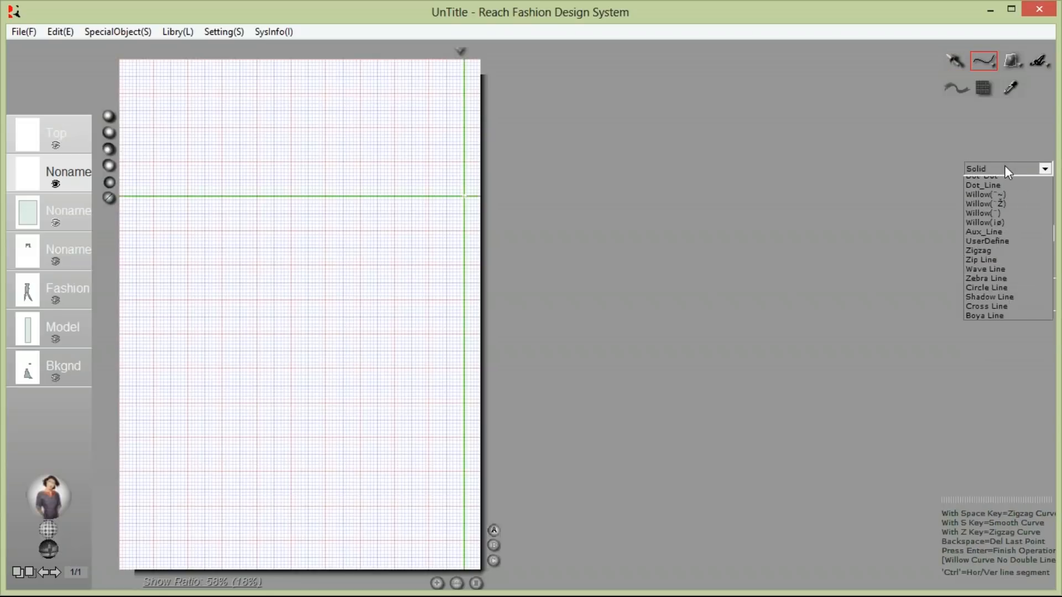
pyautogui.click(1004, 165)
pyautogui.moveTo(1035, 216); pyautogui.dragTo(972, 220)
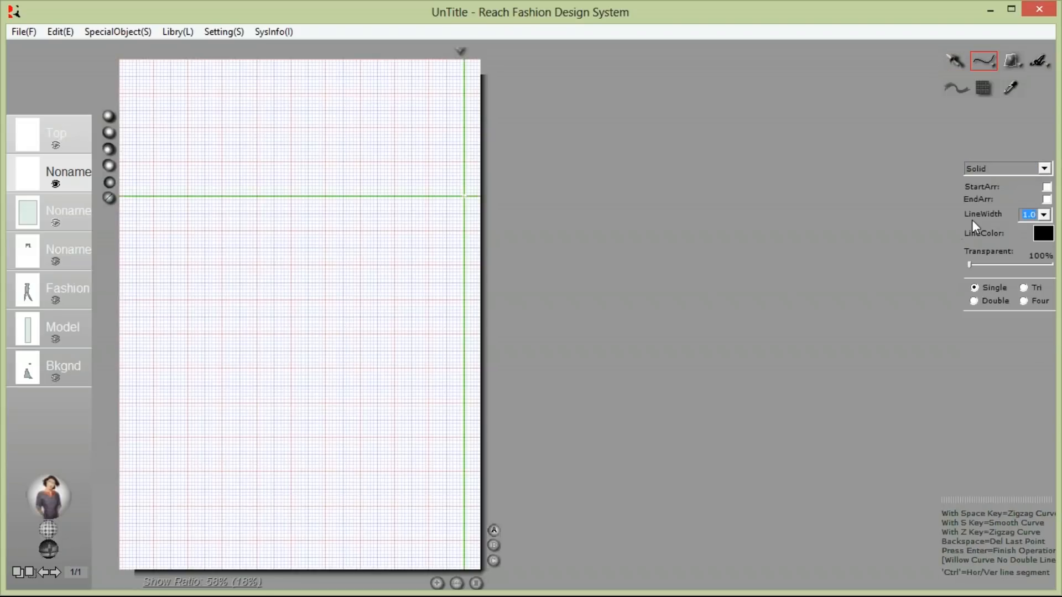
pyautogui.write('5')
# - Start a trouser panel outline on the grid with a curved waistline and a curve down the outer hip
pyautogui.moveTo(157, 128); pyautogui.dragTo(349, 294)
pyautogui.rightClick(349, 301)
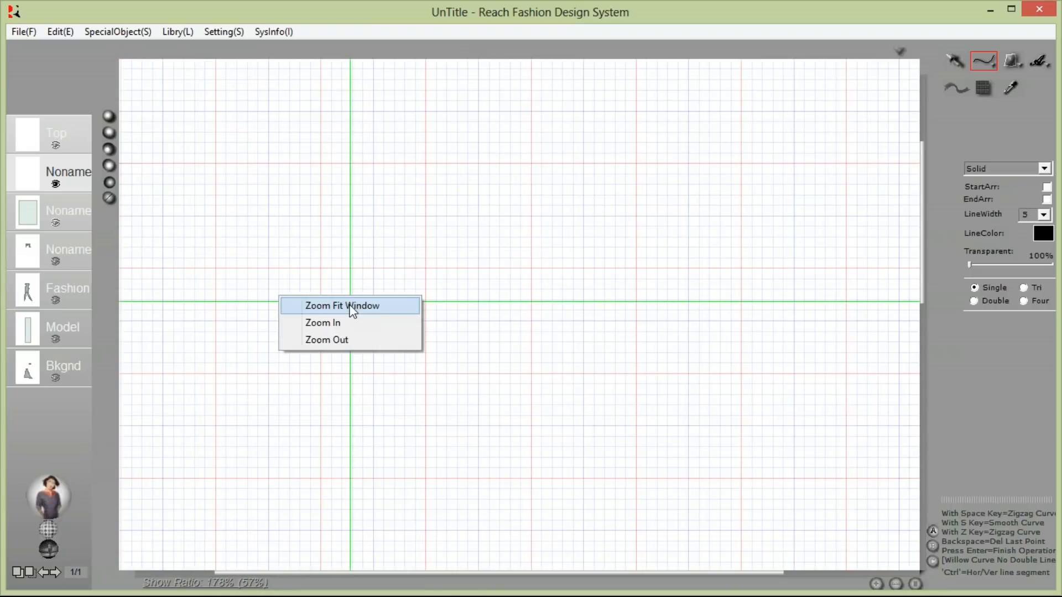
pyautogui.click(350, 306)
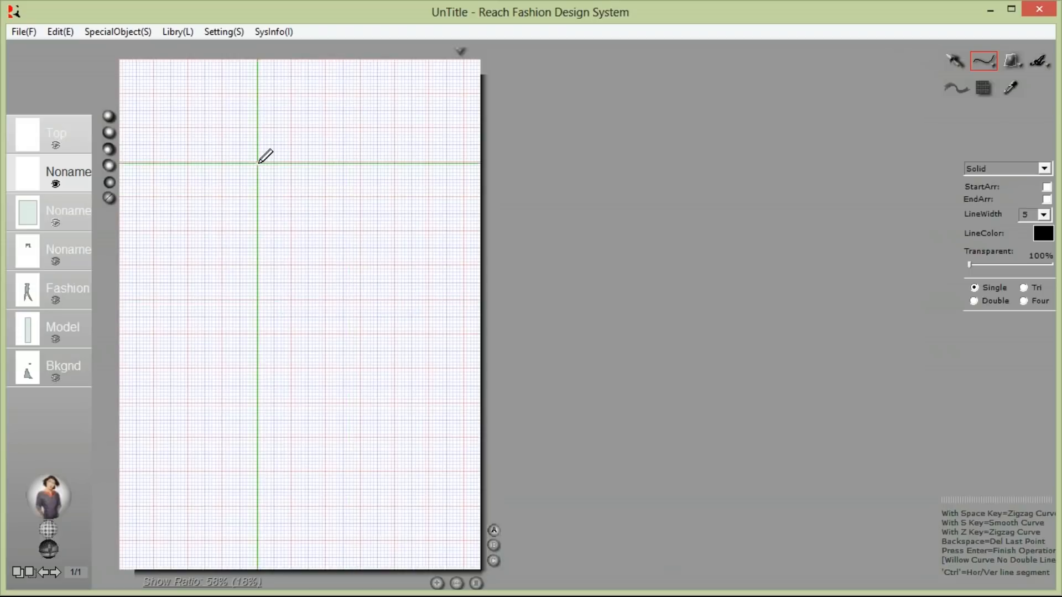
pyautogui.moveTo(155, 113); pyautogui.dragTo(363, 467)
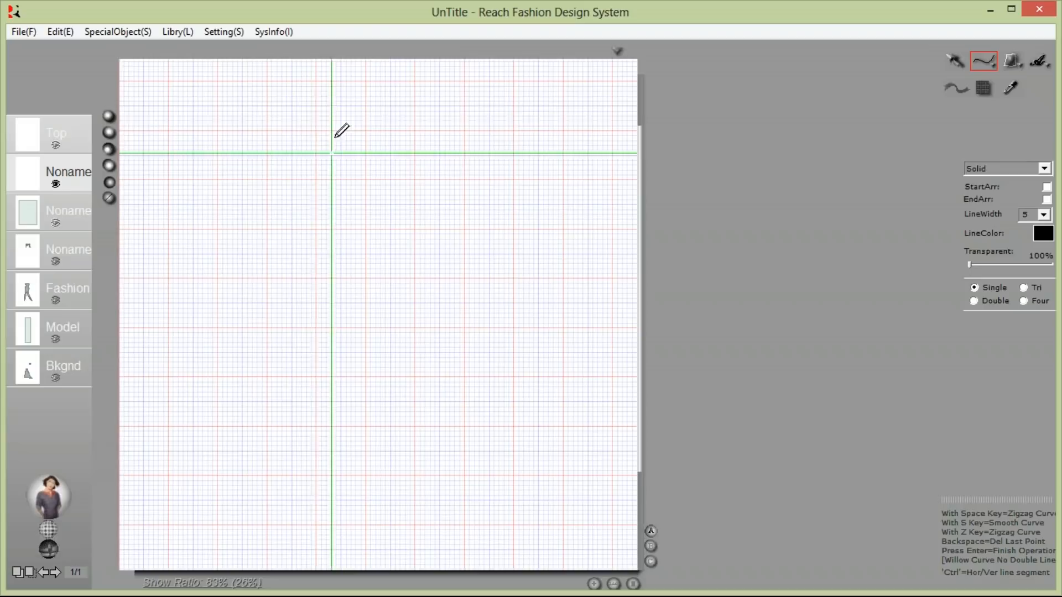
pyautogui.click(316, 130)
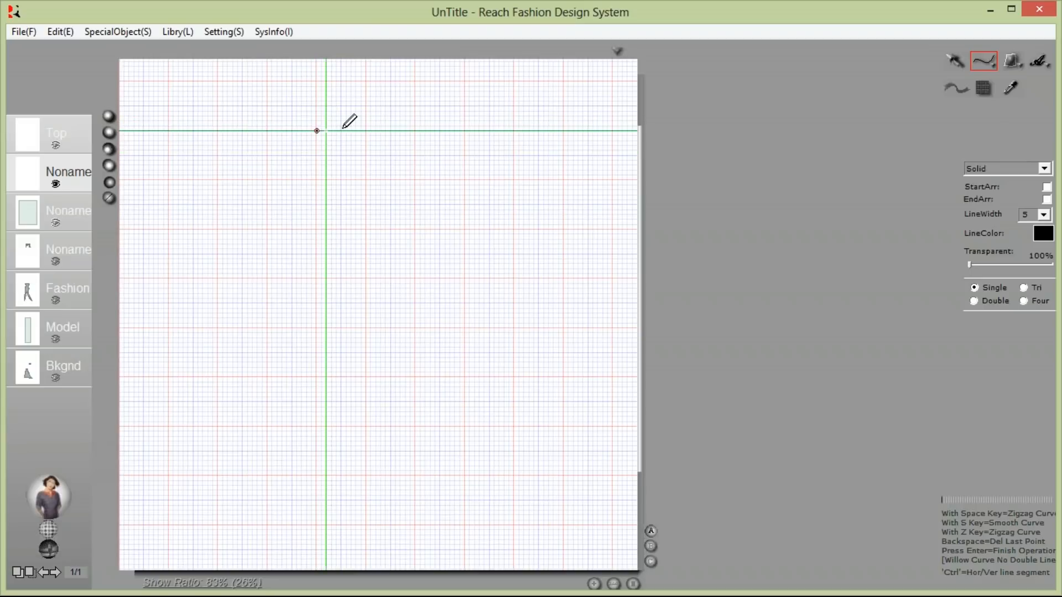
pyautogui.click(376, 121)
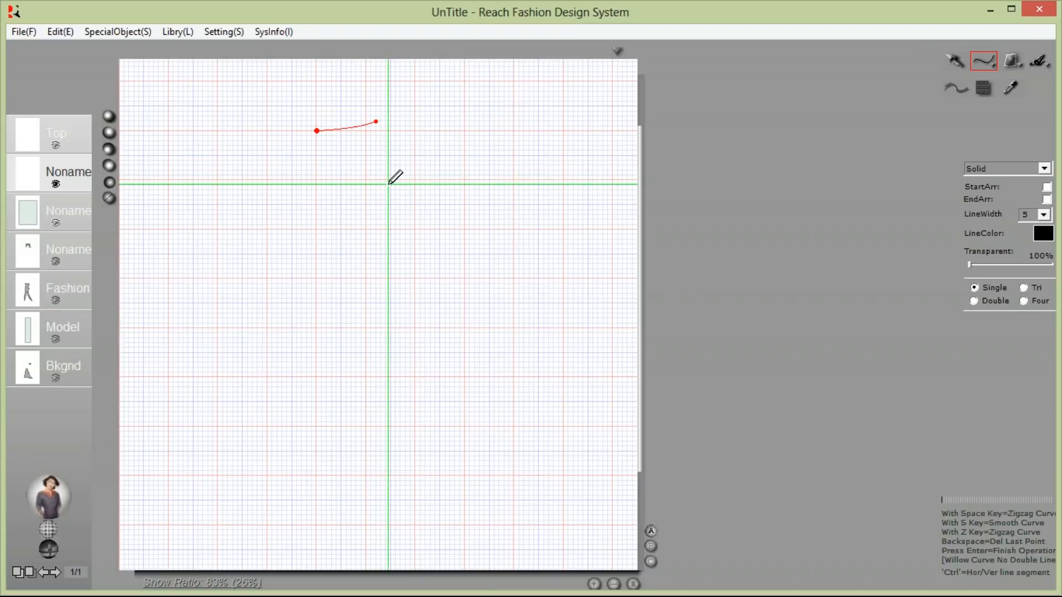
pyautogui.click(391, 197)
pyautogui.press('BackSpace')
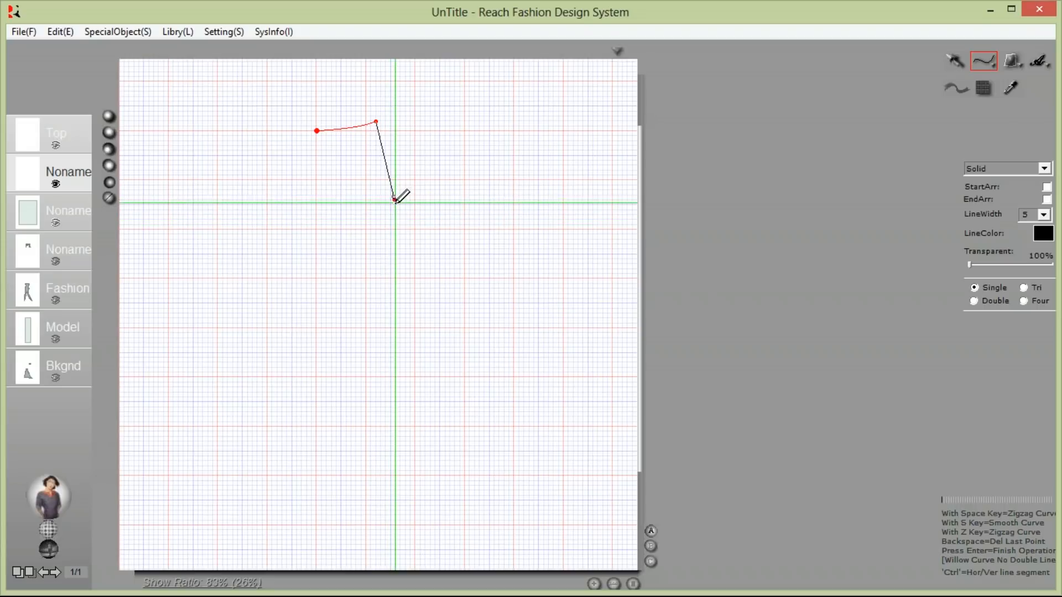
pyautogui.click(395, 200)
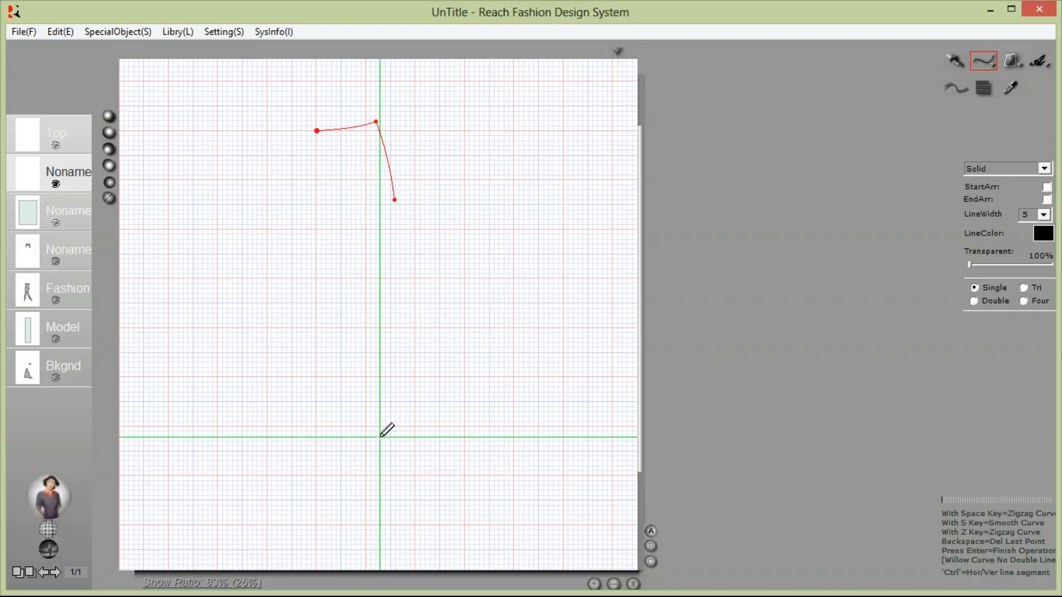
# - Complete the trouser outline with the outer leg, straight hem, curved inner leg and front edge, closing it without transforming it into a slice
pyautogui.click(379, 437)
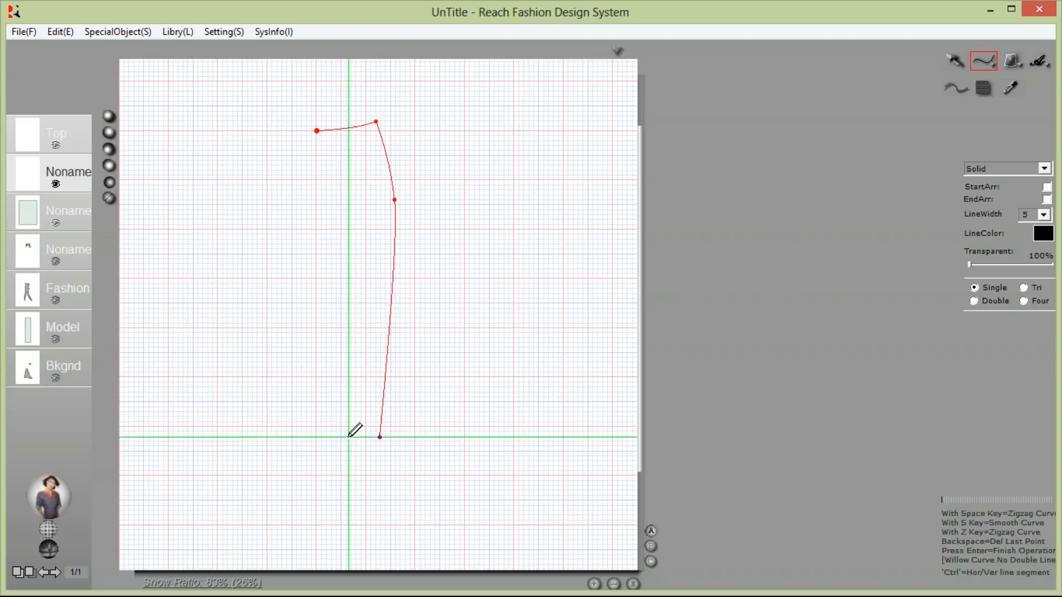
pyautogui.click(345, 437)
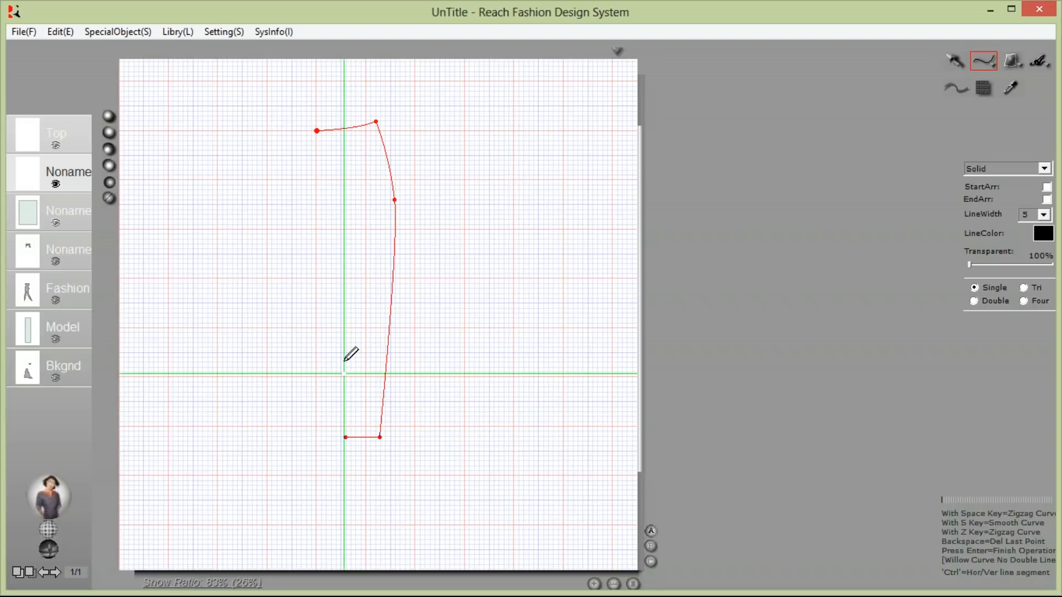
pyautogui.click(319, 201)
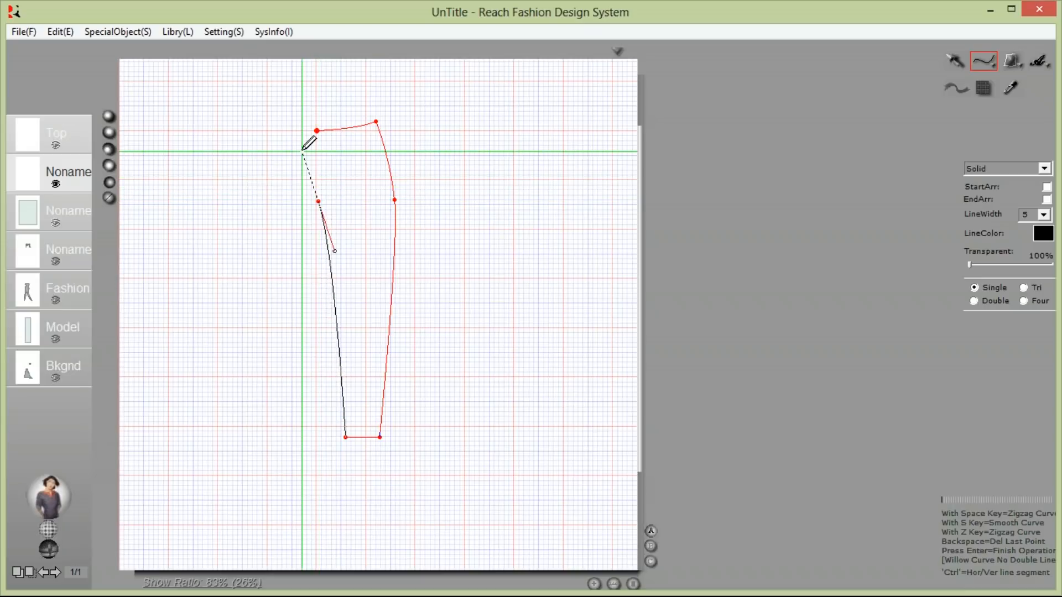
pyautogui.press('Return')
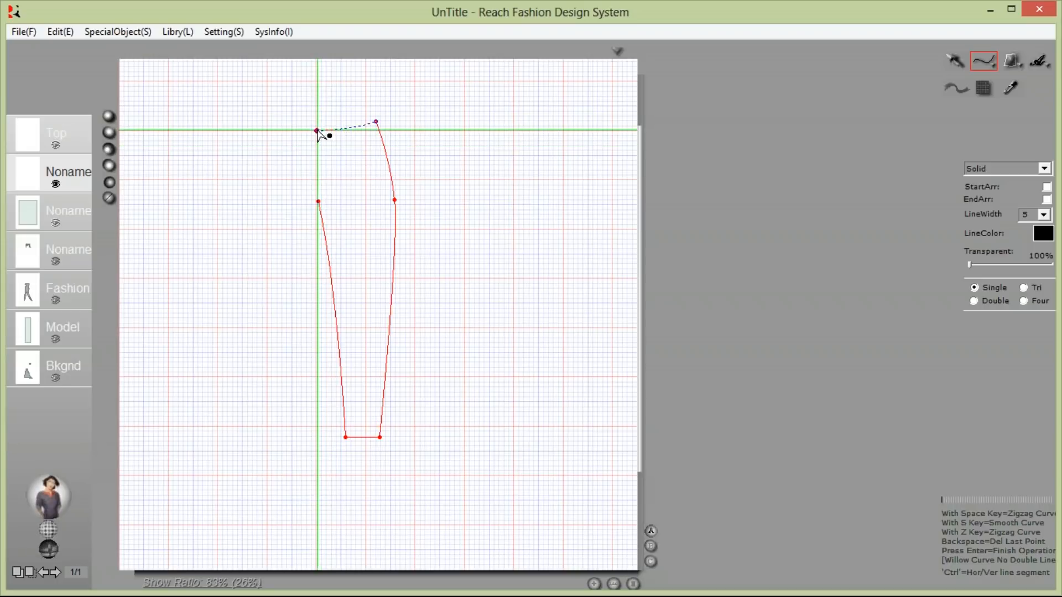
pyautogui.click(319, 133)
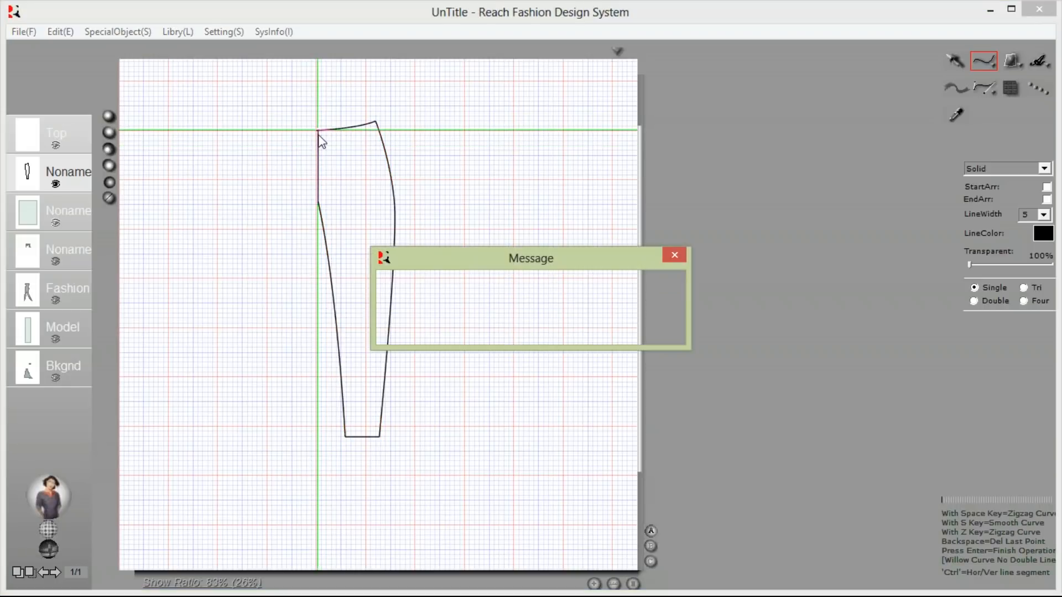
pyautogui.click(652, 328)
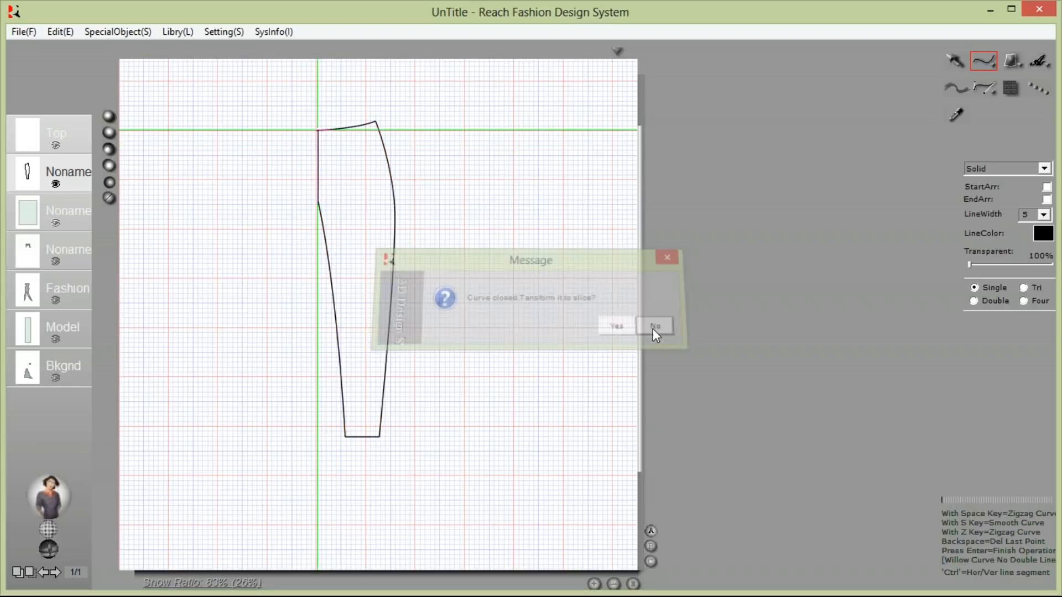
# - Adjust the trouser outline's control points at the crotch and front waist corner so the corner joins cleanly
pyautogui.click(984, 88)
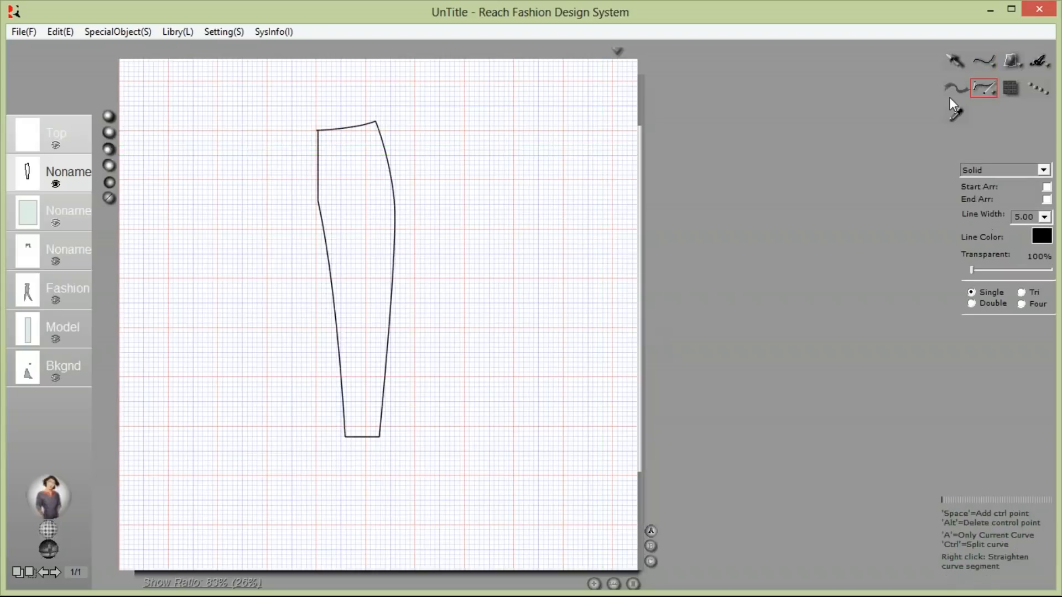
pyautogui.moveTo(232, 90); pyautogui.dragTo(476, 249)
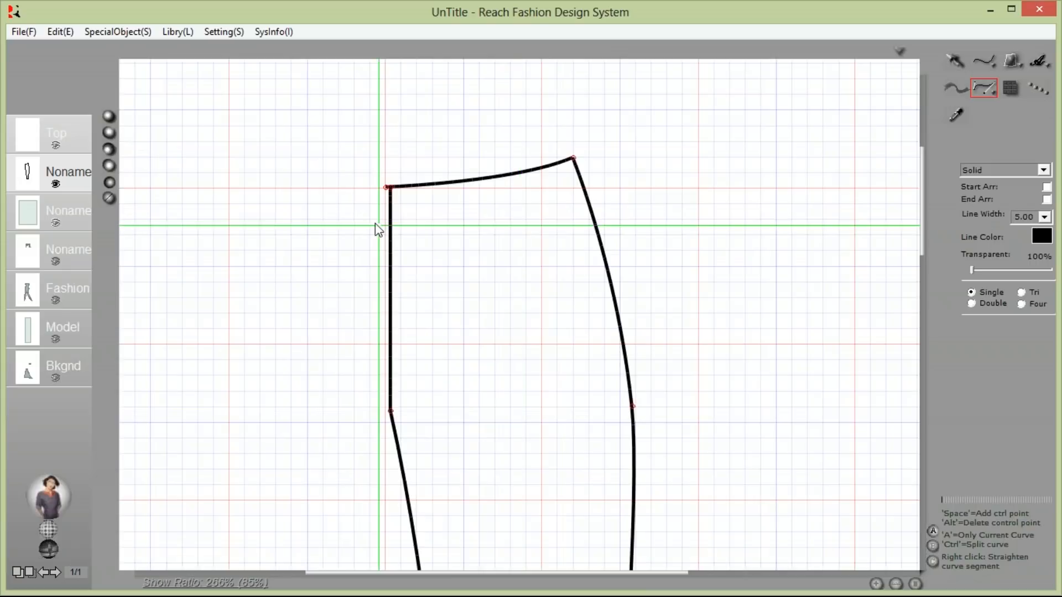
pyautogui.click(388, 188)
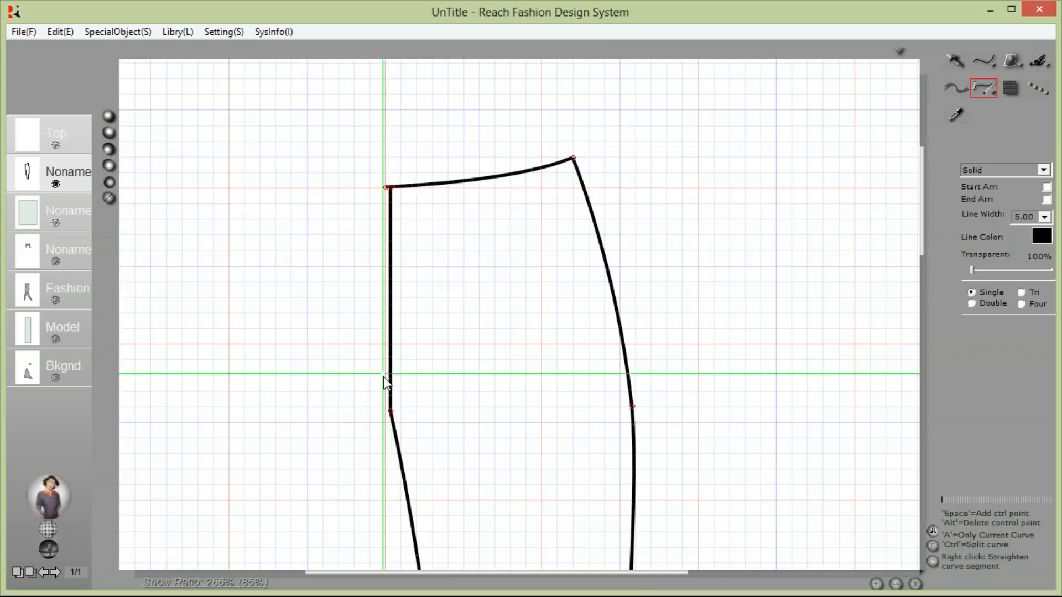
pyautogui.moveTo(390, 416); pyautogui.dragTo(386, 415)
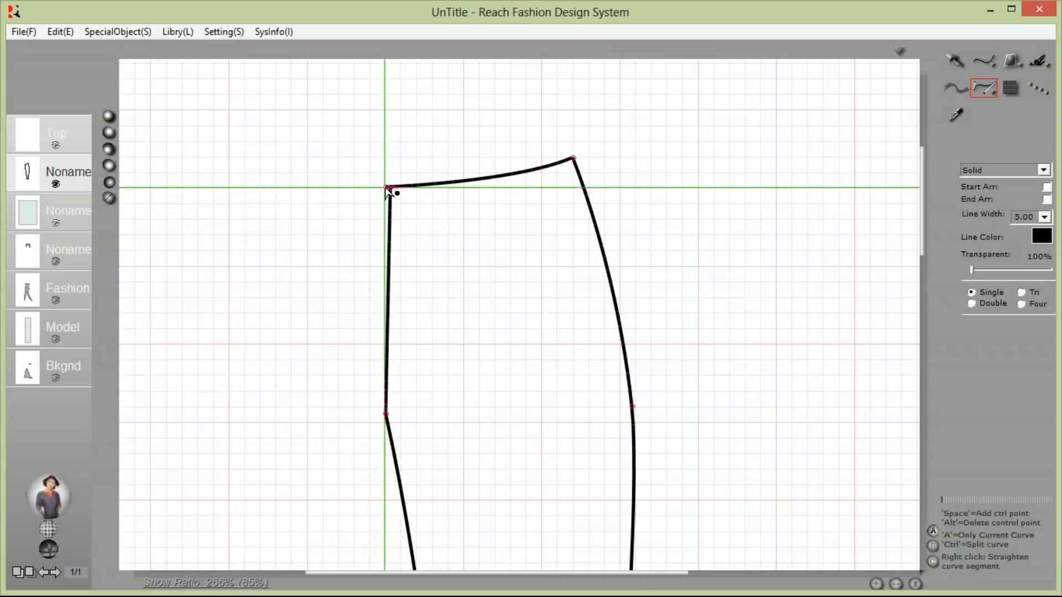
pyautogui.moveTo(387, 188)
pyautogui.mouseDown()
pyautogui.moveTo(386, 168)
pyautogui.moveTo(399, 157)
pyautogui.moveTo(391, 187)
pyautogui.mouseUp()
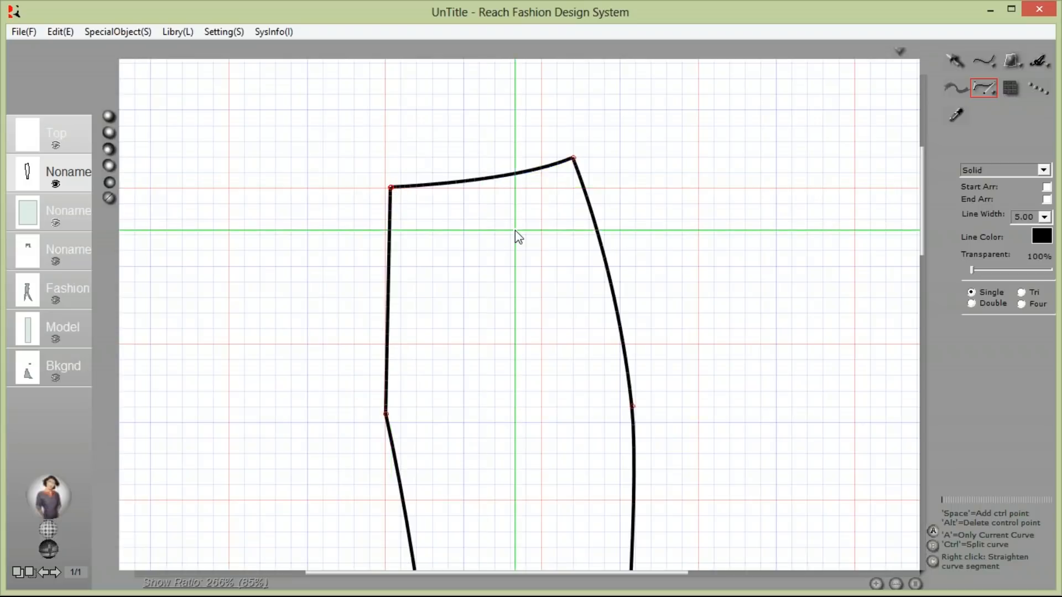
# - Draw the waistband above the trouser waistline, with a short front edge, a curved upper edge and a slanted outer end meeting the hip corner
pyautogui.click(983, 59)
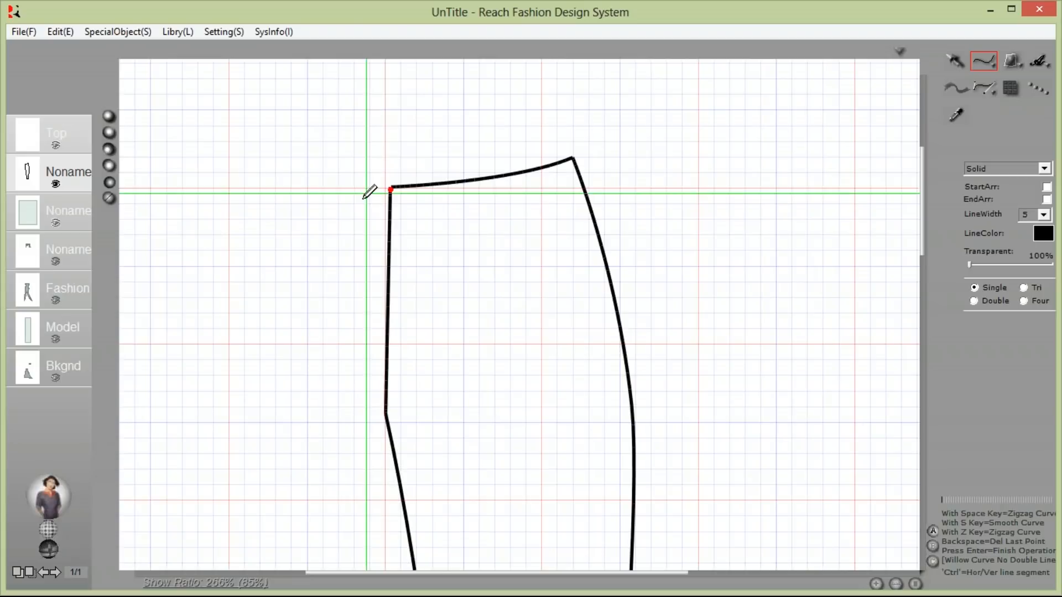
pyautogui.click(387, 166)
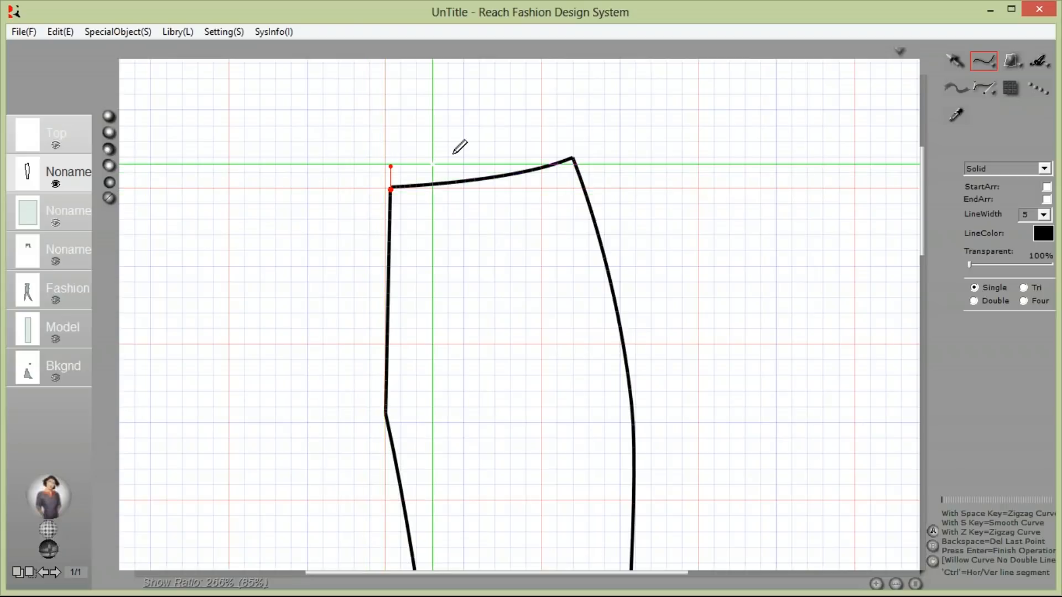
pyautogui.click(564, 135)
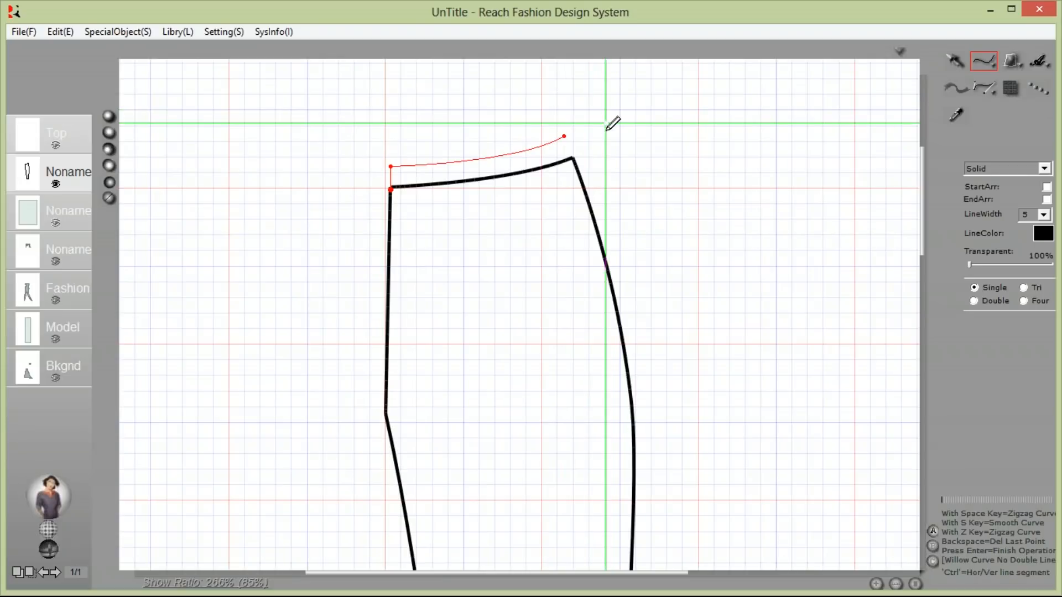
pyautogui.doubleClick(573, 159)
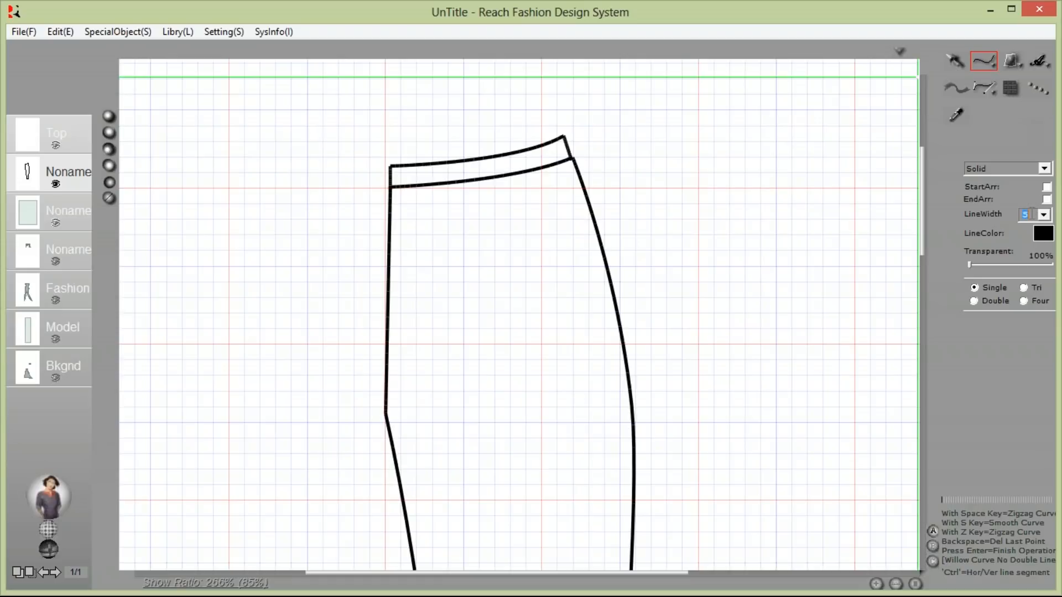
# - Draw a narrow closed belt loop across the waistband with line width 4, without transforming it into a slice
pyautogui.click(453, 162)
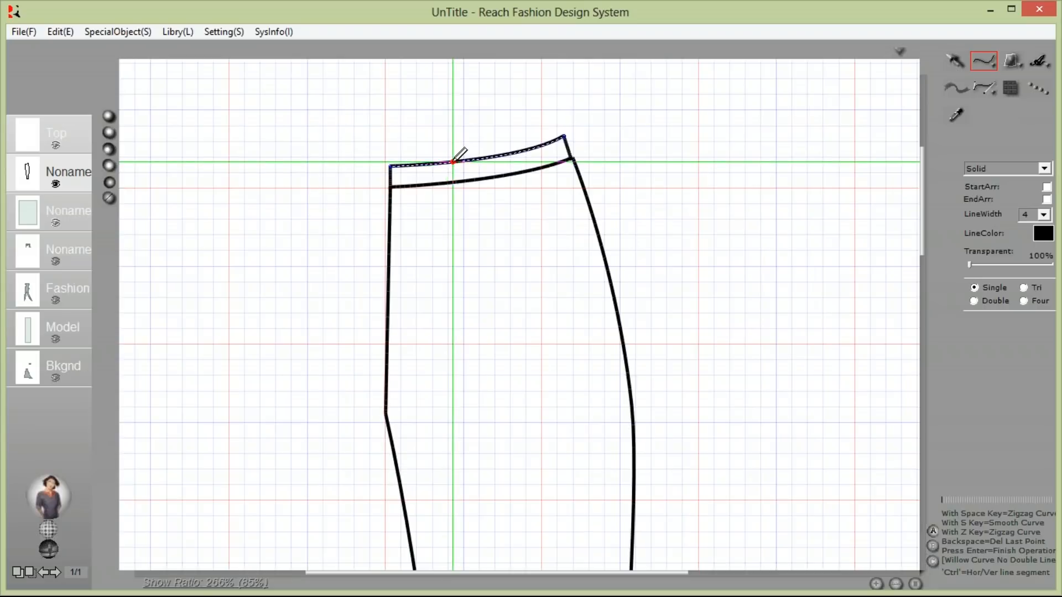
pyautogui.click(465, 160)
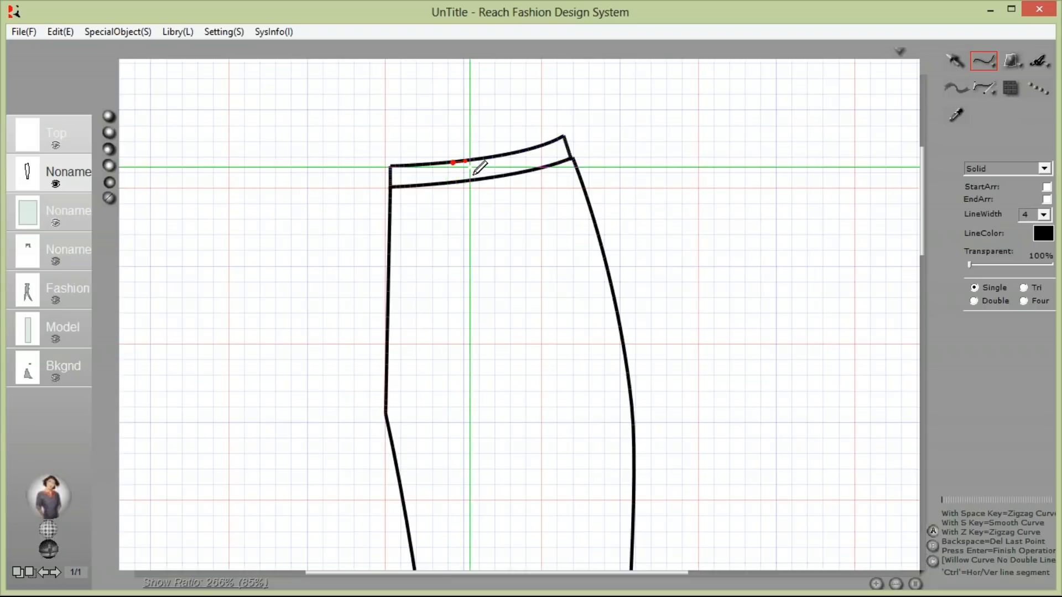
pyautogui.click(476, 208)
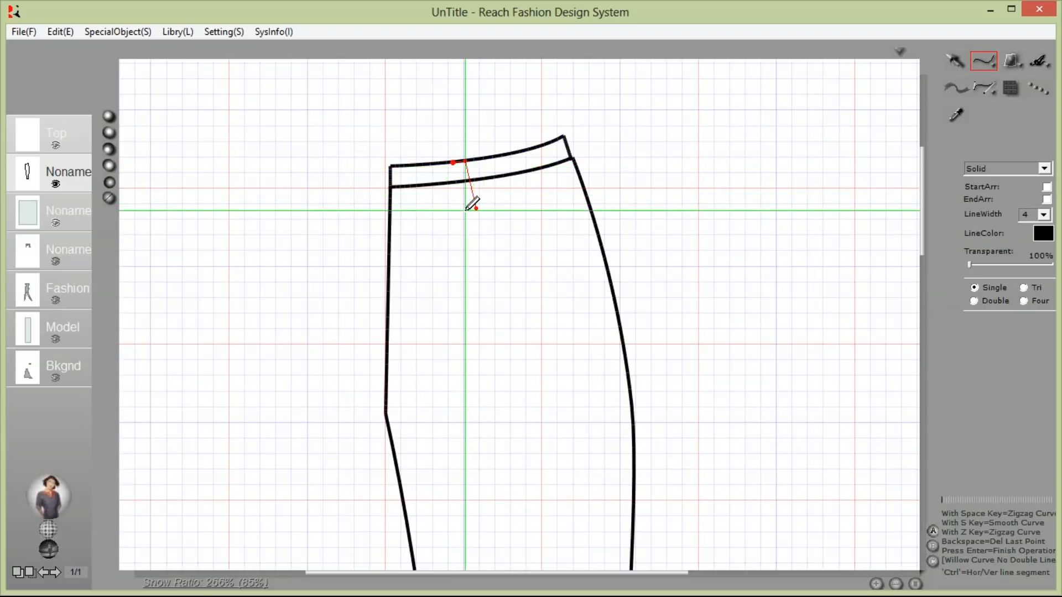
pyautogui.click(461, 211)
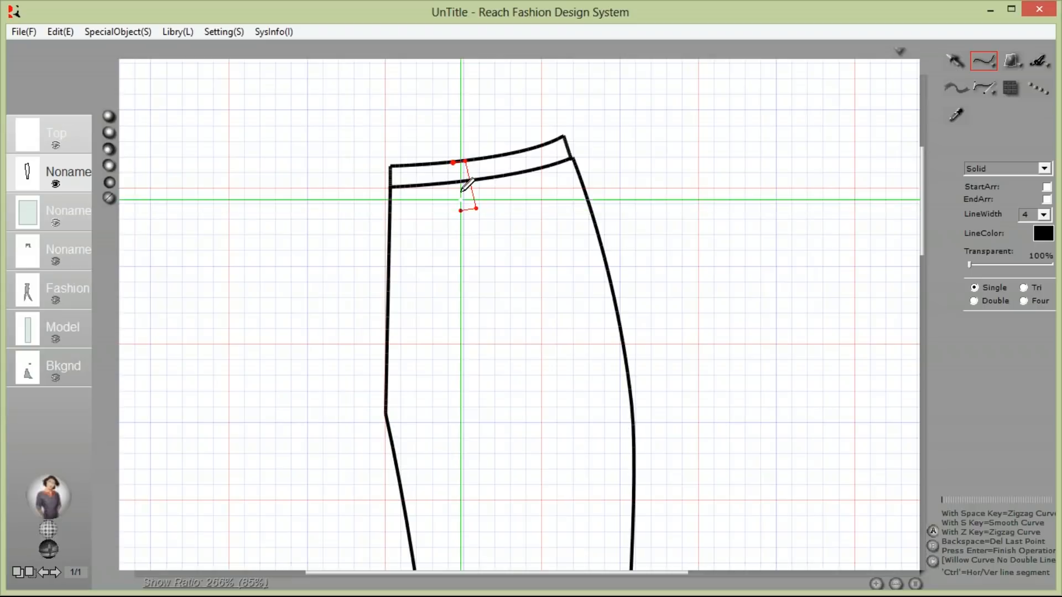
pyautogui.click(452, 161)
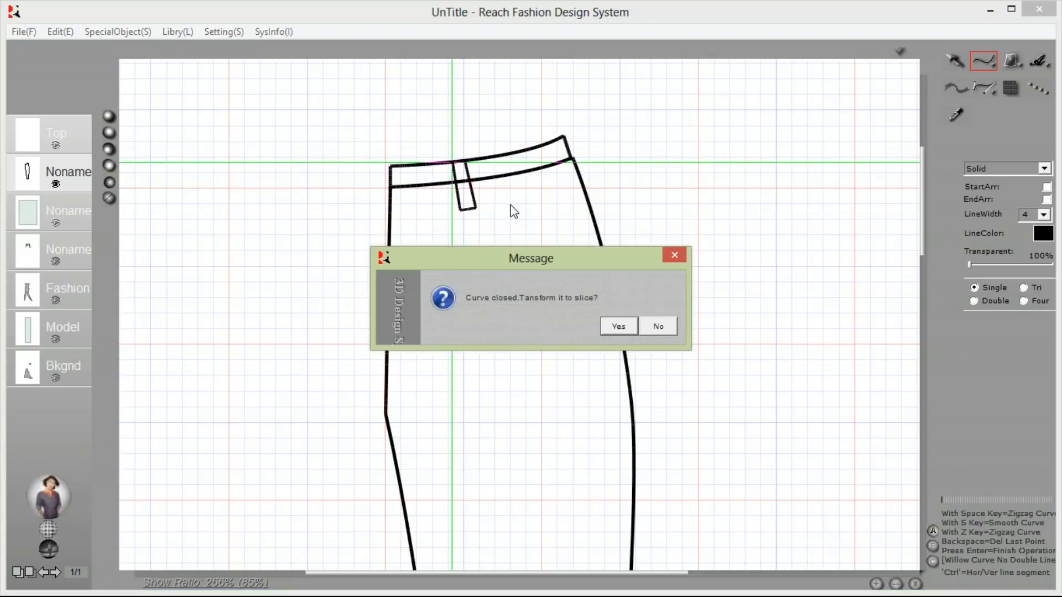
pyautogui.click(659, 327)
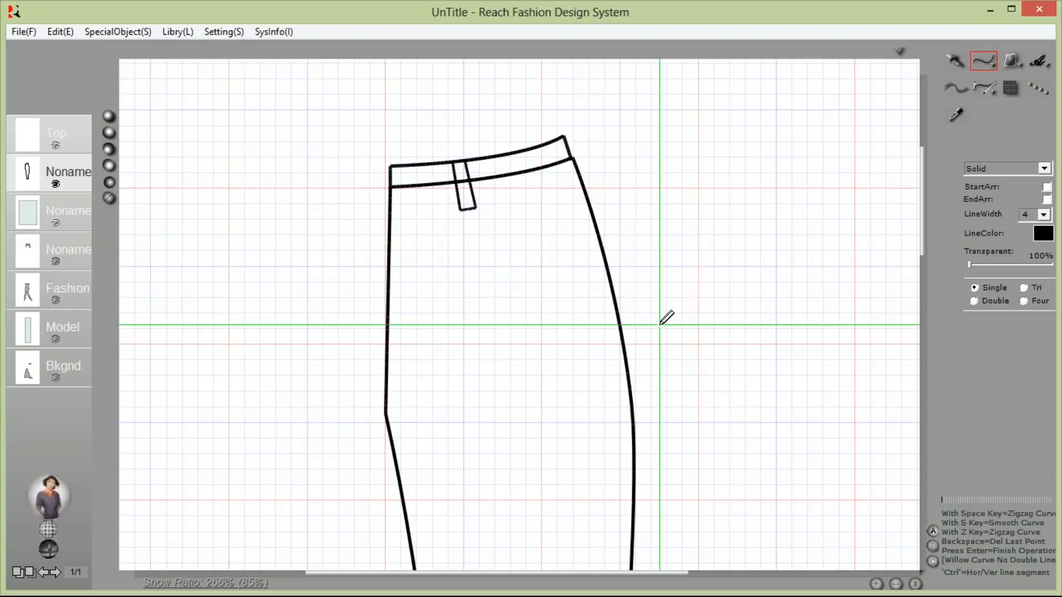
# - Hide the big cross cursor and adjust the lower control points of the belt loop
pyautogui.click(985, 88)
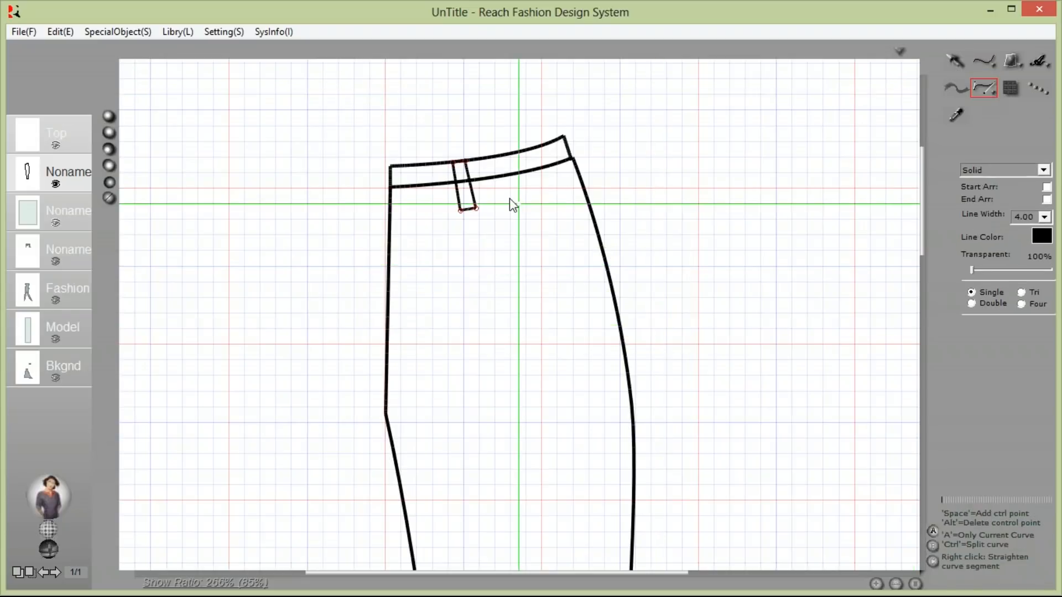
pyautogui.click(231, 33)
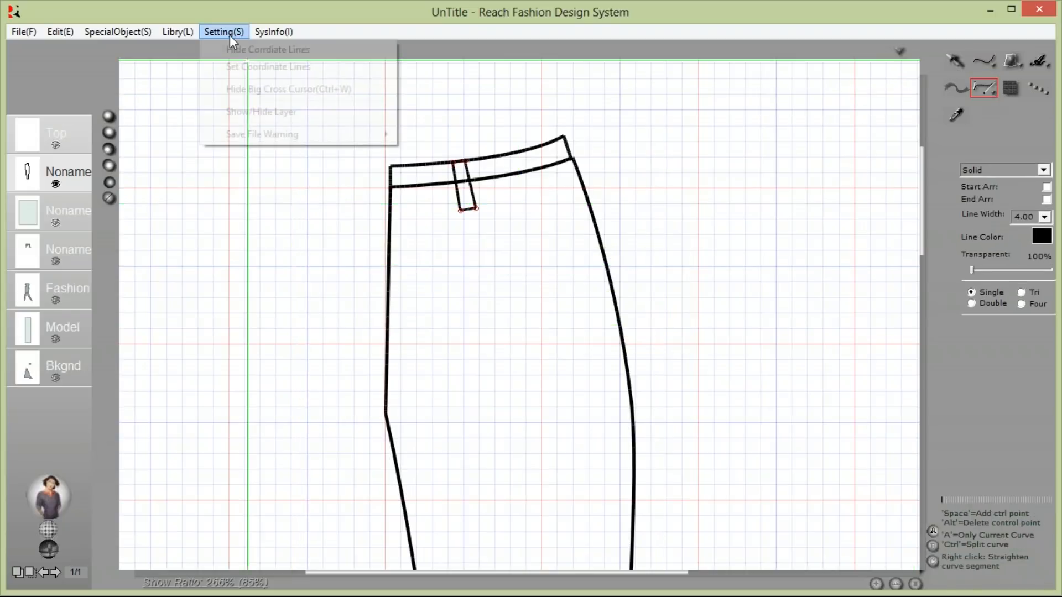
pyautogui.click(255, 91)
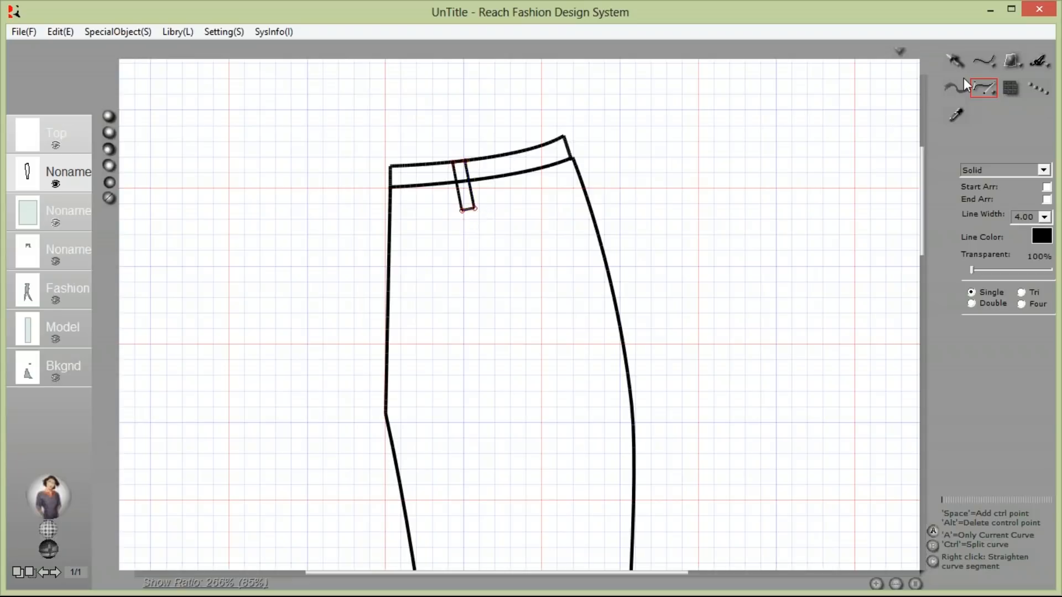
# - Draw a curved front pocket opening from the waistline beside the belt loop to the outer hip edge
pyautogui.click(984, 61)
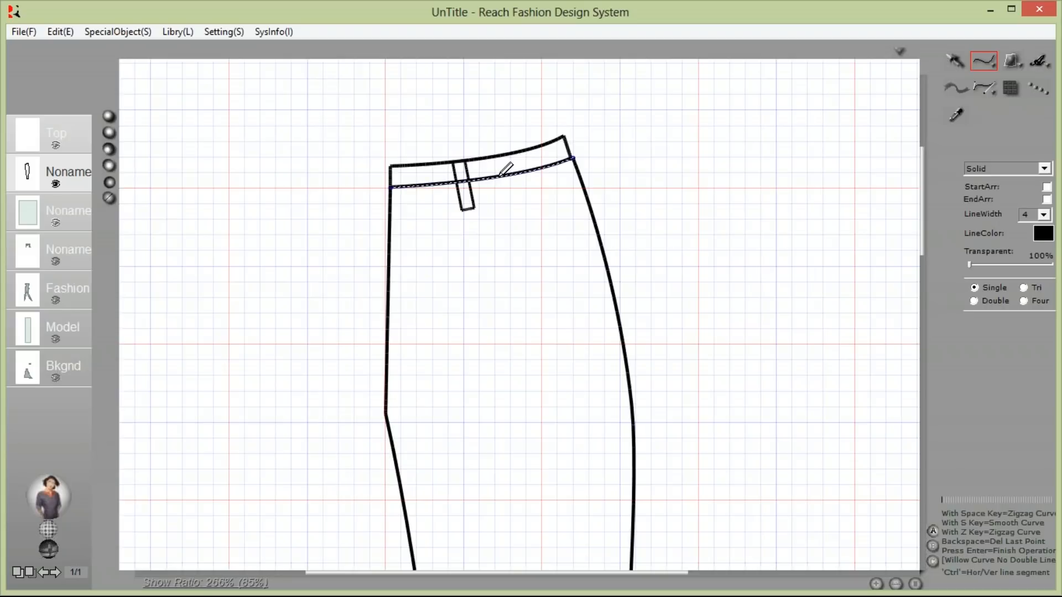
pyautogui.click(503, 175)
pyautogui.moveTo(588, 206); pyautogui.dragTo(673, 180)
pyautogui.press('Return')
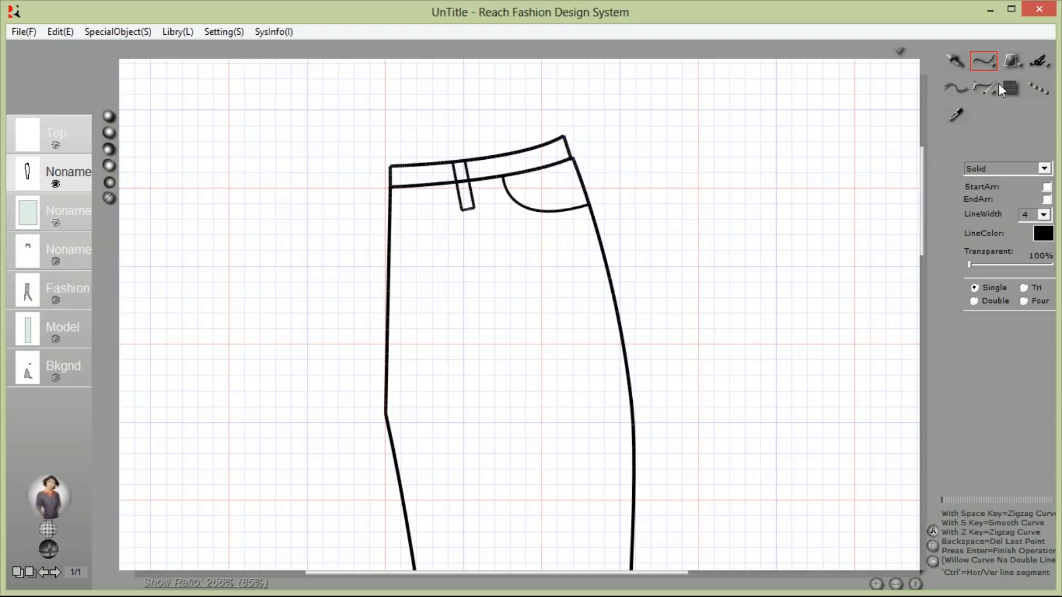
# - Select the waistband curve and move its outer end points outward so the waistband extends past the hip corner
pyautogui.click(956, 62)
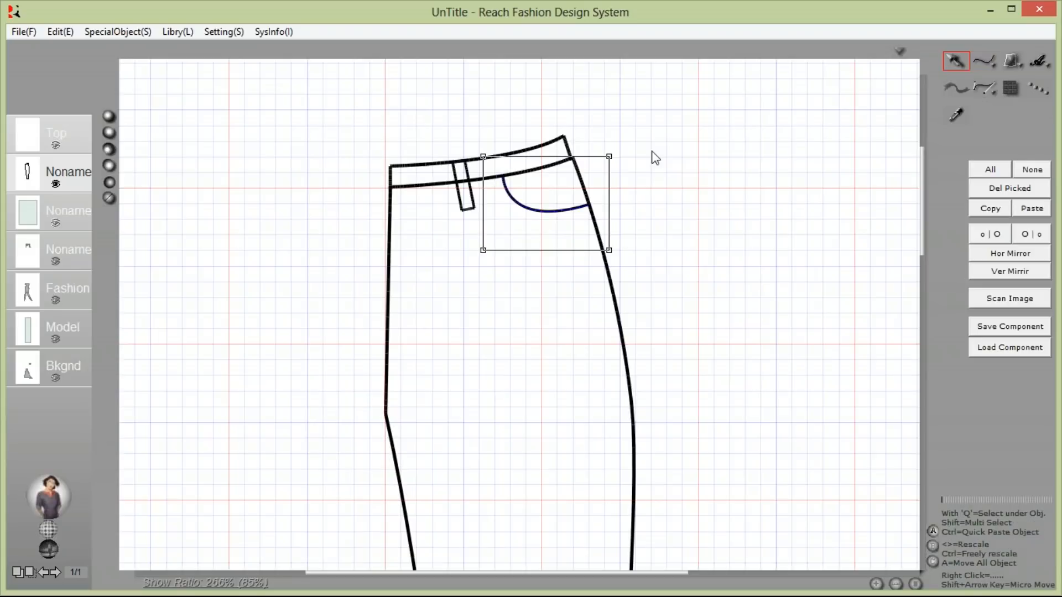
pyautogui.click(538, 146)
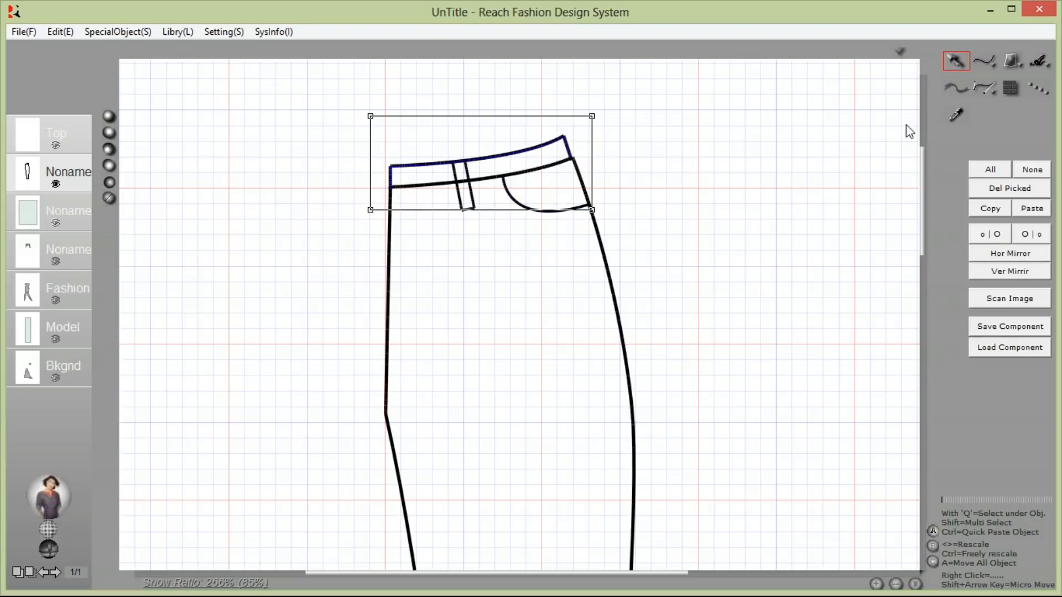
pyautogui.click(987, 85)
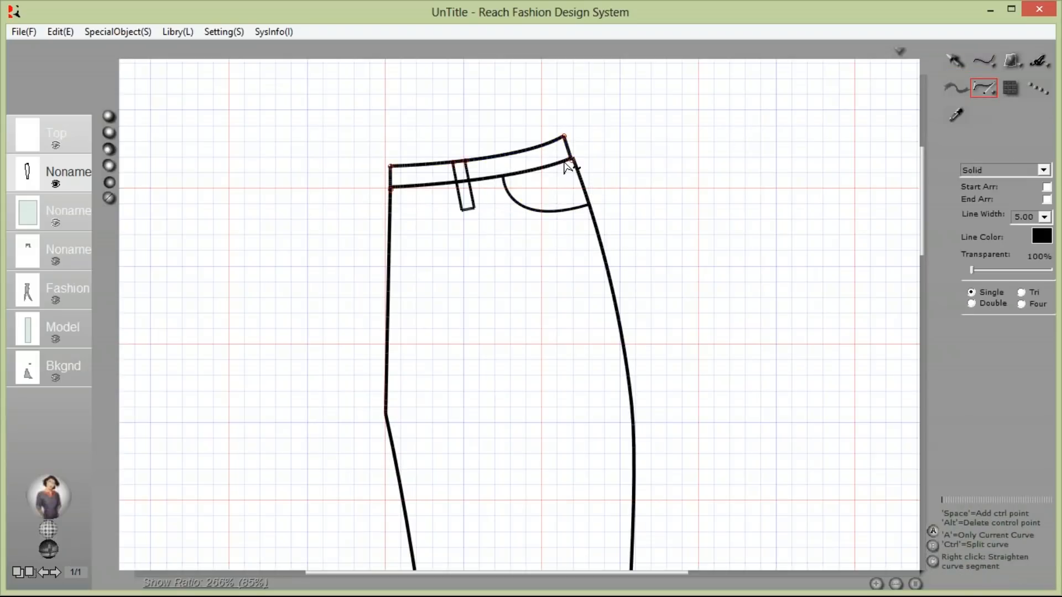
pyautogui.moveTo(575, 164); pyautogui.dragTo(578, 131)
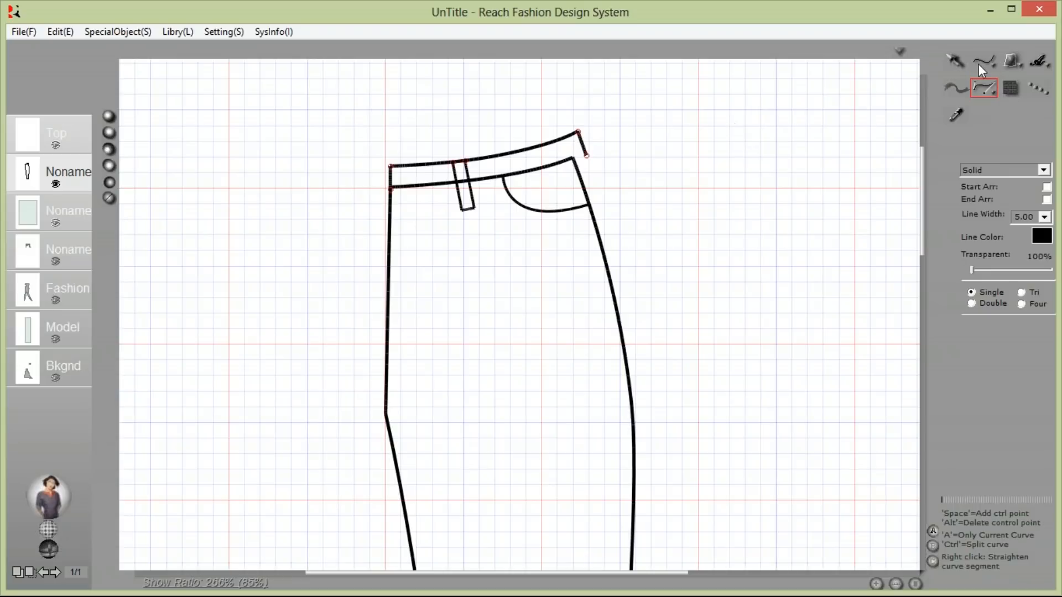
# - Draw a second outer leg line from the waistband's extended end around the hip and down to the hem, joining the hem corner
pyautogui.click(981, 62)
pyautogui.click(586, 155)
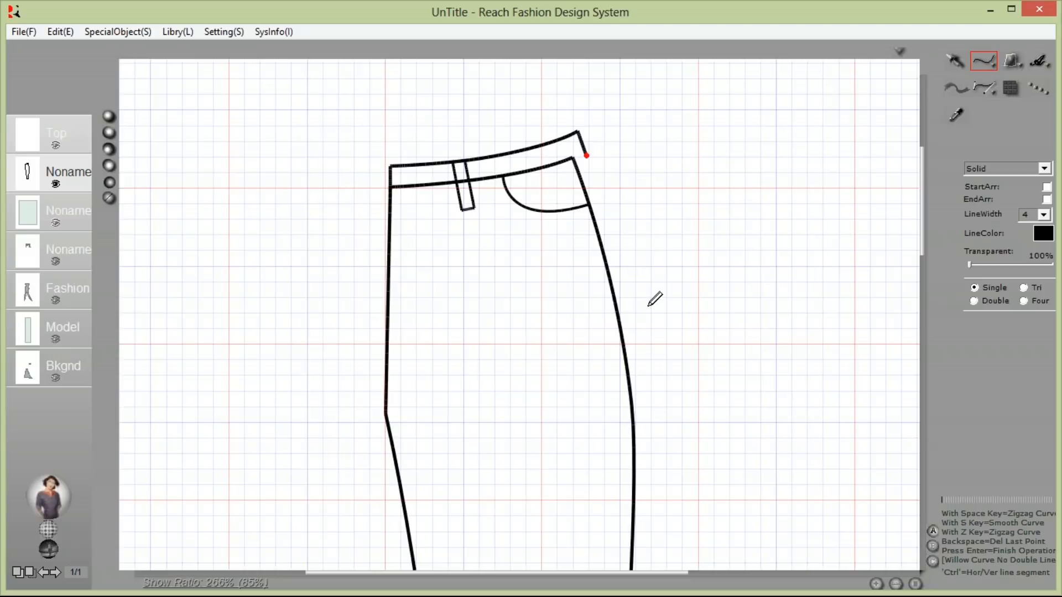
pyautogui.scroll(-2, 655, 299)
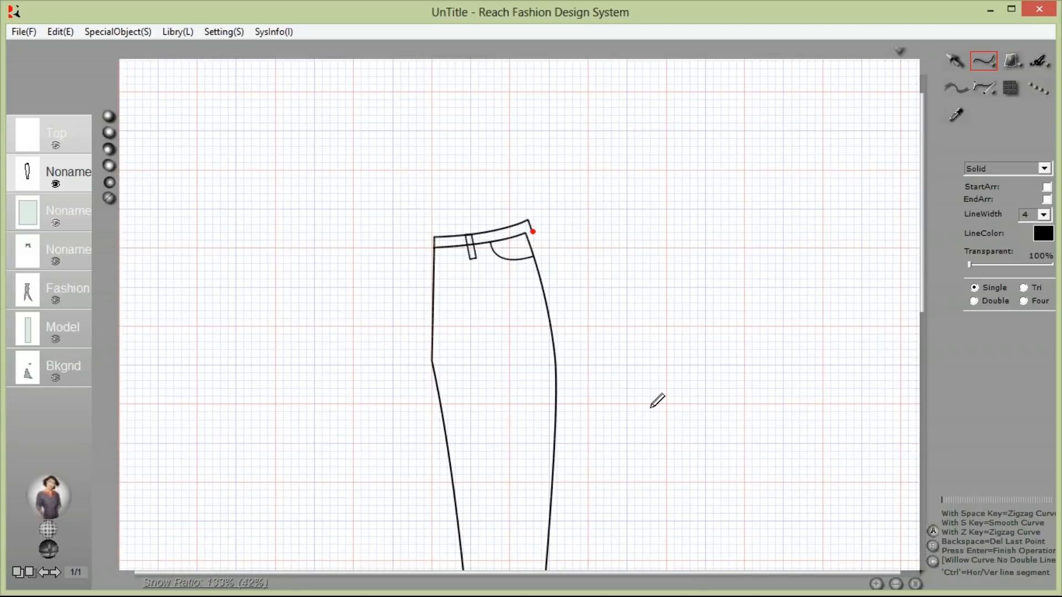
pyautogui.scroll(-3, 653, 406)
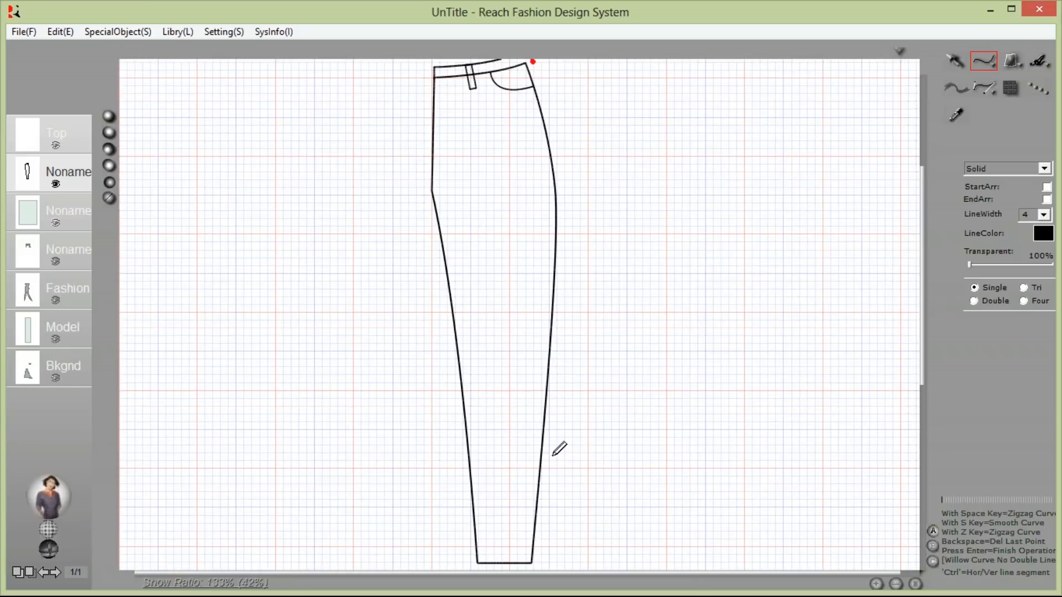
pyautogui.click(560, 179)
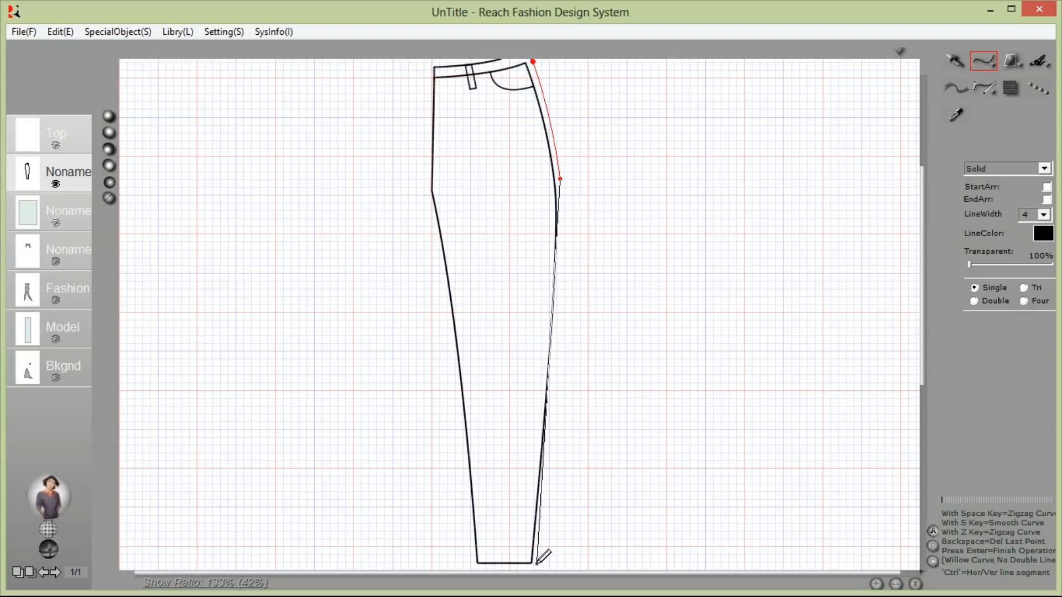
pyautogui.click(537, 564)
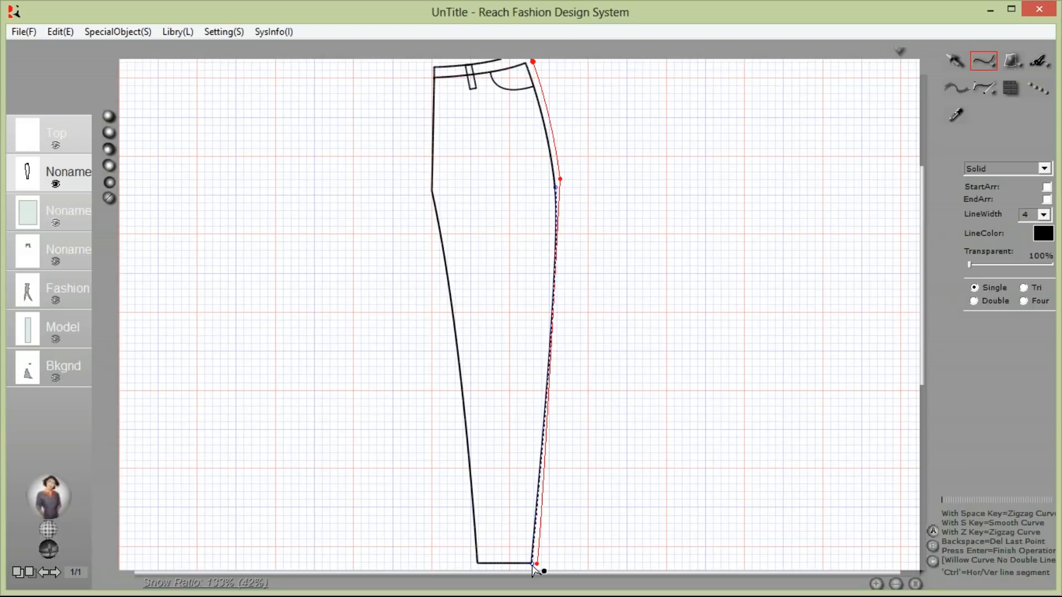
pyautogui.press('Return')
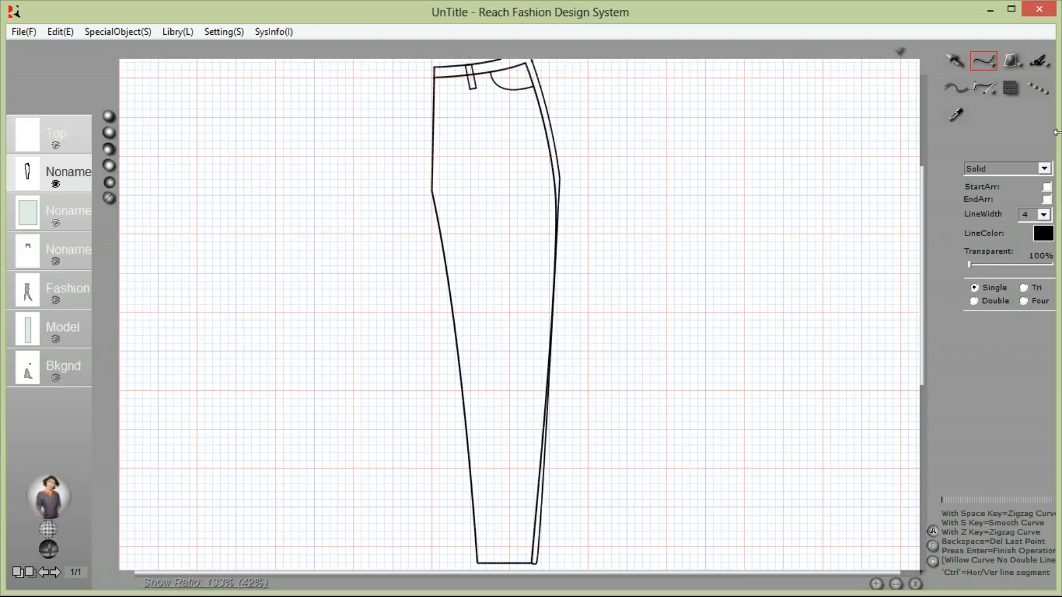
# - Bend the lower segment of the second outer leg line so it runs evenly alongside the original outer leg
pyautogui.click(984, 89)
pyautogui.click(557, 378)
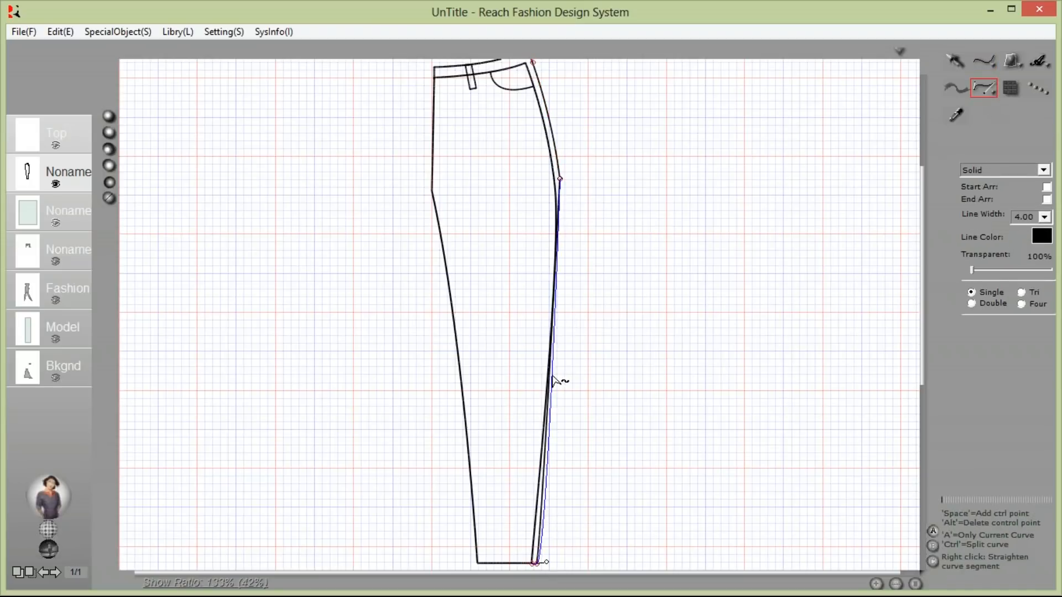
pyautogui.moveTo(558, 276); pyautogui.dragTo(559, 275)
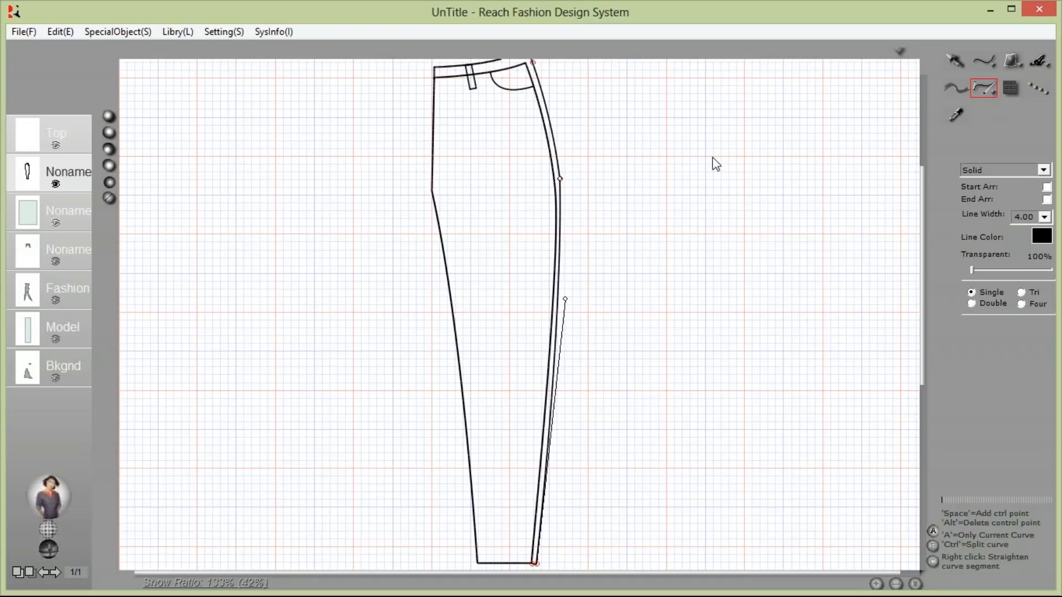
# - Draw a short line connecting the waistline's outer corner to the lower outer end of the waistband
pyautogui.scroll(3, 713, 157)
pyautogui.moveTo(437, 145); pyautogui.dragTo(676, 317)
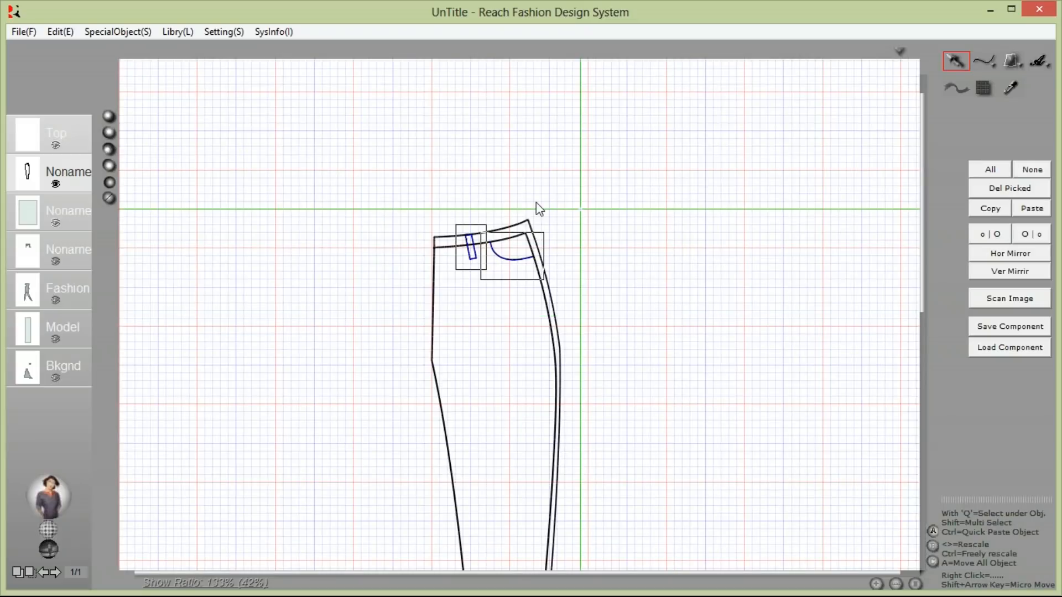
pyautogui.moveTo(467, 173); pyautogui.dragTo(684, 325)
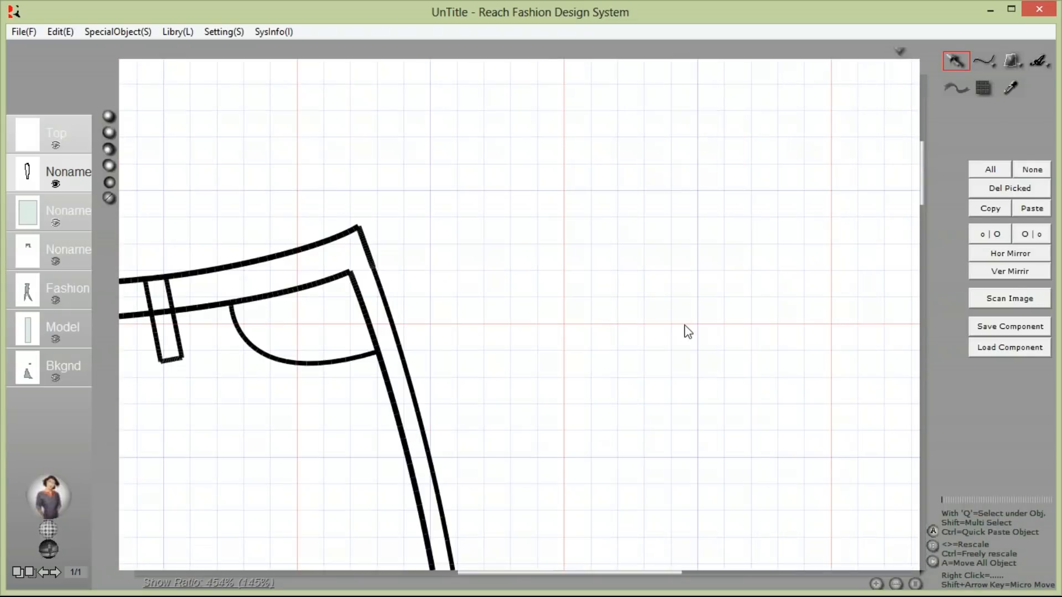
pyautogui.click(984, 60)
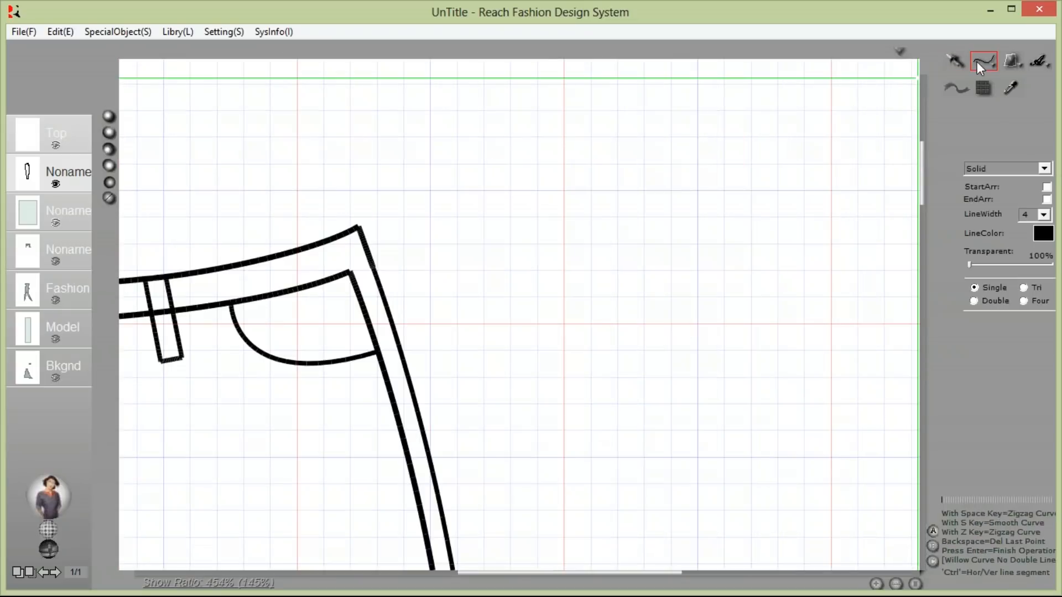
pyautogui.click(350, 272)
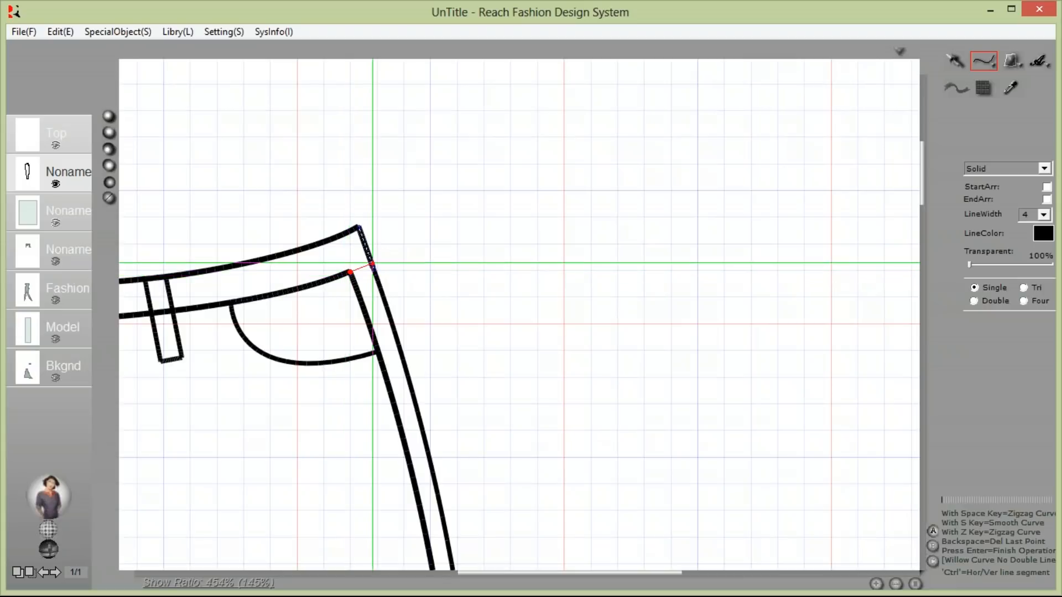
pyautogui.press('Return')
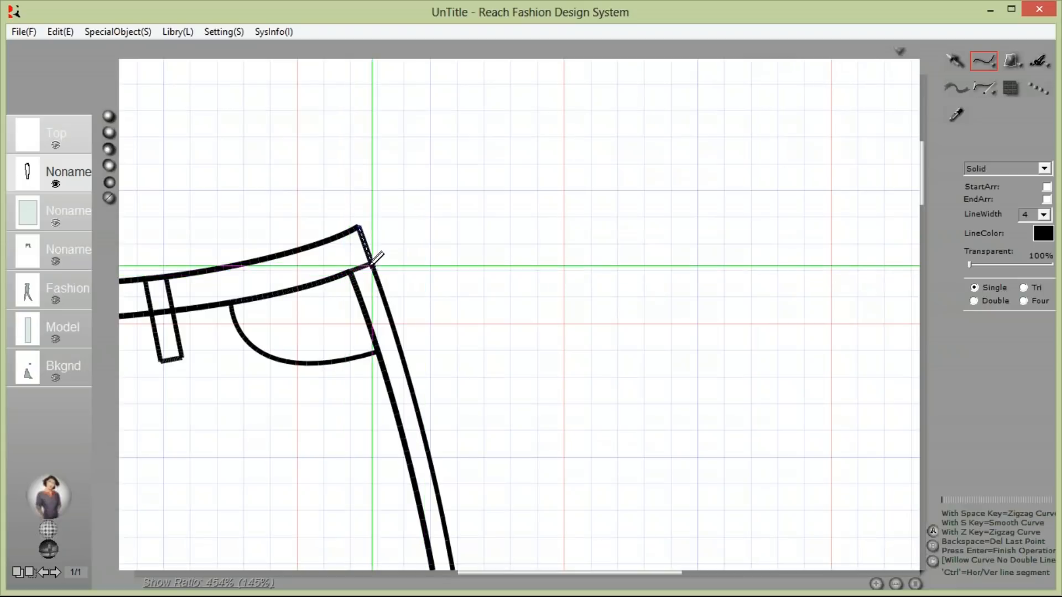
# - Draw a Dot-Dot stitch line of width 3 inside the side seam strip, from the waistband down to about mid-hip
pyautogui.press('Left')
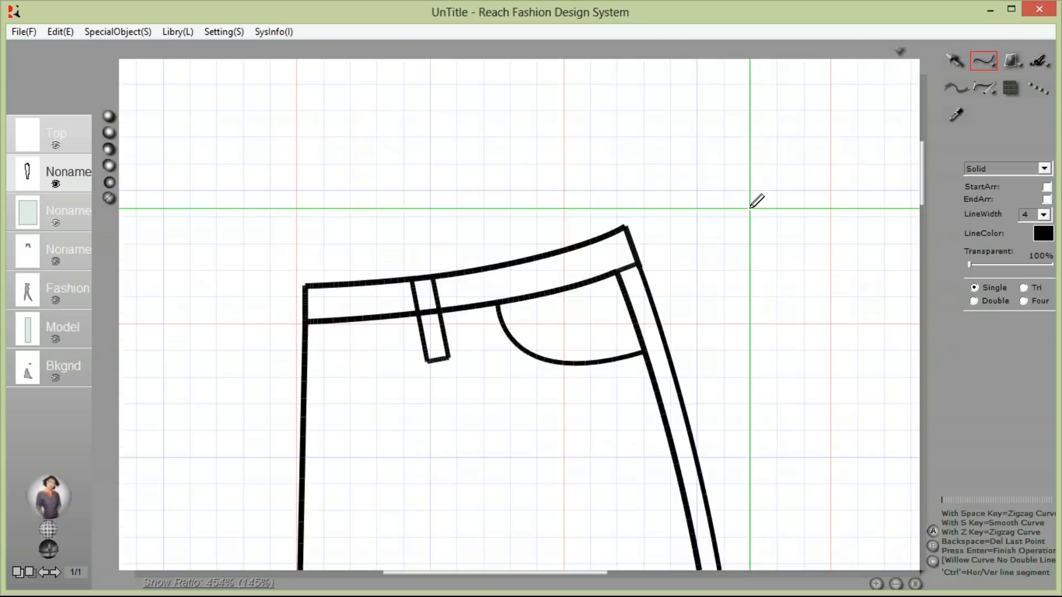
pyautogui.press('Down')
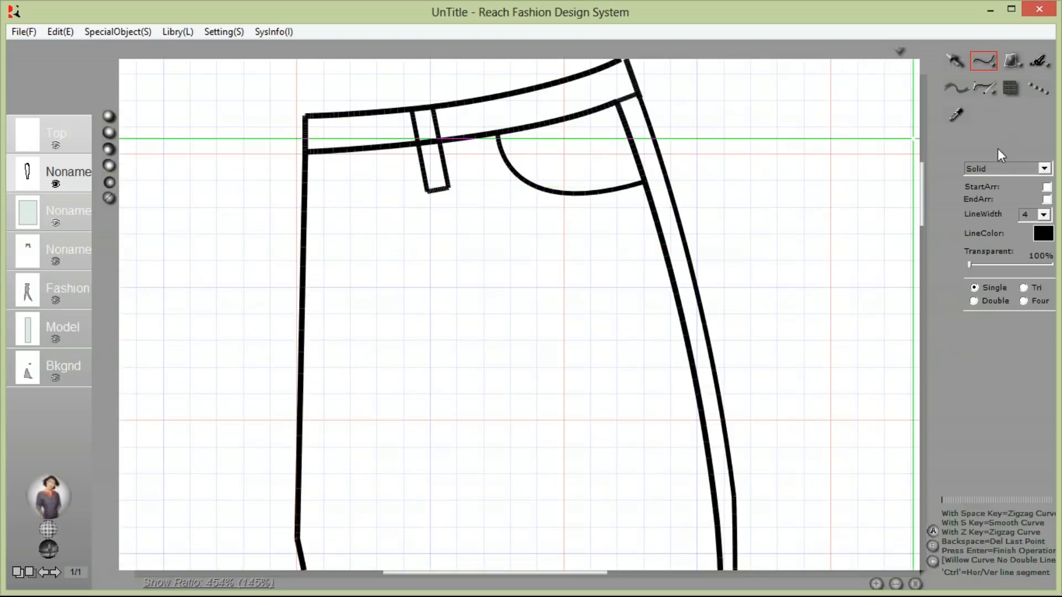
pyautogui.click(1001, 168)
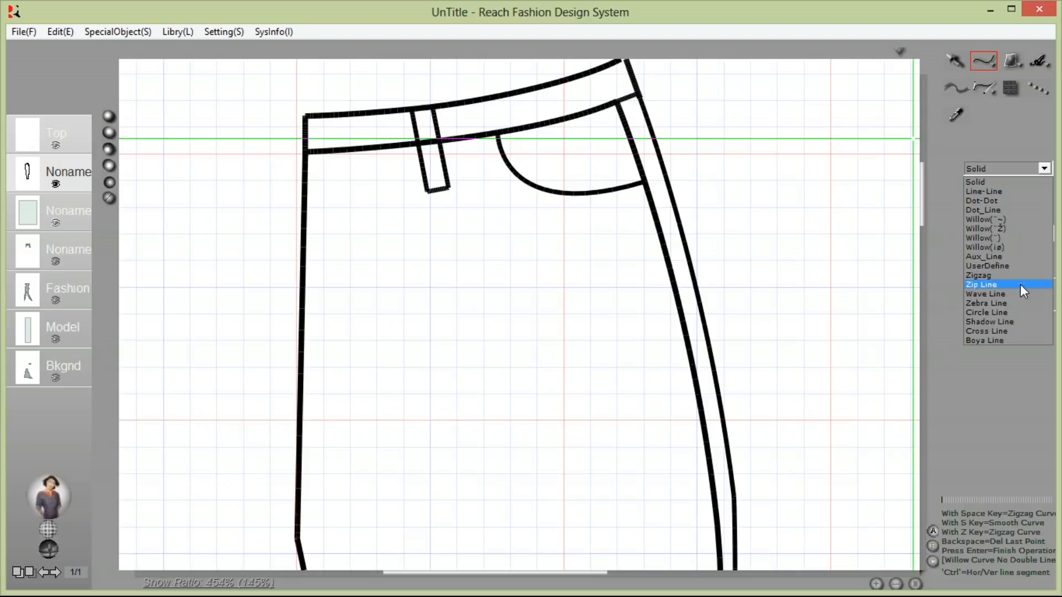
pyautogui.click(1024, 203)
pyautogui.doubleClick(1025, 215)
pyautogui.write('3')
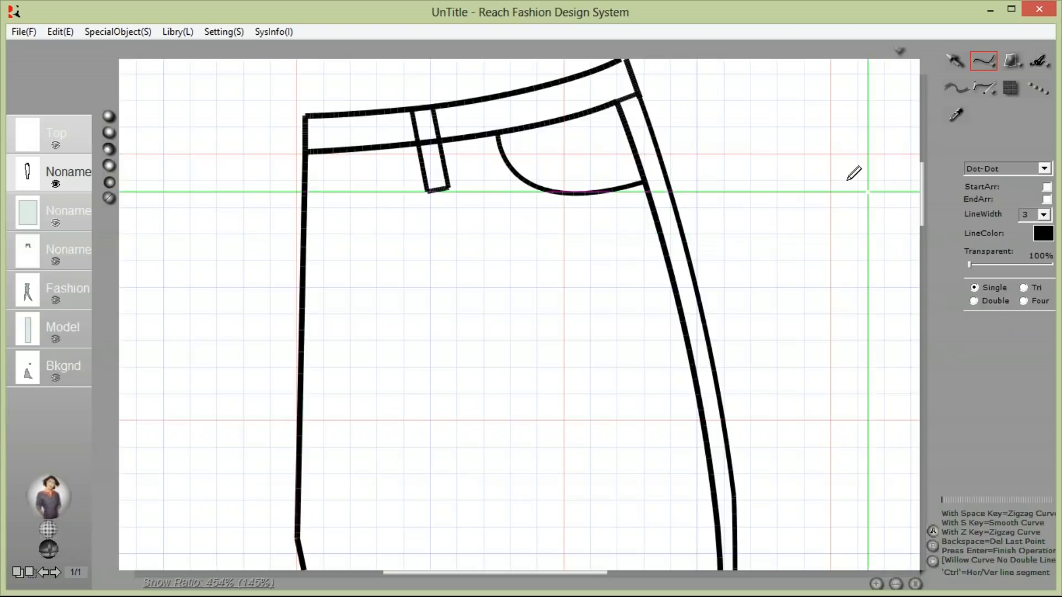
pyautogui.click(628, 100)
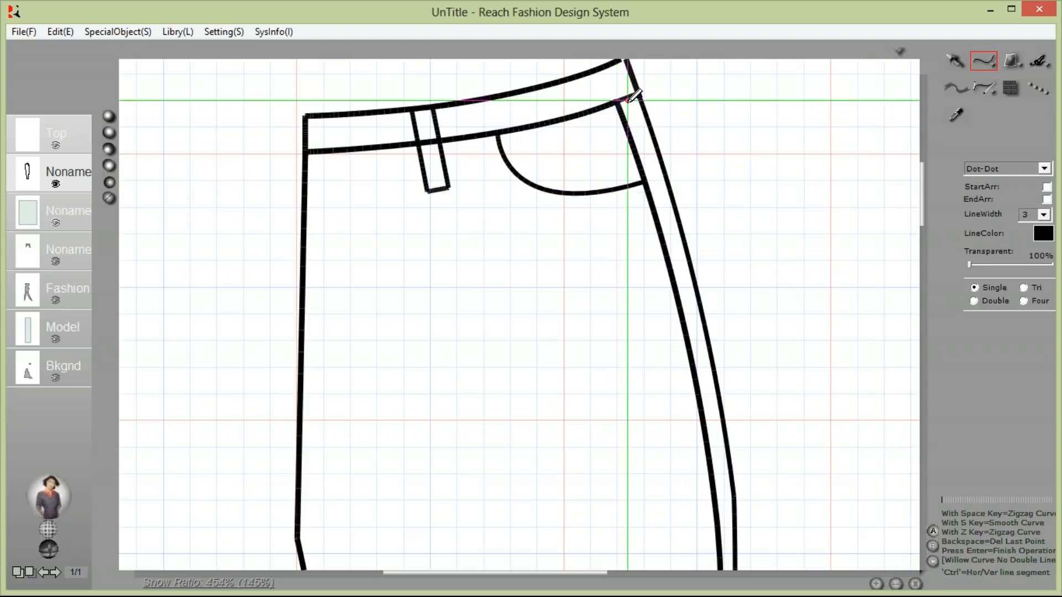
pyautogui.click(691, 309)
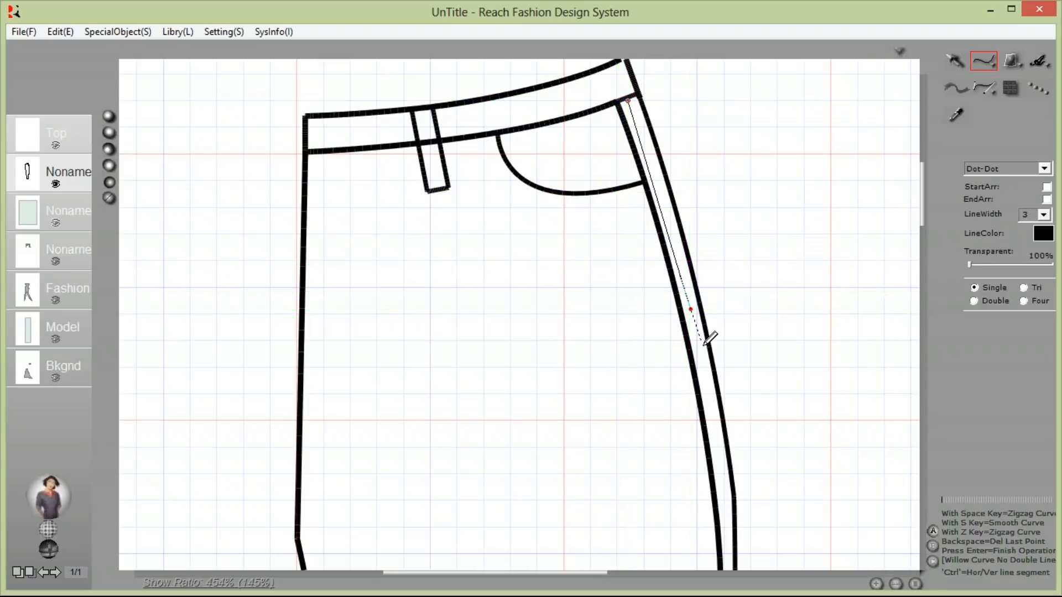
pyautogui.press('Return')
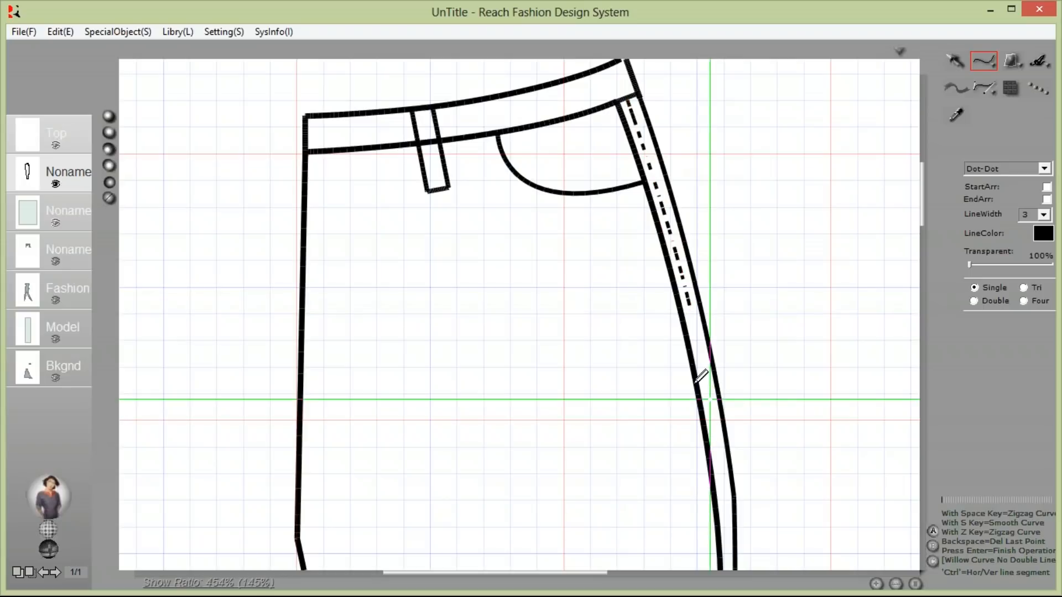
# - Draw a Dot-Dot stitch line just outside the pocket curve, from the waistband to the side seam, and hide the big cross cursor
pyautogui.click(488, 135)
pyautogui.click(647, 190)
pyautogui.press('Return')
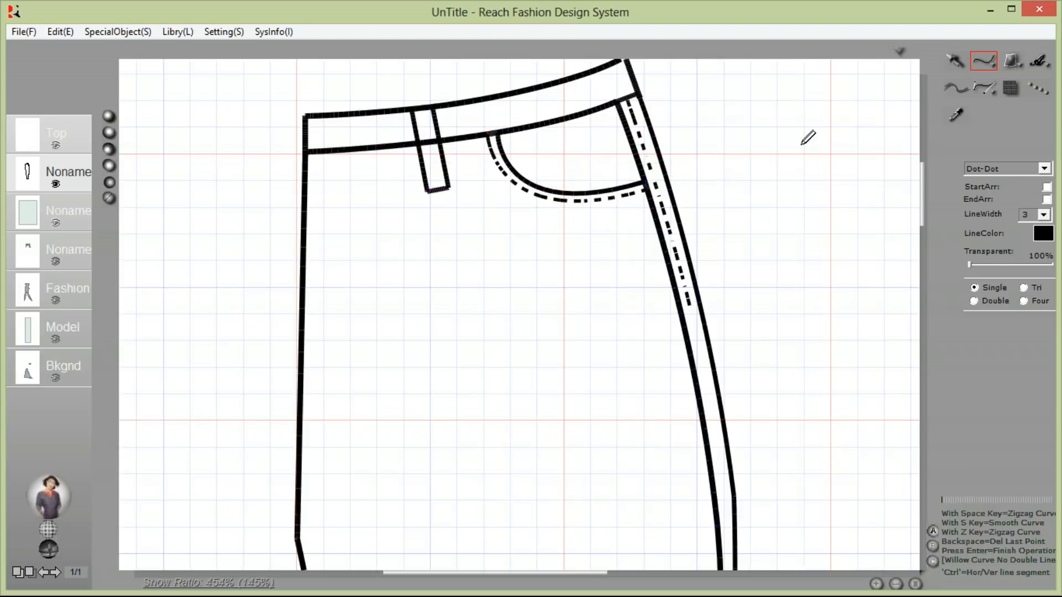
pyautogui.click(223, 32)
pyautogui.click(256, 89)
pyautogui.click(422, 109)
pyautogui.click(441, 189)
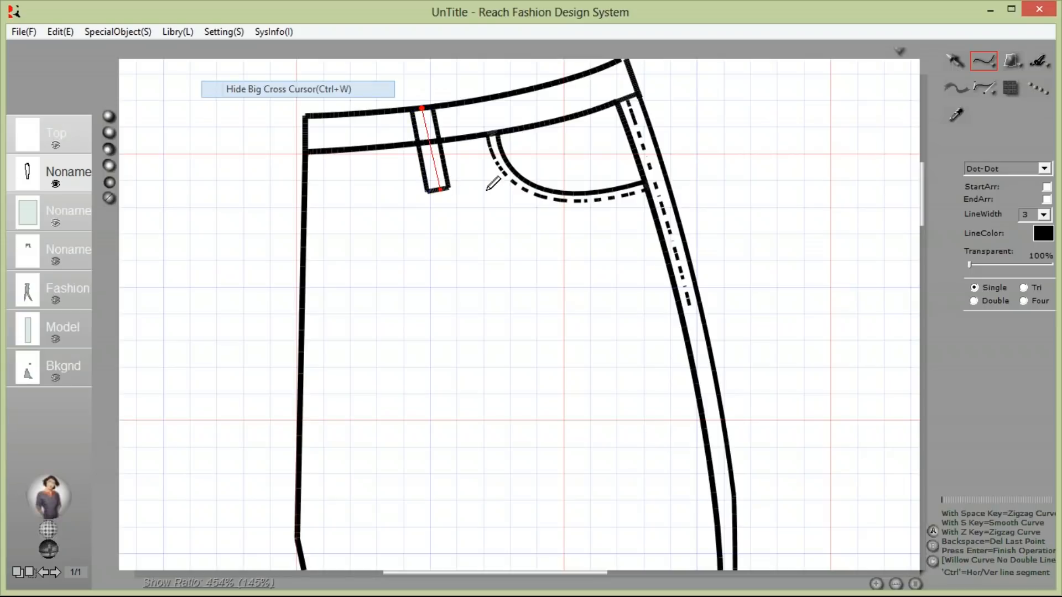
pyautogui.press('BackSpace')
pyautogui.press('BackSpace')
# - Remove the piece of the waistband's lower line that crosses the belt loop
pyautogui.click(952, 61)
pyautogui.click(526, 161)
pyautogui.click(304, 177)
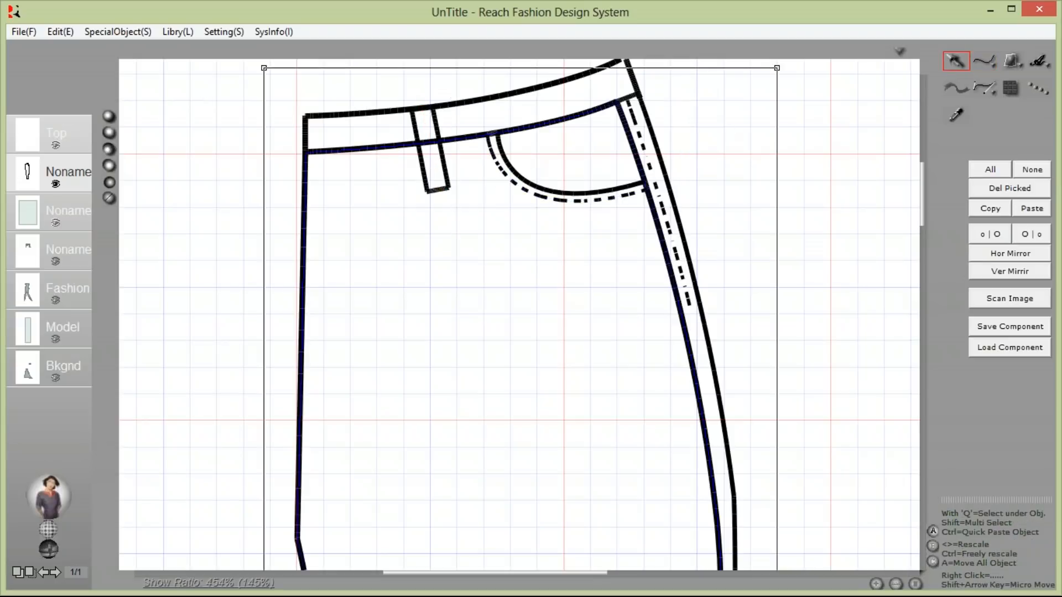
pyautogui.click(977, 85)
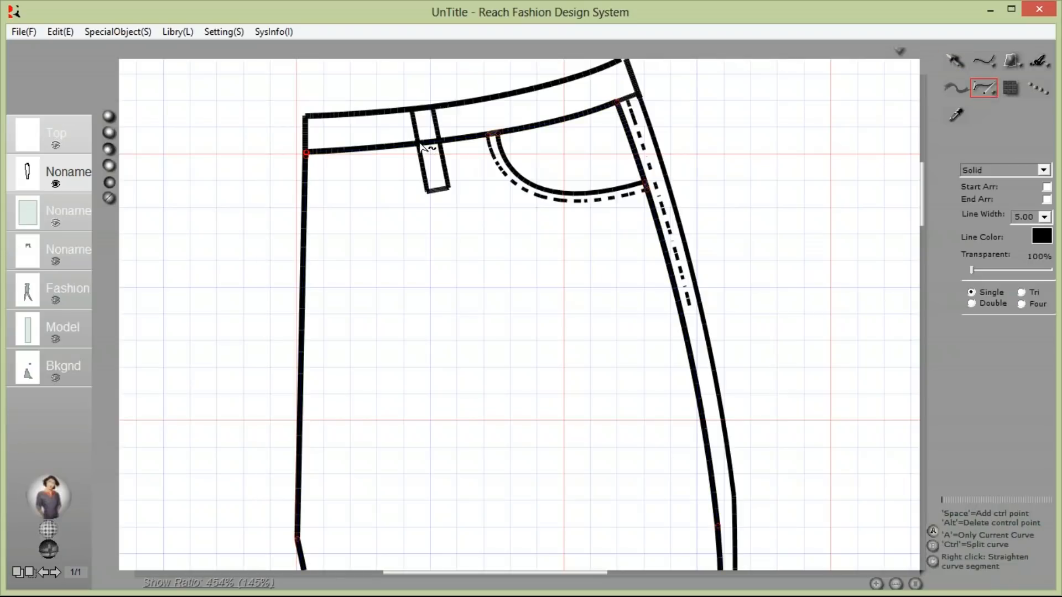
pyautogui.click(467, 138)
pyautogui.click(444, 145)
# - Draw a Dot-Dot stitch line of width 3 down the middle of the belt loop, from its upper to its lower edge
pyautogui.click(984, 61)
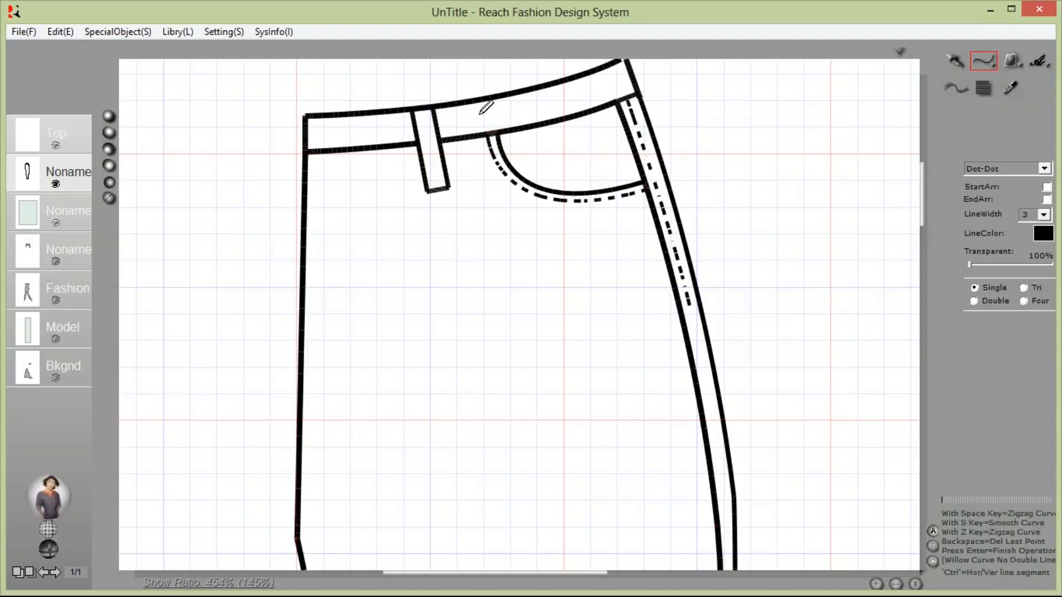
pyautogui.click(432, 111)
pyautogui.click(420, 107)
pyautogui.click(442, 190)
pyautogui.press('Return')
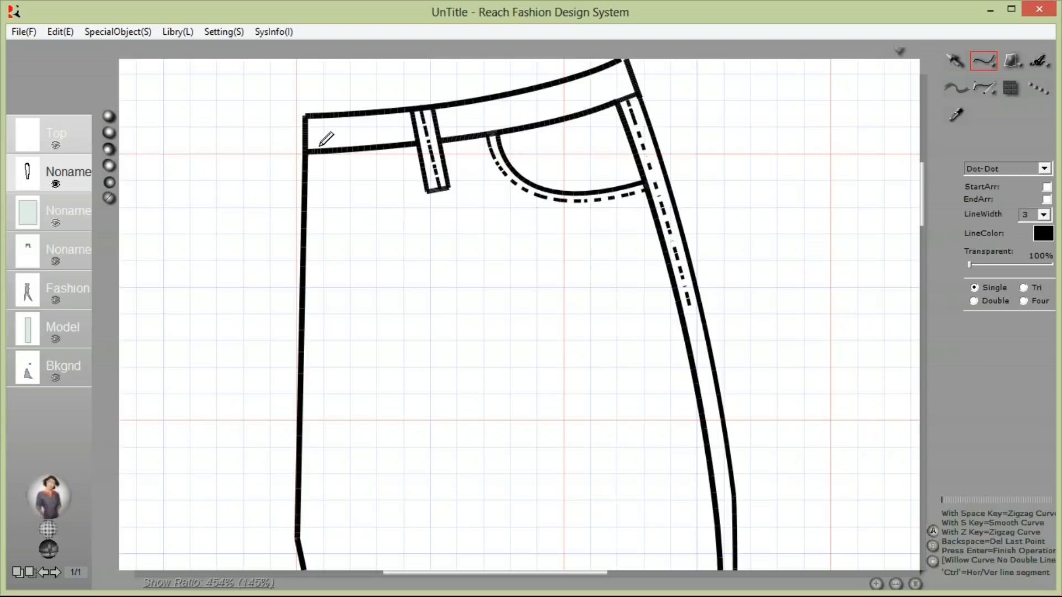
# - Stitch around the inside of the waistband section between the belt loop and the centre front, leaving the belt loop side open
pyautogui.click(412, 116)
pyautogui.click(311, 120)
pyautogui.click(415, 139)
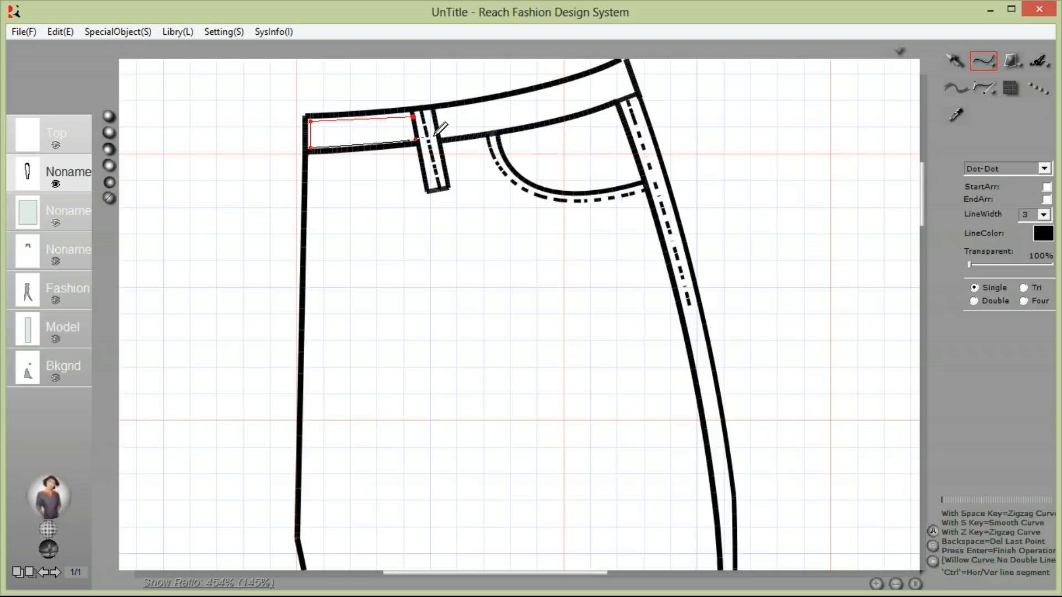
pyautogui.press('Return')
# - Draw Dot-Dot stitch lines along the upper and lower edges of the waistband from the belt loop to its outer end
pyautogui.click(437, 112)
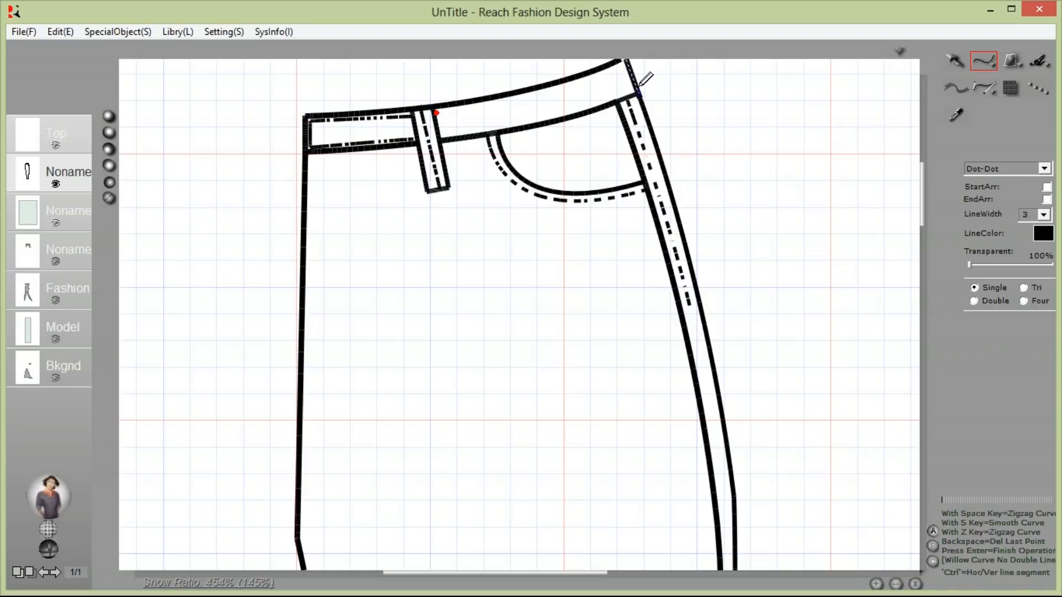
pyautogui.click(628, 65)
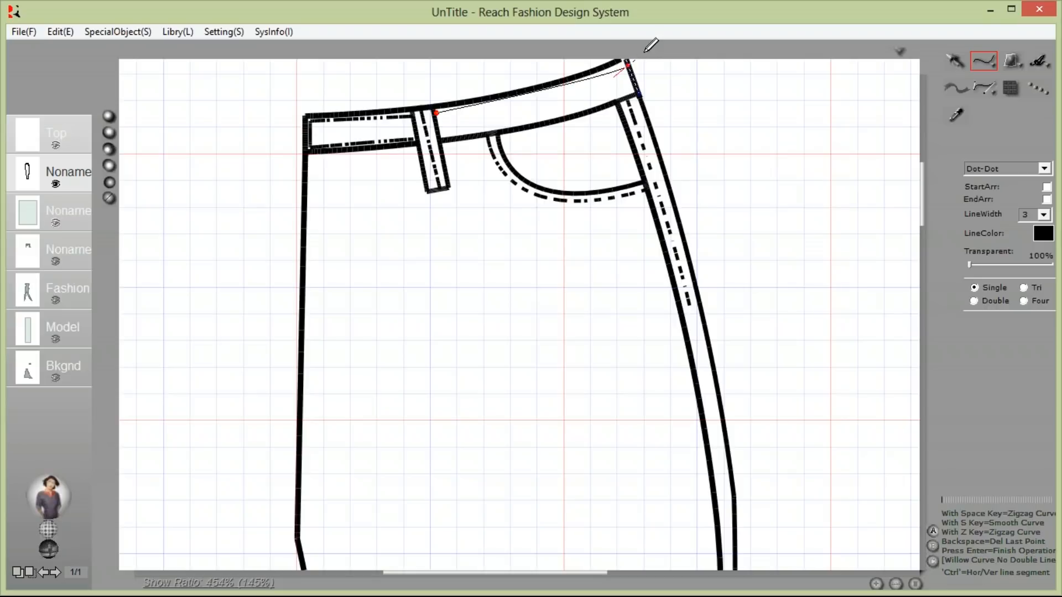
pyautogui.press('Return')
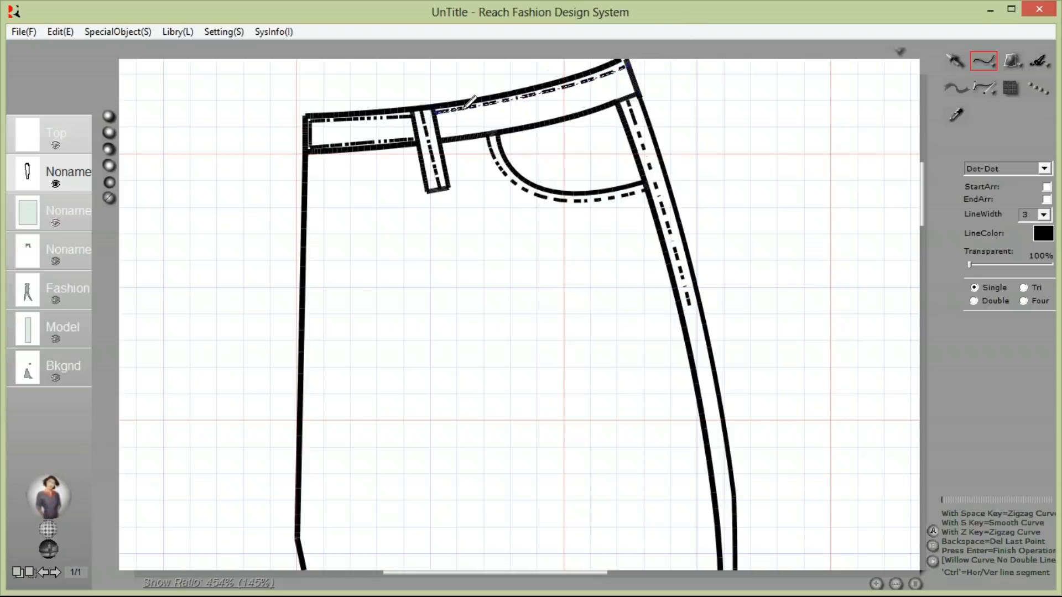
pyautogui.click(441, 134)
pyautogui.click(636, 90)
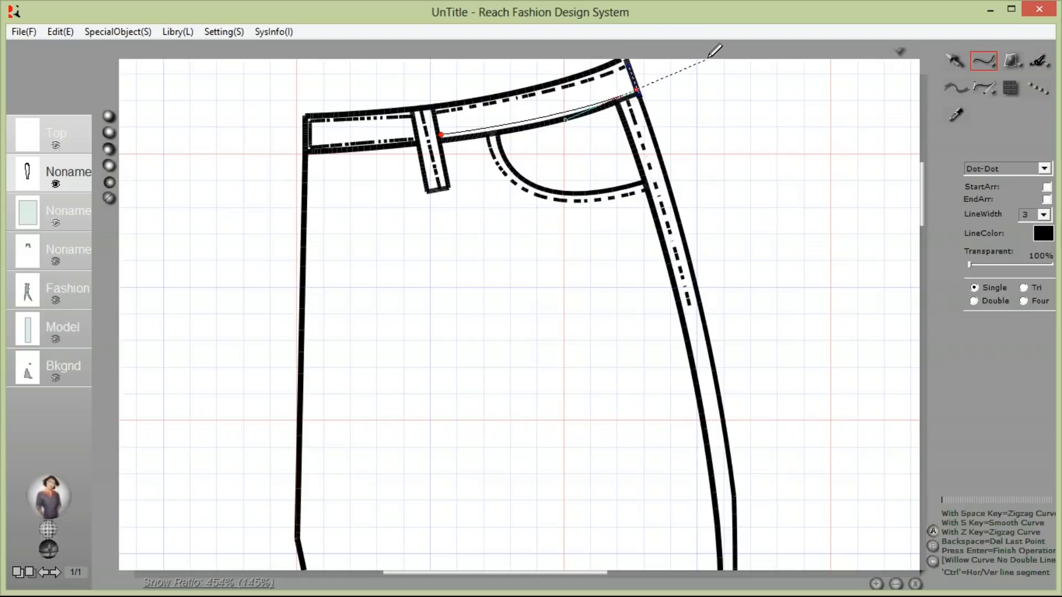
pyautogui.press('Return')
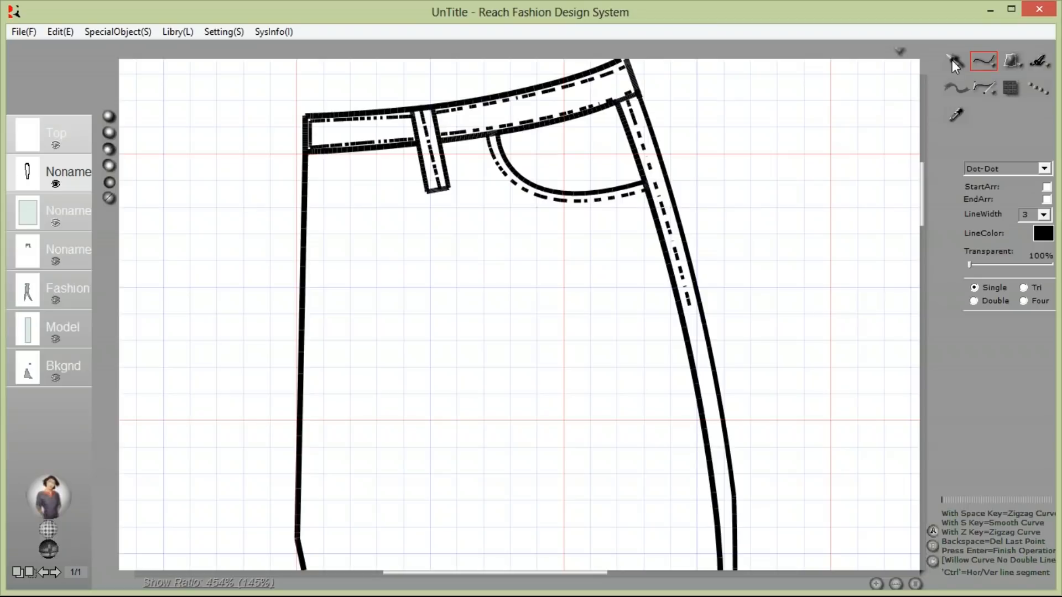
# - Fit the whole page in view and hide the coordinate grid lines
pyautogui.rightClick(811, 147)
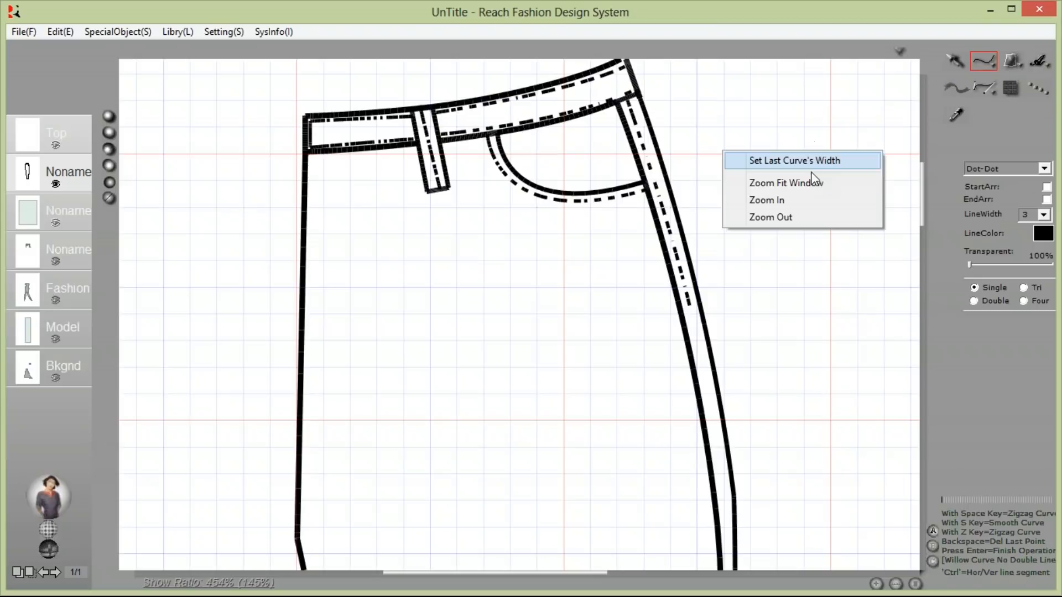
pyautogui.click(819, 184)
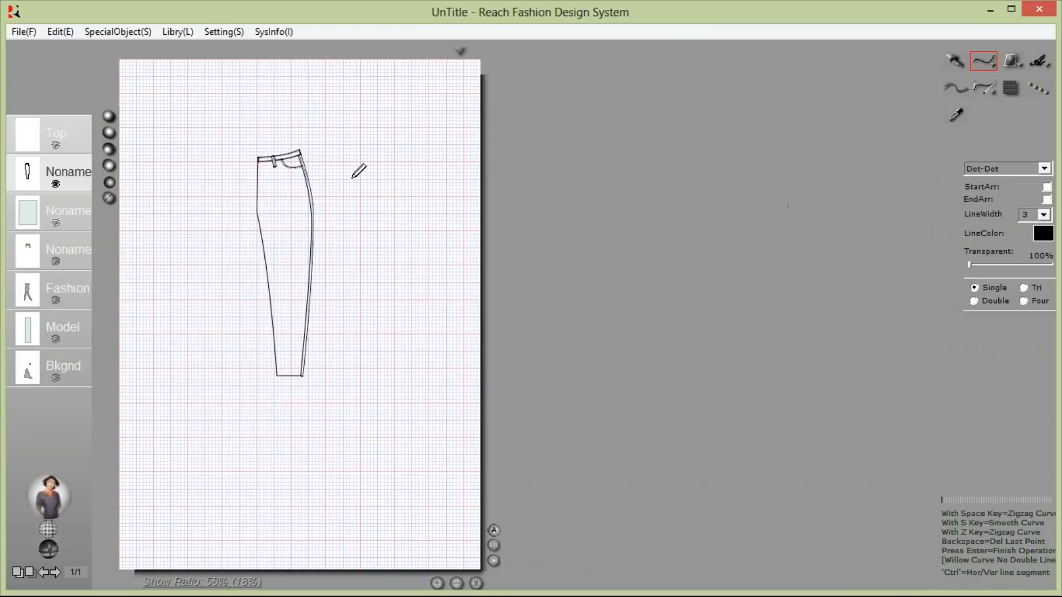
pyautogui.click(229, 32)
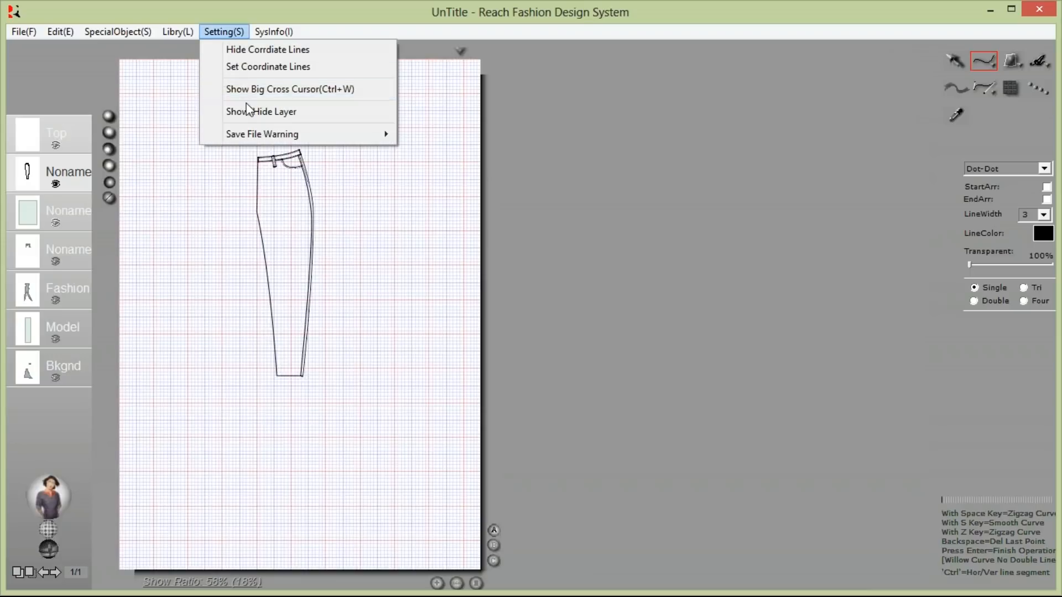
pyautogui.click(268, 50)
# - Adjust the hem end point of the second outer leg line so its corner lines up with the hem
pyautogui.moveTo(205, 200); pyautogui.dragTo(410, 408)
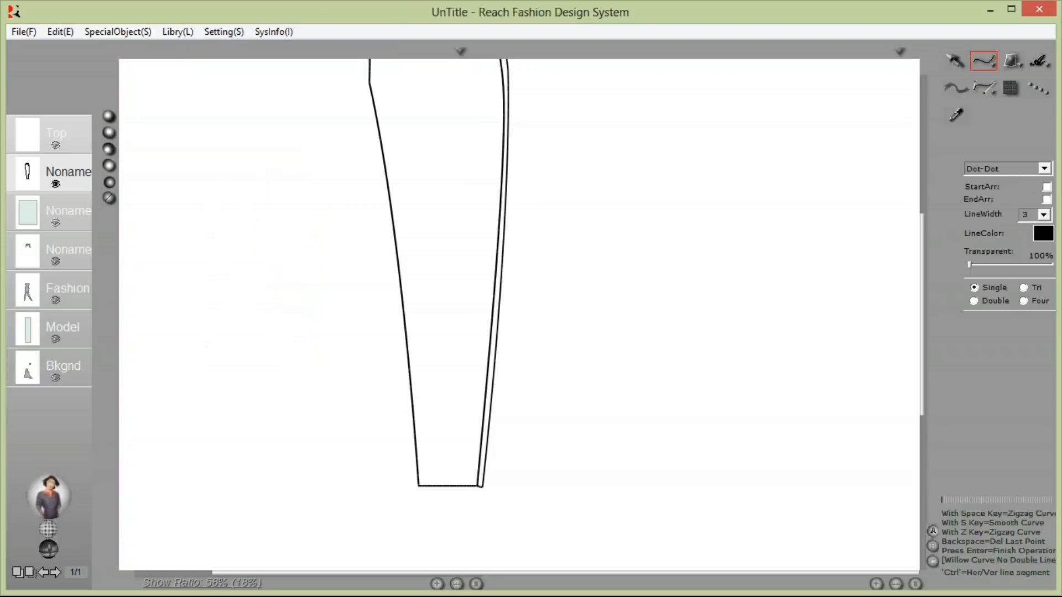
pyautogui.click(966, 62)
pyautogui.click(485, 468)
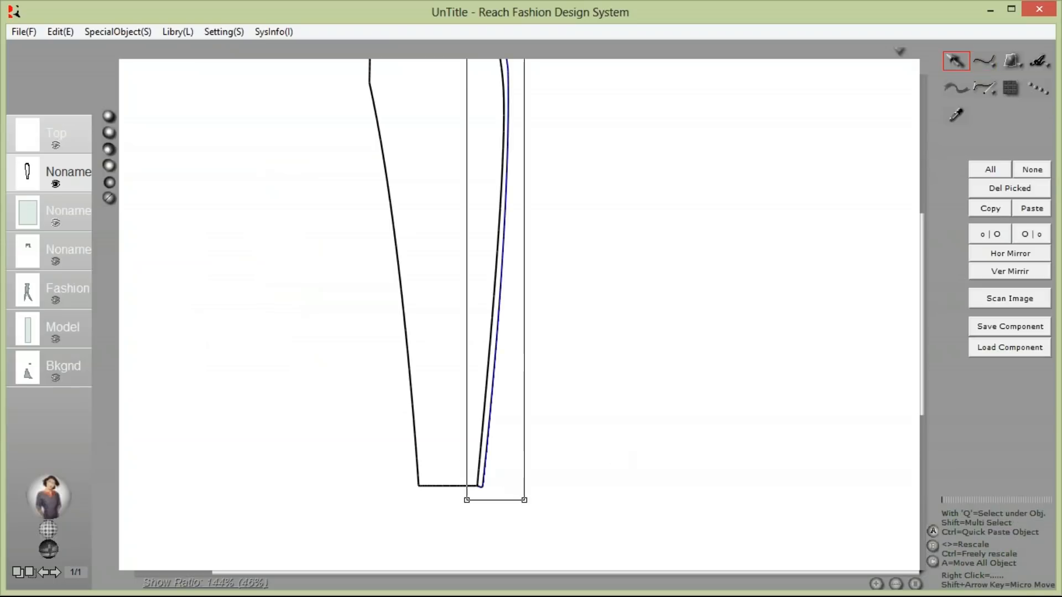
pyautogui.click(984, 87)
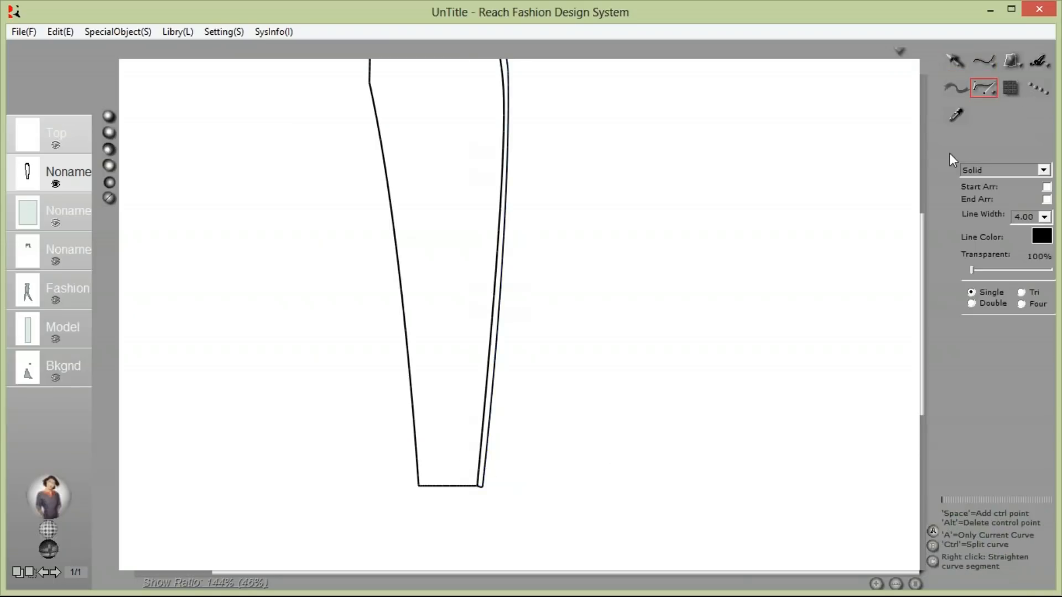
pyautogui.click(484, 486)
pyautogui.moveTo(484, 485); pyautogui.dragTo(484, 484)
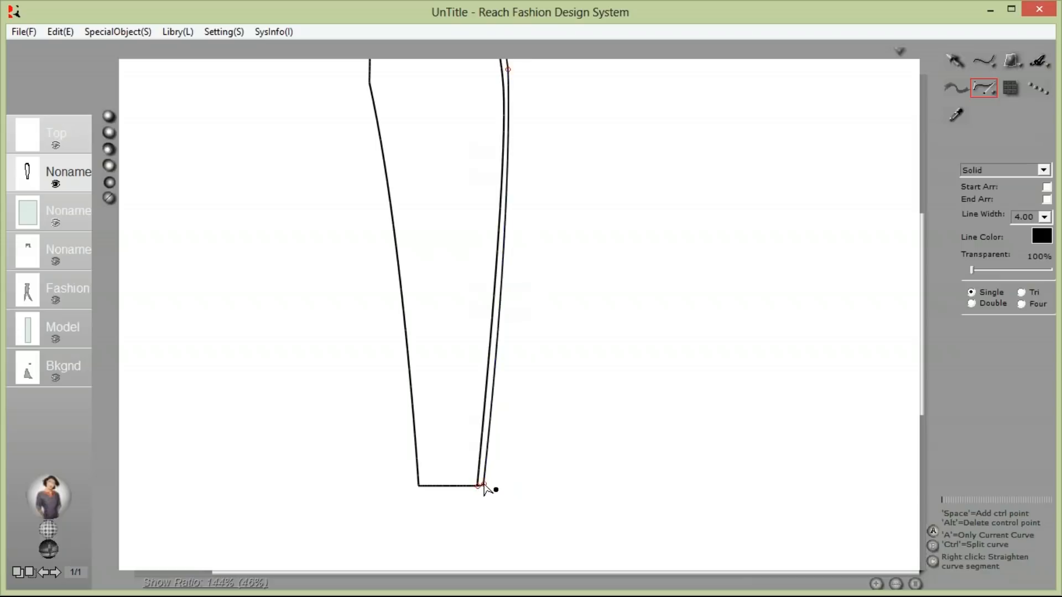
# - Draw a Dot-Dot stitch line of width 3 just above the hem, from the inner leg to the outer leg line
pyautogui.click(983, 63)
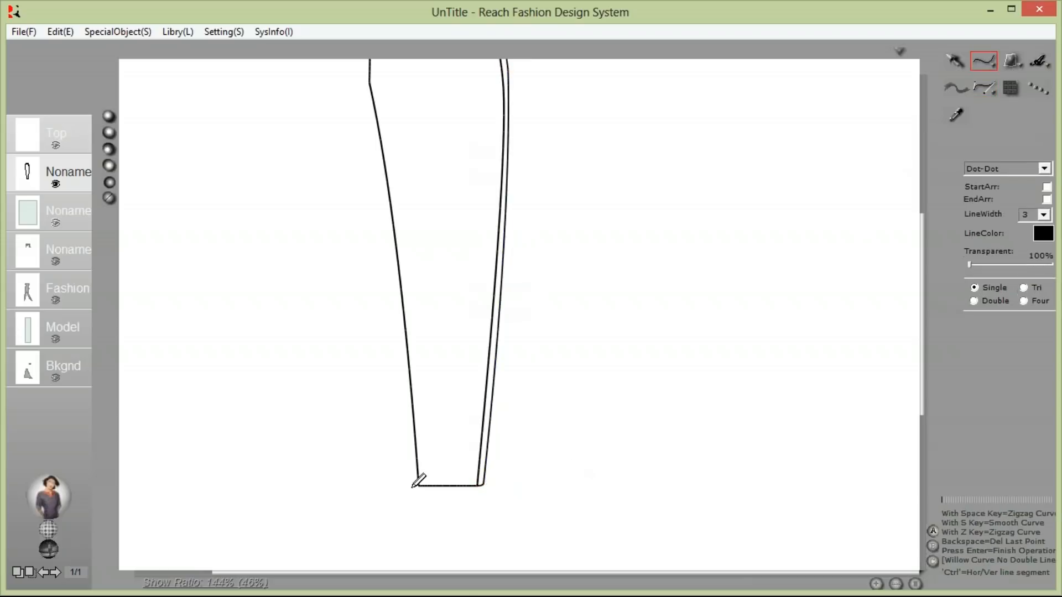
pyautogui.click(418, 481)
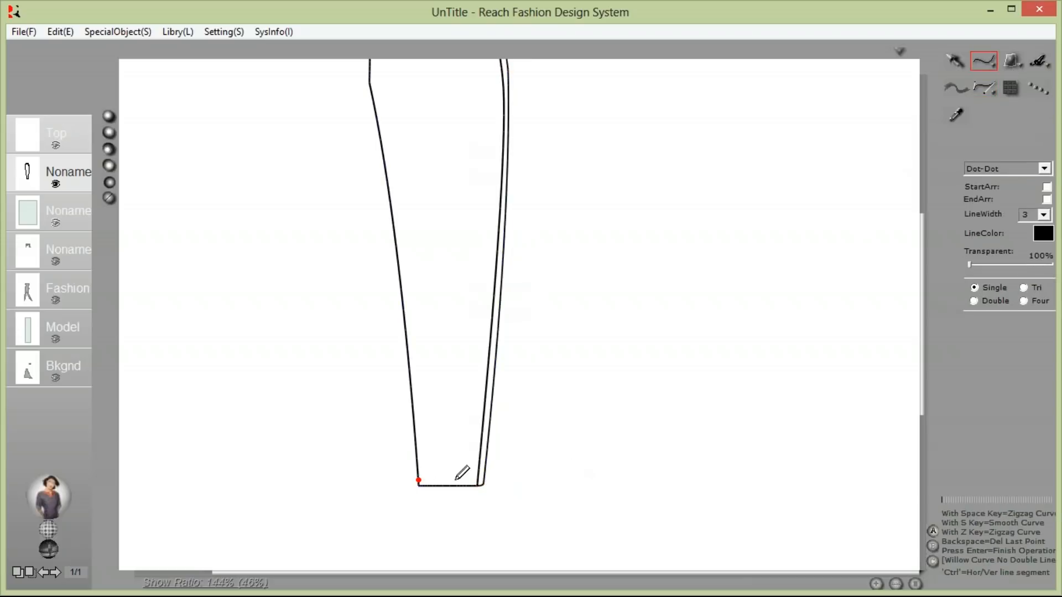
pyautogui.click(484, 478)
pyautogui.press('Return')
# - Duplicate all the lines of the trouser half
pyautogui.scroll(3, 525, 472)
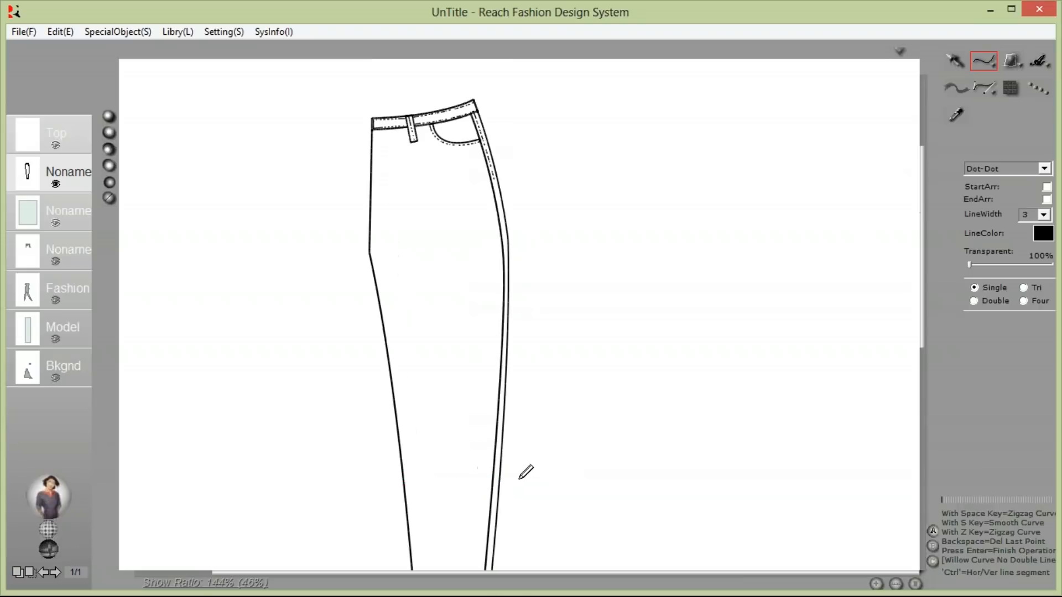
pyautogui.rightClick(645, 280)
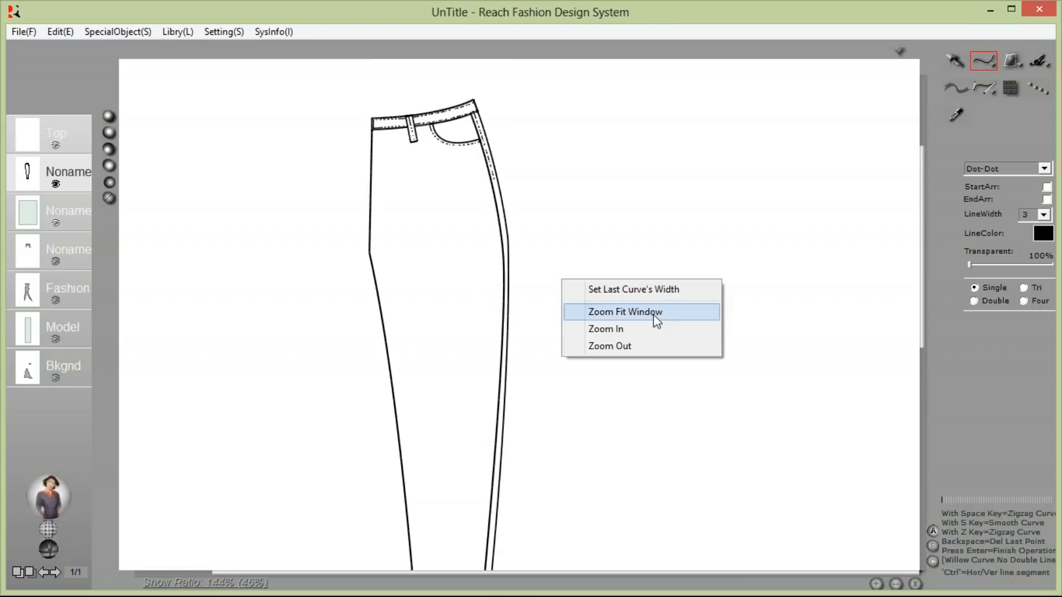
pyautogui.click(655, 318)
pyautogui.click(953, 58)
pyautogui.click(987, 169)
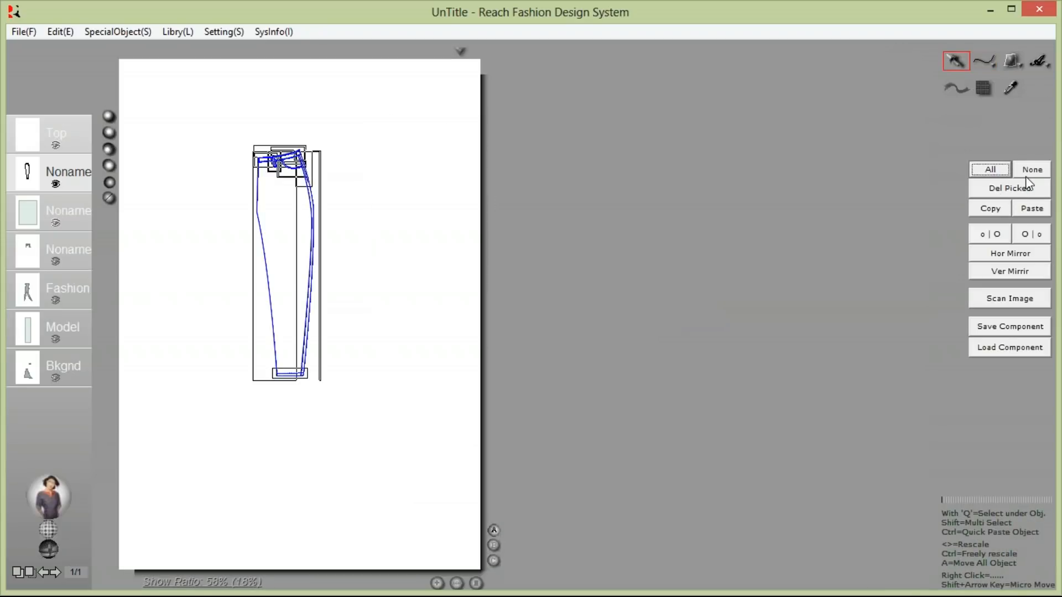
pyautogui.click(1000, 208)
pyautogui.click(1031, 208)
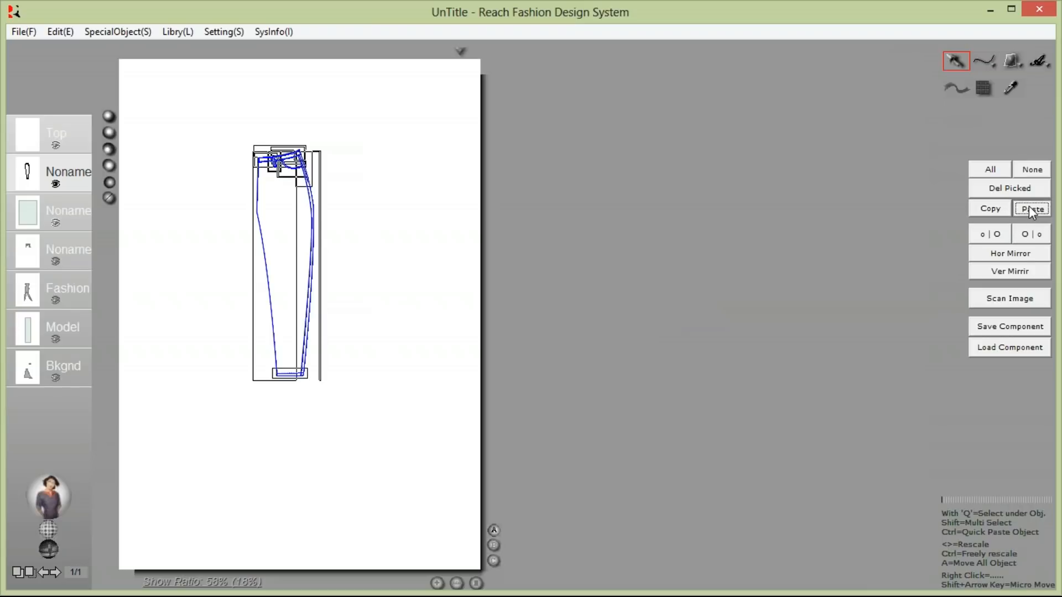
# - Mirror the copied trouser half horizontally and move it against the original so the centre front lines meet
pyautogui.click(1022, 255)
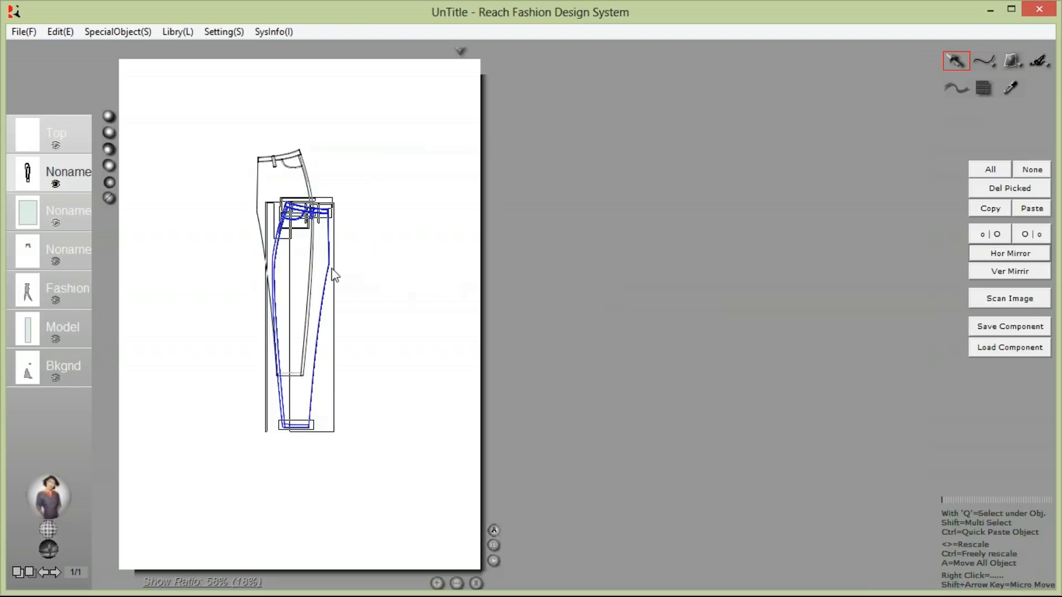
pyautogui.moveTo(333, 274); pyautogui.dragTo(260, 215)
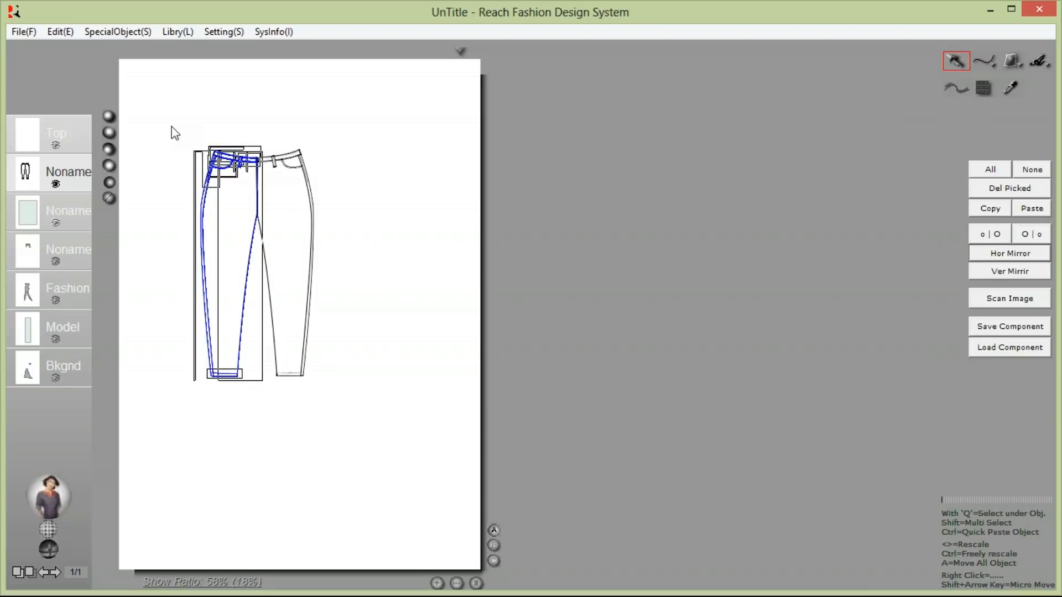
pyautogui.moveTo(175, 132); pyautogui.dragTo(370, 242)
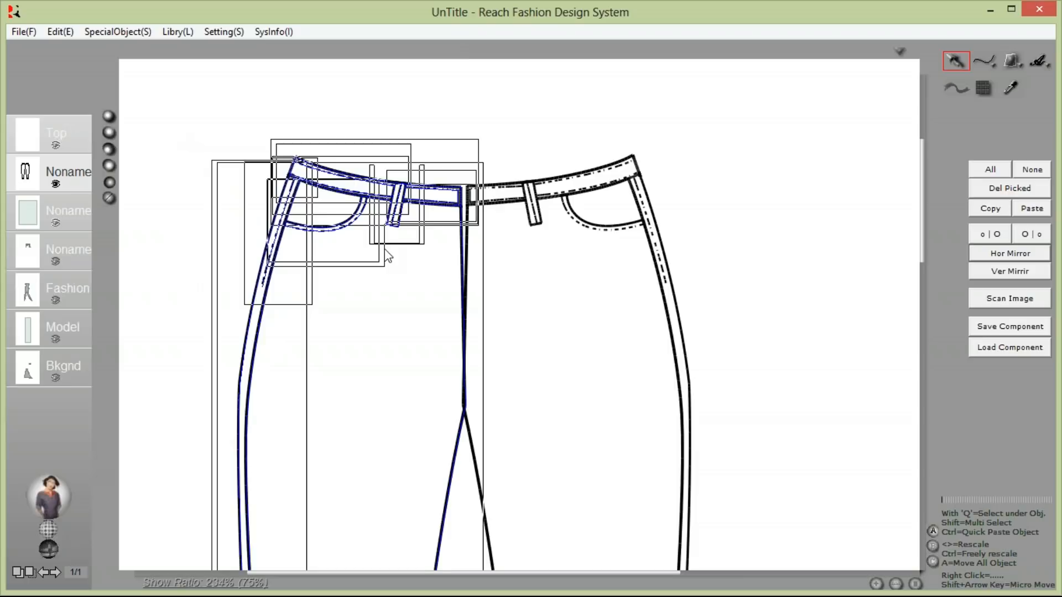
# - Nudge the mirrored trouser half sideways until its waistband meets the original half at the centre front, and deselect it
pyautogui.hotkey('shift', 'Left')
pyautogui.hotkey('shift', 'Left')
pyautogui.hotkey('shift', 'Right')
pyautogui.hotkey('shift', 'Right')
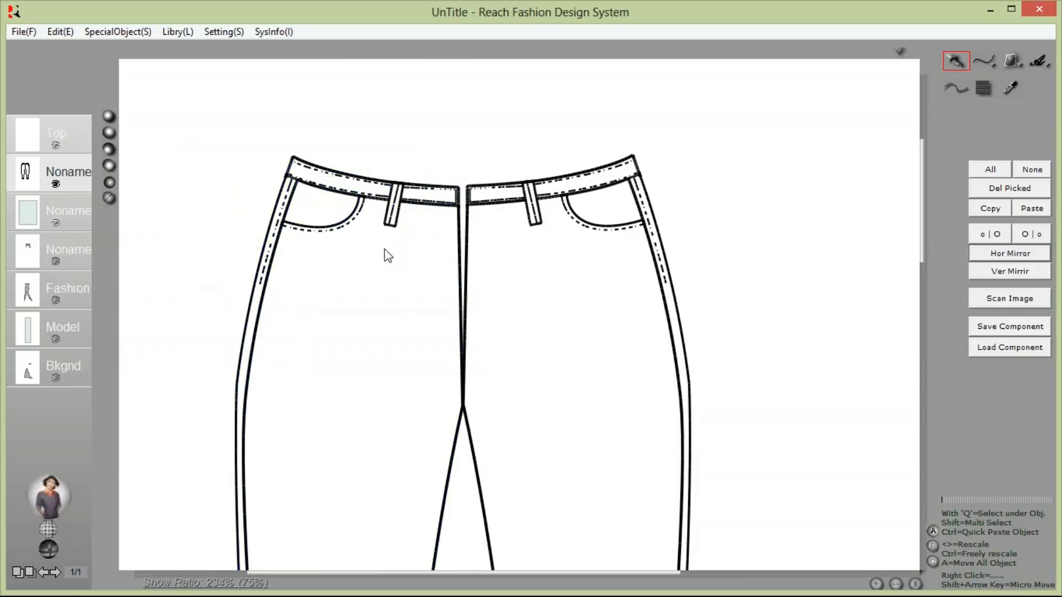
pyautogui.hotkey('shift', 'Right')
pyautogui.hotkey('shift', 'Right')
pyautogui.hotkey('shift', 'Right')
pyautogui.hotkey('shift', 'Right')
pyautogui.hotkey('shift', 'Right')
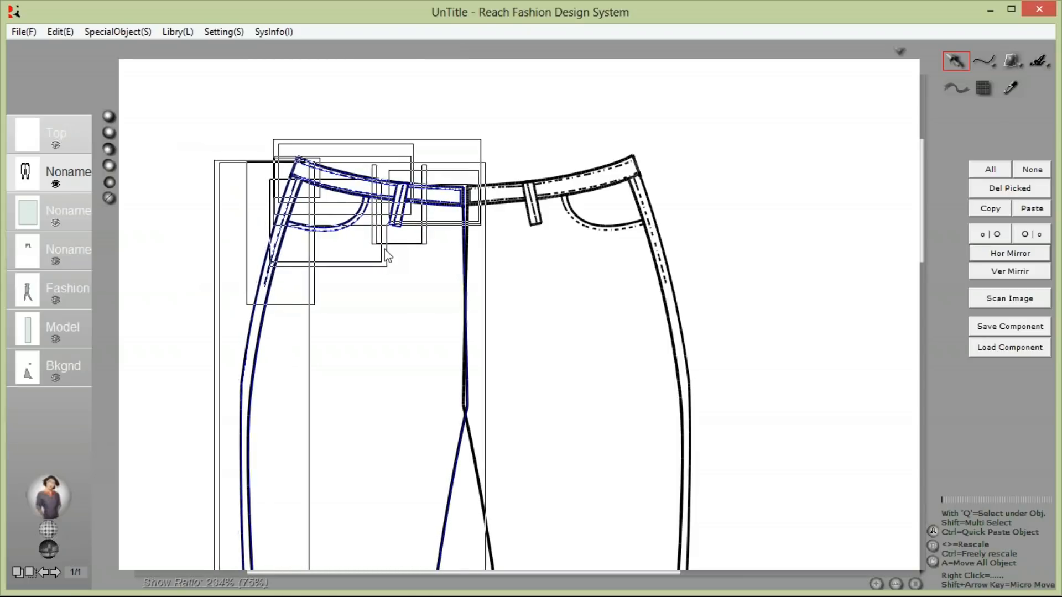
pyautogui.click(383, 249)
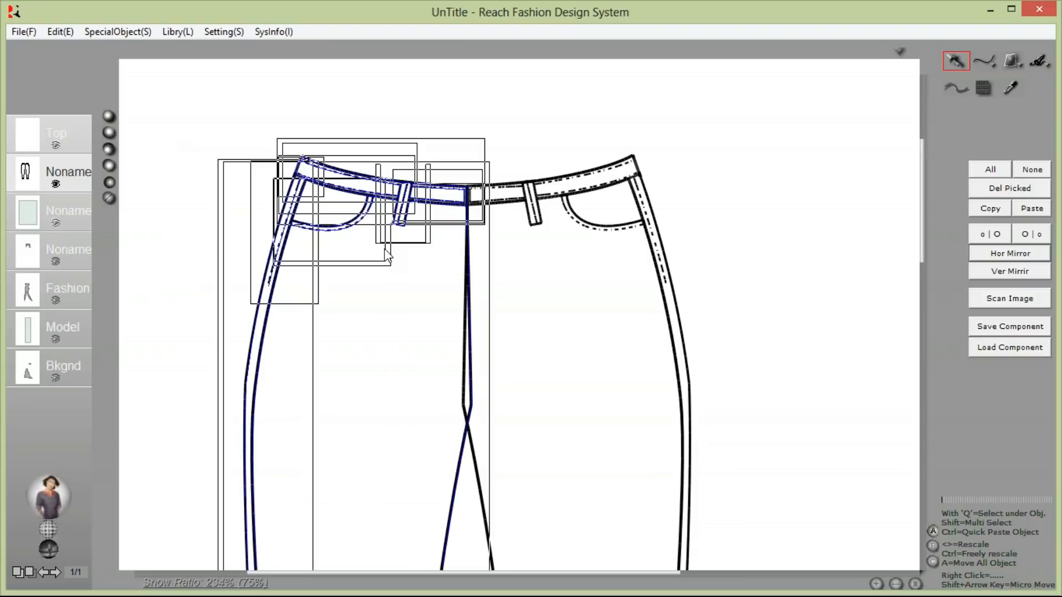
pyautogui.click(902, 135)
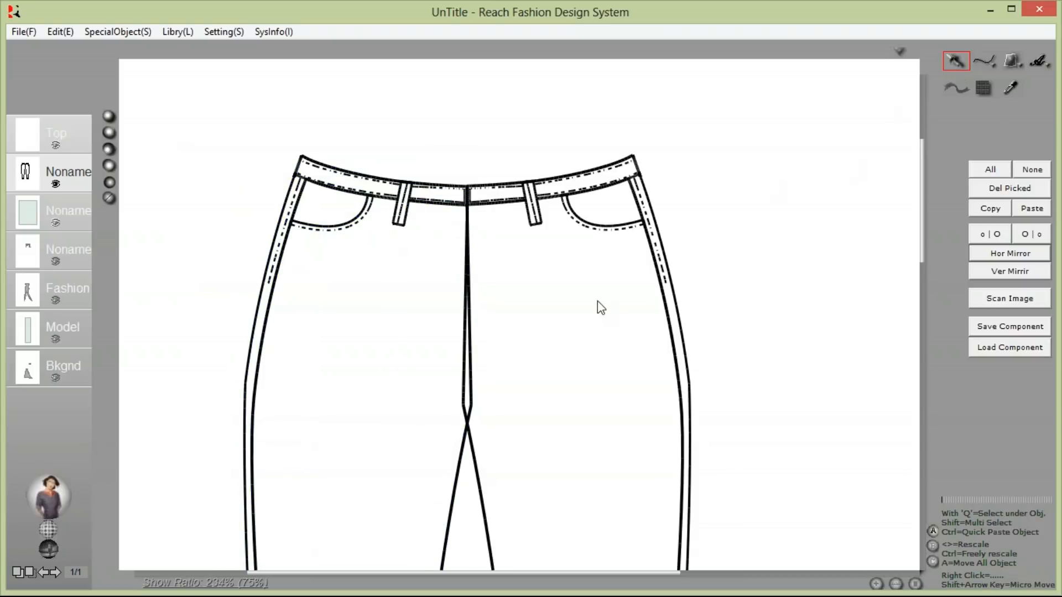
# - Move the mirrored half's crotch point onto the original crotch point so both centre front lines coincide
pyautogui.click(469, 421)
pyautogui.click(982, 90)
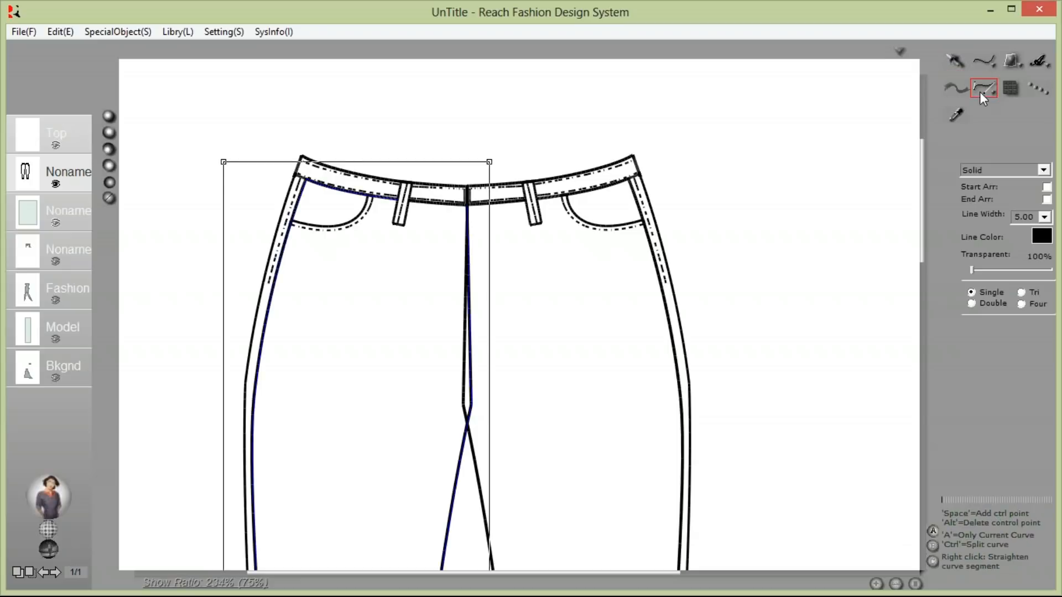
pyautogui.click(475, 408)
pyautogui.moveTo(463, 409); pyautogui.dragTo(464, 408)
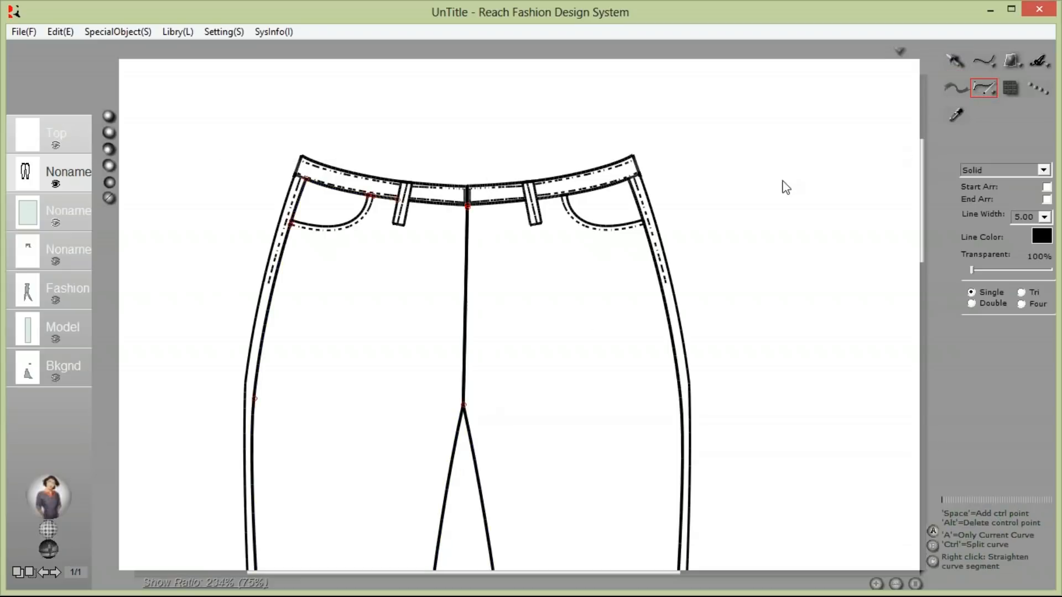
# - Draw a Dot-Dot fly stitch line of width 3 from the waistband down, curving into the centre front line
pyautogui.click(984, 59)
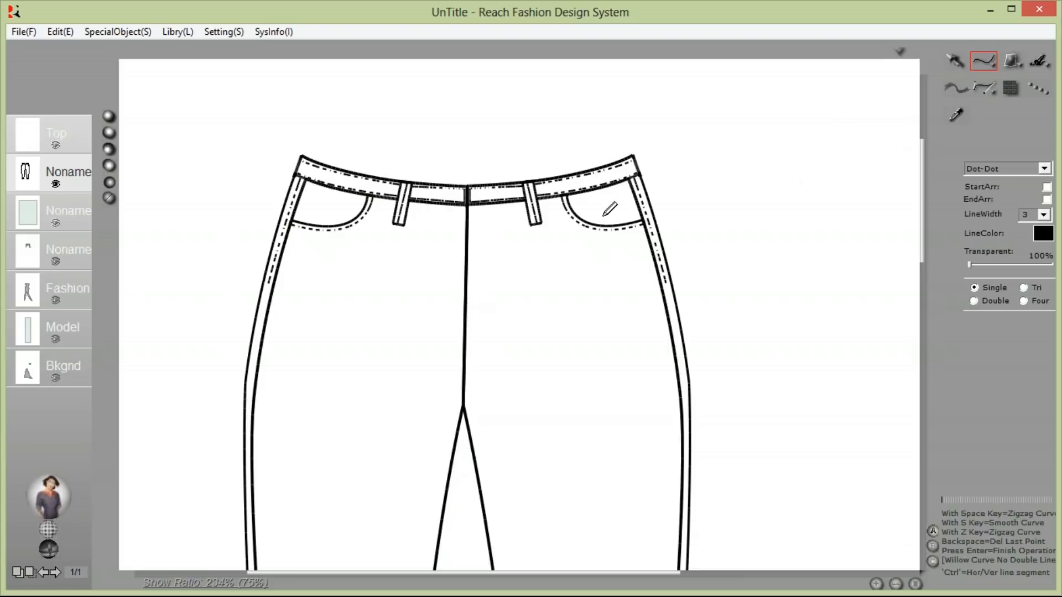
pyautogui.click(493, 202)
pyautogui.click(493, 297)
pyautogui.moveTo(464, 343); pyautogui.dragTo(440, 334)
pyautogui.press('Return')
# - Draw a short Zigzag bar tack with the M option where the straight fly stitching turns into the curve
pyautogui.click(1003, 166)
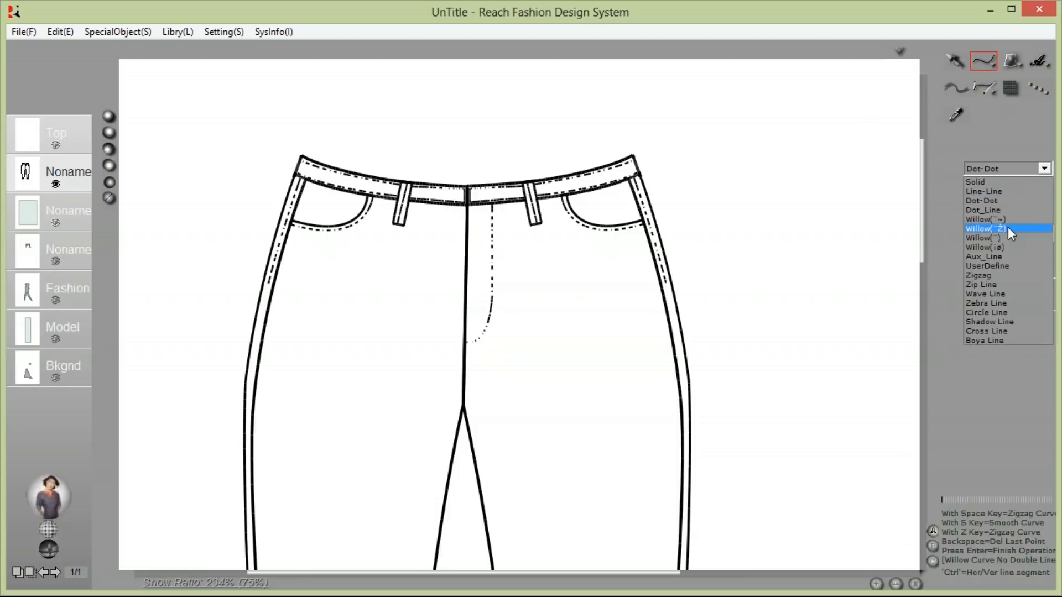
pyautogui.click(1009, 276)
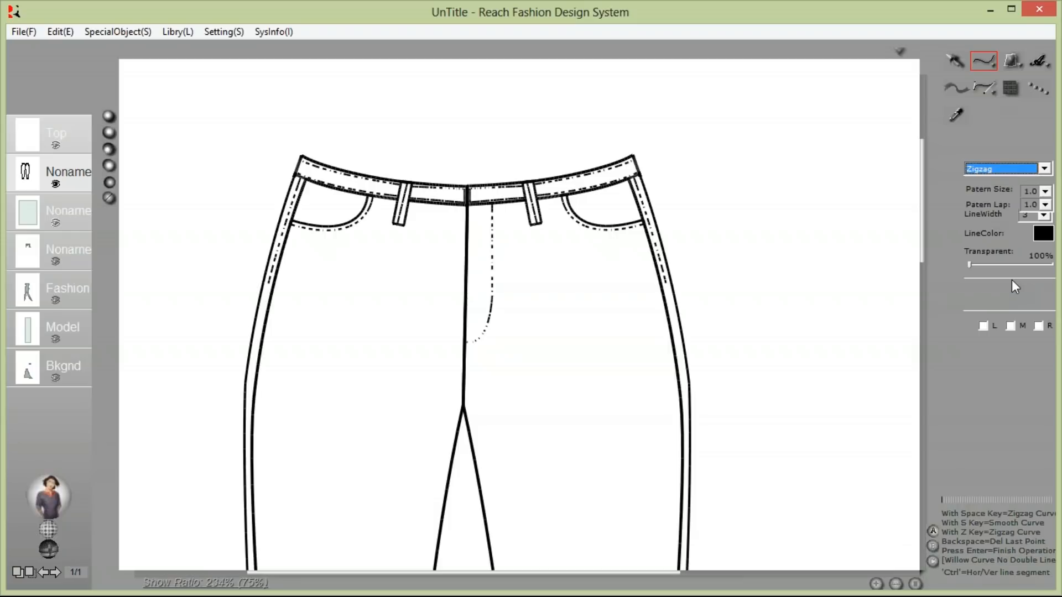
pyautogui.click(1012, 329)
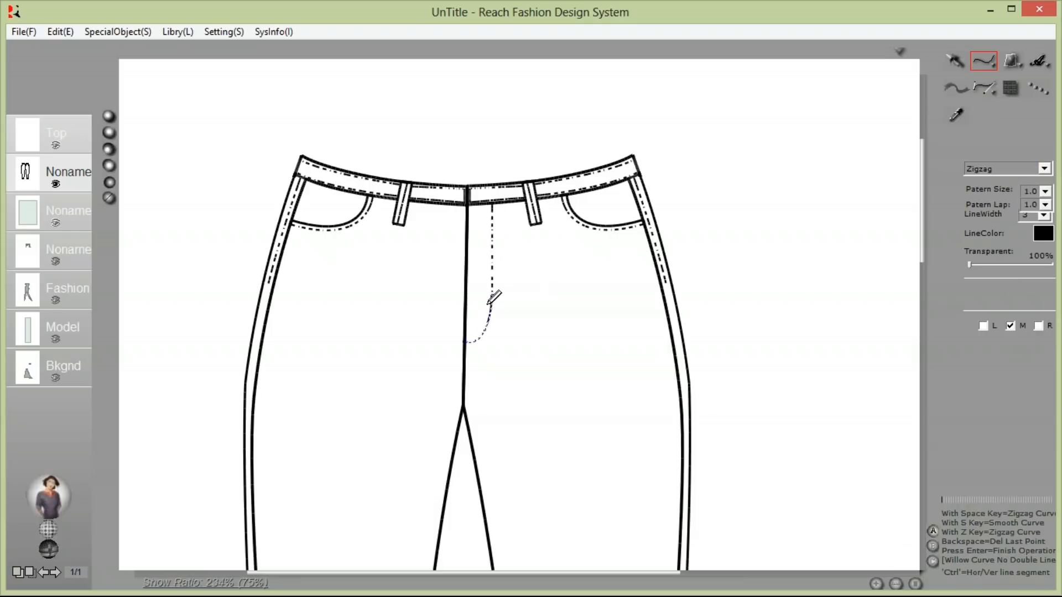
pyautogui.click(492, 296)
pyautogui.click(491, 311)
pyautogui.press('Return')
# - Set the zigzag bar tack's pattern size to .5, its pattern lap to 2 and its line width to 2
pyautogui.click(988, 87)
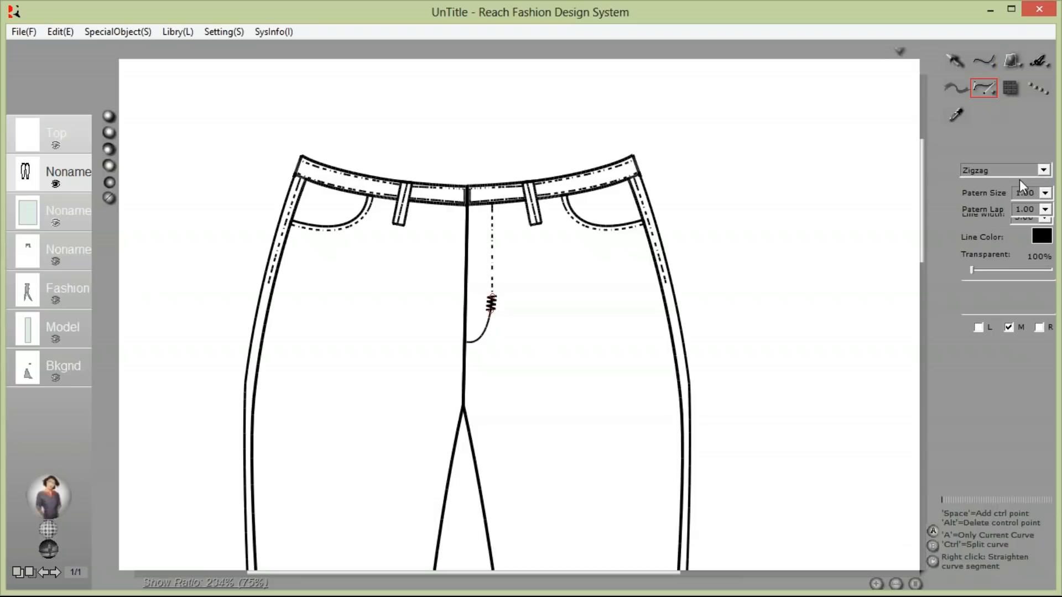
pyautogui.write('.5')
pyautogui.doubleClick(1031, 209)
pyautogui.write('2')
pyautogui.doubleClick(1022, 214)
pyautogui.write('2')
# - Copy the zigzag bar tack and place rotated copies across the lower and upper ends of the right belt loop
pyautogui.click(952, 62)
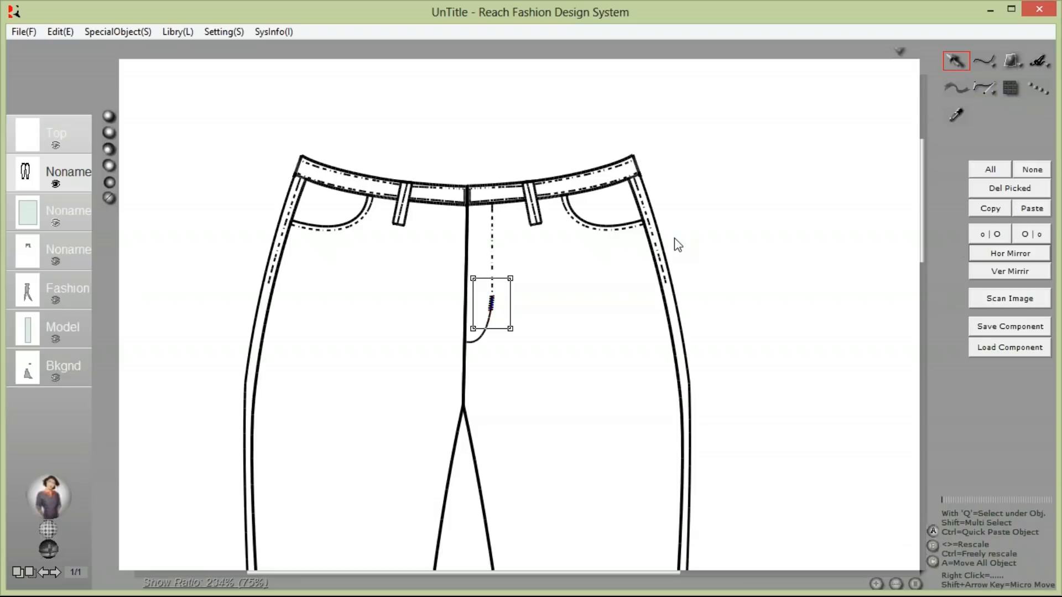
pyautogui.click(990, 209)
pyautogui.click(1032, 208)
pyautogui.moveTo(522, 315); pyautogui.dragTo(522, 247)
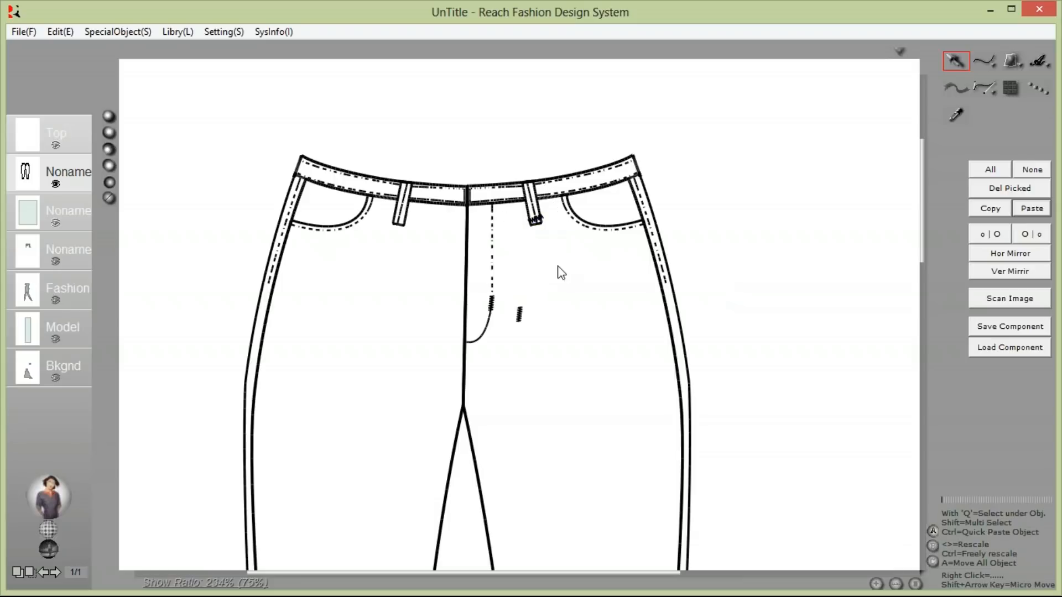
pyautogui.moveTo(266, 116); pyautogui.dragTo(699, 302)
pyautogui.moveTo(676, 259); pyautogui.dragTo(671, 269)
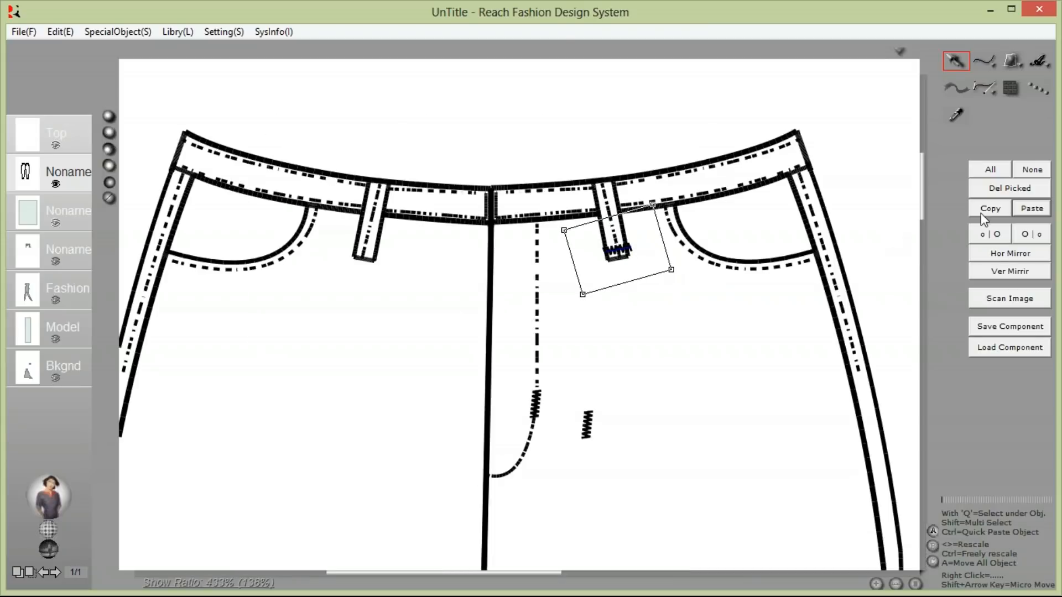
pyautogui.moveTo(591, 428); pyautogui.dragTo(604, 187)
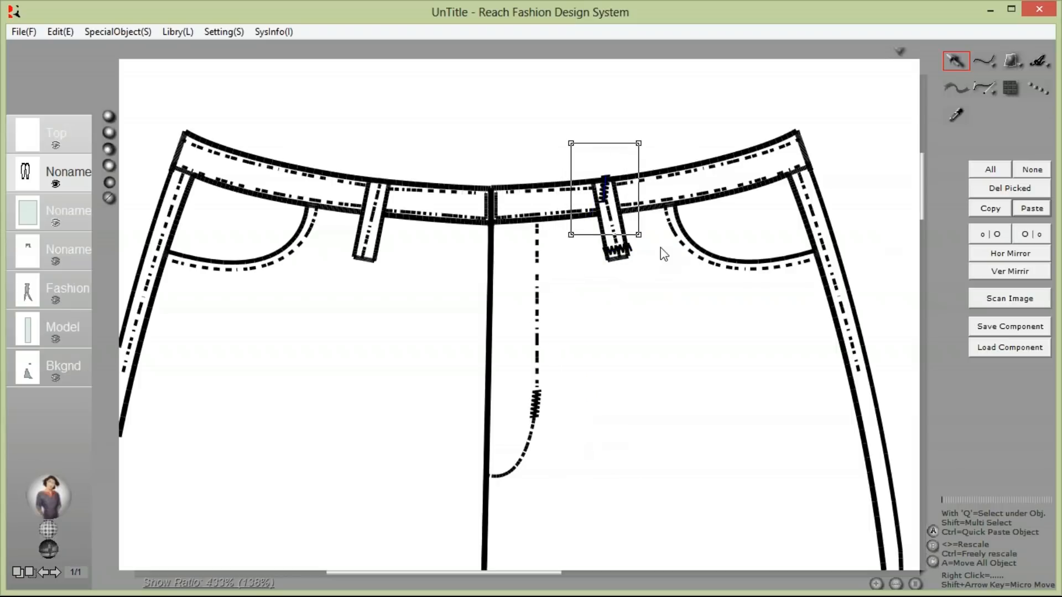
pyautogui.moveTo(637, 233); pyautogui.dragTo(572, 236)
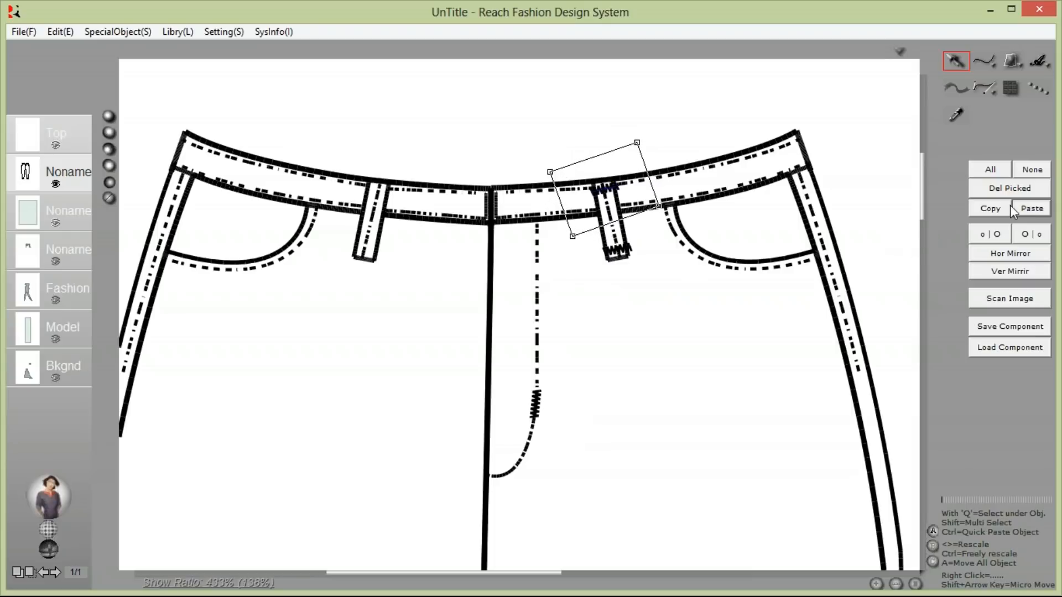
# - Paste more bar tacks and place one at the lower end of each side seam's stitching, rotated to follow the seam
pyautogui.click(1023, 210)
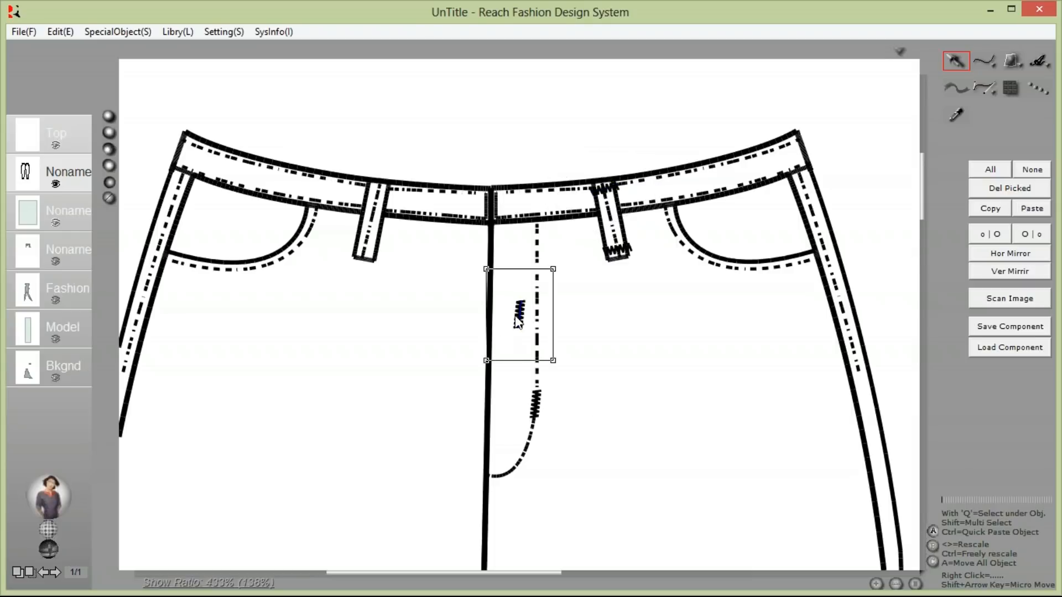
pyautogui.moveTo(523, 320); pyautogui.dragTo(856, 365)
pyautogui.moveTo(891, 411)
pyautogui.mouseDown()
pyautogui.moveTo(908, 396)
pyautogui.moveTo(898, 402)
pyautogui.mouseUp()
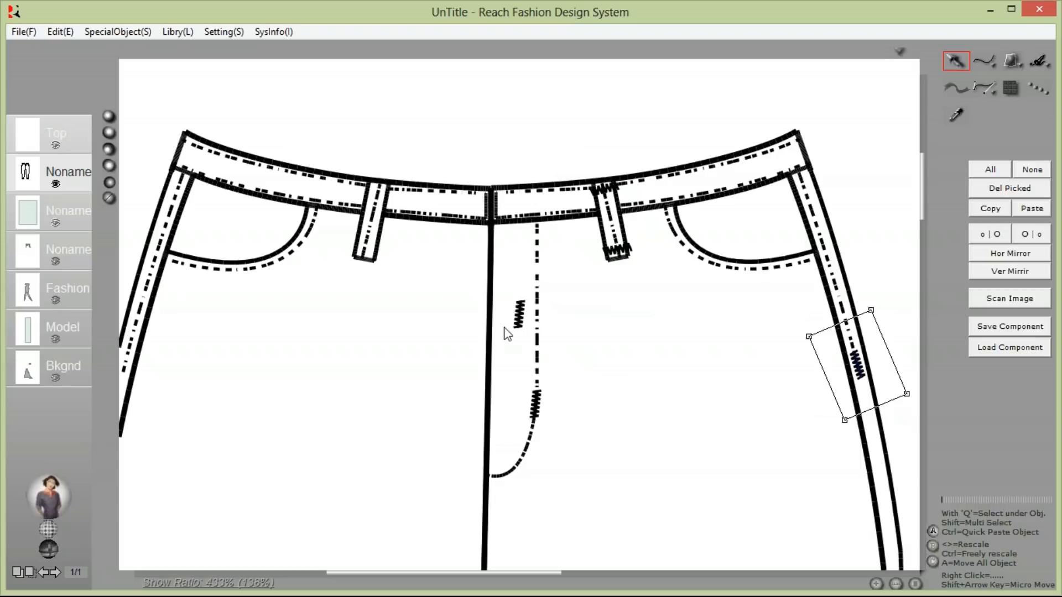
pyautogui.moveTo(522, 317); pyautogui.dragTo(124, 364)
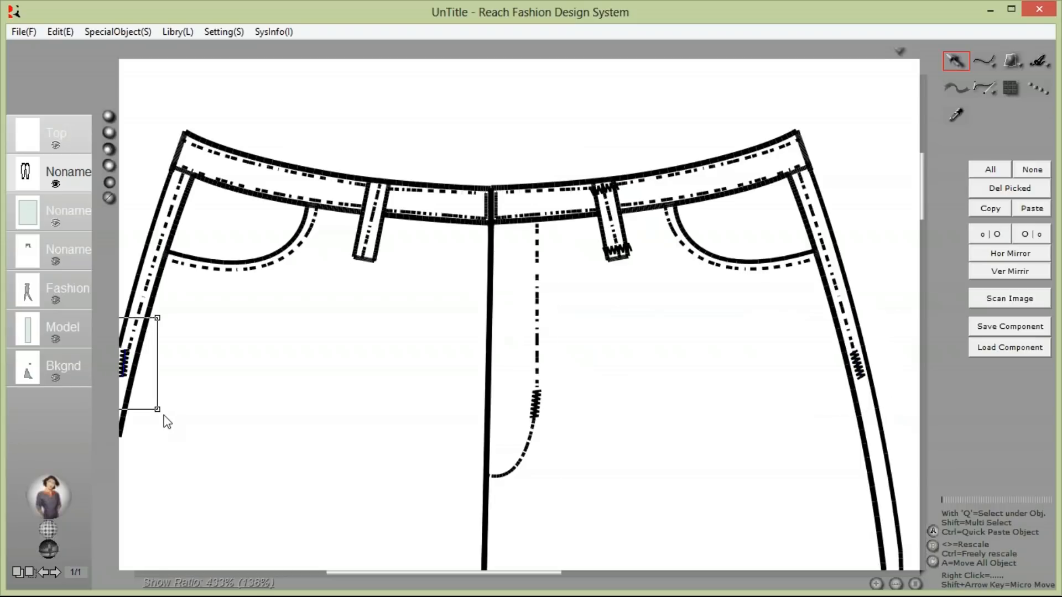
pyautogui.moveTo(157, 410); pyautogui.dragTo(146, 415)
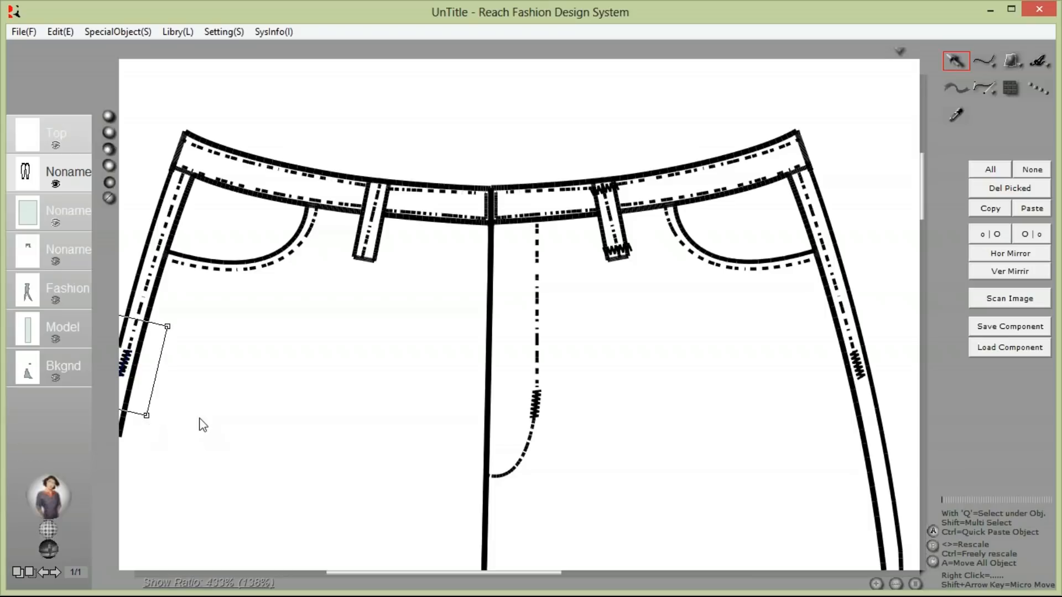
# - Paste more bar tacks and rotate them across the lower and upper ends of the left belt loop
pyautogui.click(1032, 210)
pyautogui.moveTo(520, 323); pyautogui.dragTo(368, 265)
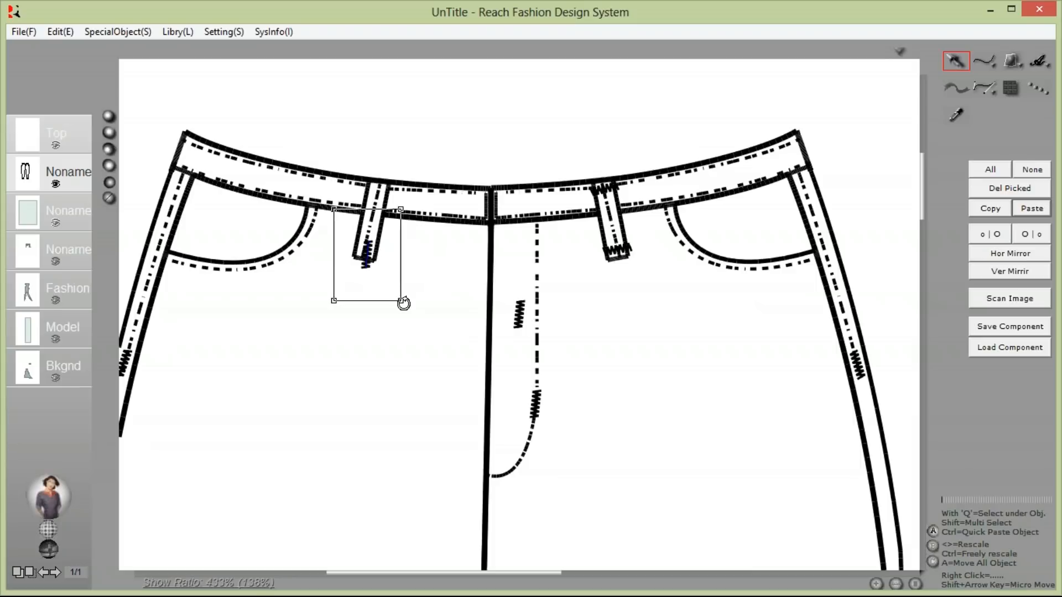
pyautogui.moveTo(403, 304); pyautogui.dragTo(427, 218)
pyautogui.moveTo(368, 255); pyautogui.dragTo(370, 252)
pyautogui.click(445, 205)
pyautogui.moveTo(446, 204); pyautogui.dragTo(373, 179)
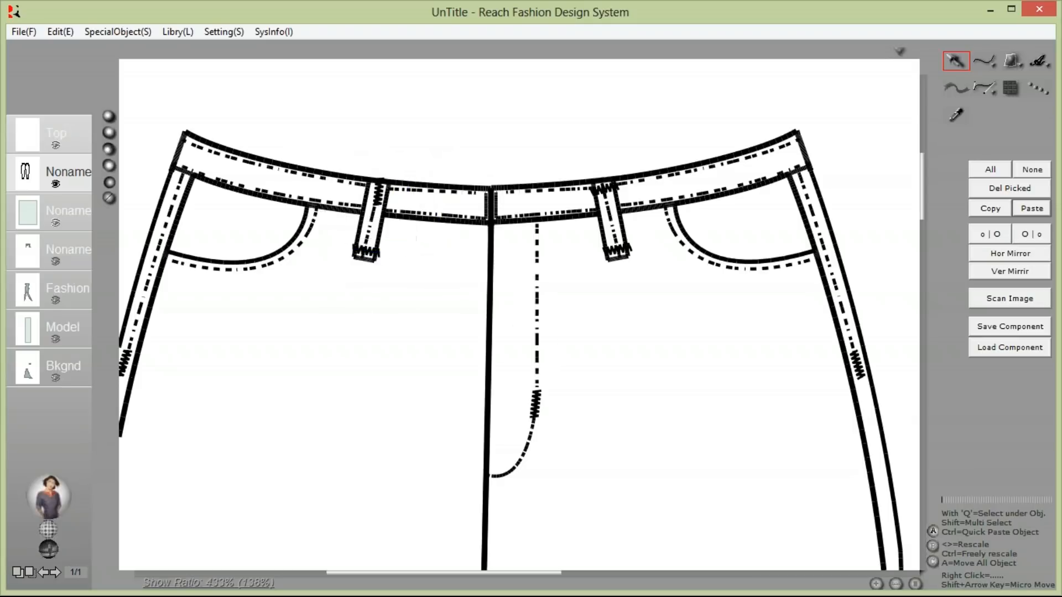
pyautogui.moveTo(413, 239); pyautogui.dragTo(443, 144)
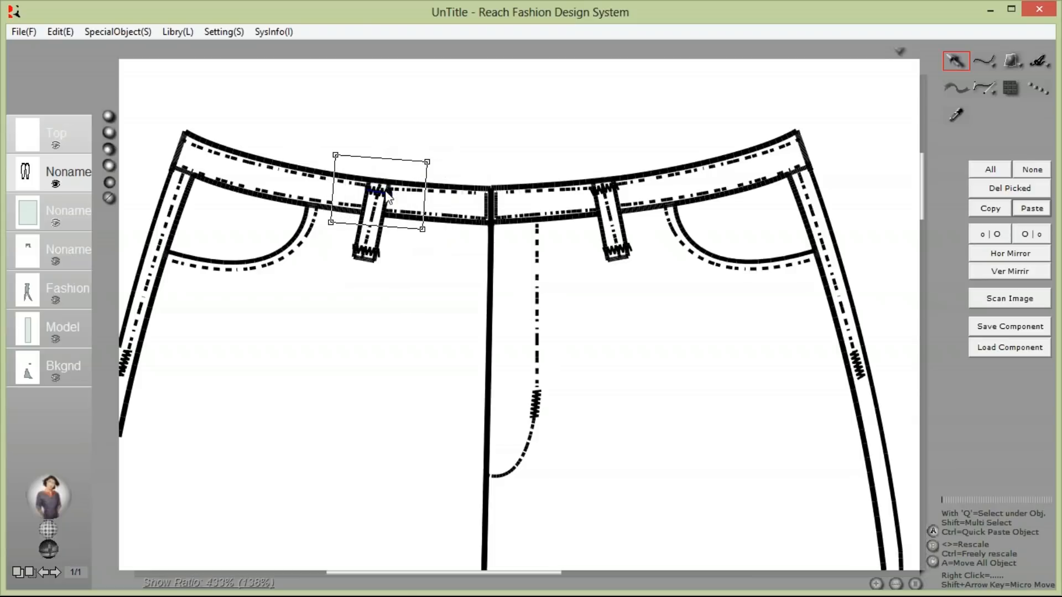
# - Shift the centre end points of the left waistband stitch line onto the right half's vertical stitching at the centre front
pyautogui.moveTo(382, 191); pyautogui.dragTo(469, 224)
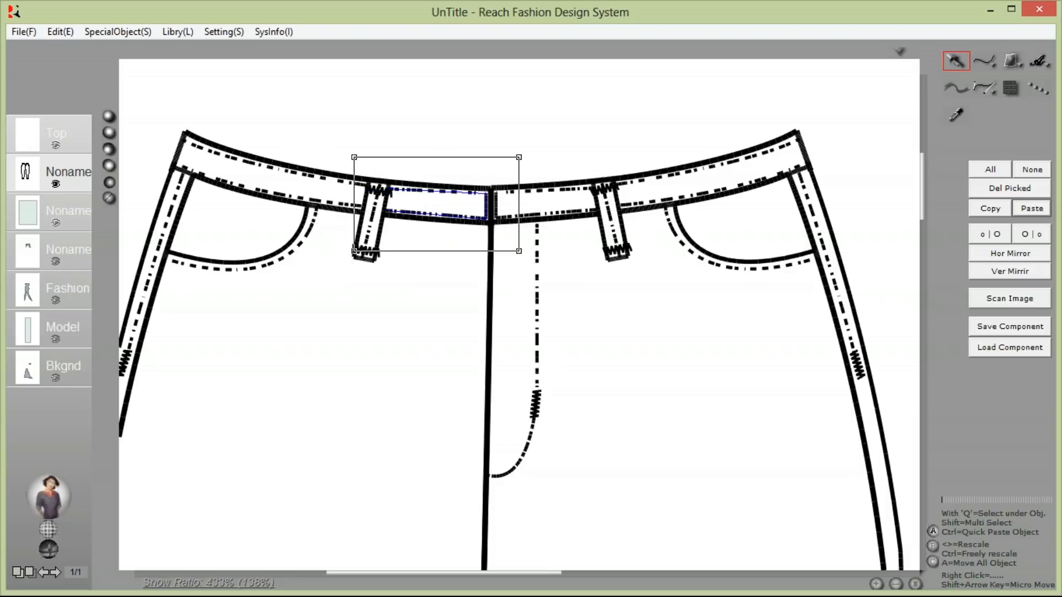
pyautogui.click(979, 84)
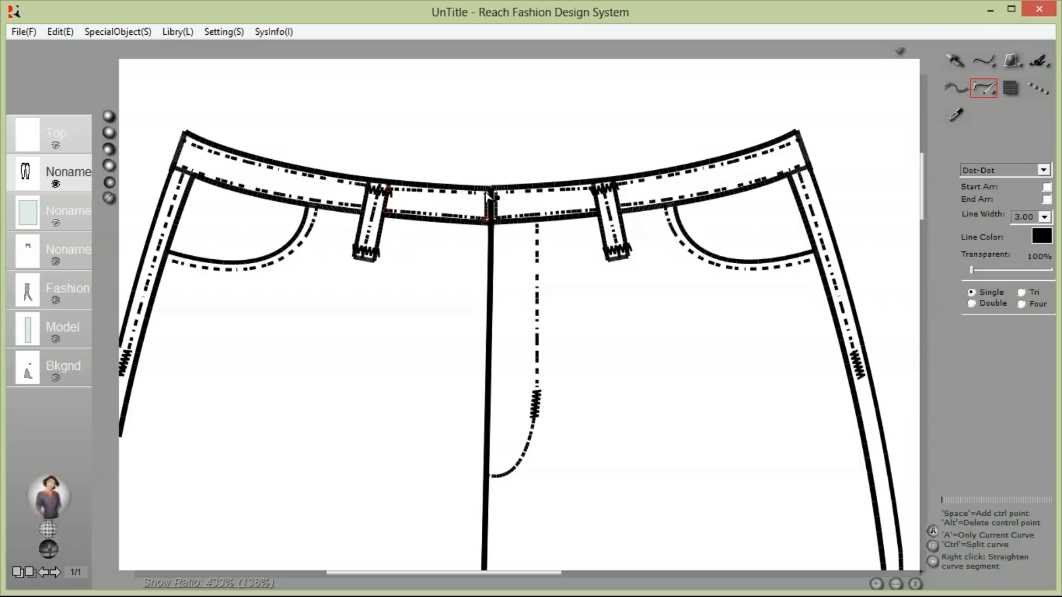
pyautogui.moveTo(487, 193); pyautogui.dragTo(496, 221)
pyautogui.press('Escape')
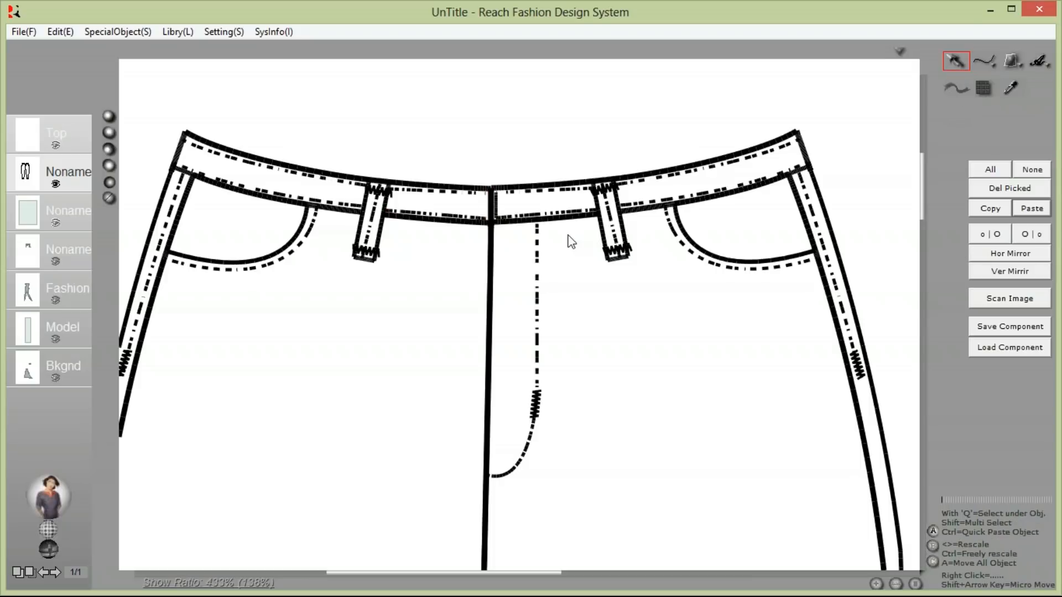
# - Draw a Solid back waist curve of width 5, arching upward between the two upper outer corners of the waistband
pyautogui.click(983, 60)
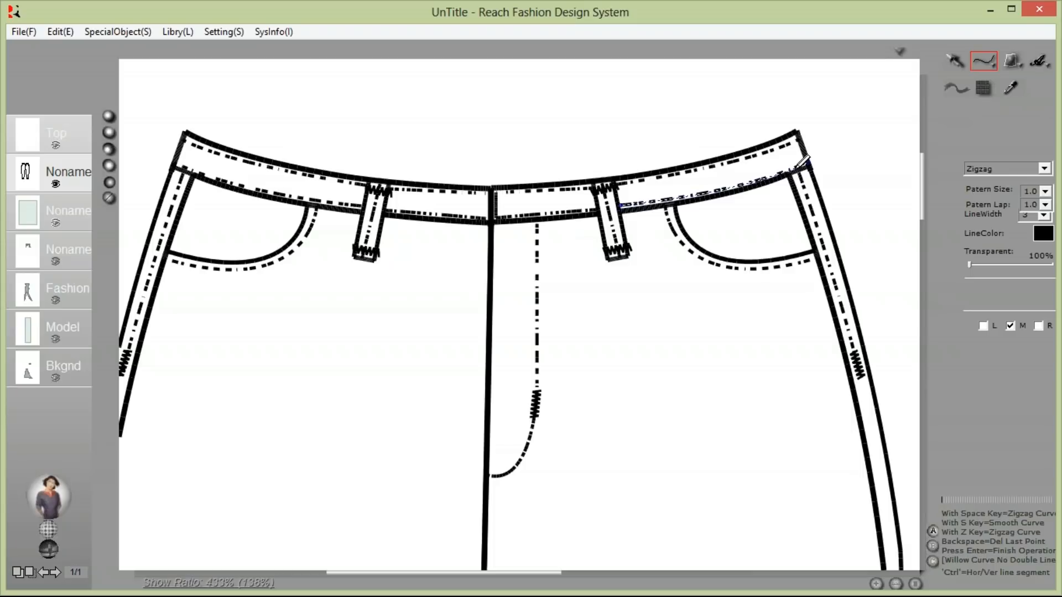
pyautogui.scroll(-2, 802, 160)
pyautogui.hscroll(3, 549, 191)
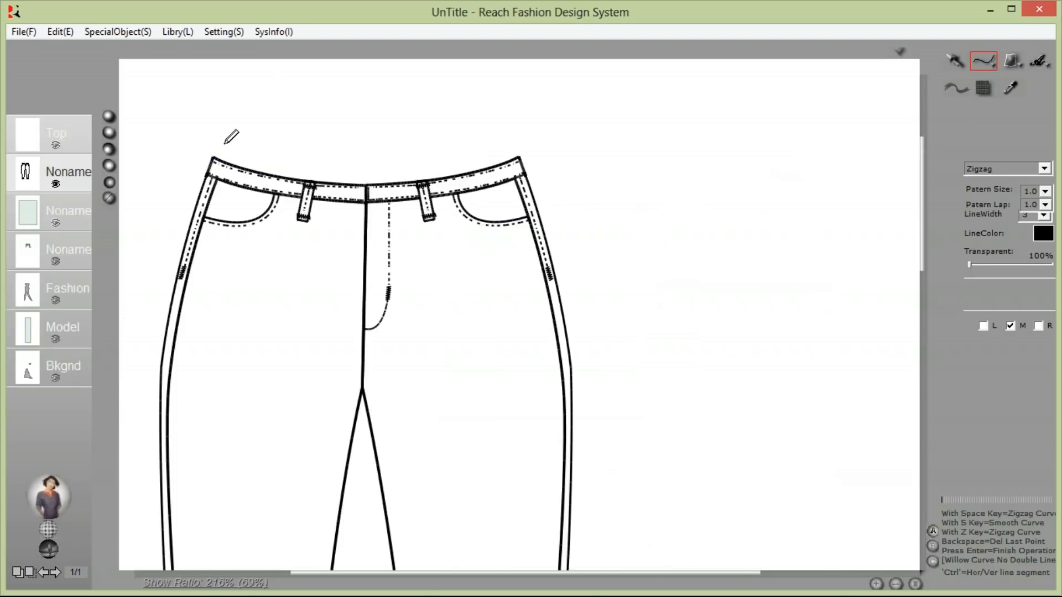
pyautogui.click(213, 159)
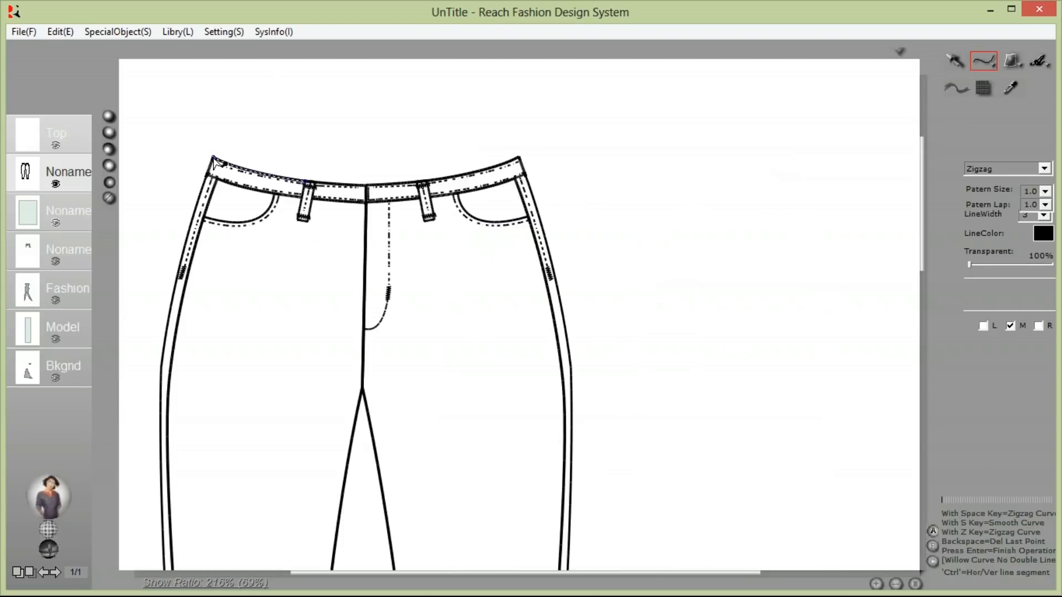
pyautogui.click(518, 157)
pyautogui.click(996, 169)
pyautogui.click(999, 181)
pyautogui.click(1026, 215)
pyautogui.press('BackSpace')
pyautogui.write('5')
pyautogui.click(214, 157)
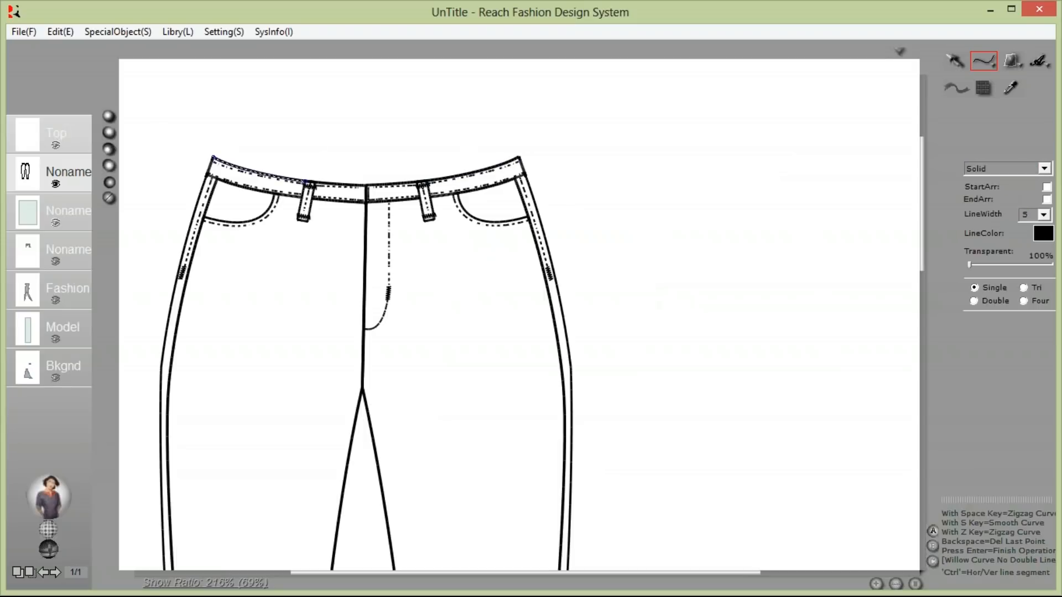
pyautogui.click(520, 156)
pyautogui.press('BackSpace')
pyautogui.moveTo(519, 158); pyautogui.dragTo(668, 179)
pyautogui.press('Return')
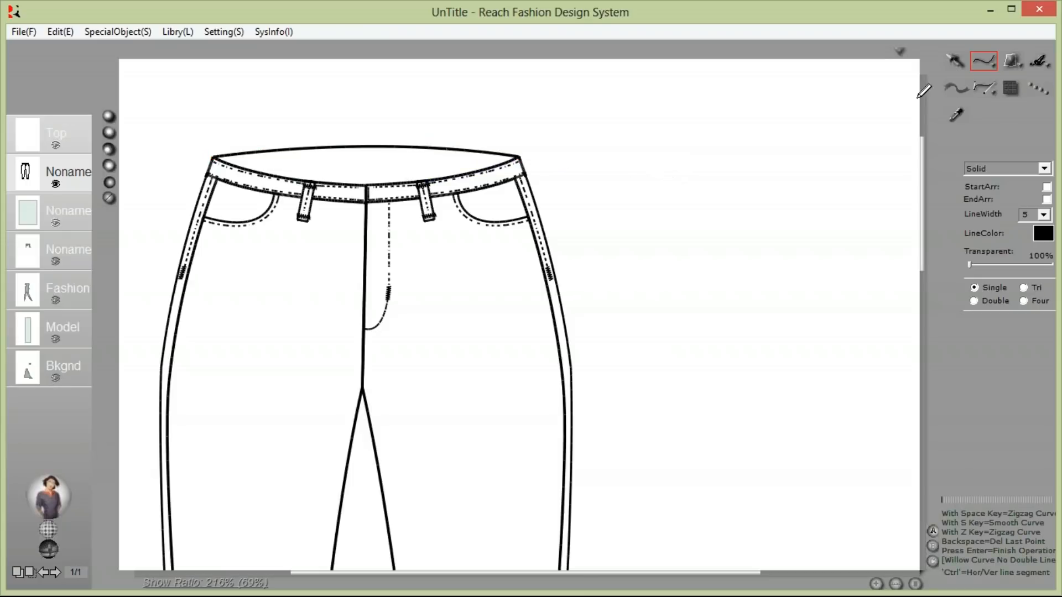
# - Draw a shorter Solid curve of width 5 below the back waist curve, ending on the front waistband's upper edge
pyautogui.click(269, 174)
pyautogui.click(471, 173)
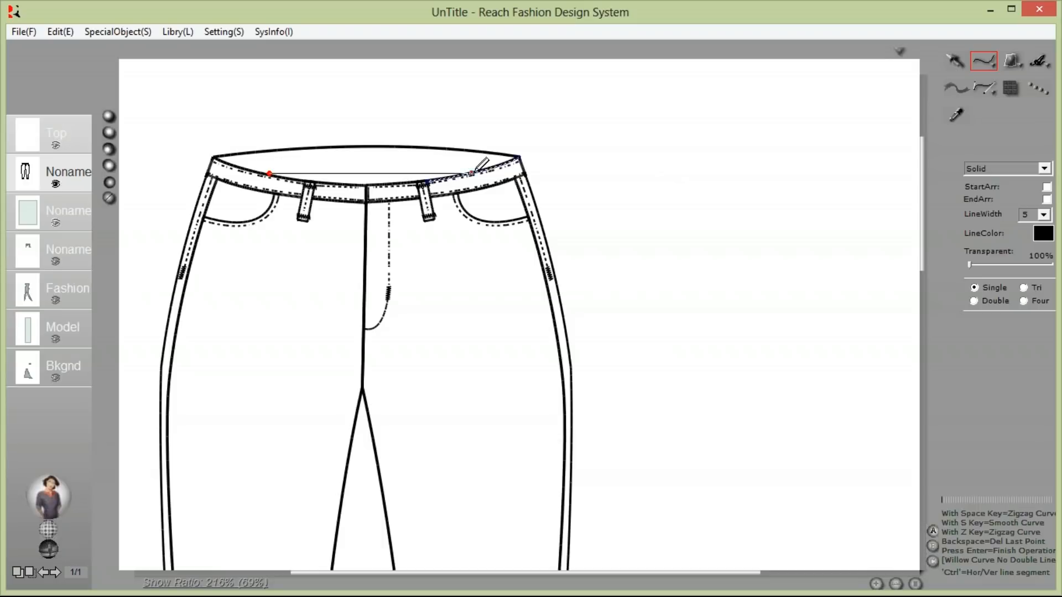
pyautogui.press('Return')
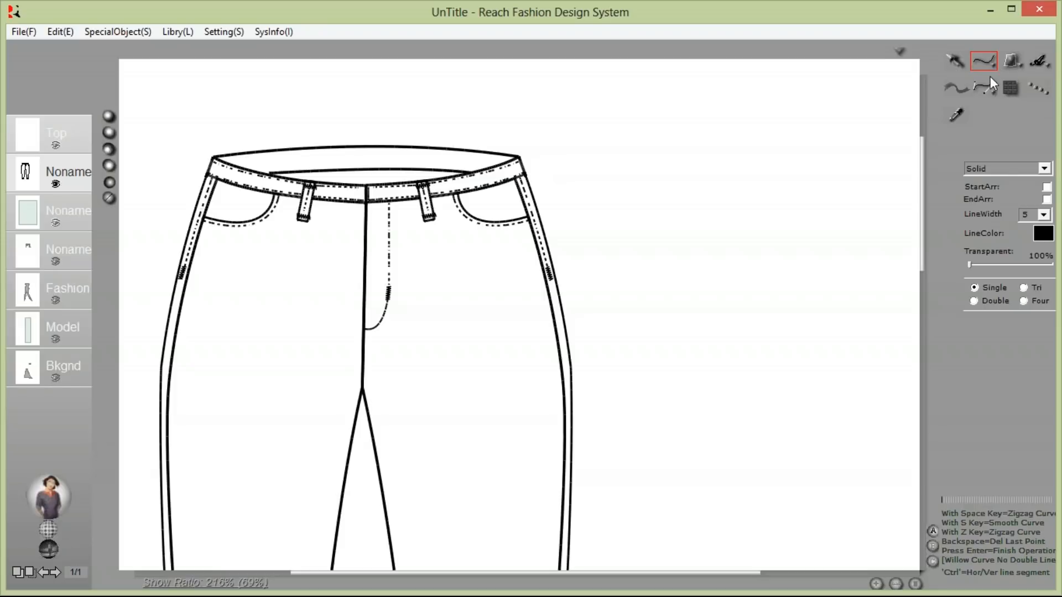
# - Draw a Dot-Dot stitch curve of width 3 just below the upper back waist curve, between the waistband's outer corners
pyautogui.click(1006, 169)
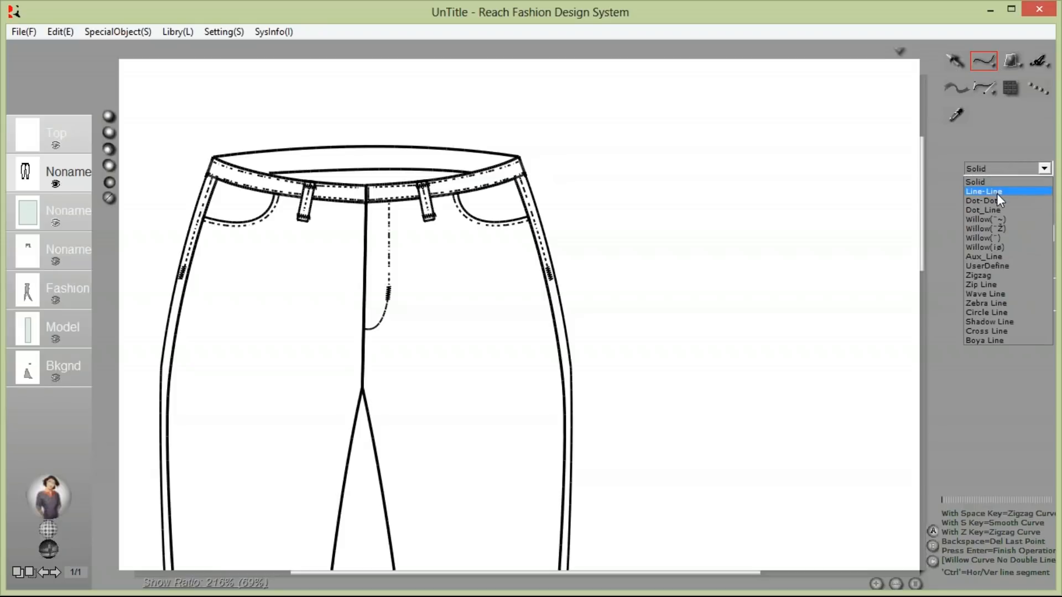
pyautogui.click(1006, 200)
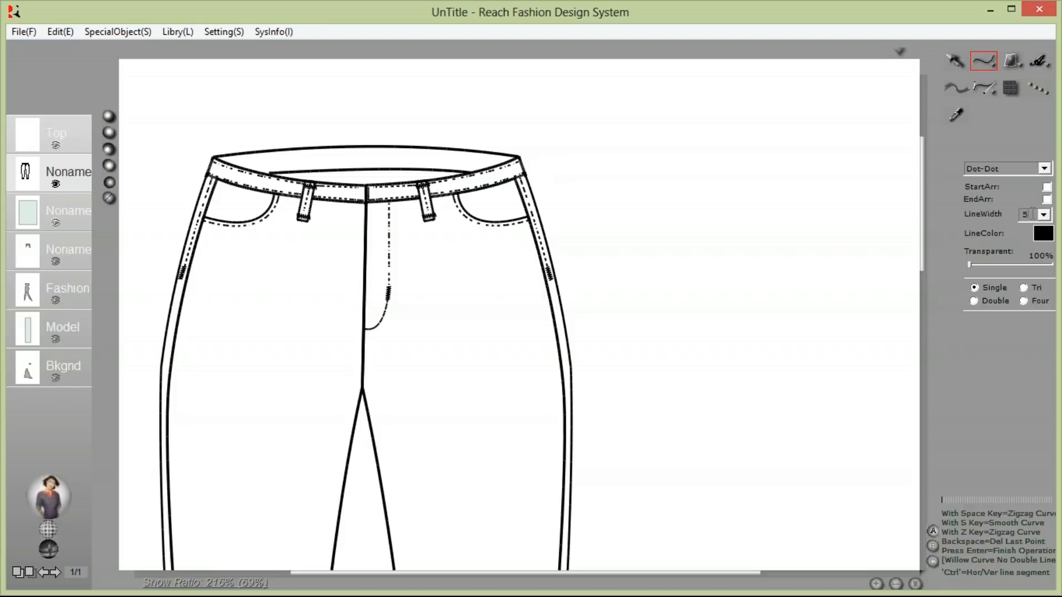
pyautogui.click(223, 163)
pyautogui.click(220, 161)
pyautogui.click(513, 160)
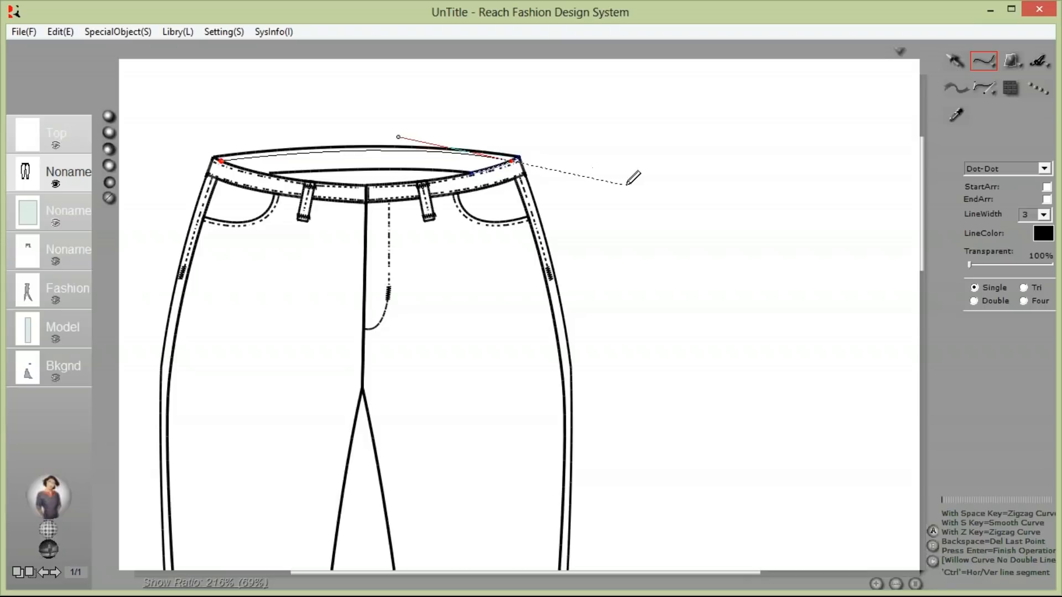
pyautogui.press('Return')
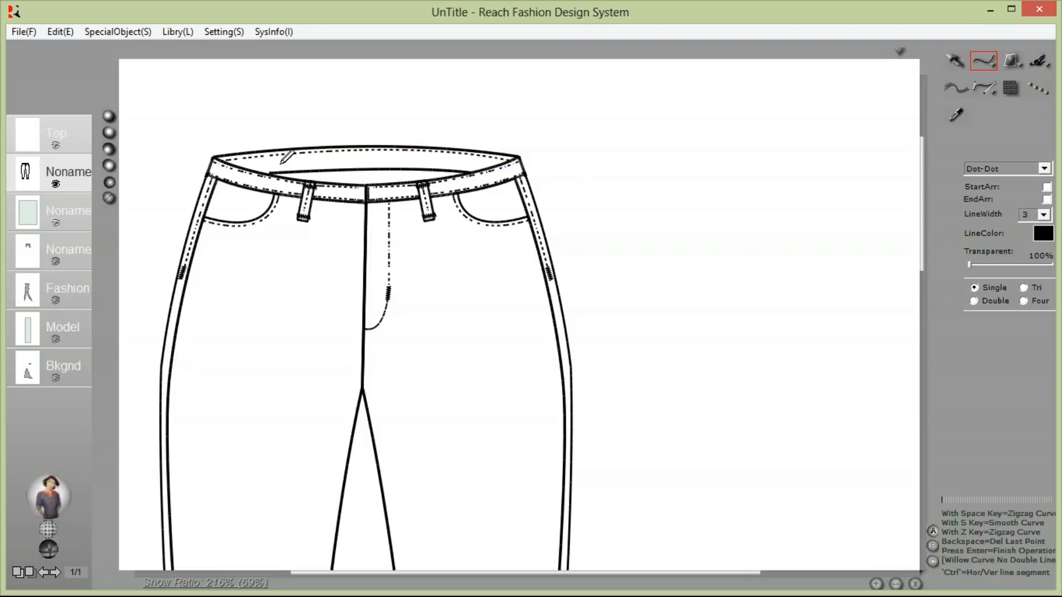
# - Draw a second Dot-Dot stitch curve of width 3 just above the lower back waist curve
pyautogui.click(259, 172)
pyautogui.moveTo(477, 172); pyautogui.dragTo(554, 177)
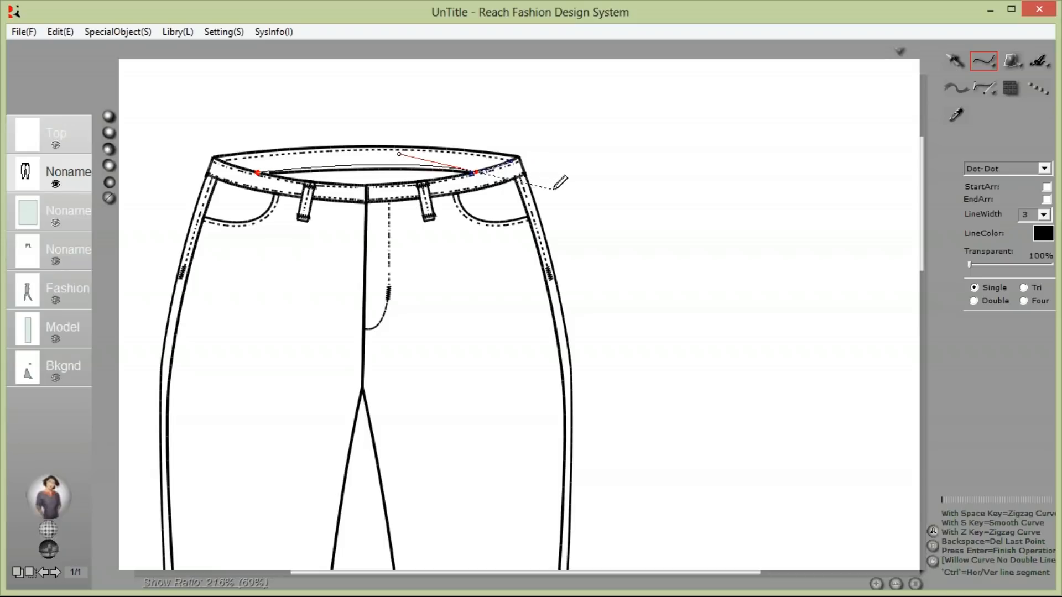
pyautogui.press('Return')
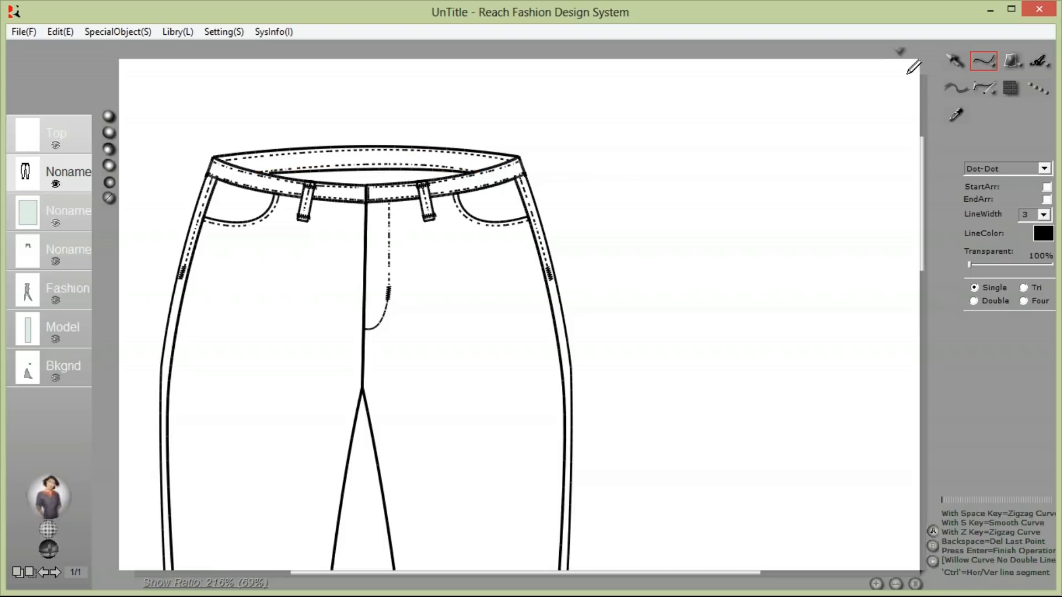
# - Place a round button component with the = mark on the blank canvas beside the trousers' right hip
pyautogui.click(1018, 62)
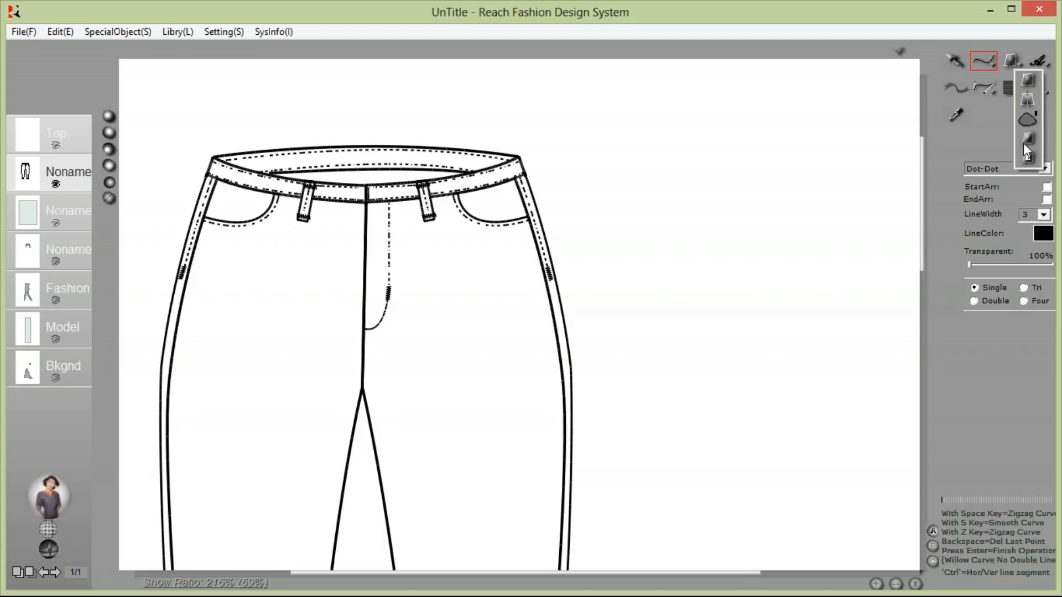
pyautogui.click(998, 237)
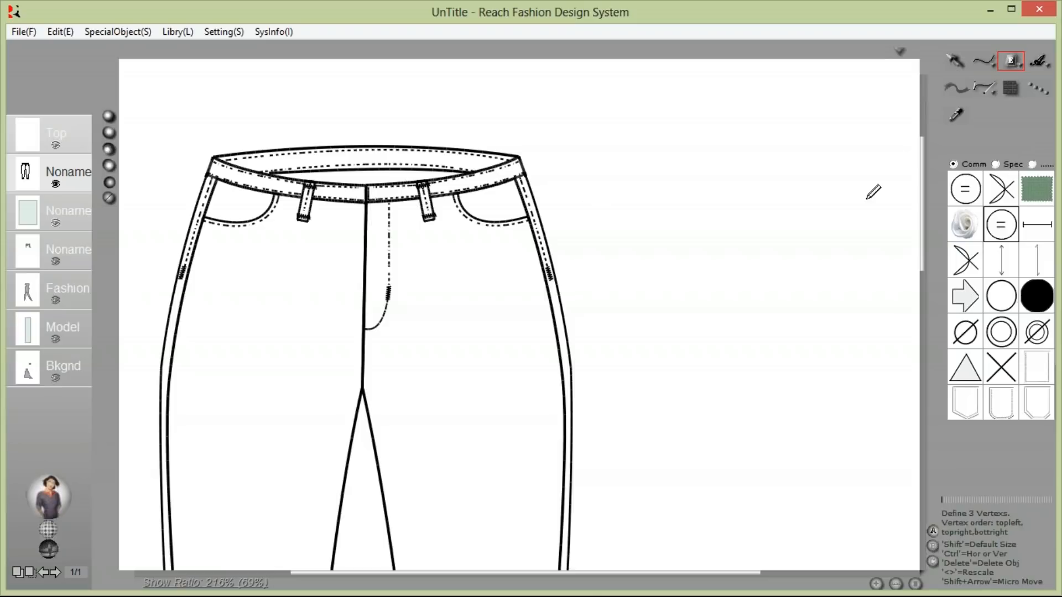
pyautogui.click(579, 201)
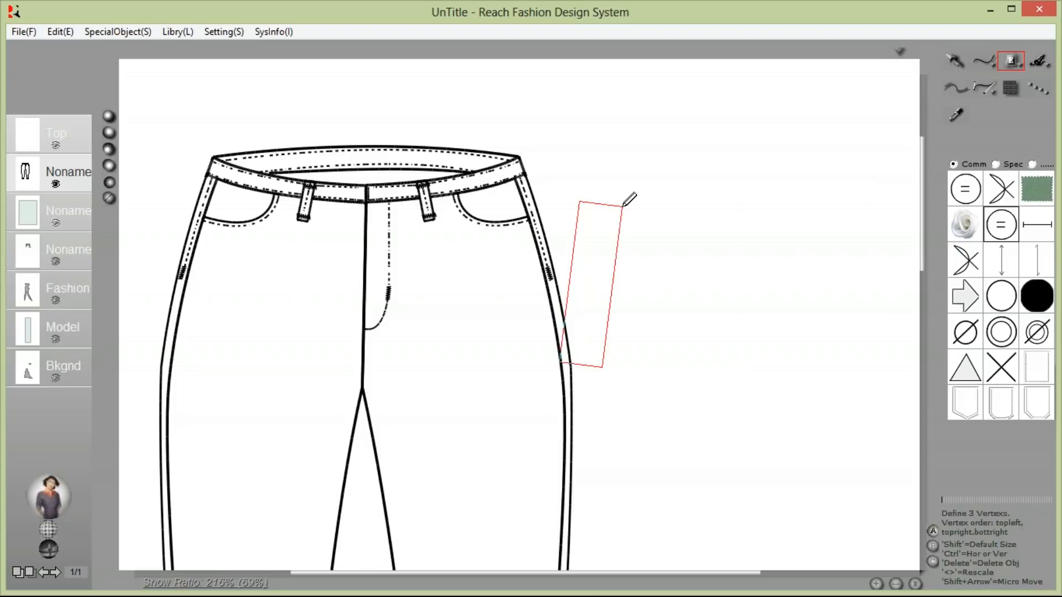
pyautogui.click(606, 201)
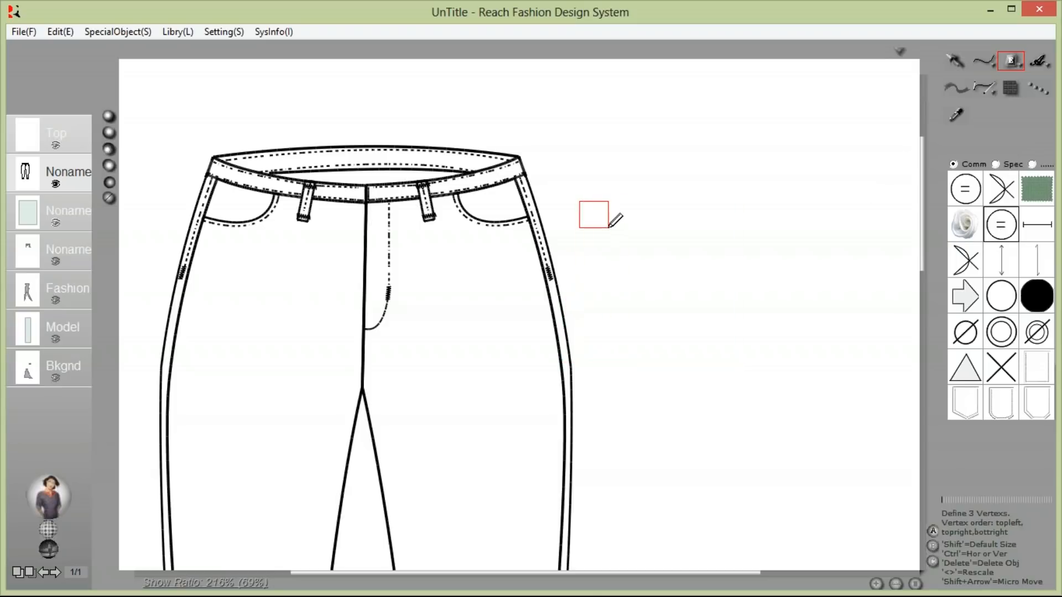
pyautogui.click(605, 226)
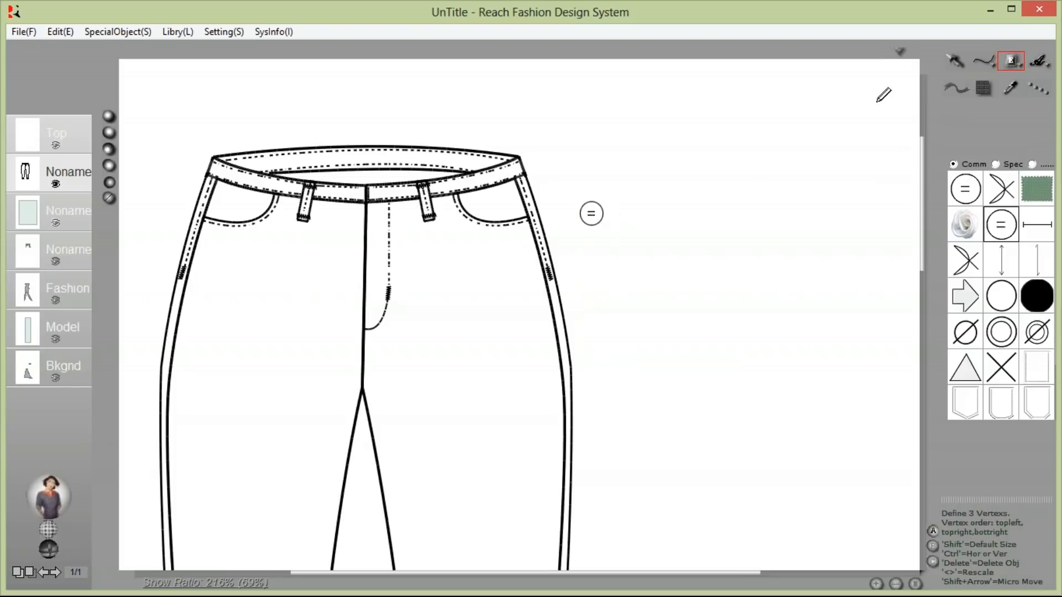
# - Shrink the button and position it on the front waistband, just right of the centre front line
pyautogui.click(954, 62)
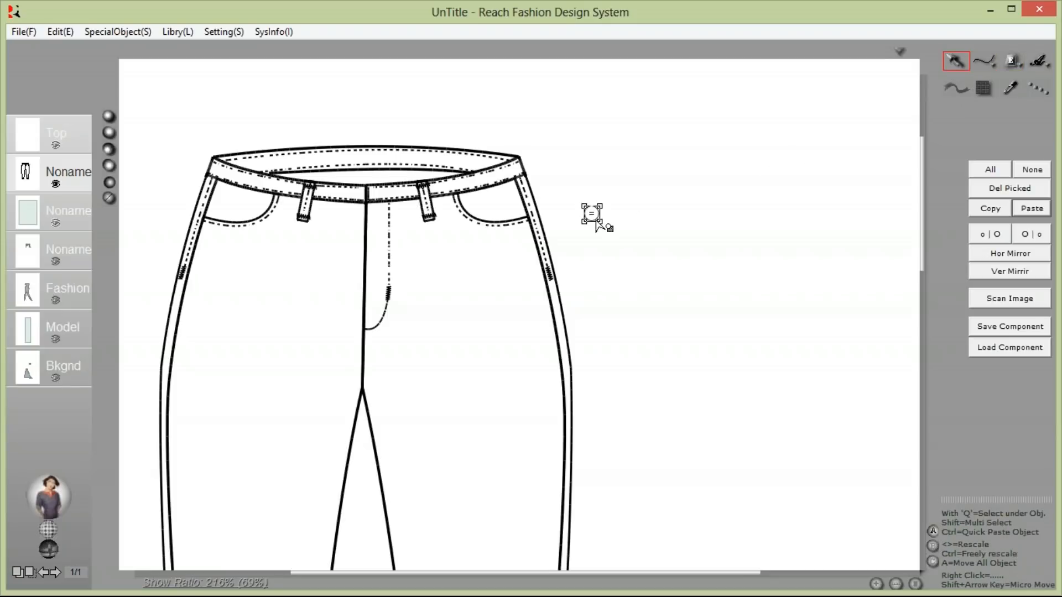
pyautogui.click(379, 192)
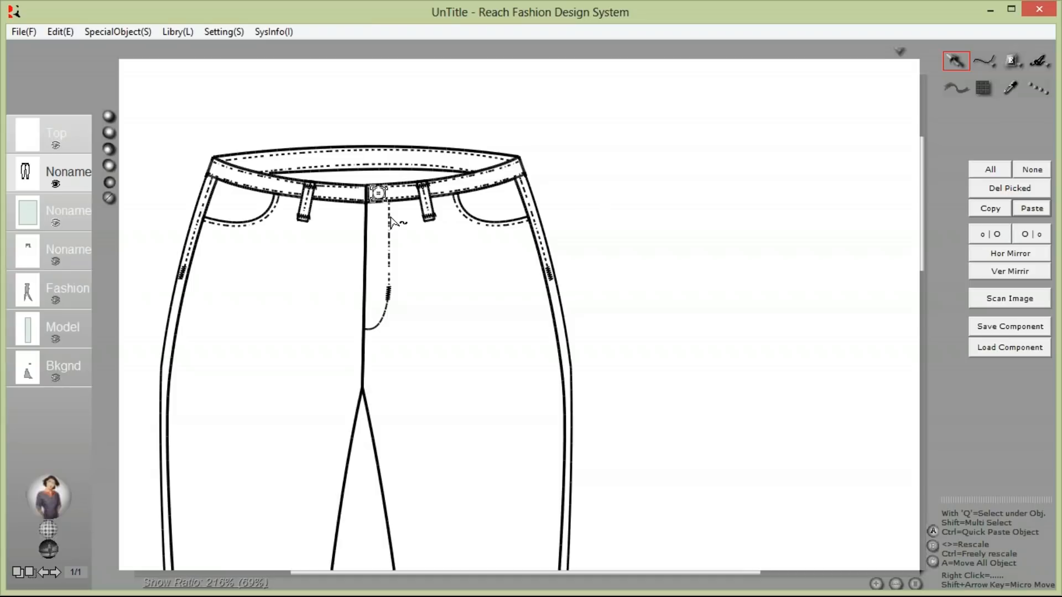
pyautogui.click(697, 159)
# - Draw a three-sided coin pocket outline with a Solid line of width 4 inside the left pocket opening, ending on the pocket curve
pyautogui.click(983, 60)
pyautogui.click(1025, 167)
pyautogui.click(1020, 181)
pyautogui.click(1026, 213)
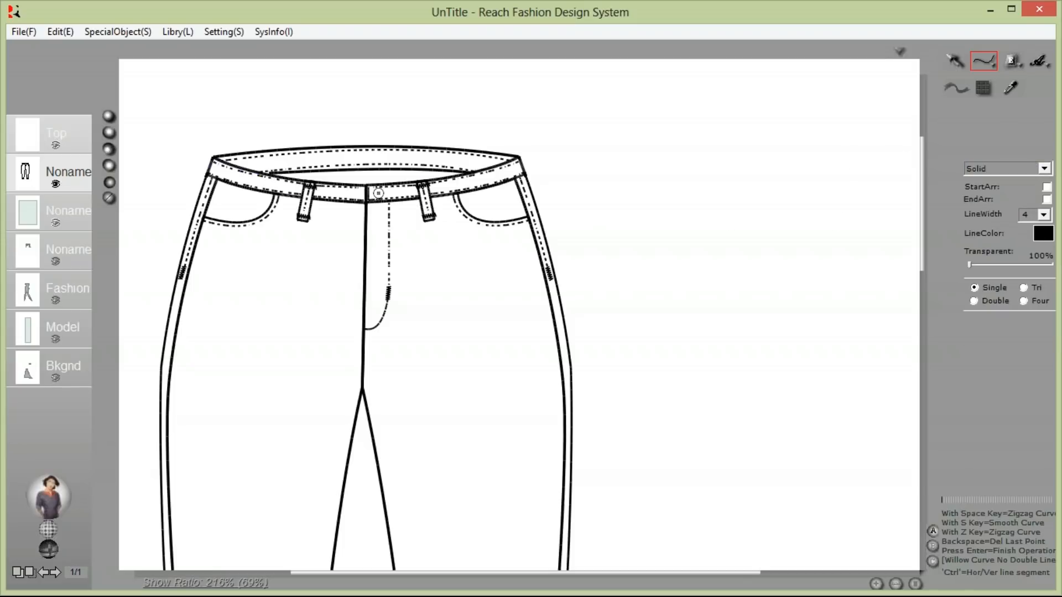
pyautogui.moveTo(157, 119); pyautogui.dragTo(415, 298)
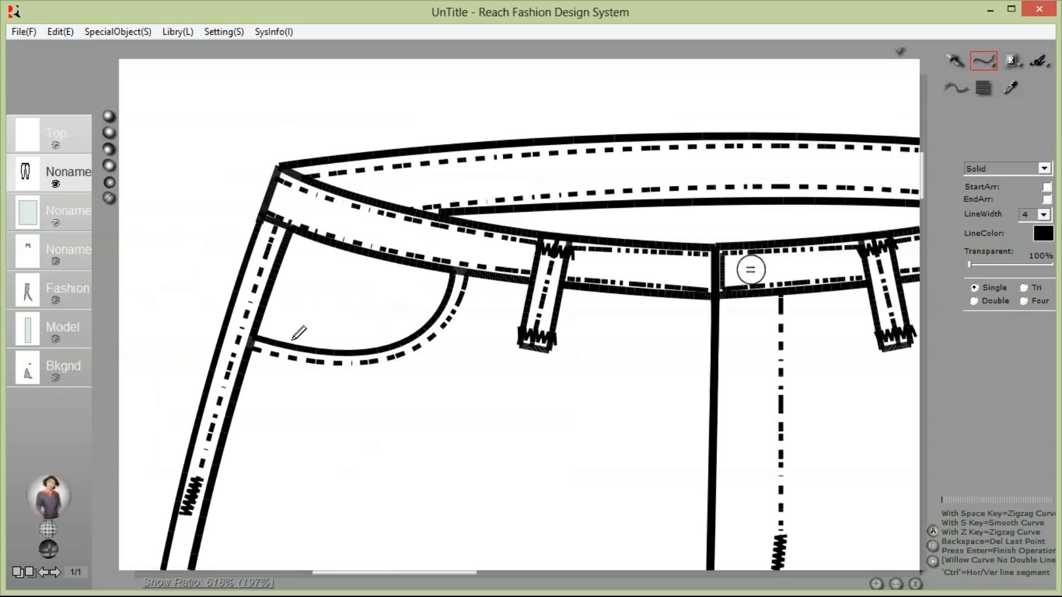
pyautogui.click(294, 346)
pyautogui.click(318, 283)
pyautogui.click(396, 298)
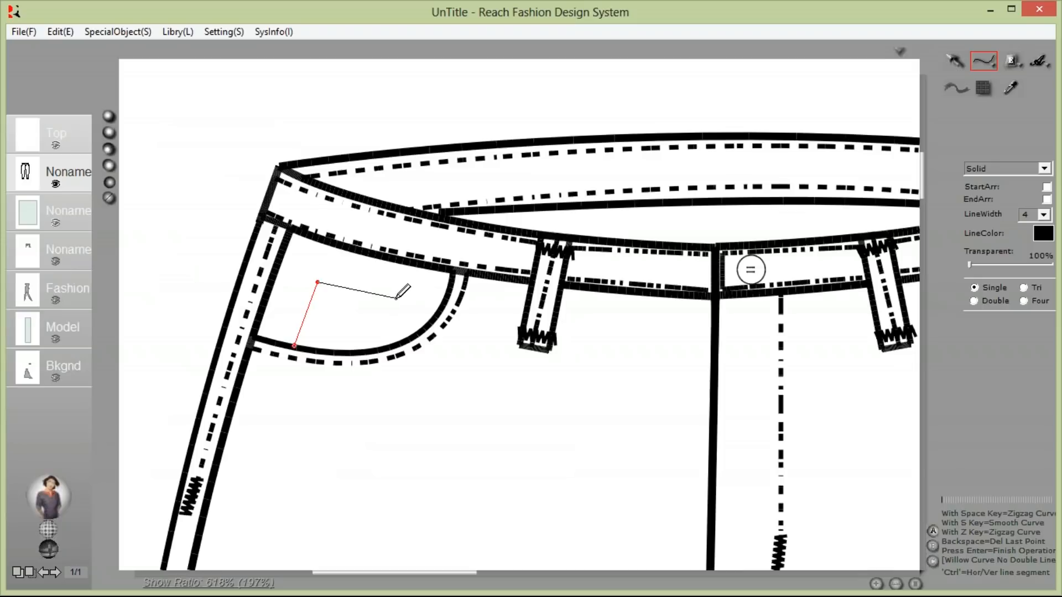
pyautogui.click(386, 346)
pyautogui.press('Return')
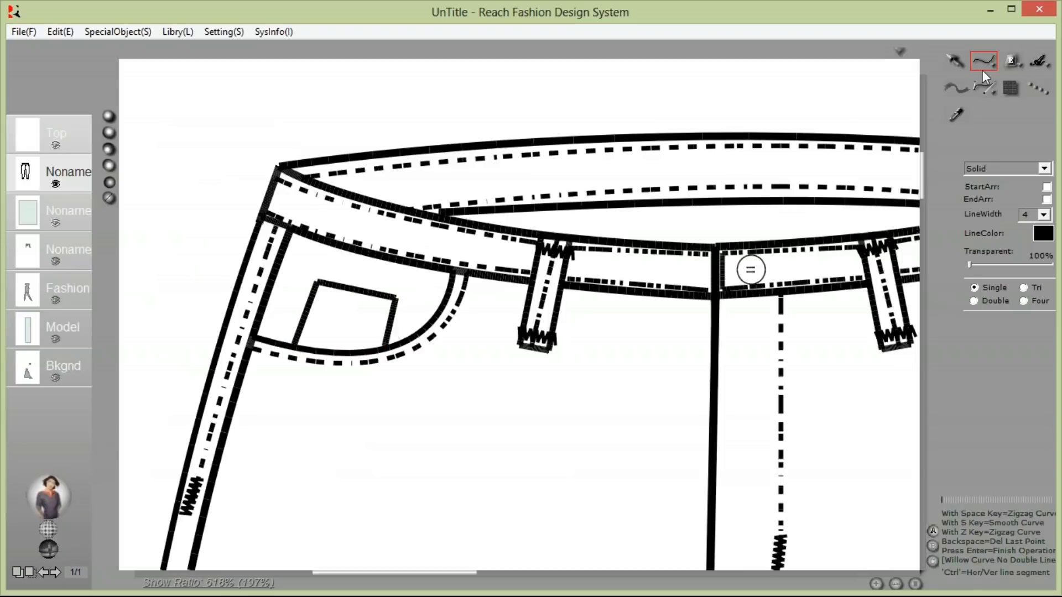
# - Draw a Dot-Dot stitch line of width 4 across the coin pocket, just below its top edge
pyautogui.click(1004, 169)
pyautogui.scroll(5, 1004, 174)
pyautogui.click(1011, 198)
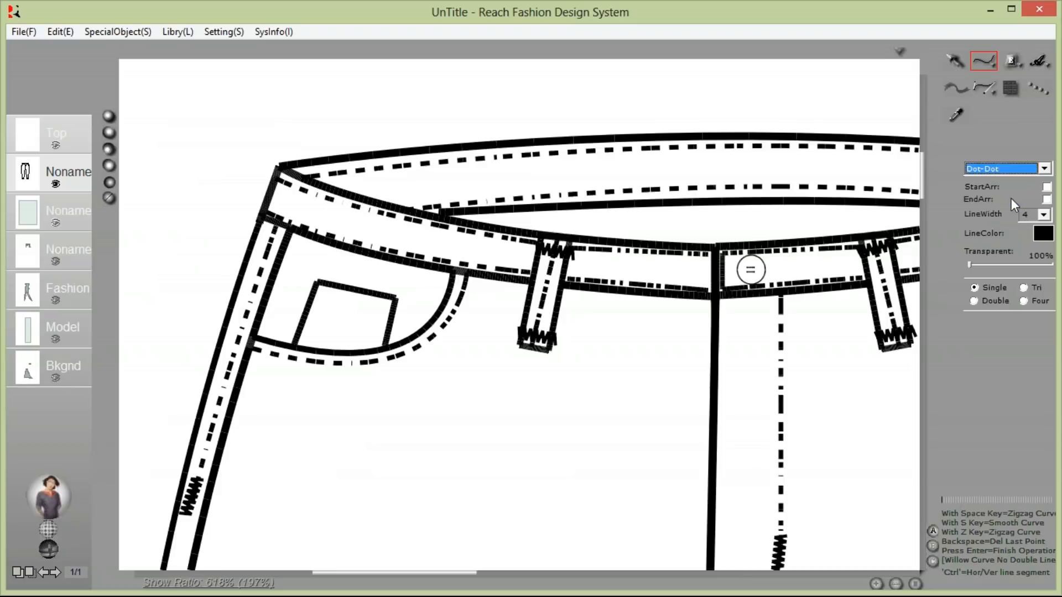
pyautogui.click(1025, 215)
pyautogui.click(314, 297)
pyautogui.click(394, 313)
pyautogui.press('Return')
# - Add Dot-Dot stitch lines of width 4 inside the left and right edges of the coin pocket
pyautogui.click(329, 284)
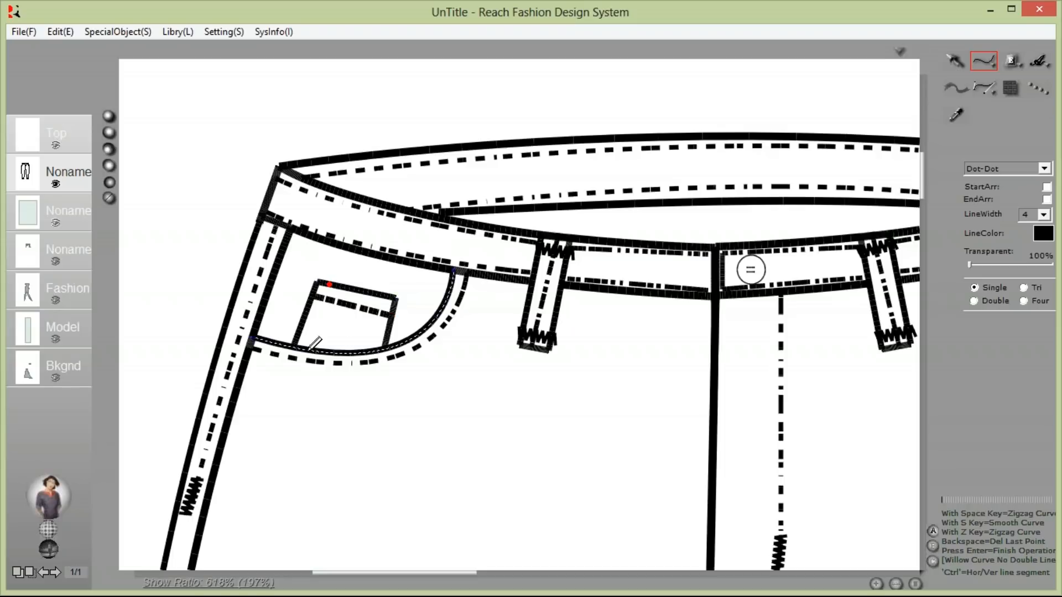
pyautogui.click(301, 349)
pyautogui.press('Return')
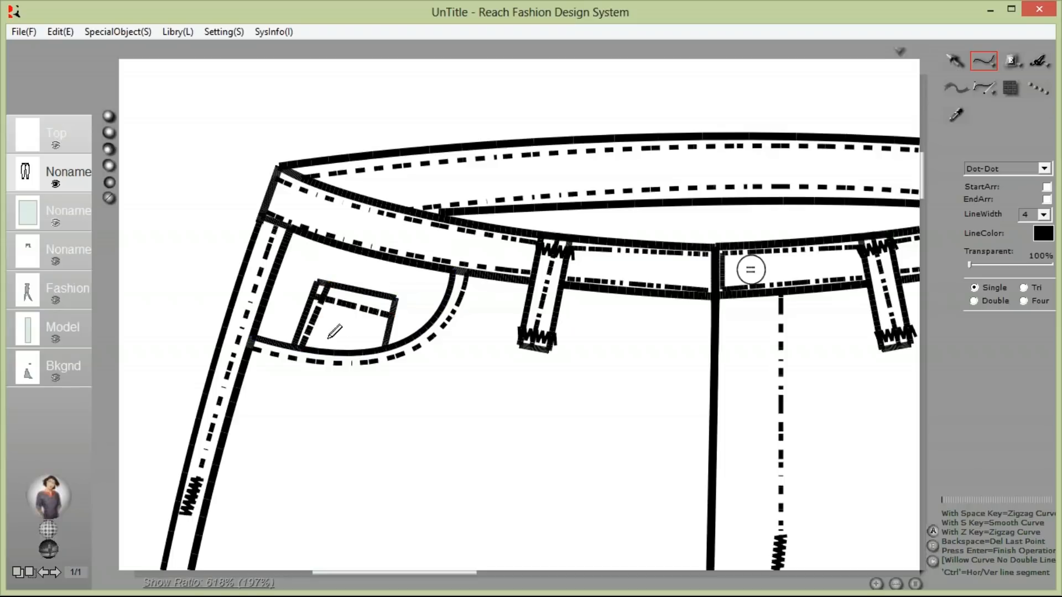
pyautogui.click(388, 297)
pyautogui.press('Return')
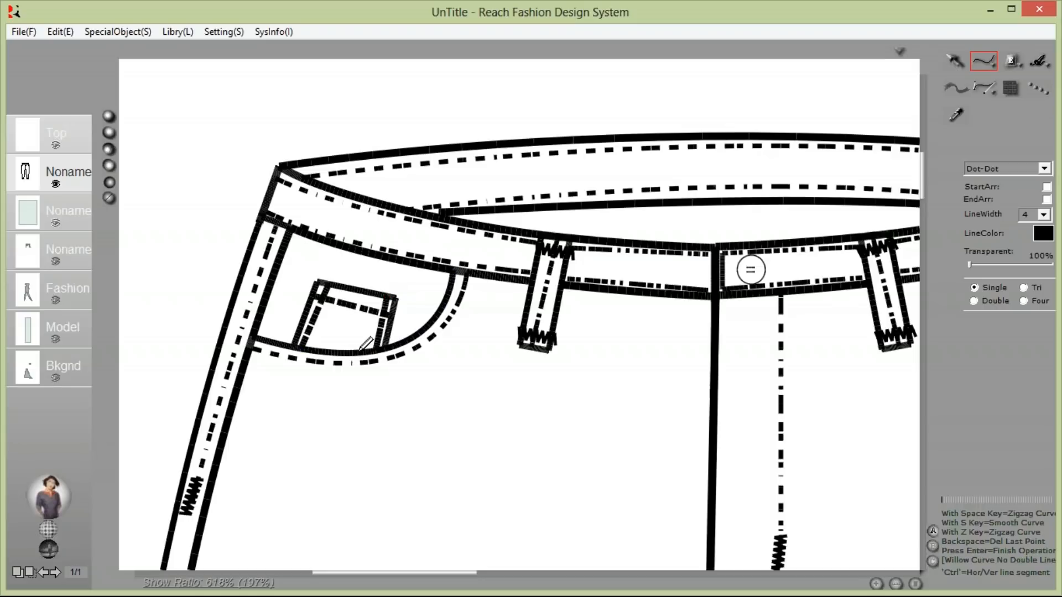
# - Fit the whole trouser sketch in view and set the measuring tool's marking colour to black
pyautogui.rightClick(333, 366)
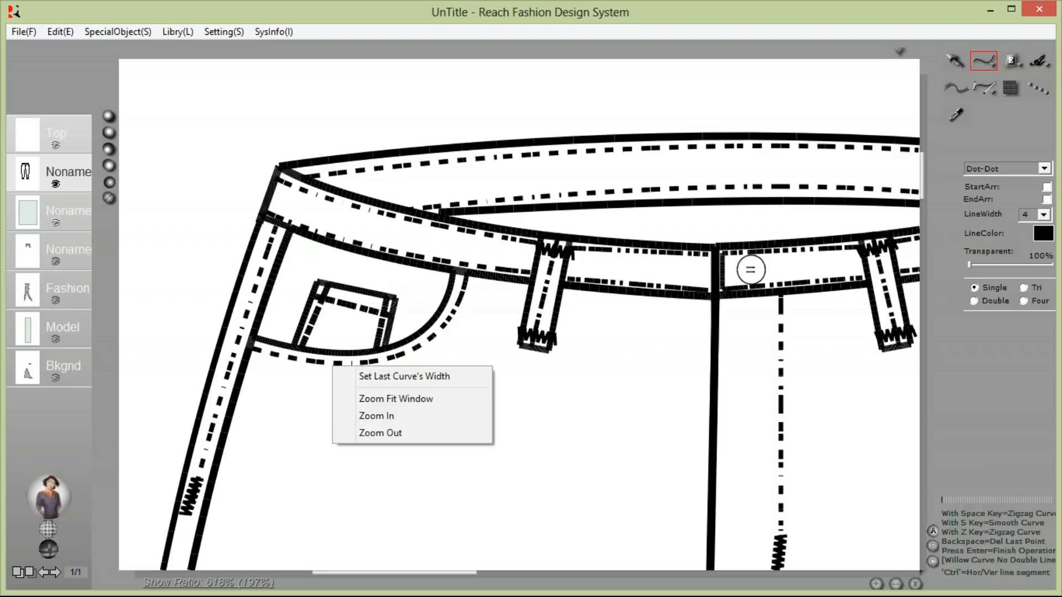
pyautogui.click(431, 400)
pyautogui.press('Escape')
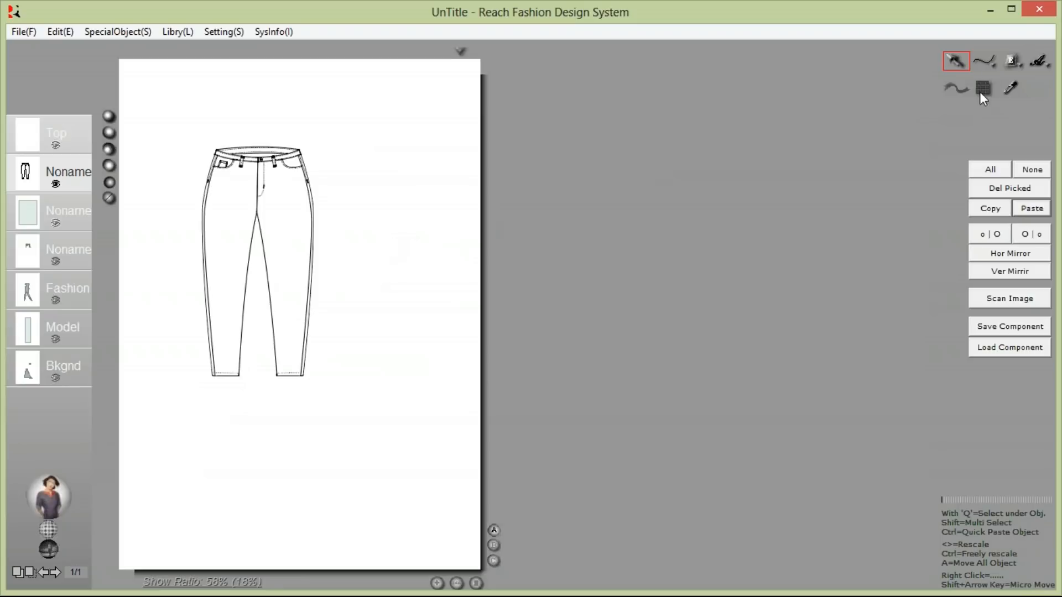
pyautogui.click(456, 583)
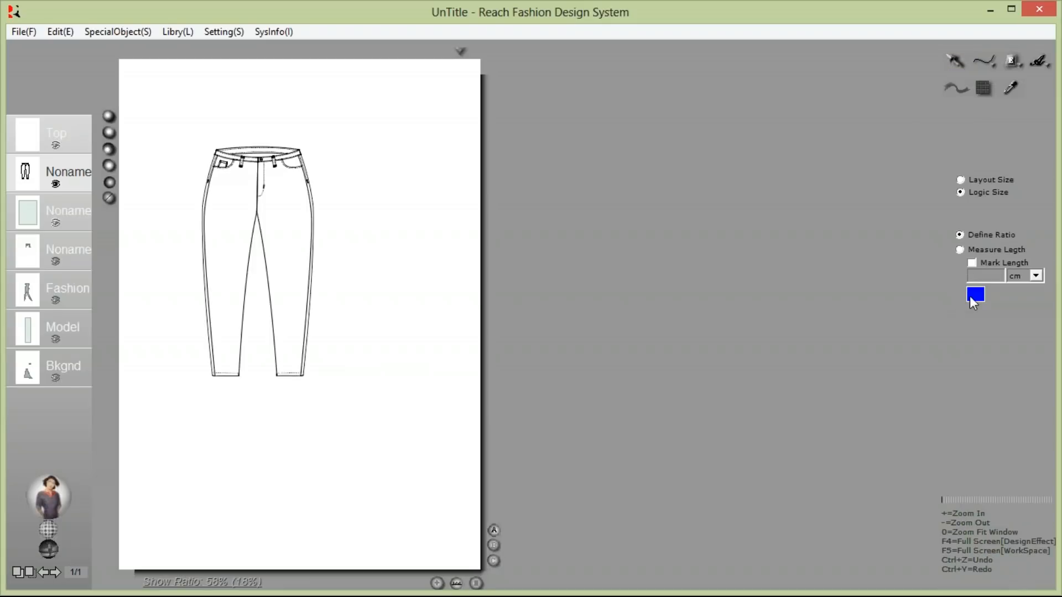
pyautogui.click(975, 295)
pyautogui.click(560, 405)
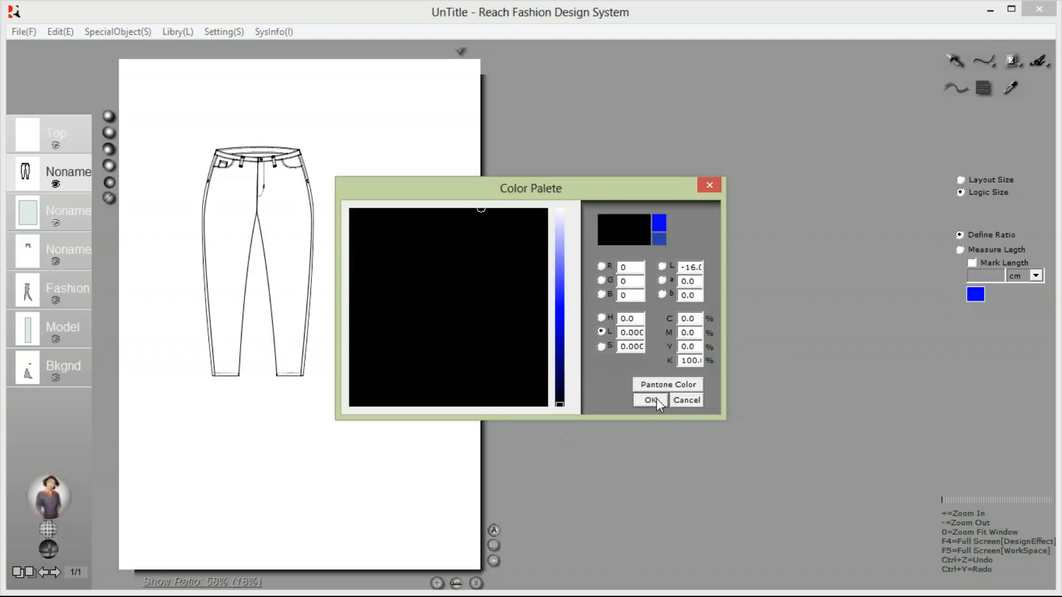
pyautogui.click(652, 400)
# - Set the measuring tool to measure lengths, mark them on the drawing and use inches
pyautogui.click(960, 249)
pyautogui.click(973, 263)
pyautogui.click(1035, 276)
pyautogui.click(1034, 299)
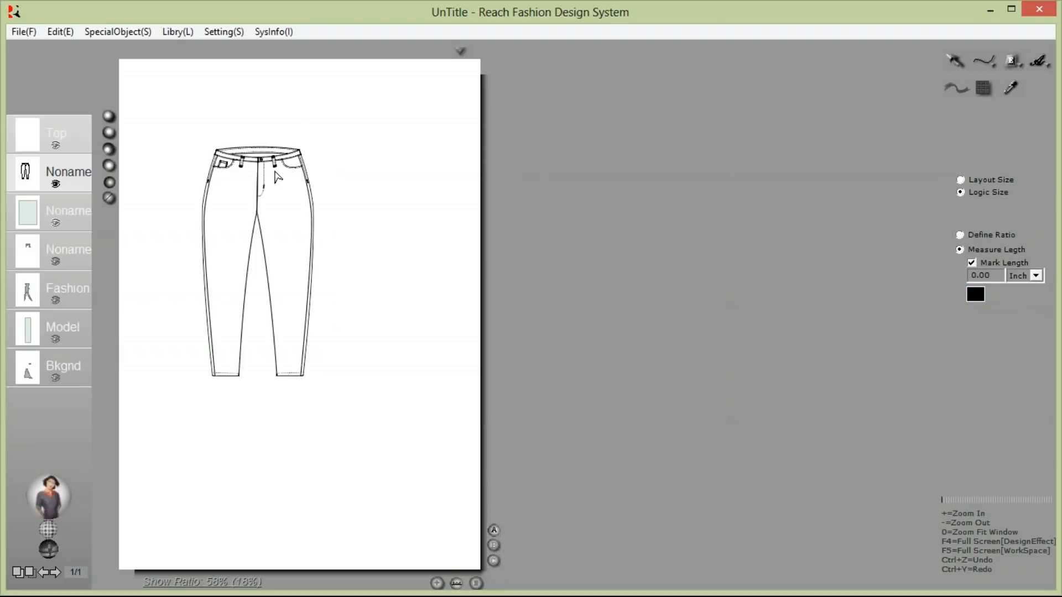
# - Add a vertical length dimension left of the trousers, from waist to hem, representing 42 inches
pyautogui.moveTo(163, 150); pyautogui.dragTo(162, 380)
pyautogui.write('42')
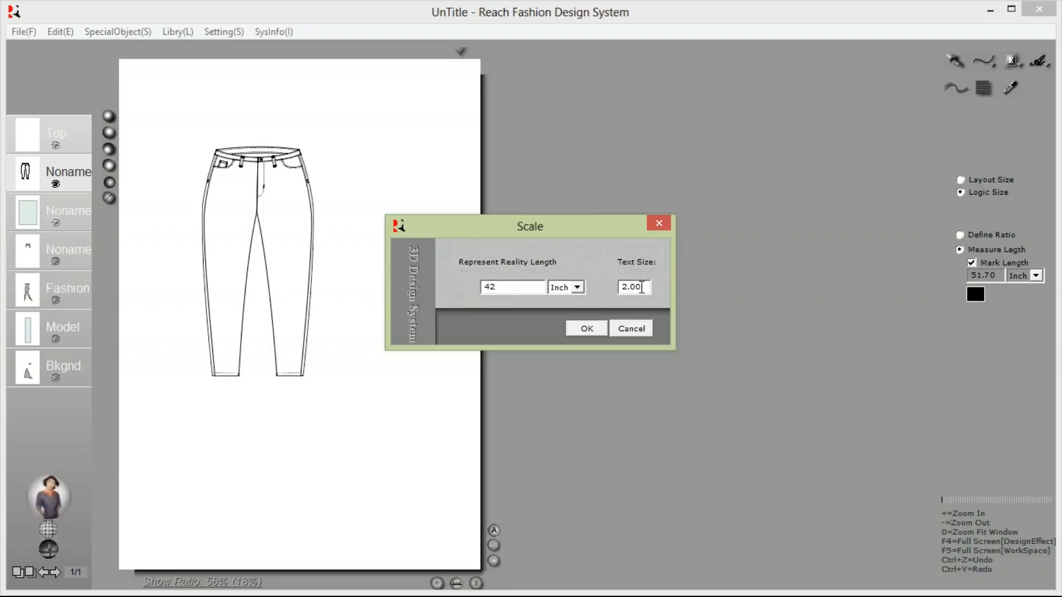
pyautogui.click(587, 330)
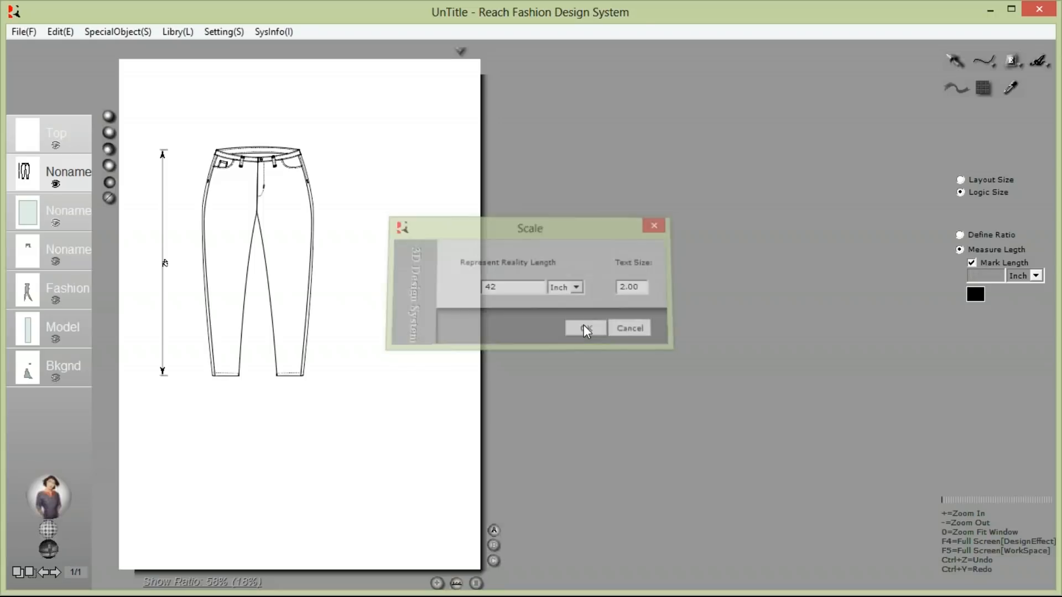
# - Add a horizontal dimension below the left leg's hem, representing 10 inches
pyautogui.moveTo(212, 386); pyautogui.dragTo(240, 387)
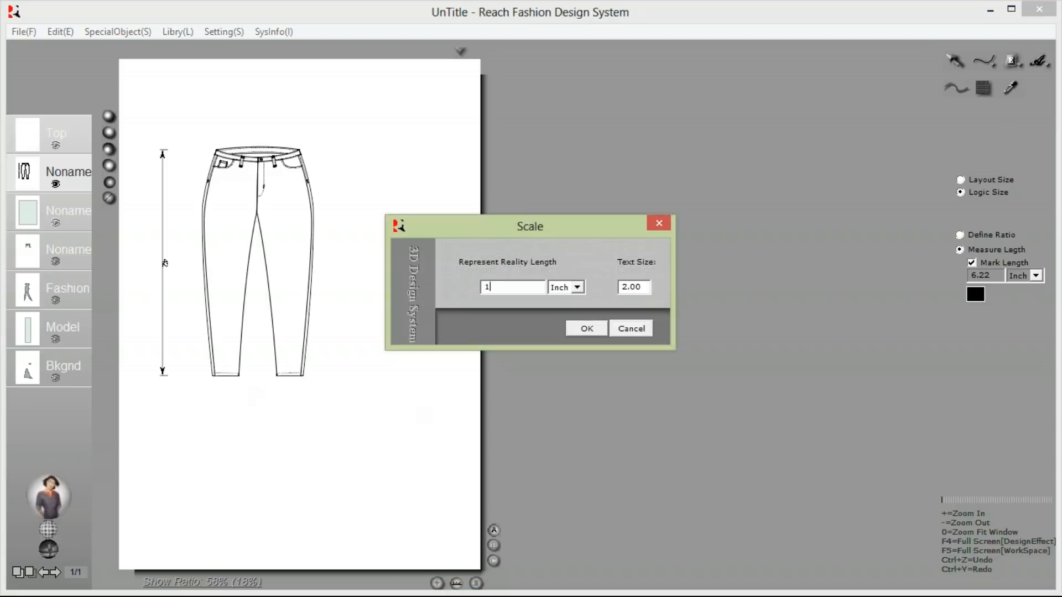
pyautogui.write('0')
pyautogui.press('Return')
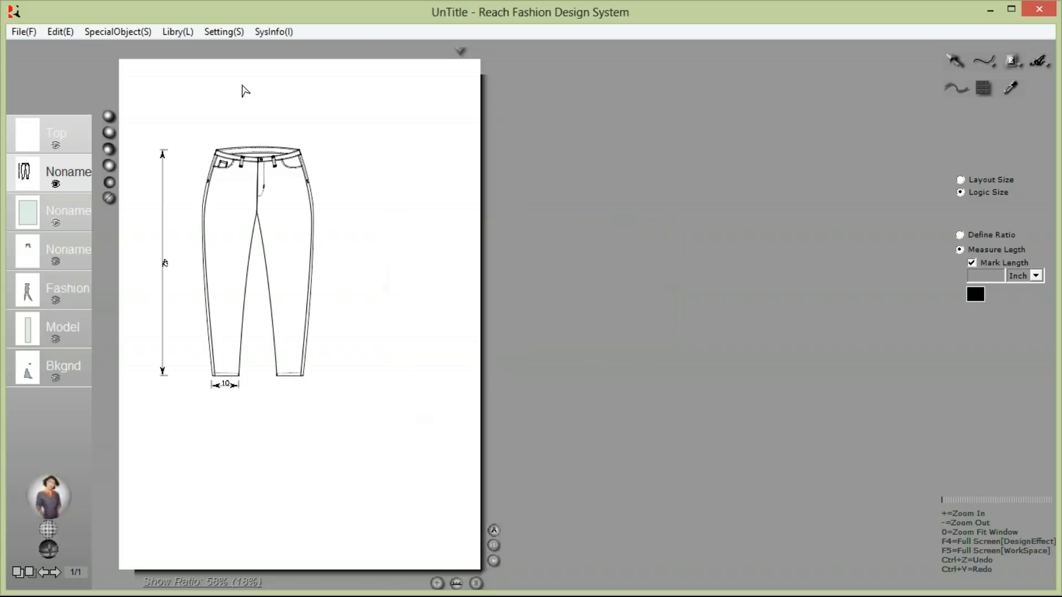
# - Add a horizontal dimension above the waistband across the full waist, representing 40 inches
pyautogui.moveTo(216, 127); pyautogui.dragTo(308, 127)
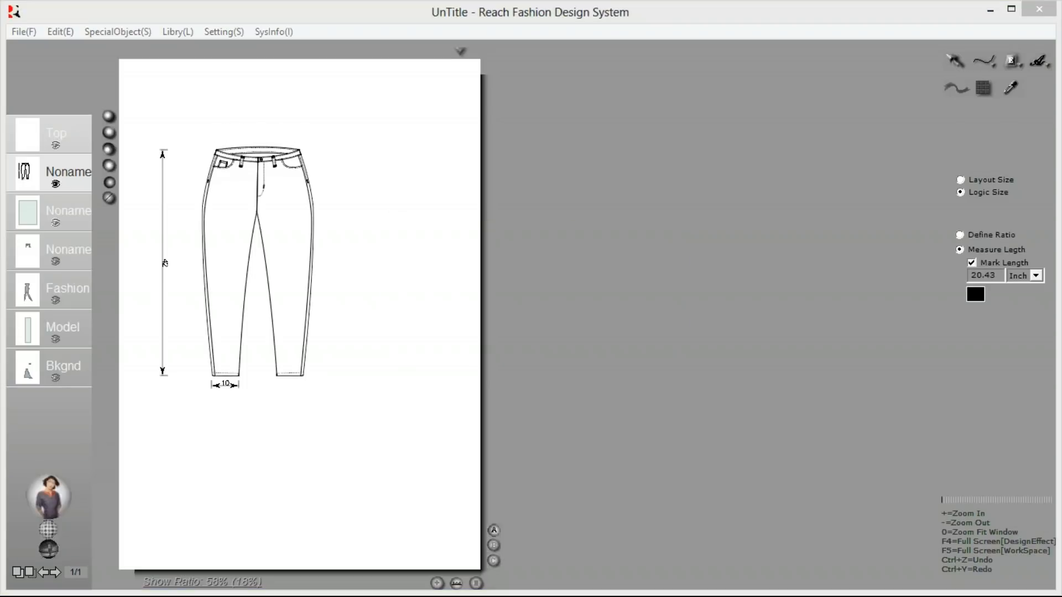
pyautogui.write('40')
pyautogui.press('Return')
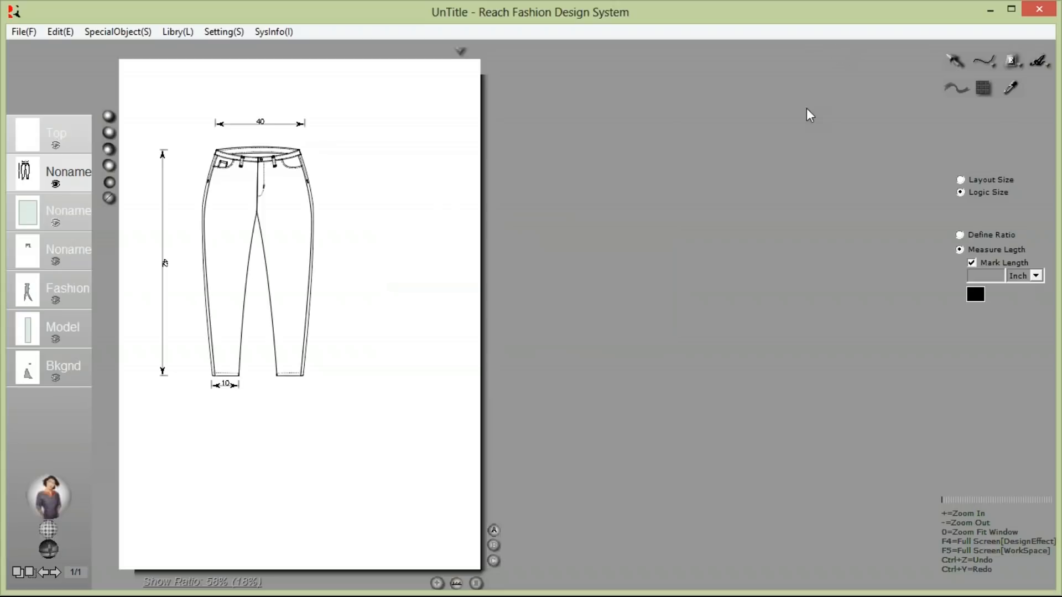
# - Switch to Excel by opening the New Microsoft Excel Worksheet from the desktop, and bring its measurement list into view
pyautogui.click(989, 11)
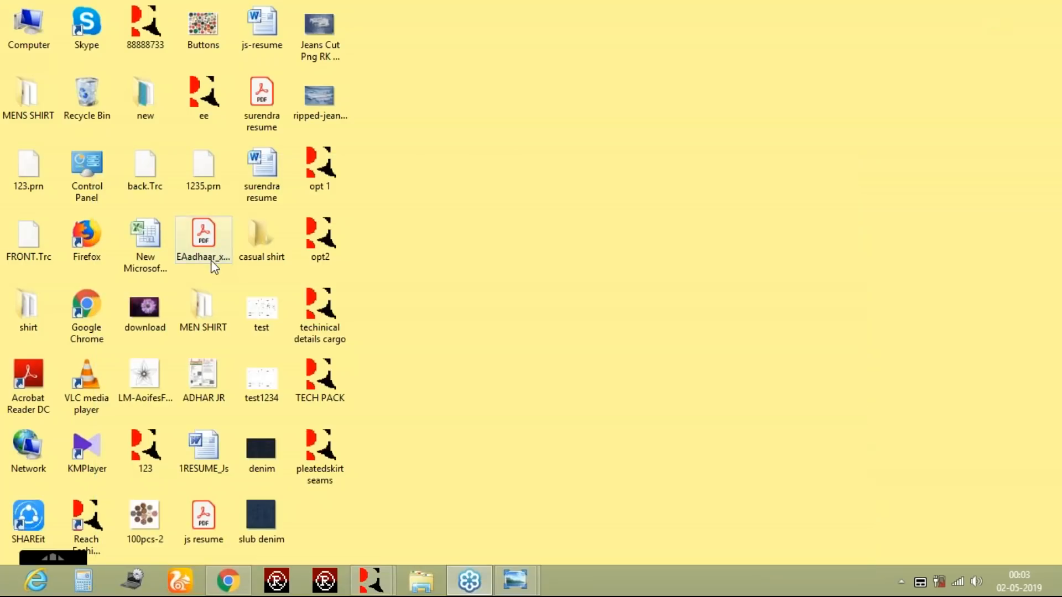
pyautogui.doubleClick(145, 238)
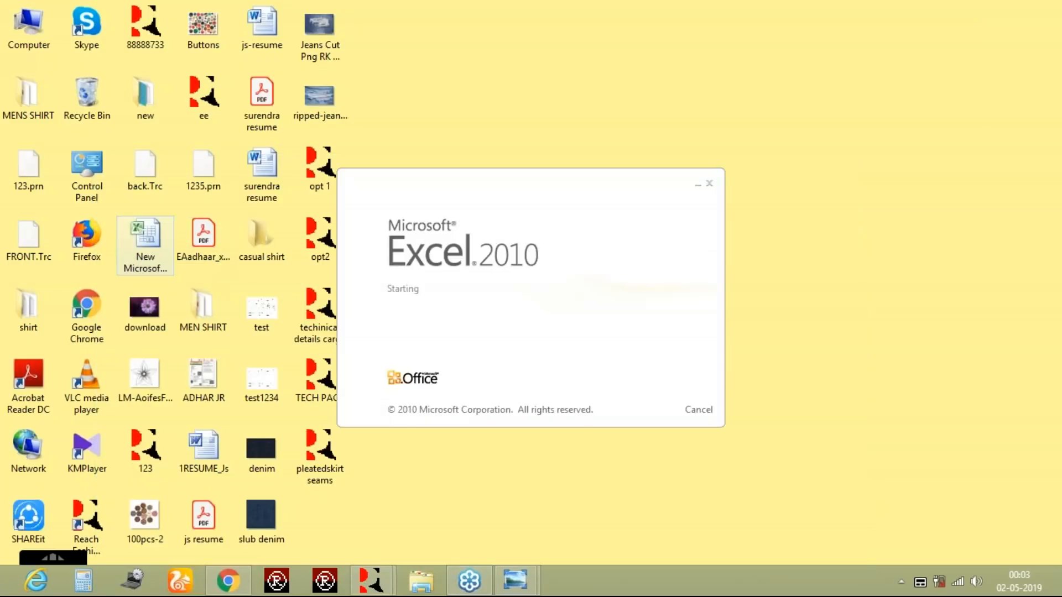
pyautogui.scroll(-5, 247, 293)
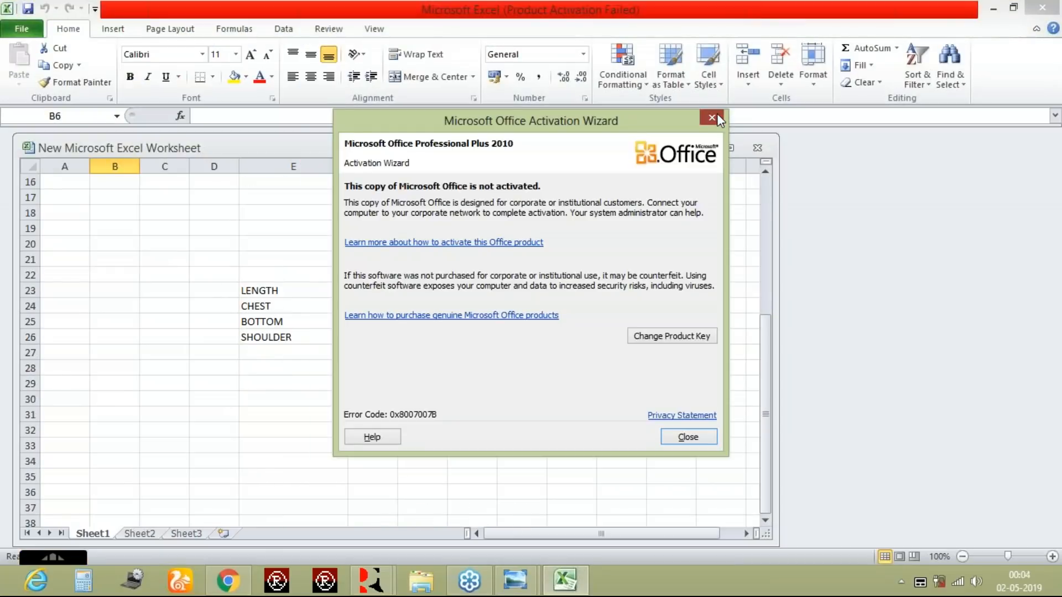
# - Dismiss the Office activation wizard and rename the CHEST row label in the measurement table to hip
pyautogui.click(714, 118)
pyautogui.click(281, 304)
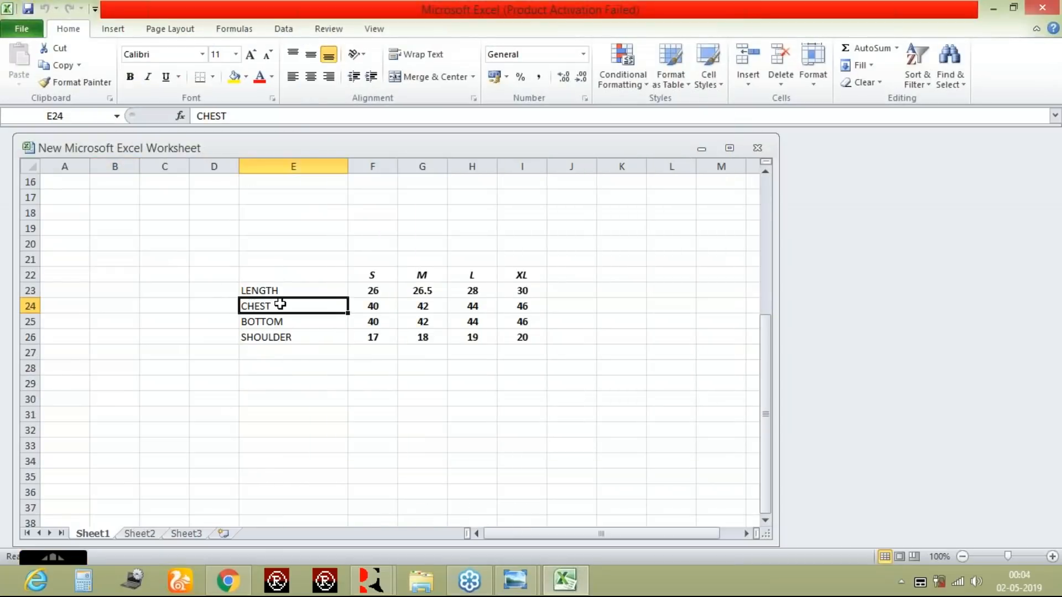
pyautogui.doubleClick(280, 304)
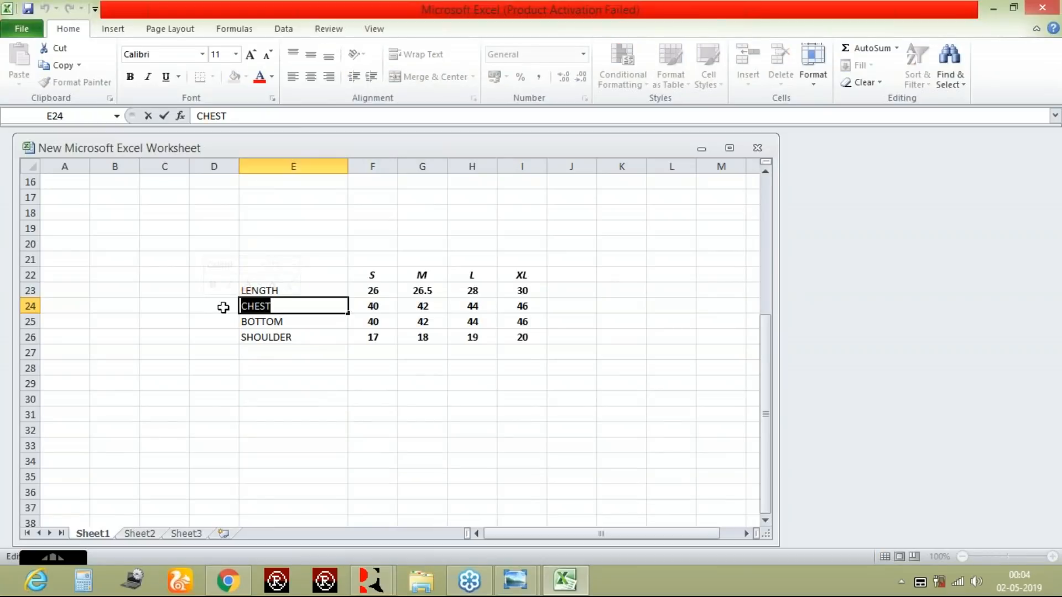
pyautogui.write('hip')
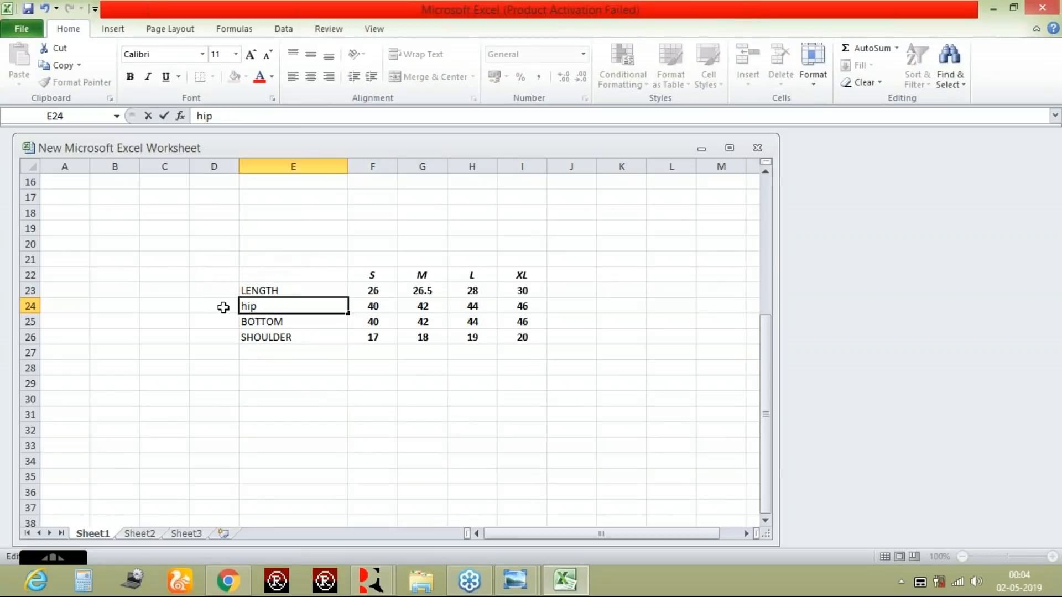
# - Rename the SHOULDER row label in the measurement table to thigh
pyautogui.click(291, 335)
pyautogui.doubleClick(291, 335)
pyautogui.press('BackSpace')
pyautogui.press('BackSpace')
pyautogui.press('BackSpace')
pyautogui.press('BackSpace')
pyautogui.press('BackSpace')
pyautogui.press('BackSpace')
pyautogui.press('BackSpace')
pyautogui.press('BackSpace')
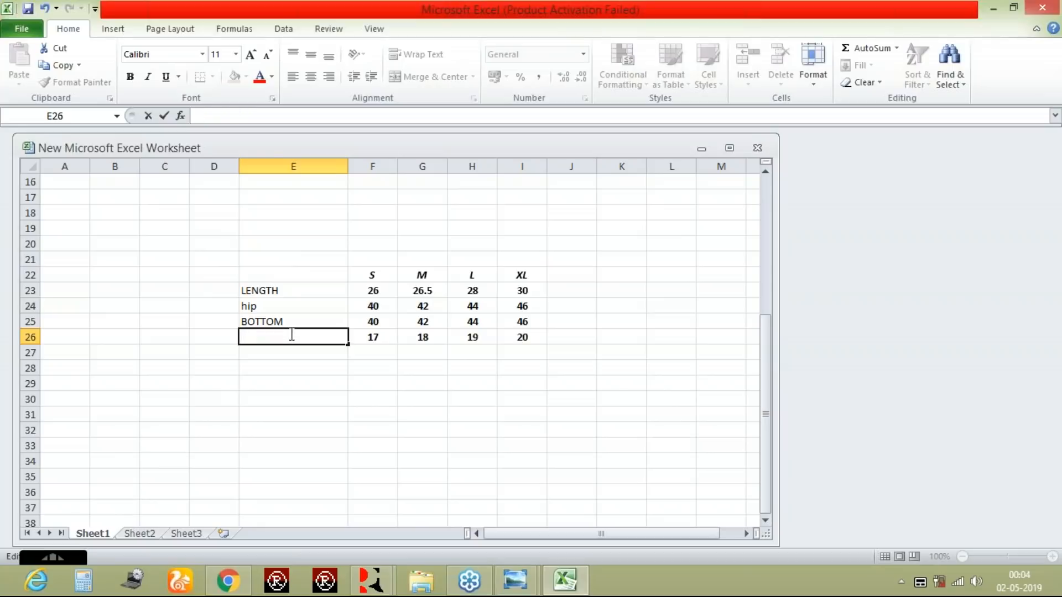
pyautogui.write('thigh')
pyautogui.press('BackSpace')
pyautogui.press('BackSpace')
pyautogui.press('BackSpace')
pyautogui.press('BackSpace')
pyautogui.press('BackSpace')
pyautogui.write('hight')
pyautogui.press('Return')
# - Apply all borders to the measurement table, from the size header row through the thigh row, and copy it
pyautogui.moveTo(247, 277); pyautogui.dragTo(522, 332)
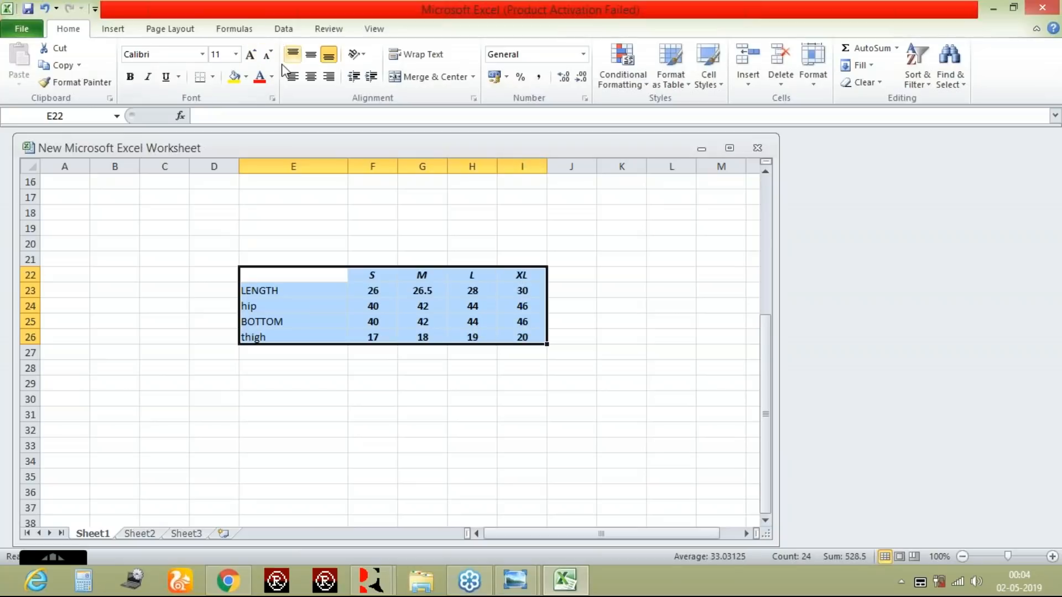
pyautogui.click(213, 77)
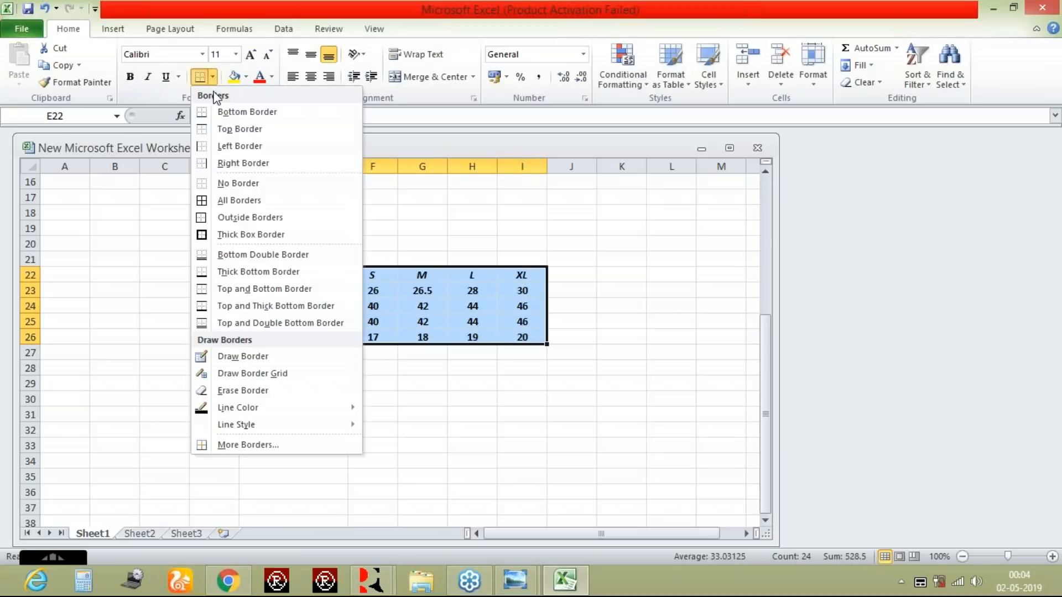
pyautogui.click(238, 201)
pyautogui.hotkey('ctrl', 'c')
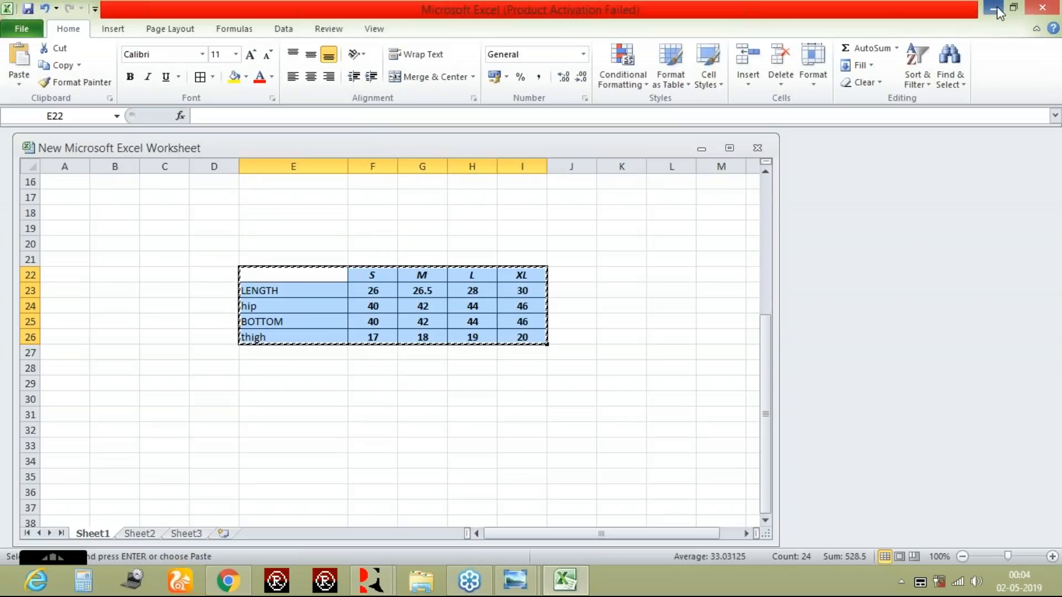
# - Switch to Reach Fashion Design System and paste the measurement table onto the page, below the trousers
pyautogui.click(997, 5)
pyautogui.moveTo(373, 589)
pyautogui.click(339, 516)
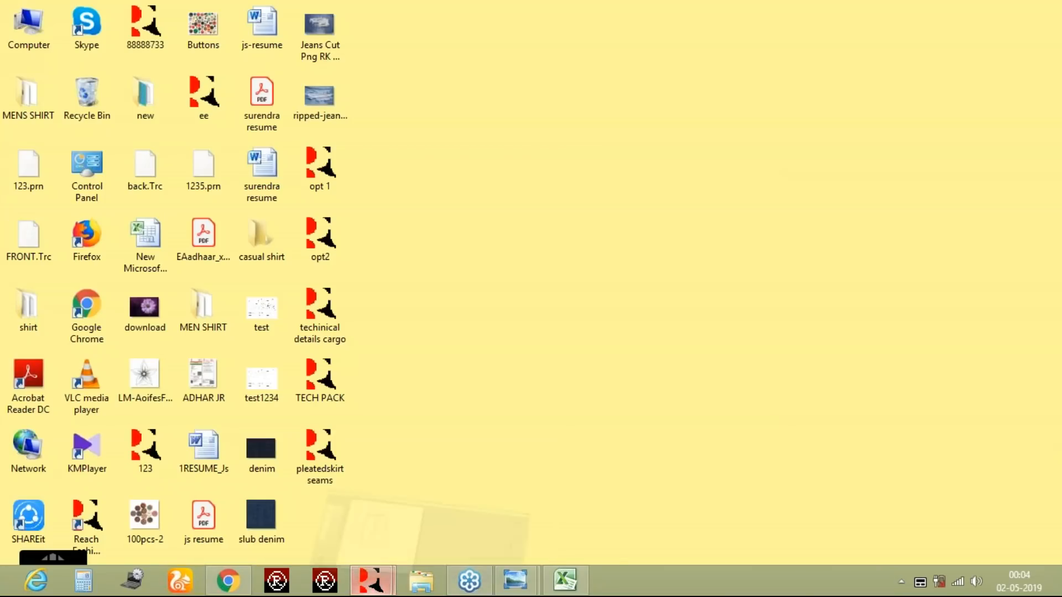
pyautogui.hotkey('ctrl', 'v')
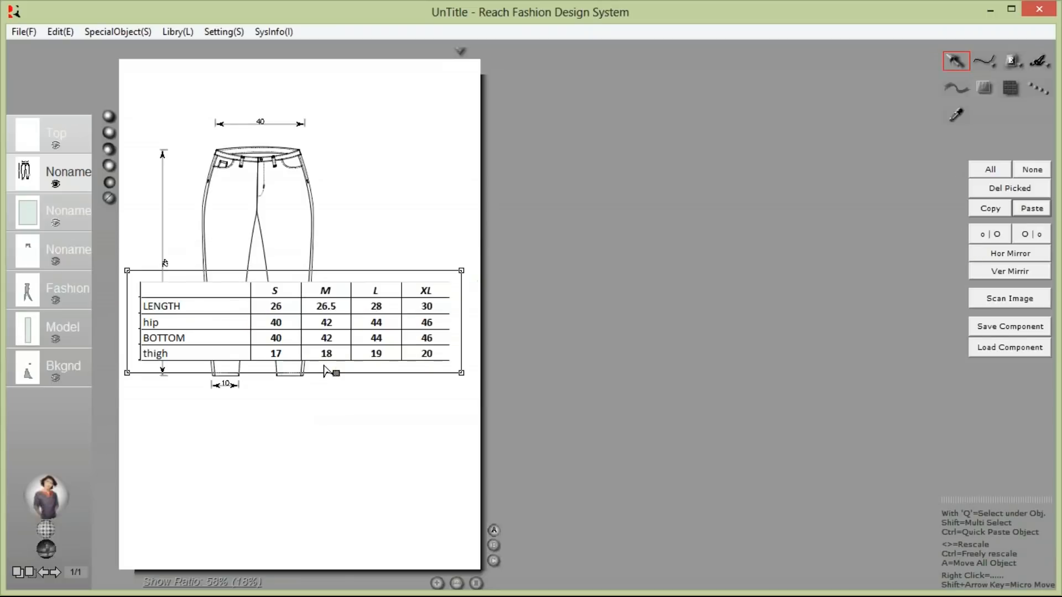
pyautogui.hotkey('ctrl', 'v')
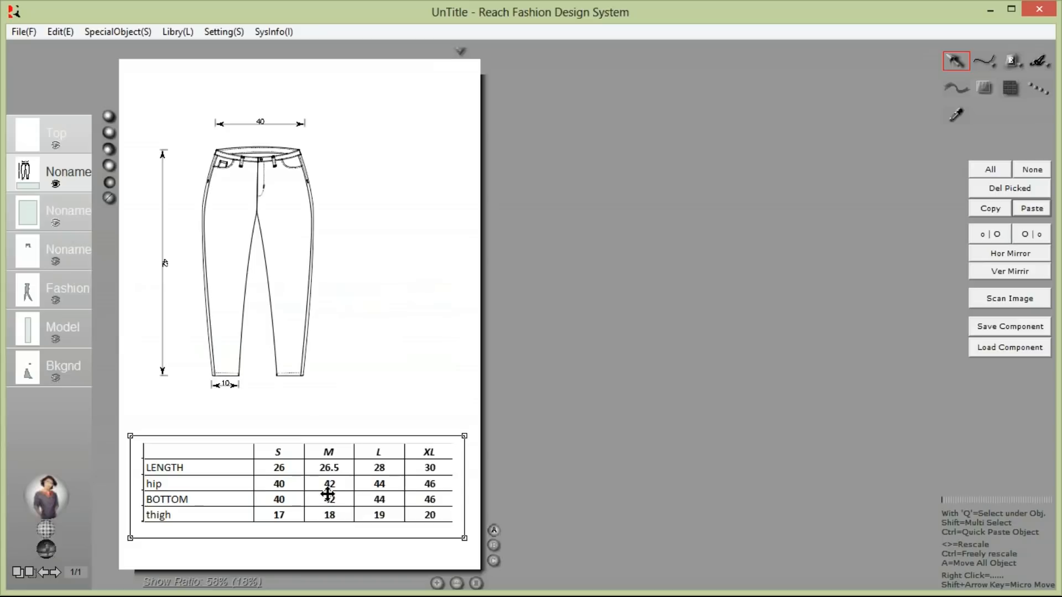
pyautogui.click(419, 306)
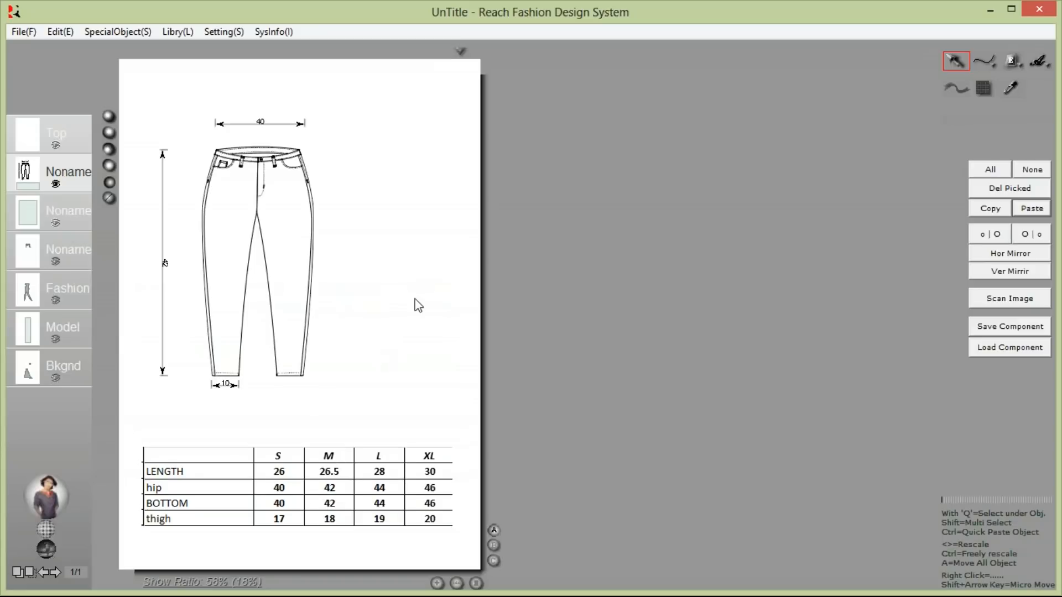
# - Set the Text tool's colour to dark blue, RGB 5, 46, 138
pyautogui.click(1038, 63)
pyautogui.click(1040, 175)
pyautogui.click(471, 224)
pyautogui.moveTo(560, 308); pyautogui.dragTo(560, 353)
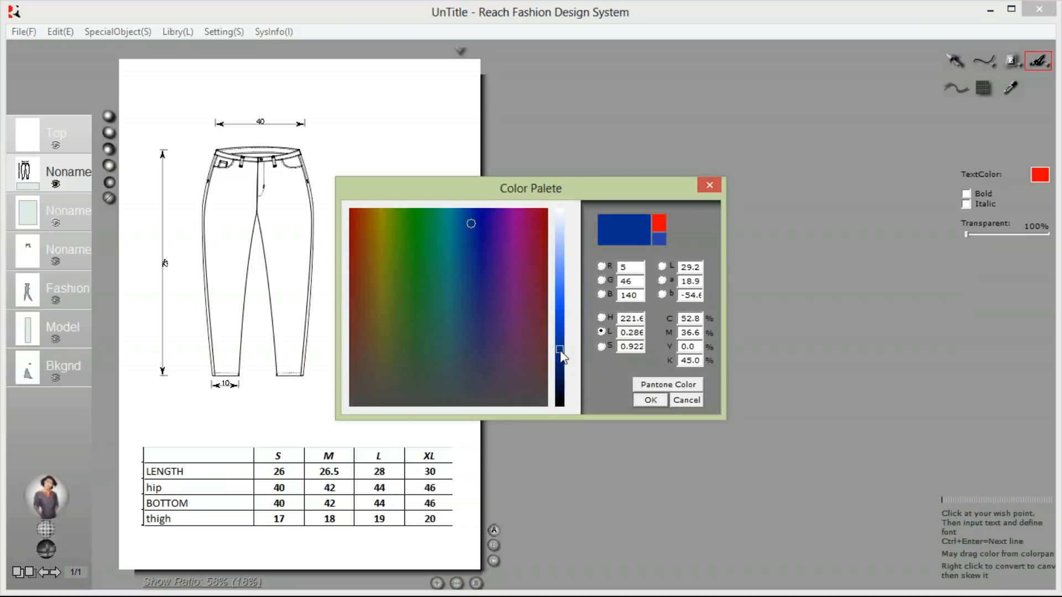
pyautogui.click(651, 399)
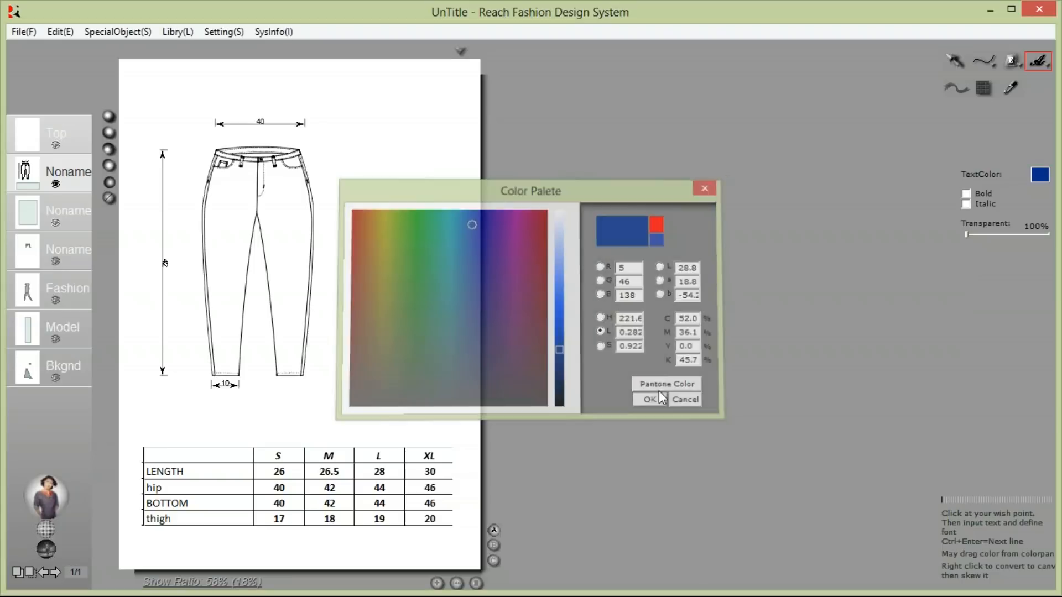
# - Add the bold italic Arial title MENS TROUSER and place it in the page's upper left corner
pyautogui.click(427, 202)
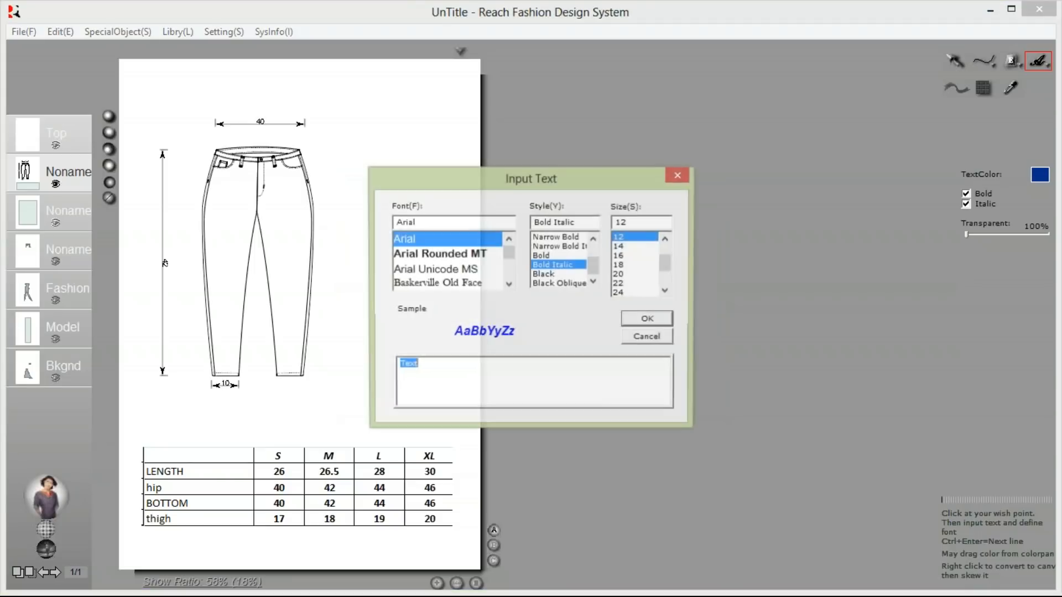
pyautogui.write('MENS')
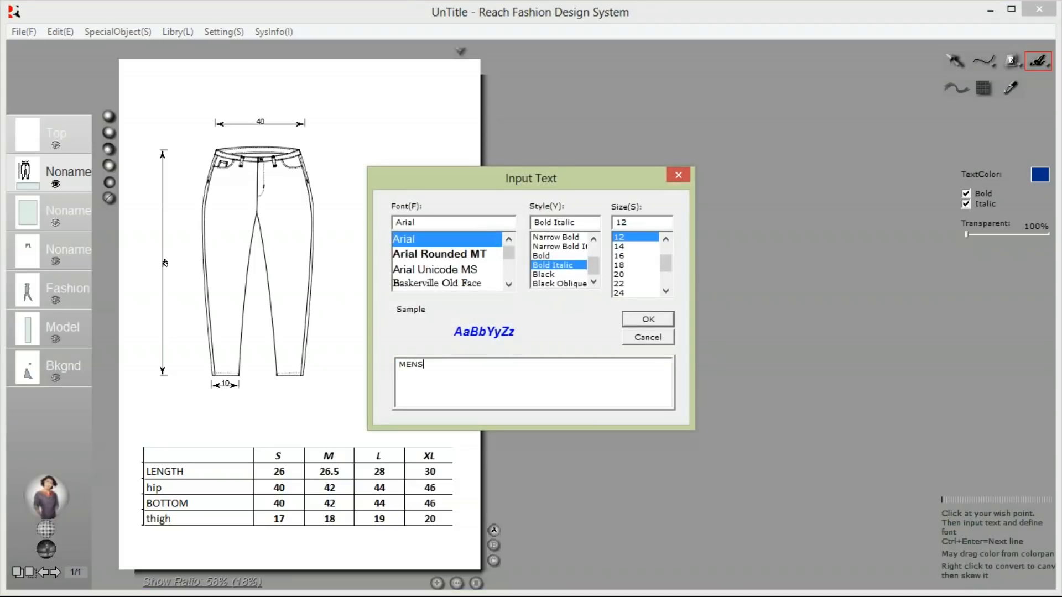
pyautogui.write(' TROUSER')
pyautogui.press('Return')
pyautogui.click(396, 188)
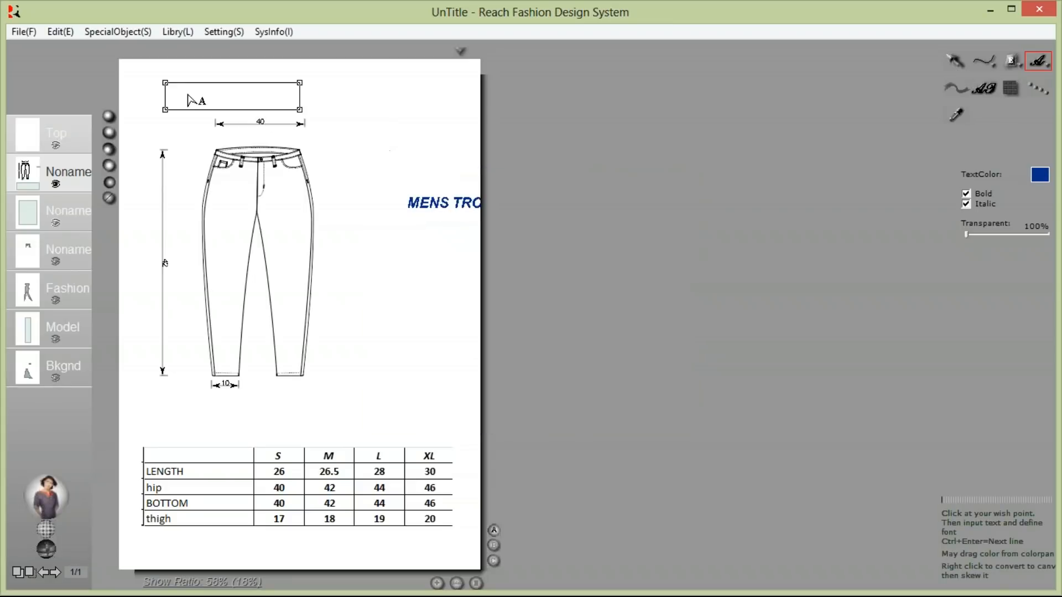
pyautogui.click(166, 86)
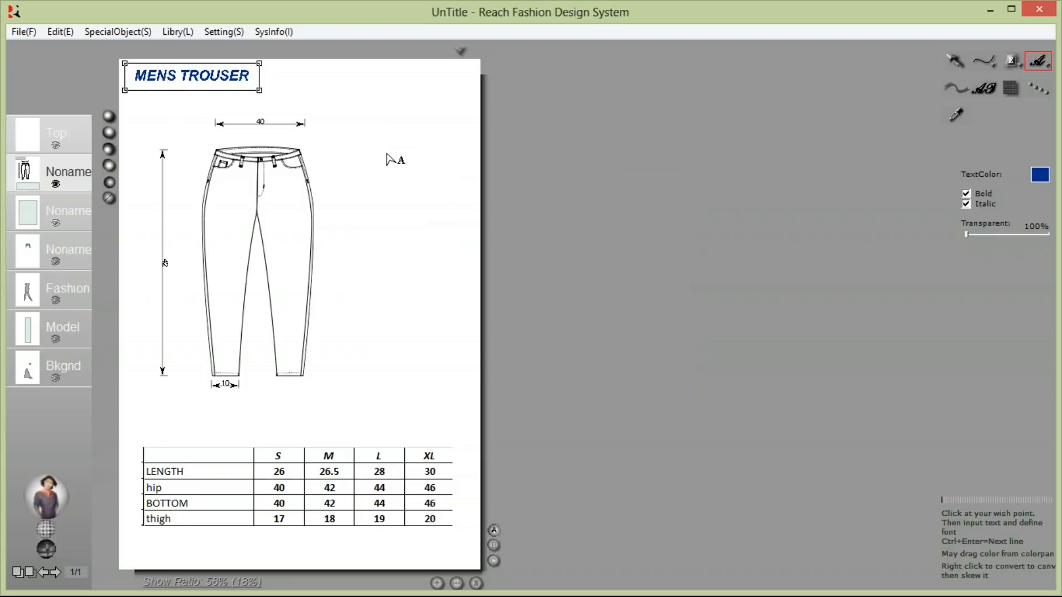
# - Add the bold italic text "style # 4321" and place it in the page's upper right corner
pyautogui.click(386, 155)
pyautogui.write('s')
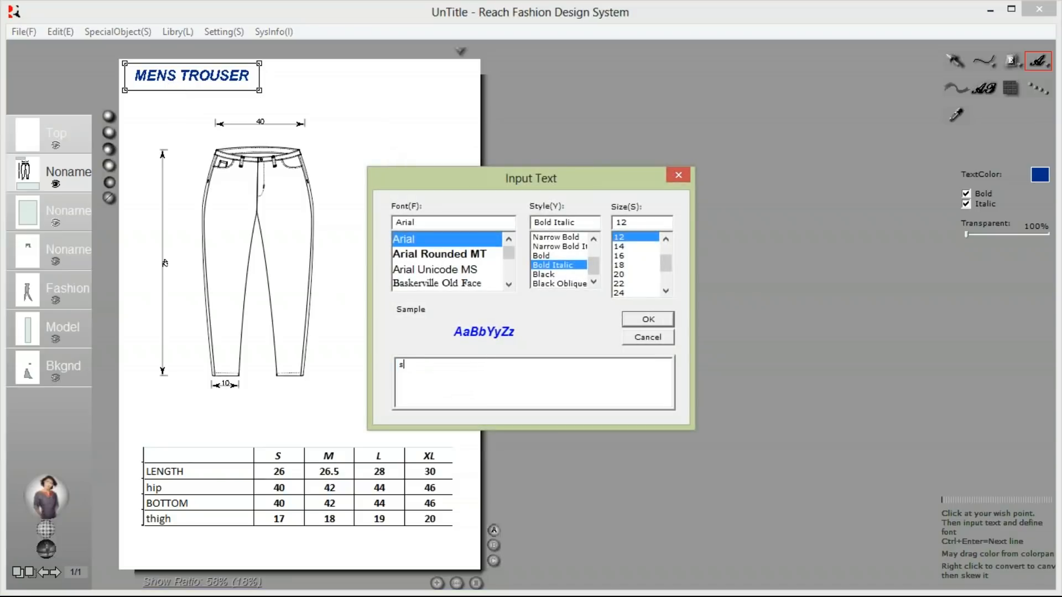
pyautogui.write('tyle')
pyautogui.write(' = ')
pyautogui.write('4321')
pyautogui.press('Return')
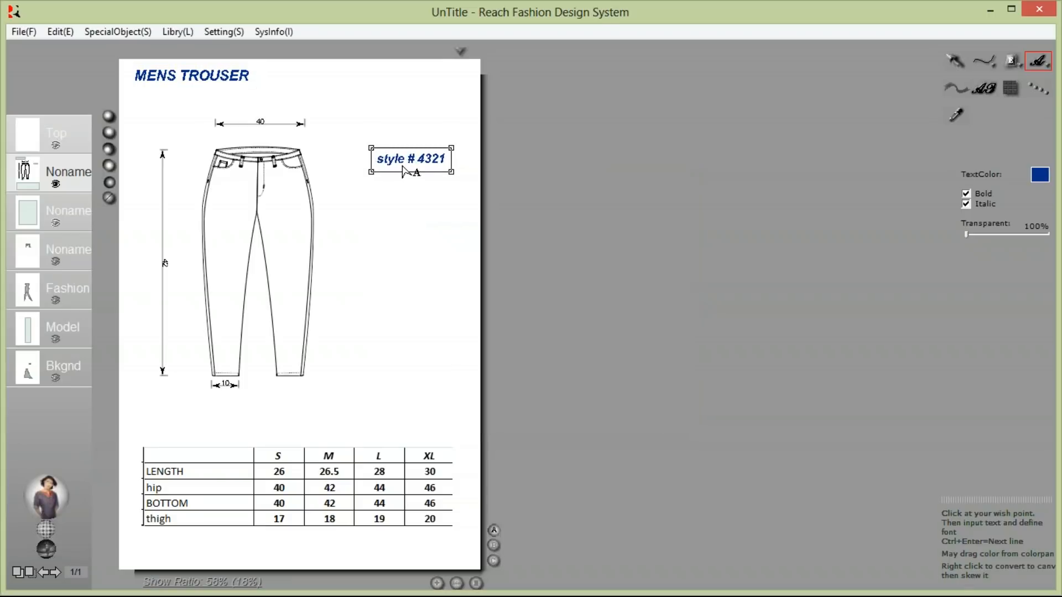
pyautogui.click(419, 90)
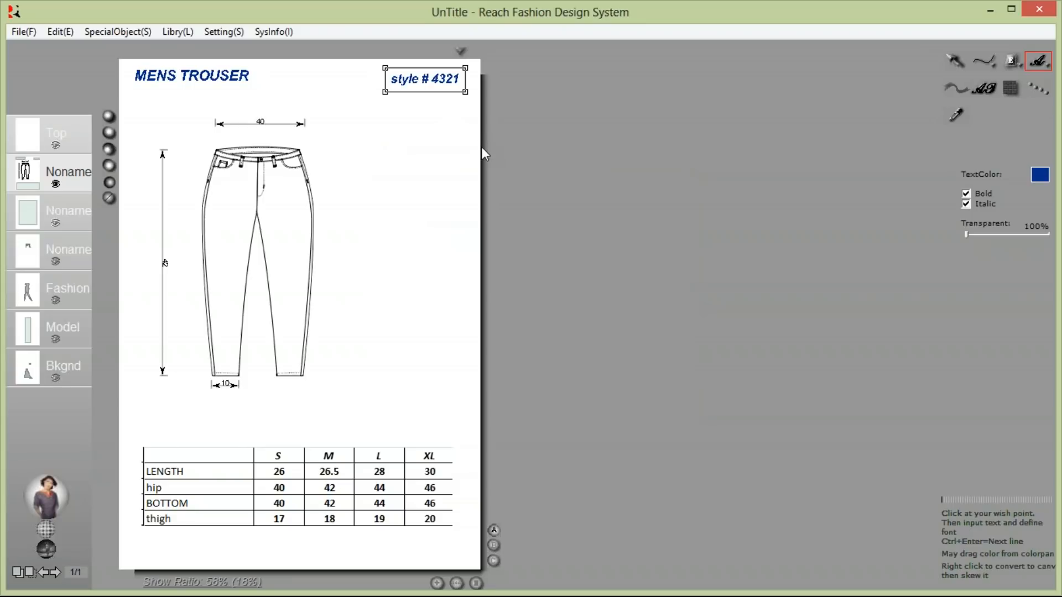
# - Insert an enlarged button symbol with two horizontal bars in the blank area right of the trousers' waist
pyautogui.click(950, 60)
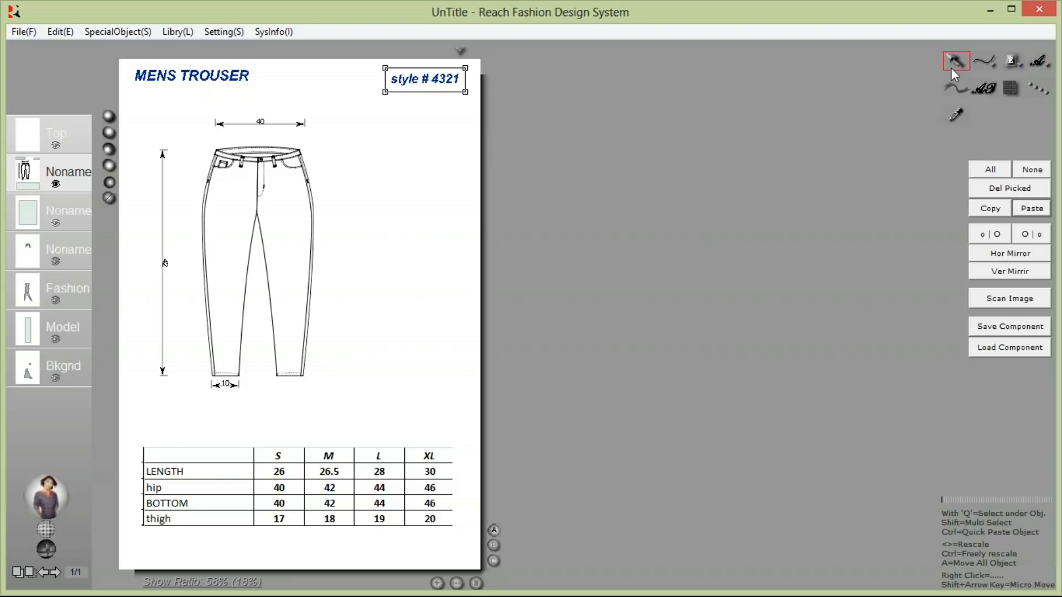
pyautogui.click(1017, 59)
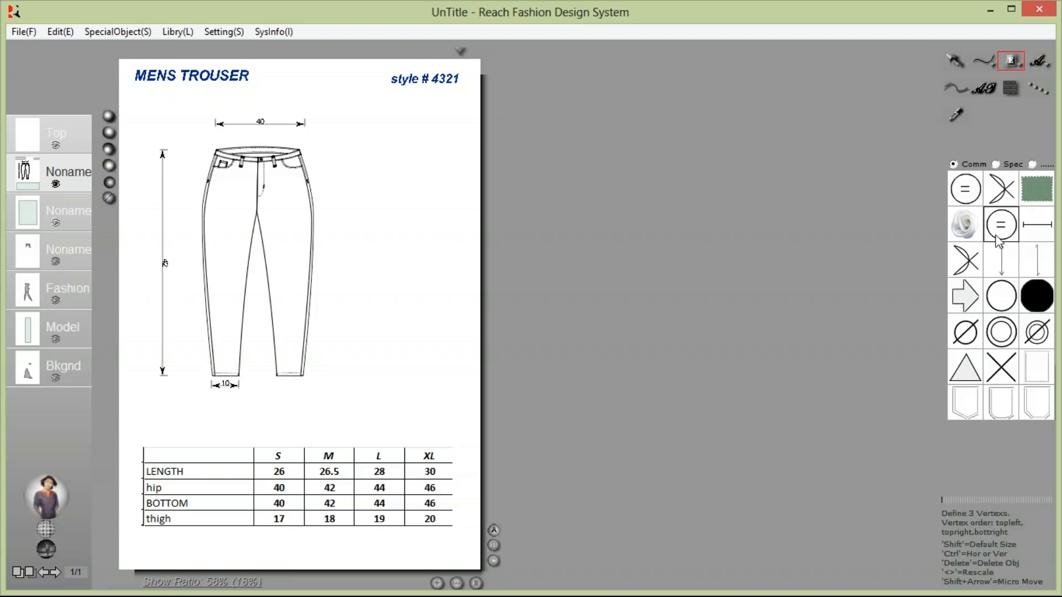
pyautogui.click(364, 170)
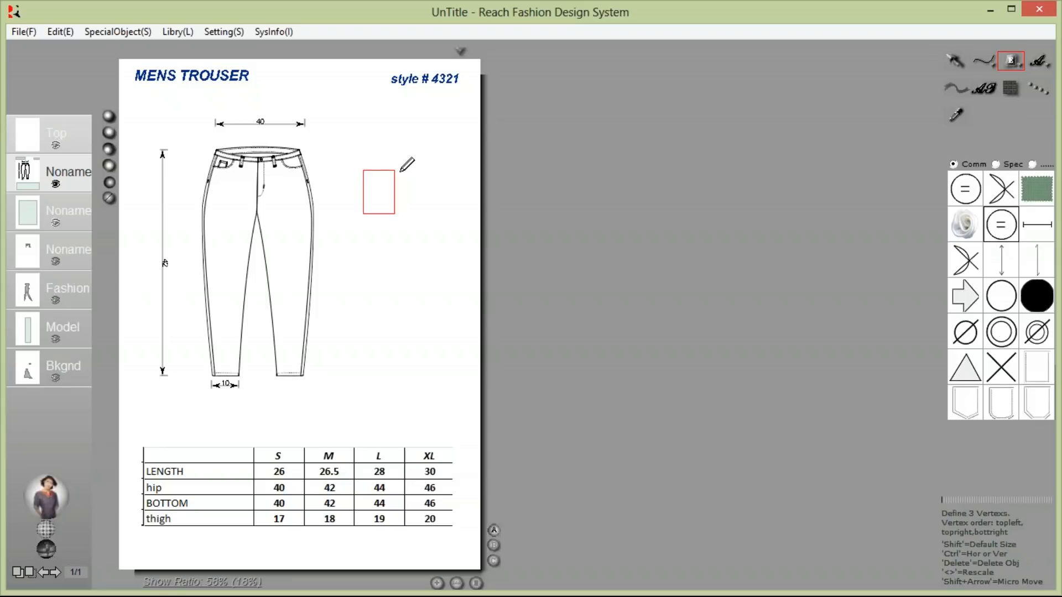
pyautogui.click(397, 171)
pyautogui.click(397, 204)
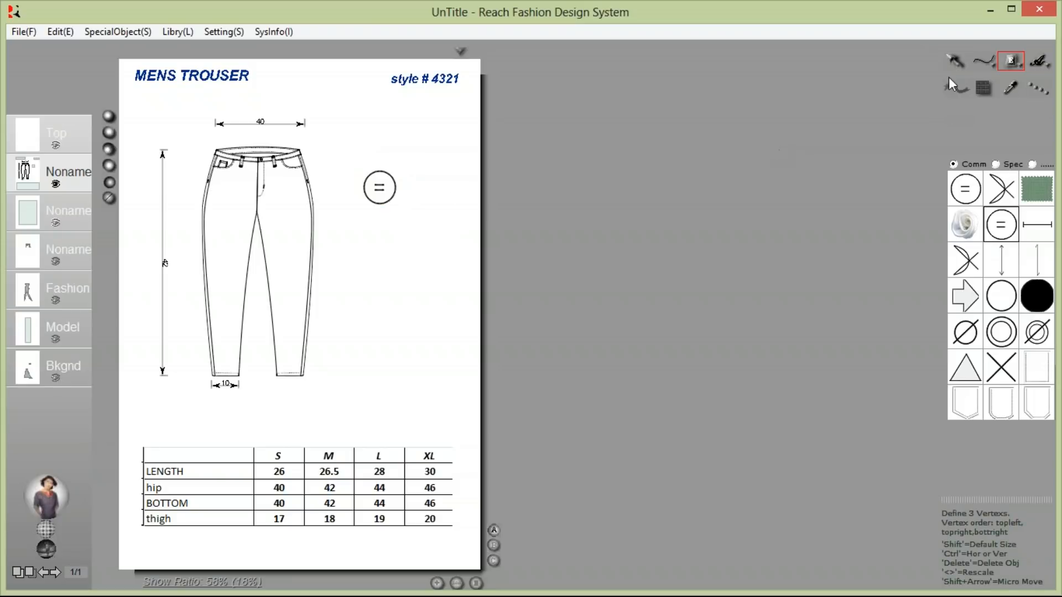
# - Set the Text tool's colour to black
pyautogui.click(1034, 61)
pyautogui.click(1035, 176)
pyautogui.click(559, 407)
pyautogui.click(646, 395)
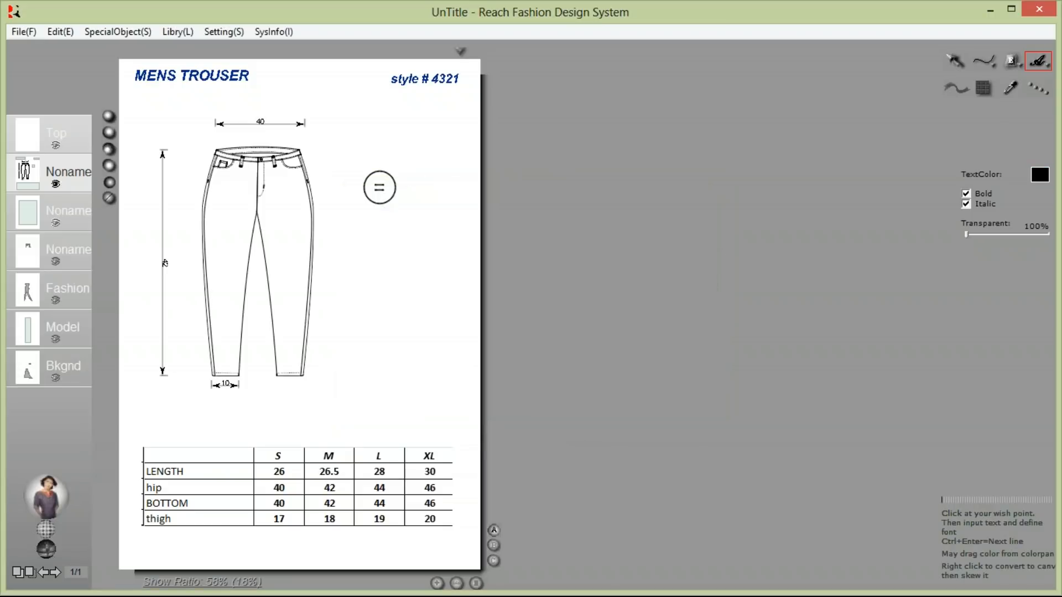
# - Add the bold italic Arial label "Button:22L" directly right of the enlarged button symbol
pyautogui.click(413, 180)
pyautogui.write('buTTo')
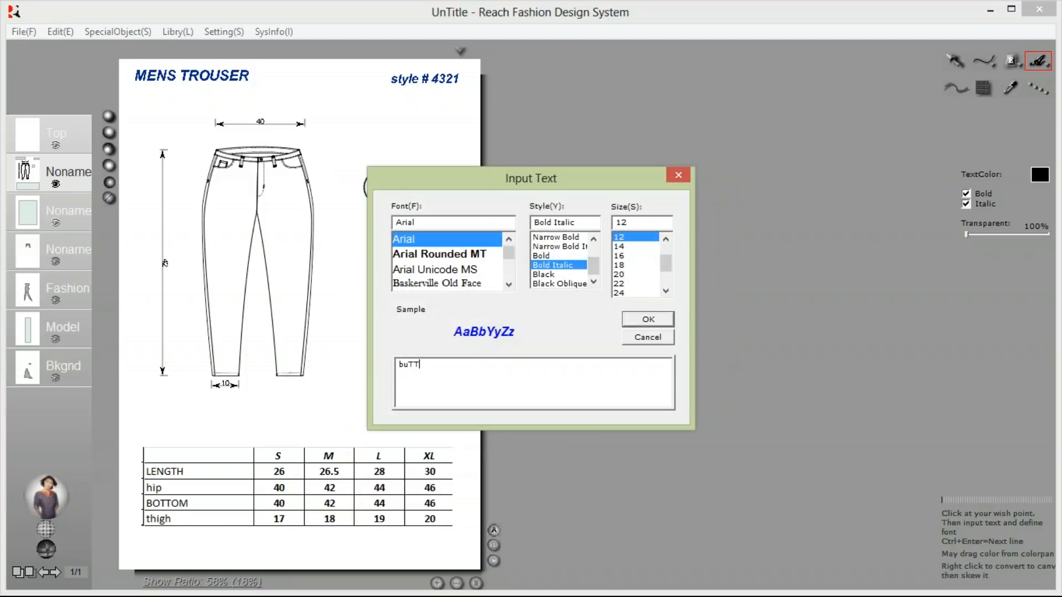
pyautogui.press('BackSpace')
pyautogui.press('BackSpace')
pyautogui.press('BackSpace')
pyautogui.press('BackSpace')
pyautogui.press('BackSpace')
pyautogui.write('BUtton')
pyautogui.press('BackSpace')
pyautogui.write('utton:22')
pyautogui.press('Return')
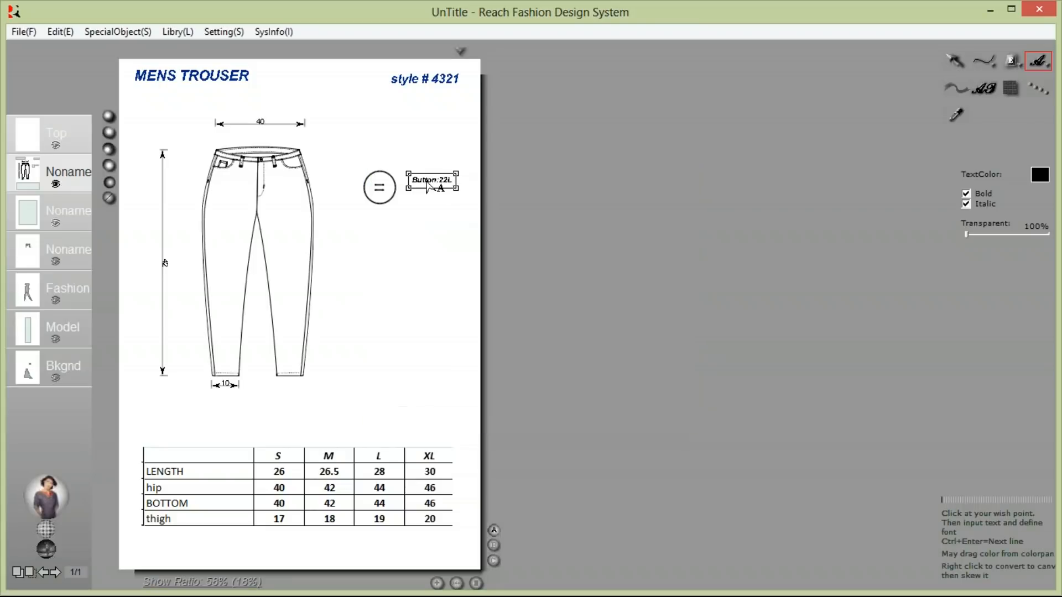
pyautogui.moveTo(426, 190); pyautogui.dragTo(422, 186)
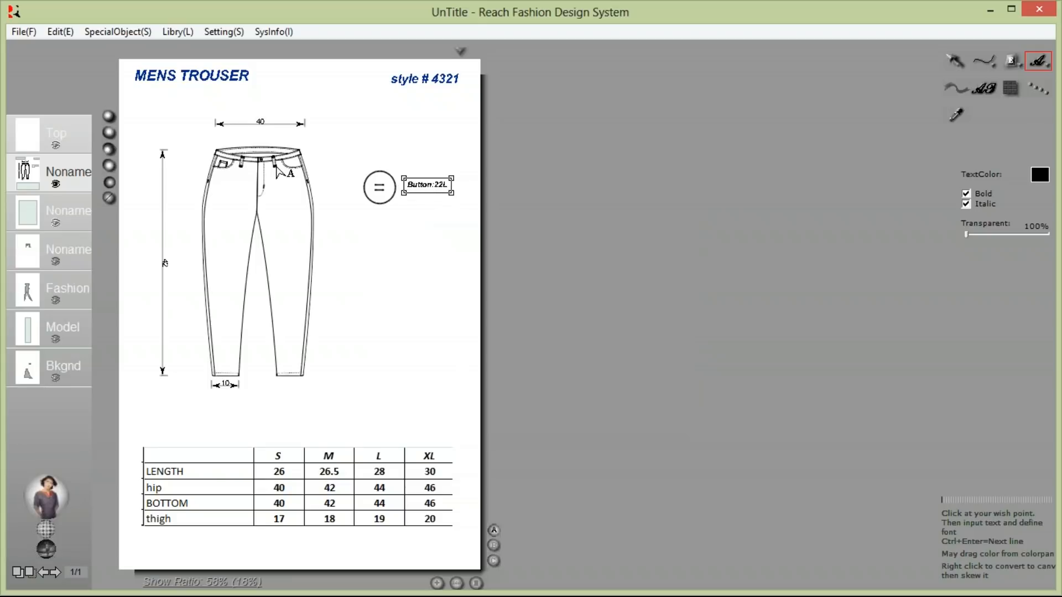
# - Duplicate the zigzag bartack stitch at the right belt loop's lower end and move the copy toward the enlarged button
pyautogui.click(955, 61)
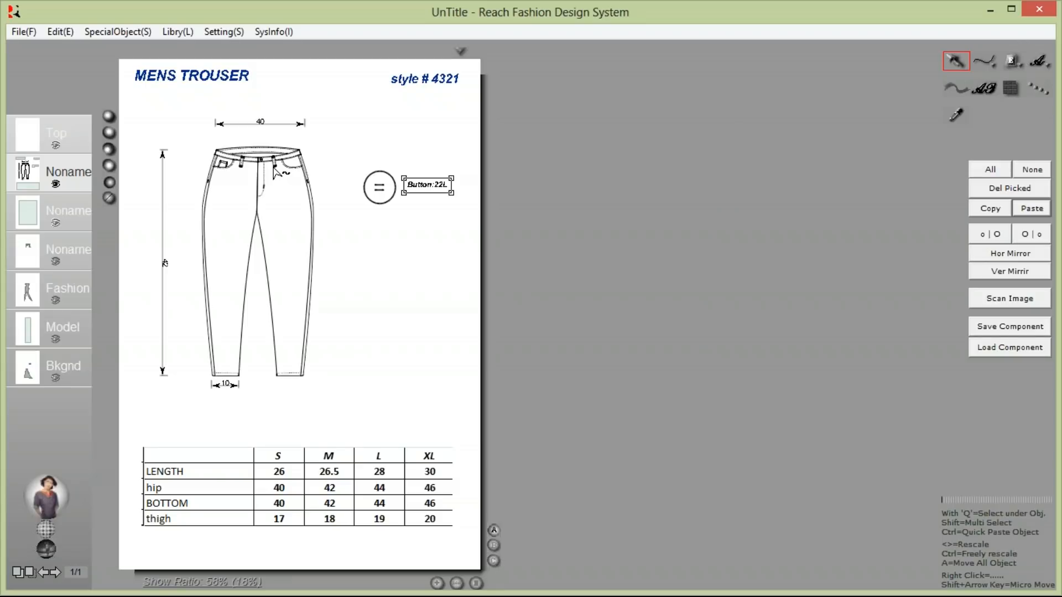
pyautogui.moveTo(220, 133)
pyautogui.mouseDown()
pyautogui.moveTo(349, 230)
pyautogui.moveTo(388, 238)
pyautogui.mouseUp()
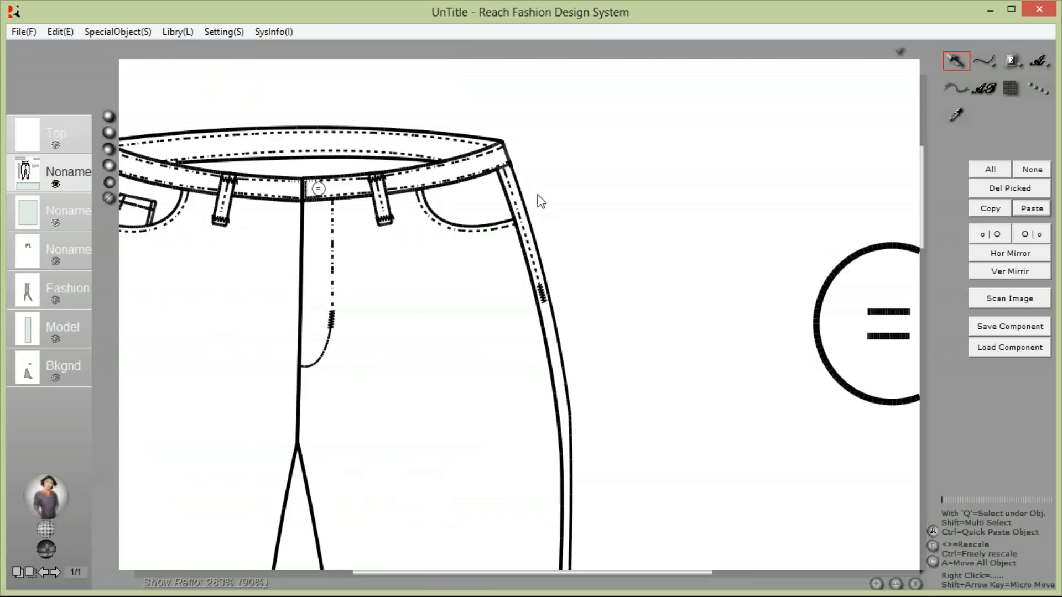
pyautogui.click(386, 219)
pyautogui.click(989, 209)
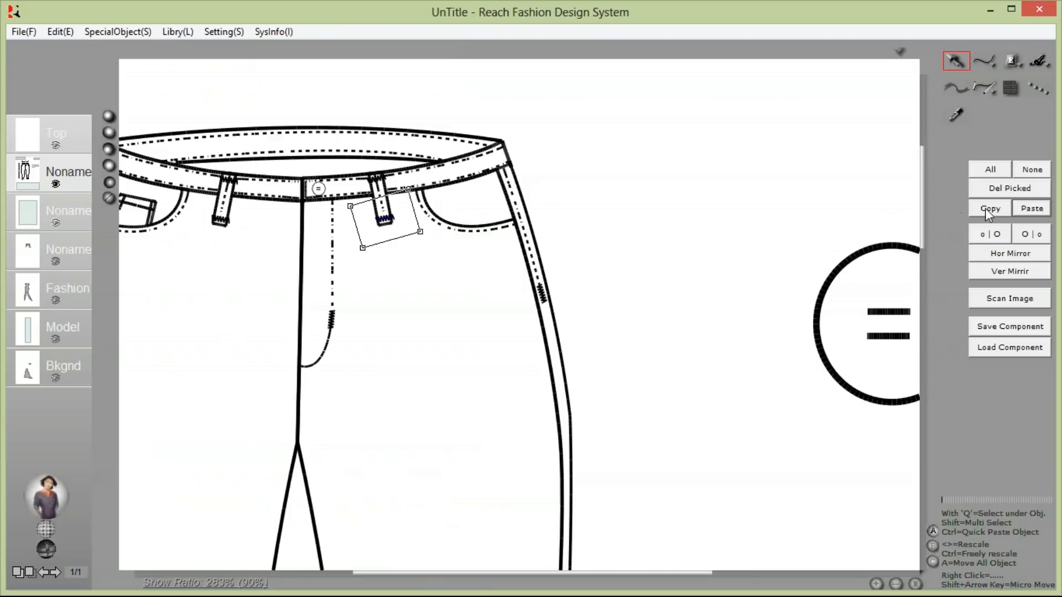
pyautogui.click(1032, 210)
pyautogui.moveTo(520, 316); pyautogui.dragTo(876, 511)
pyautogui.press('Right')
pyautogui.press('Right')
pyautogui.press('Down')
# - Enlarge the copied zigzag stitch, rotate it to horizontal and position it below the enlarged button symbol
pyautogui.click(558, 390)
pyautogui.press('.')
pyautogui.press('.')
pyautogui.press('.')
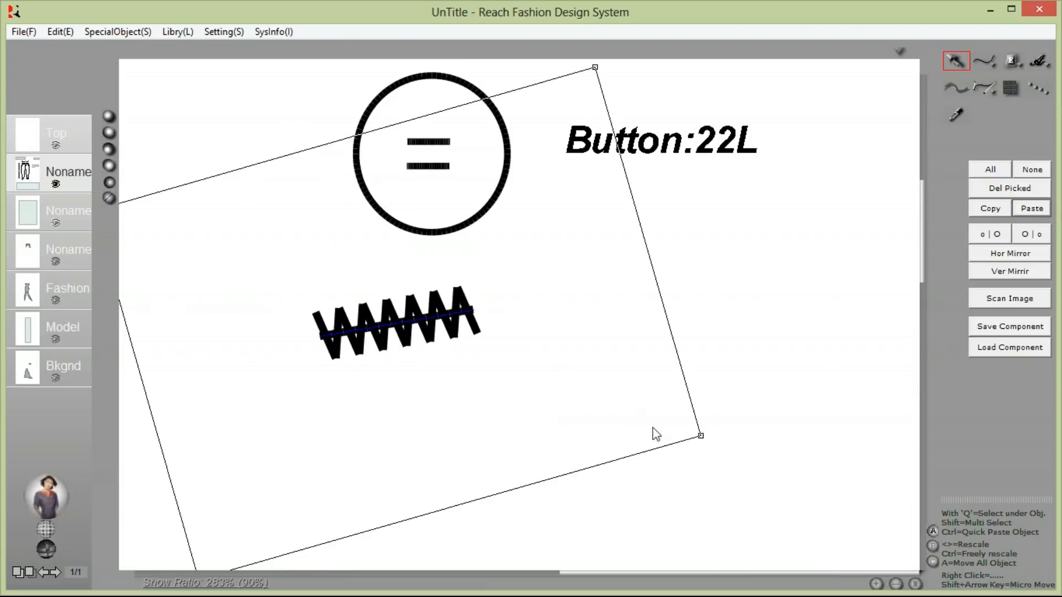
pyautogui.press(',')
pyautogui.moveTo(560, 385); pyautogui.dragTo(562, 417)
pyautogui.moveTo(410, 330); pyautogui.dragTo(418, 380)
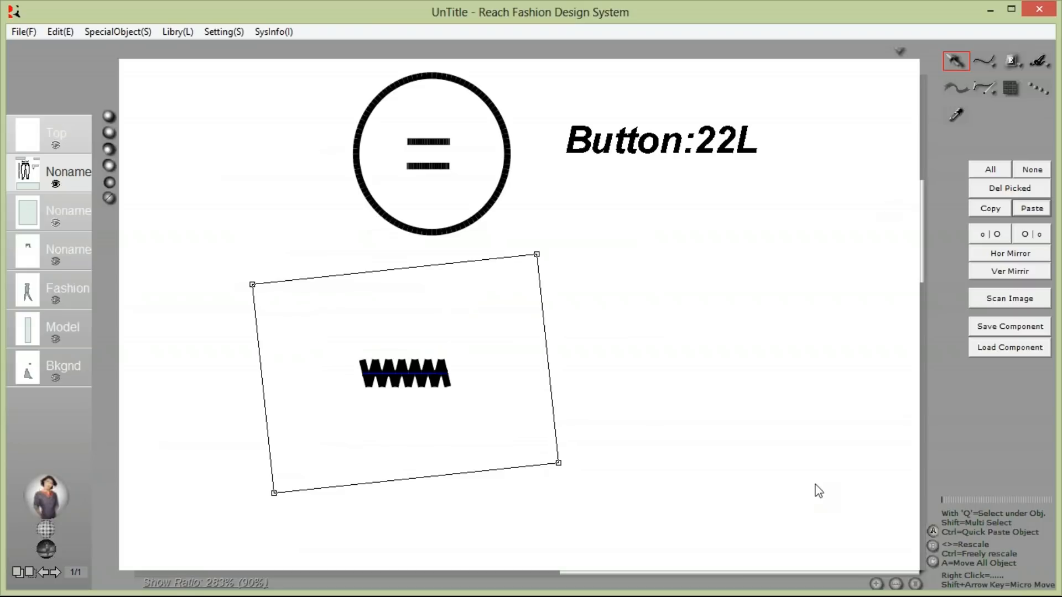
# - Add a horizontal dimension below the enlarged zigzag stitch, representing 1 inch, with text size 1
pyautogui.click(896, 585)
pyautogui.moveTo(363, 432); pyautogui.dragTo(458, 433)
pyautogui.write('1')
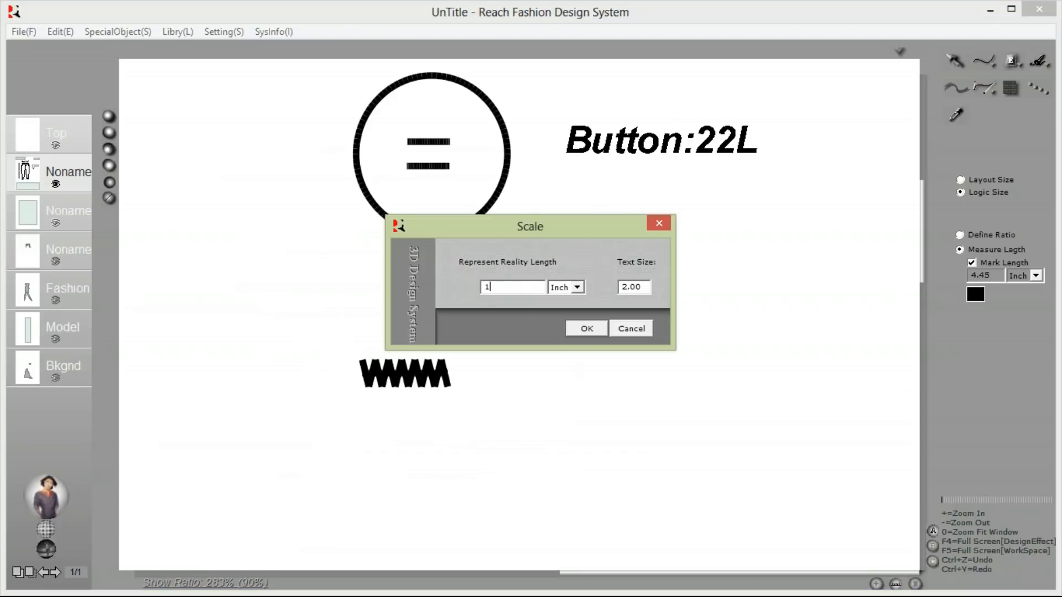
pyautogui.click(567, 298)
pyautogui.press('Tab')
pyautogui.write('1')
pyautogui.click(586, 328)
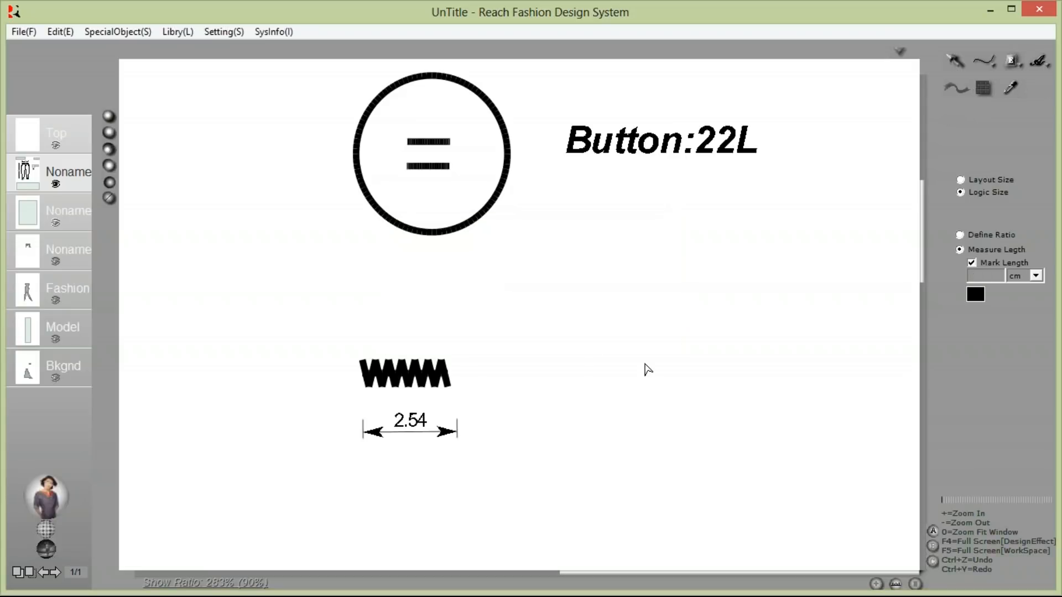
# - Change the dimension text below the enlarged zigzag stitch to "1Cm"
pyautogui.click(956, 61)
pyautogui.click(409, 420)
pyautogui.click(985, 88)
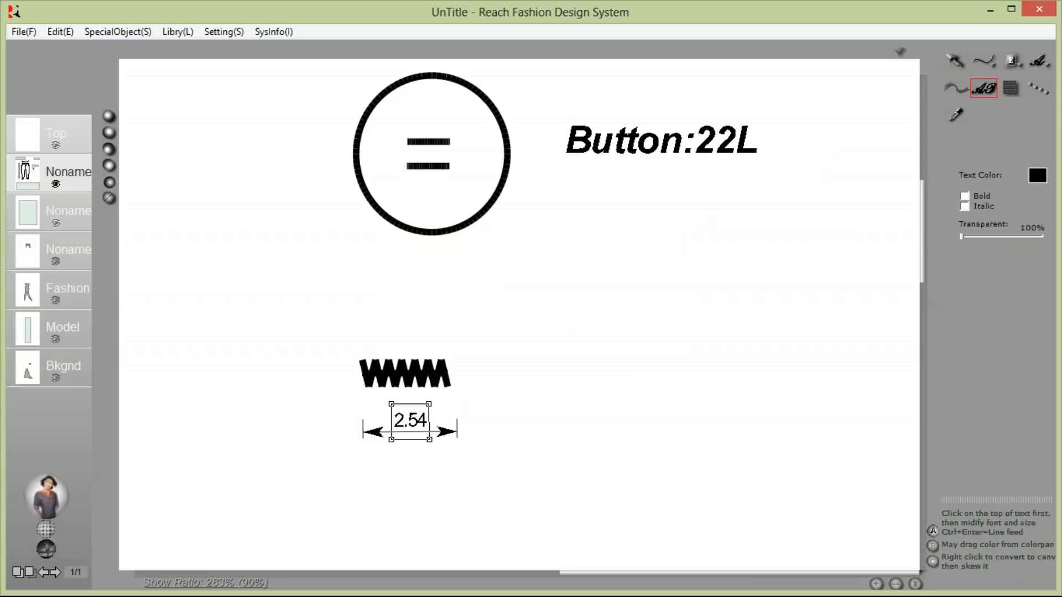
pyautogui.click(420, 419)
pyautogui.write('1Cm')
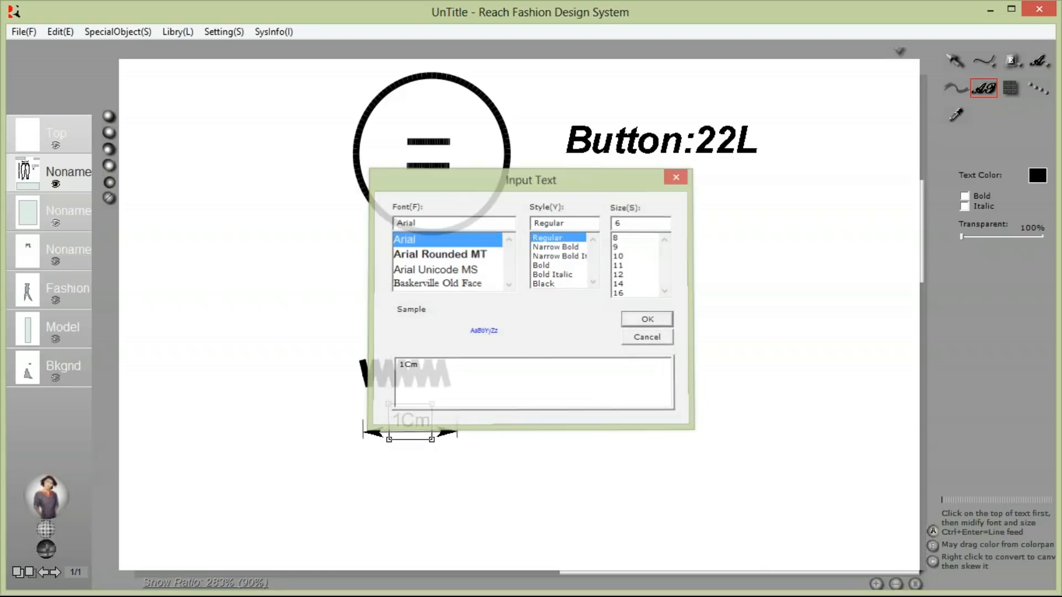
pyautogui.press('Return')
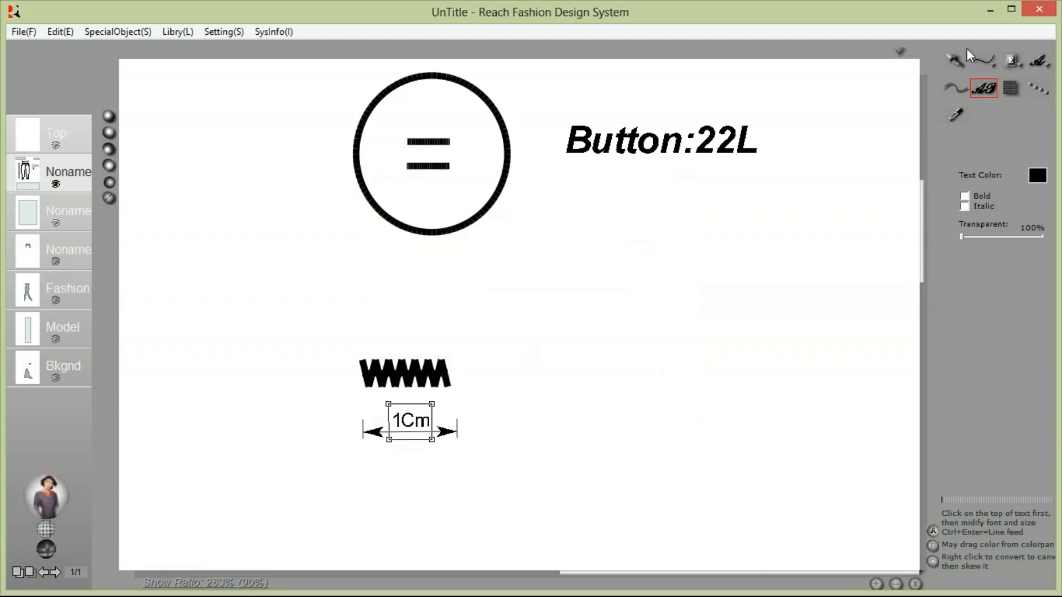
# - Add the Arial label "BARTACK contrast thread" and place it beside the enlarged zigzag stitch
pyautogui.click(1037, 61)
pyautogui.click(746, 312)
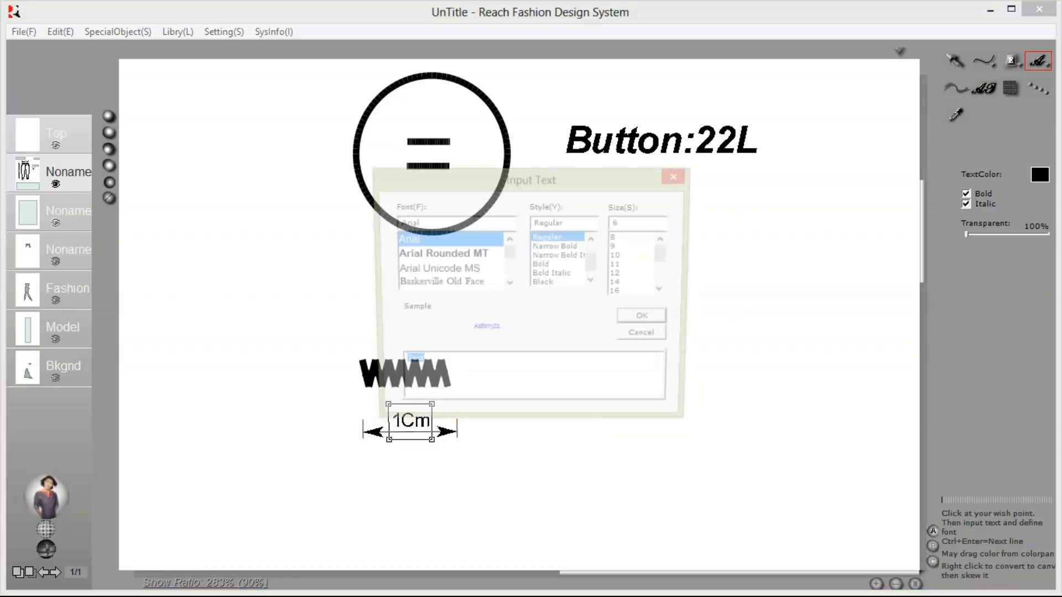
pyautogui.write('BAR')
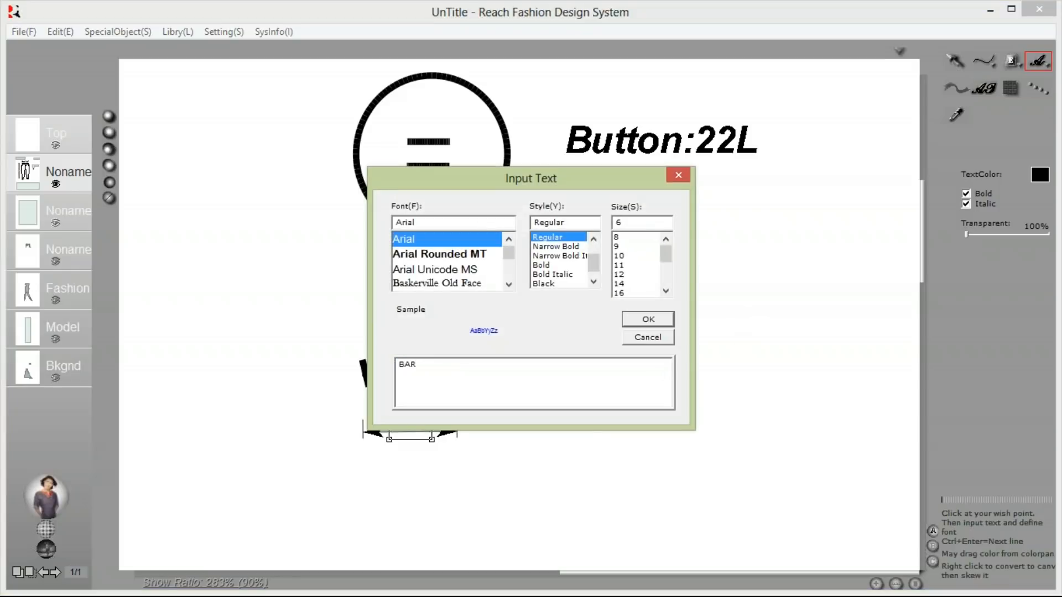
pyautogui.write('TACK contrast thread')
pyautogui.press('Return')
pyautogui.moveTo(808, 336); pyautogui.dragTo(688, 385)
pyautogui.scroll(3, 621, 392)
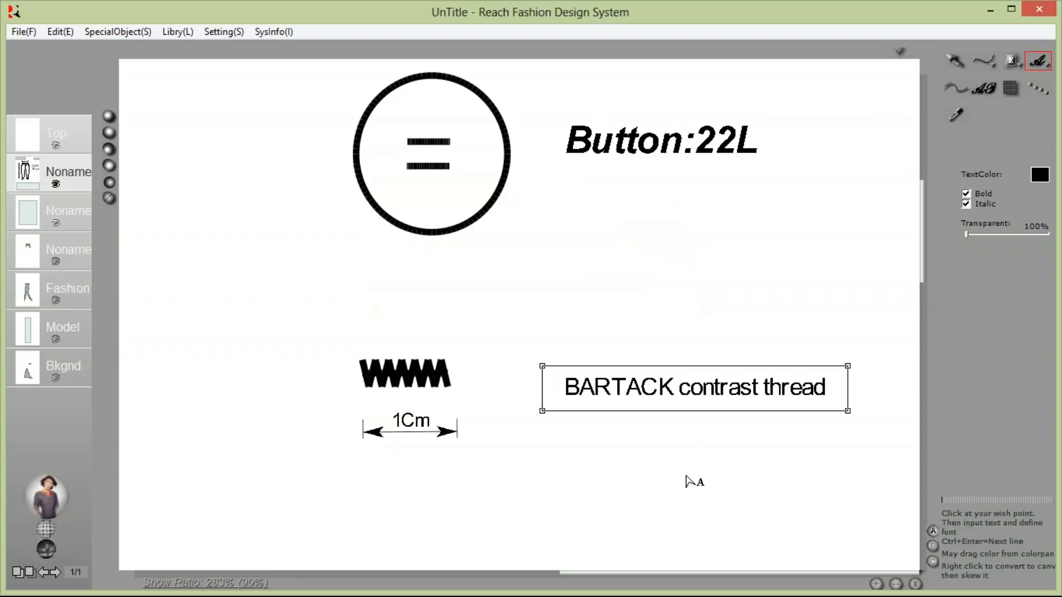
# - Add the text "SPI : 8" below the bartack label and move it into position
pyautogui.click(686, 477)
pyautogui.write('SPI : 8')
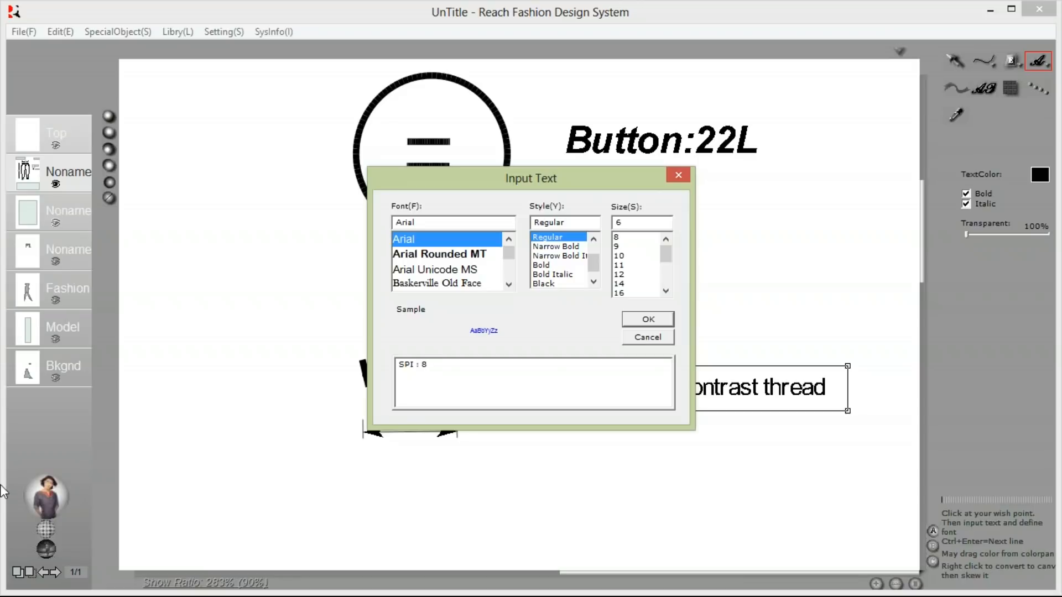
pyautogui.press('Return')
pyautogui.scroll(1, 80, 559)
pyautogui.scroll(-3, 258, 523)
pyautogui.scroll(1, 328, 525)
pyautogui.moveTo(699, 488); pyautogui.dragTo(609, 532)
pyautogui.scroll(-3, 680, 526)
pyautogui.scroll(-3, 679, 526)
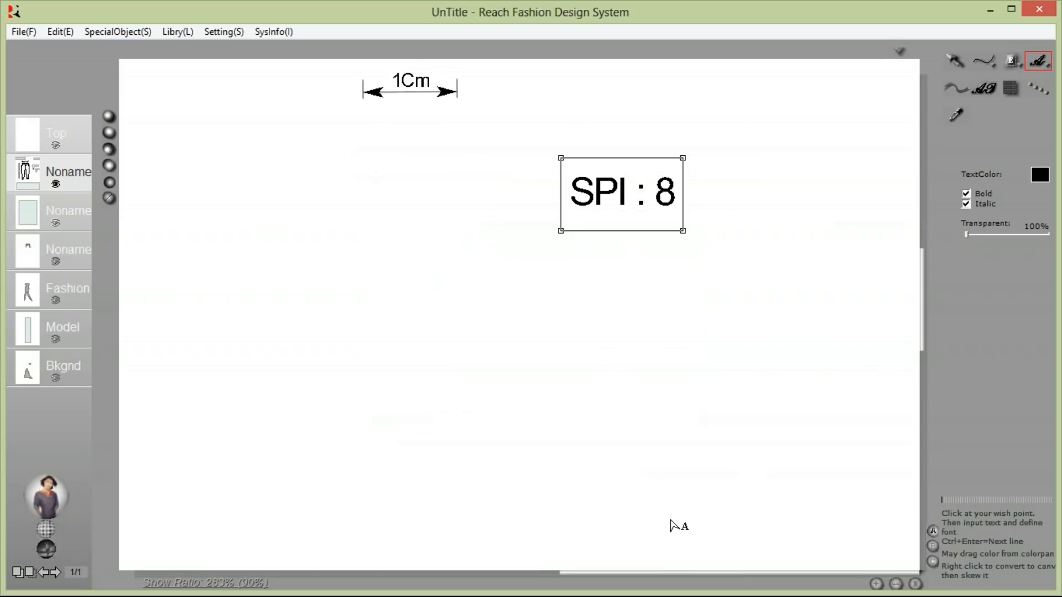
# - Add the Arial label "THREAD : 50TKT" and position it below the bartack label
pyautogui.click(578, 516)
pyautogui.write('THREAD : TKT')
pyautogui.click(453, 364)
pyautogui.write('50')
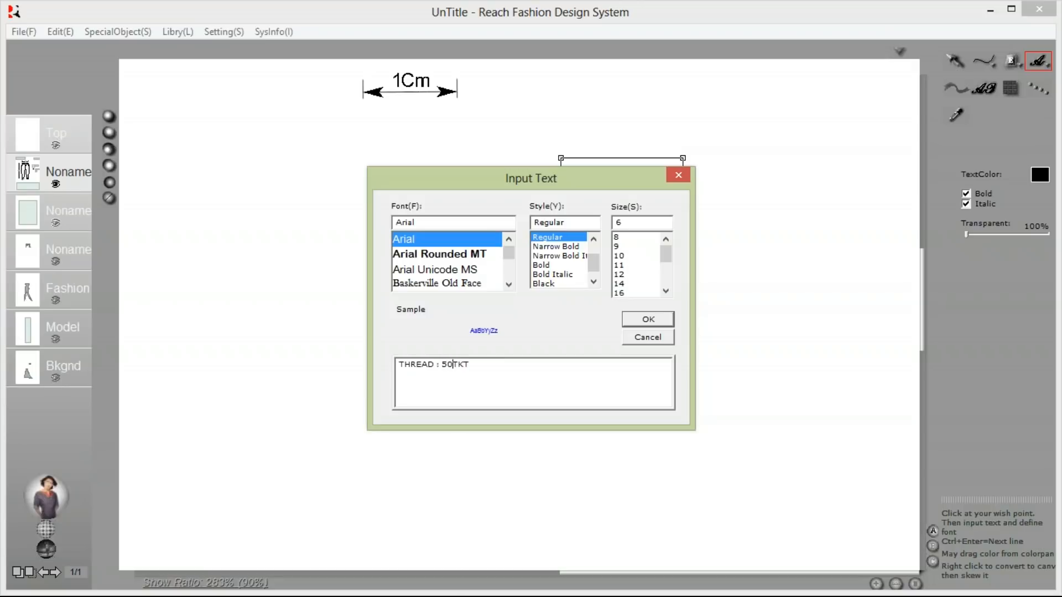
pyautogui.press('Return')
pyautogui.moveTo(630, 227); pyautogui.dragTo(691, 267)
pyautogui.rightClick(482, 324)
pyautogui.click(579, 369)
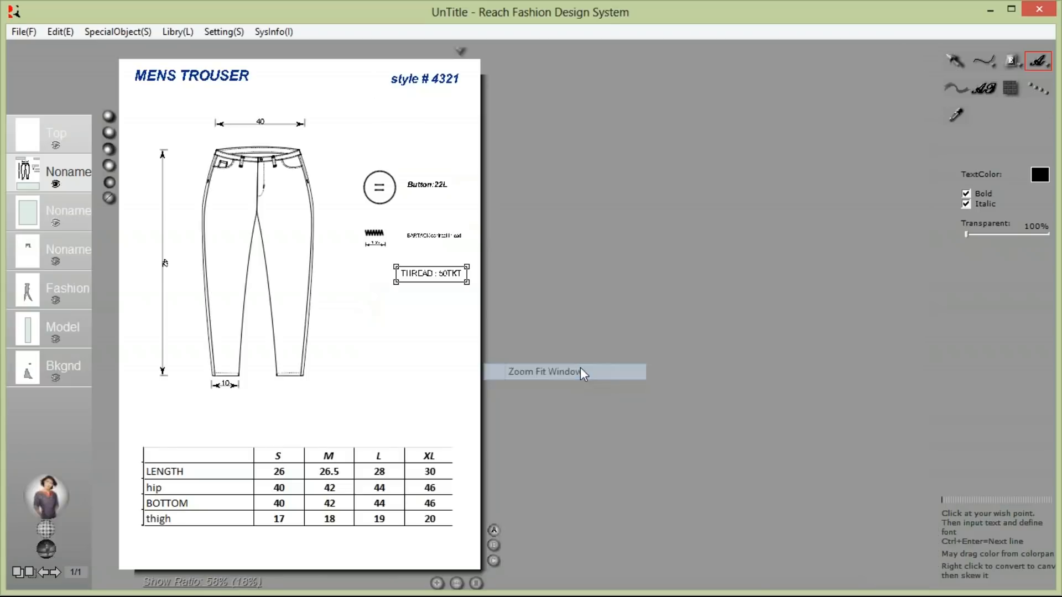
pyautogui.moveTo(422, 281); pyautogui.dragTo(427, 287)
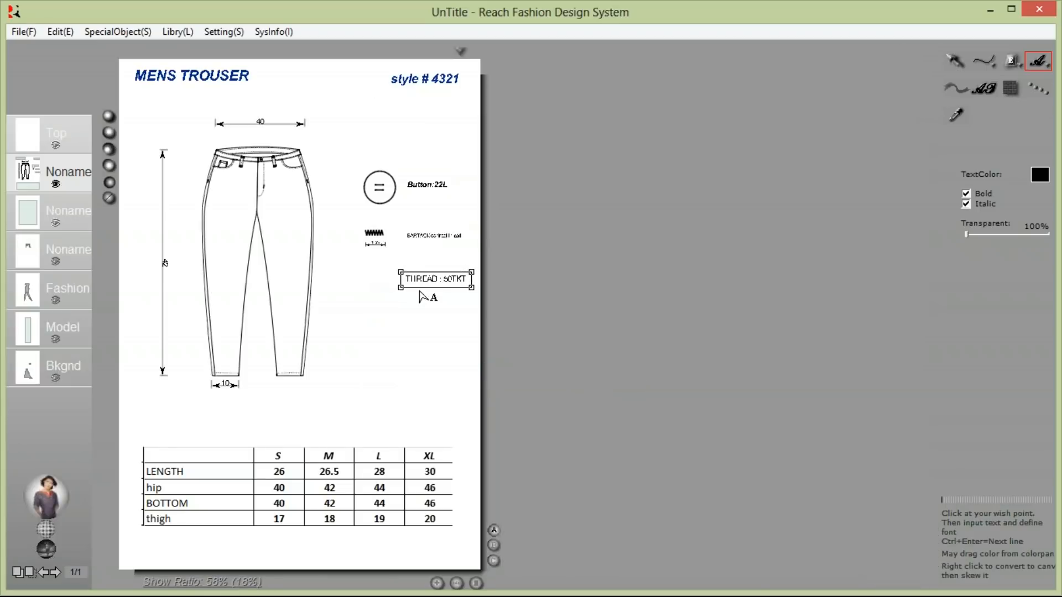
pyautogui.rightClick(771, 140)
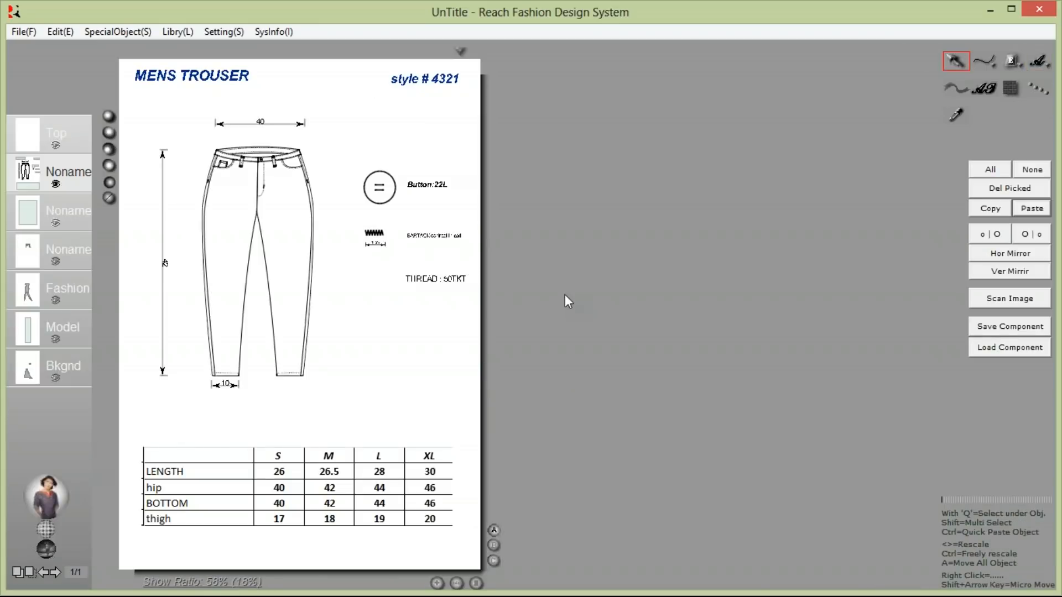
pyautogui.click(425, 352)
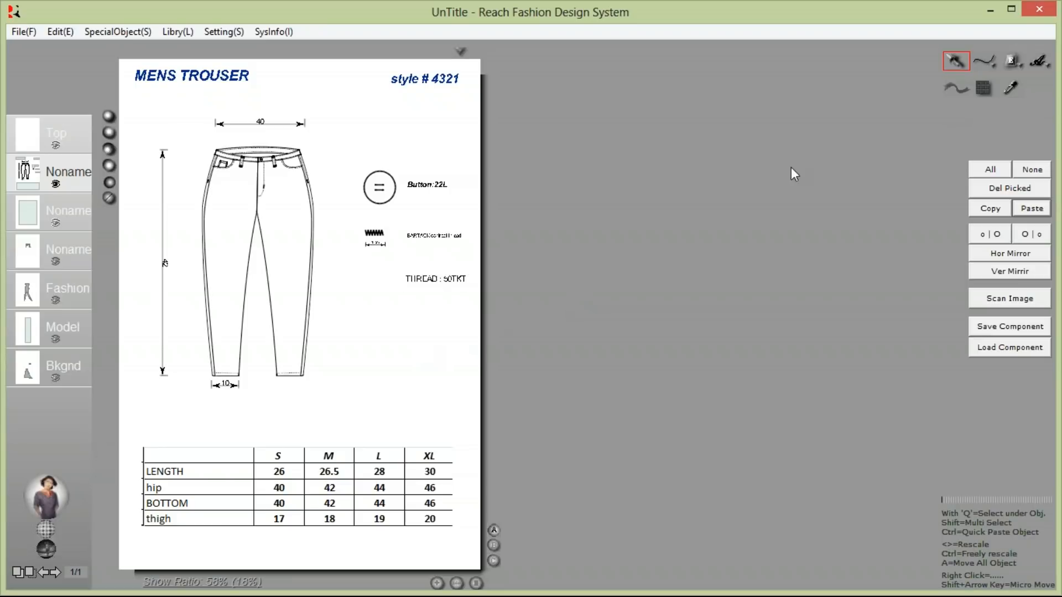
# - Add a leader note reading "wash care lable" that points to the inside of the trouser's back waistband
pyautogui.click(1040, 62)
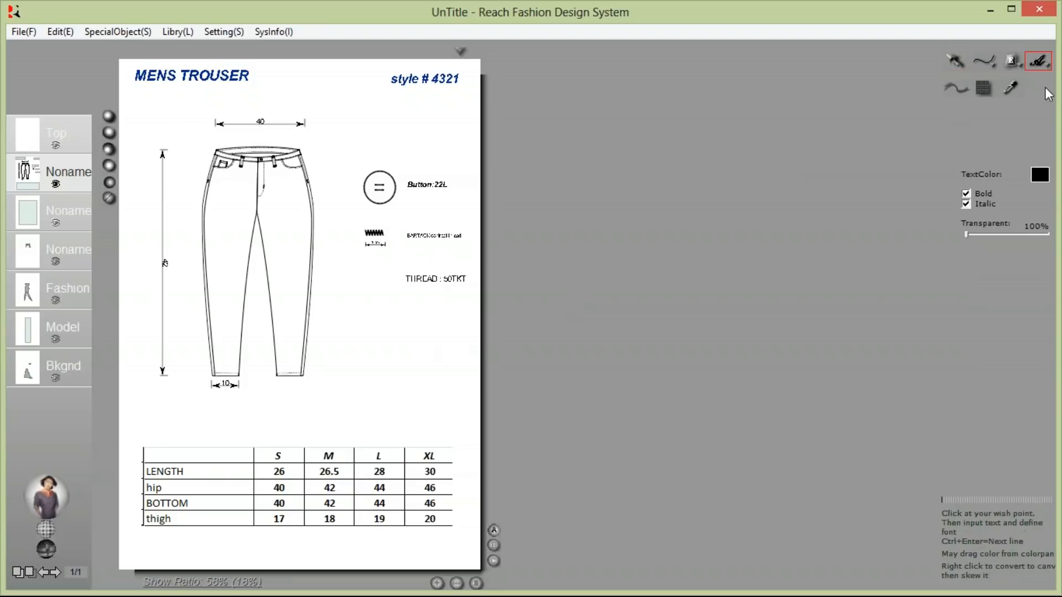
pyautogui.click(1043, 70)
pyautogui.click(1045, 99)
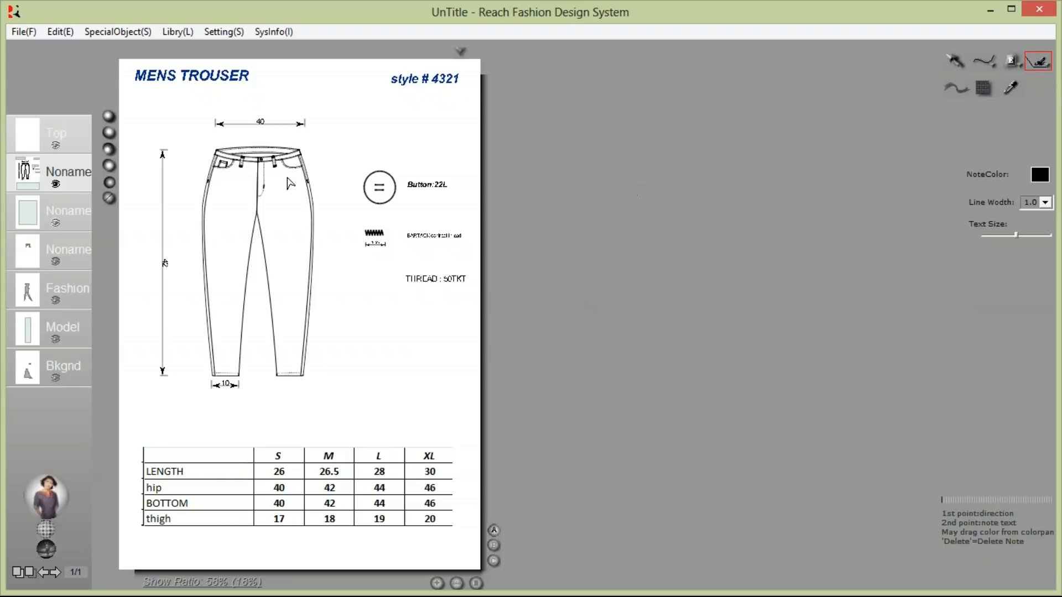
pyautogui.moveTo(206, 239); pyautogui.dragTo(449, 412)
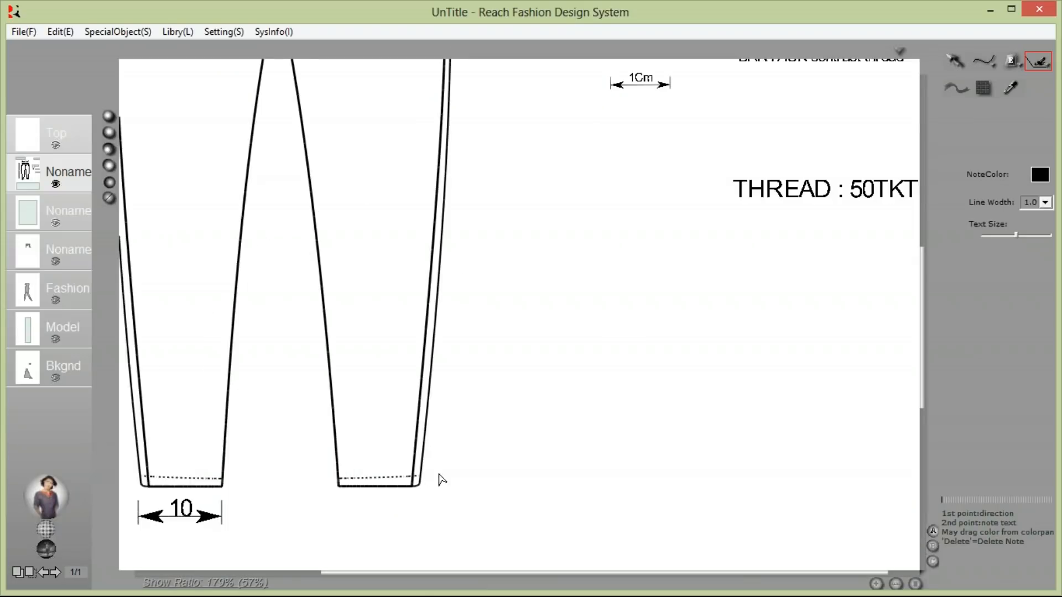
pyautogui.scroll(5, 441, 480)
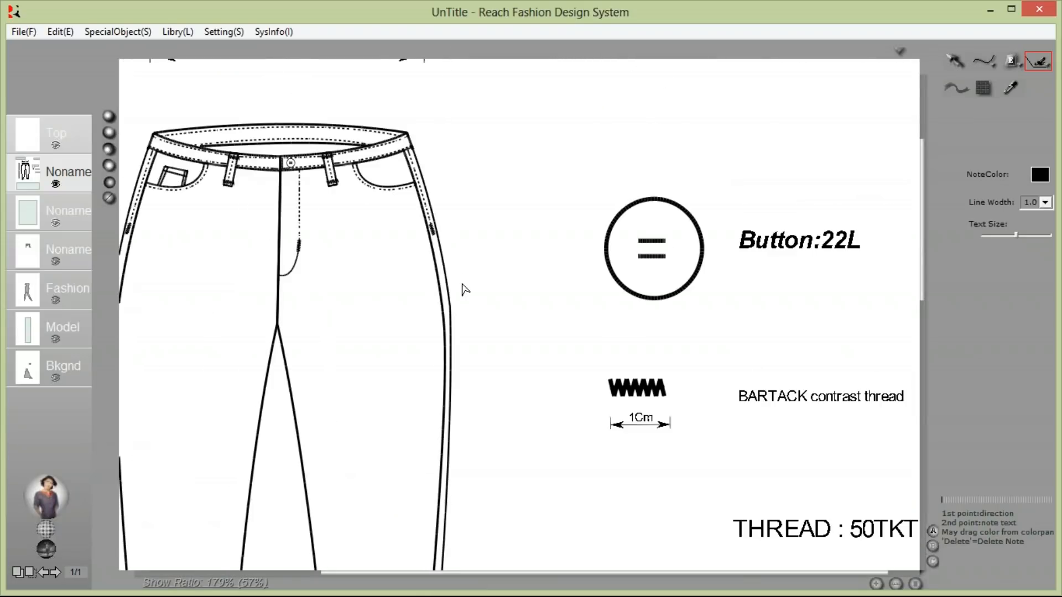
pyautogui.scroll(3, 465, 290)
pyautogui.click(360, 313)
pyautogui.click(430, 270)
pyautogui.write('wash care lab')
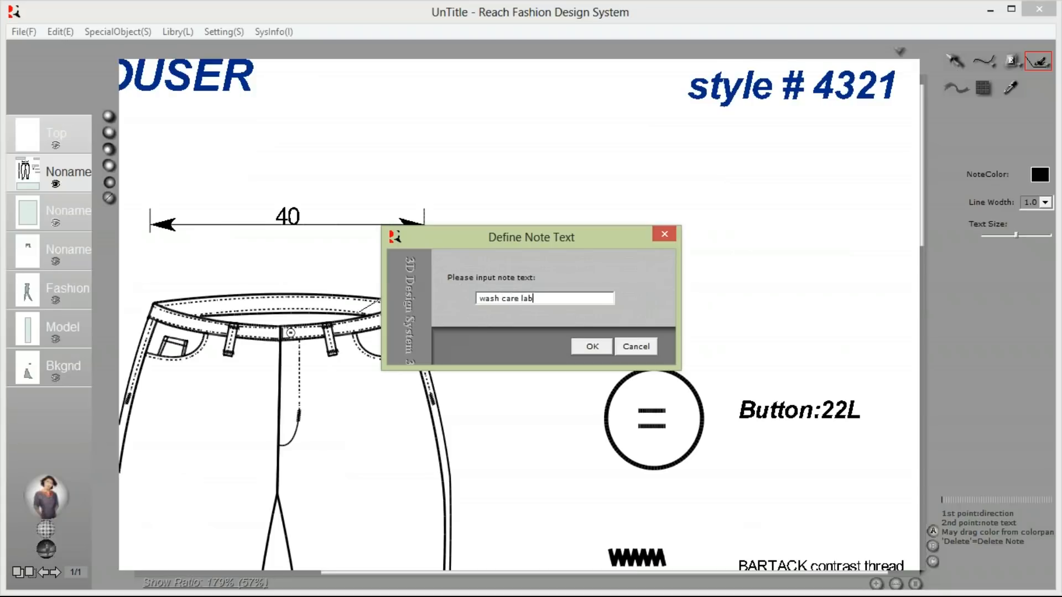
pyautogui.write('le')
pyautogui.press('Return')
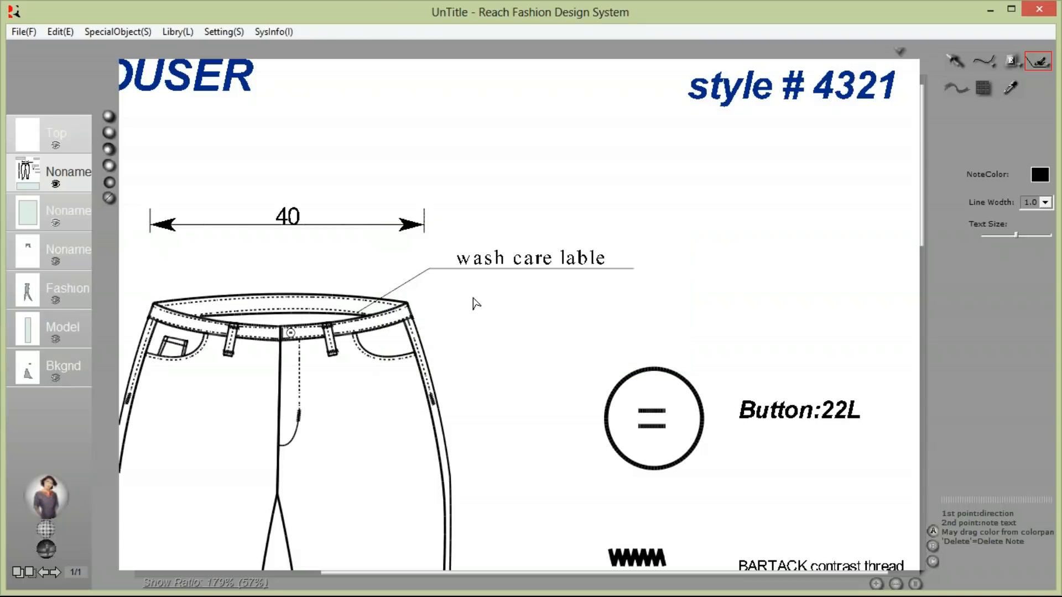
pyautogui.rightClick(549, 190)
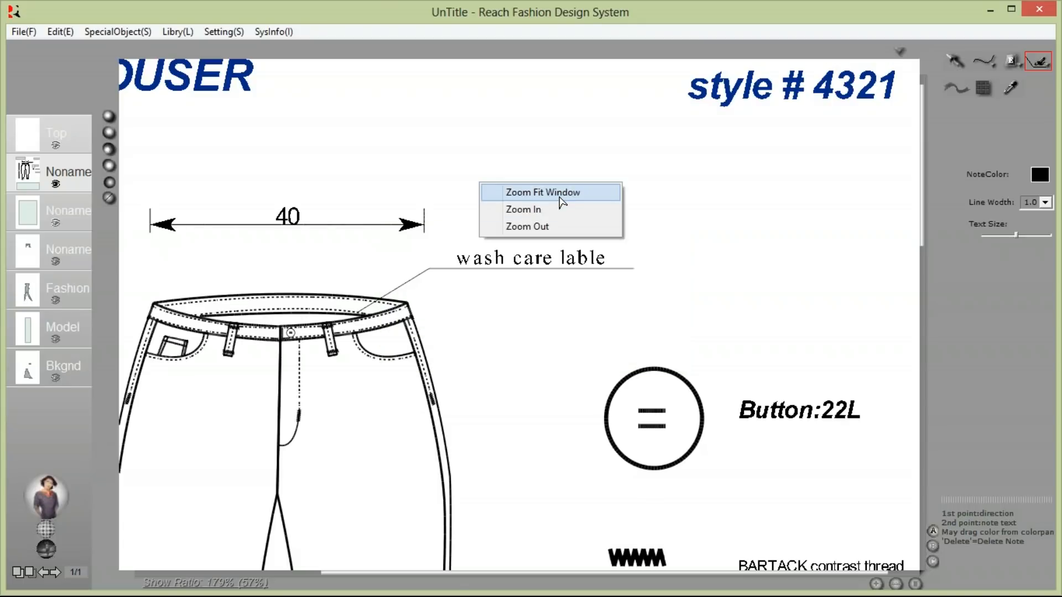
pyautogui.click(559, 193)
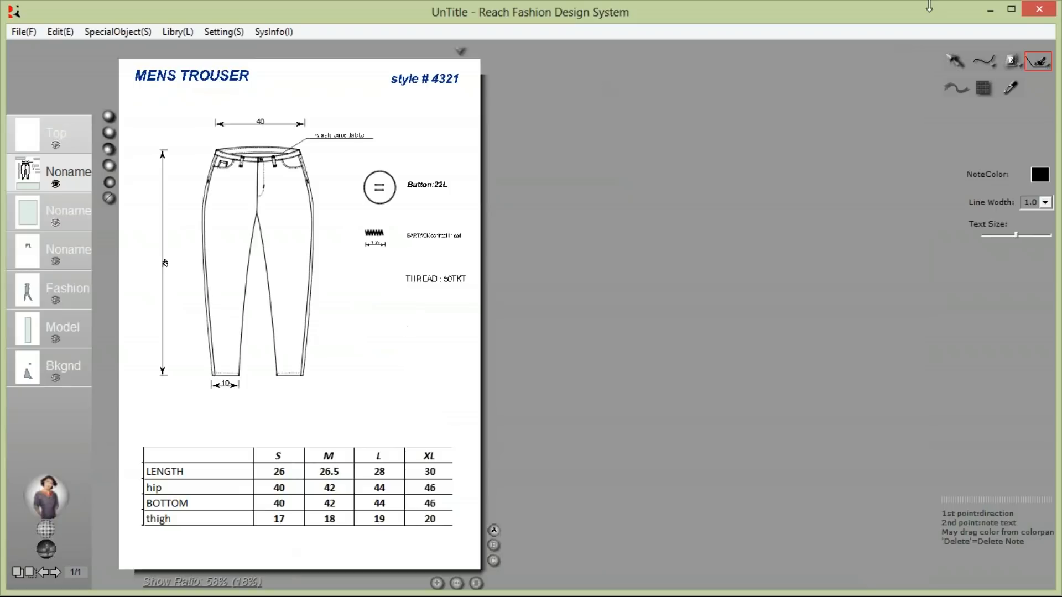
# - Open the TECH PACK file from the desktop and review its cargo shorts sheet as an example
pyautogui.click(987, 17)
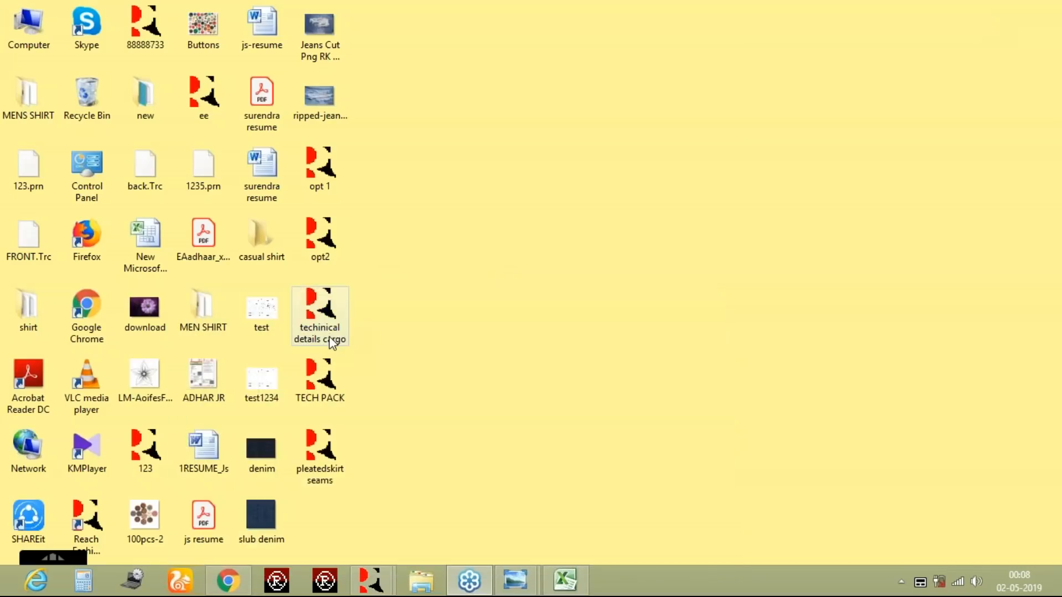
pyautogui.doubleClick(326, 387)
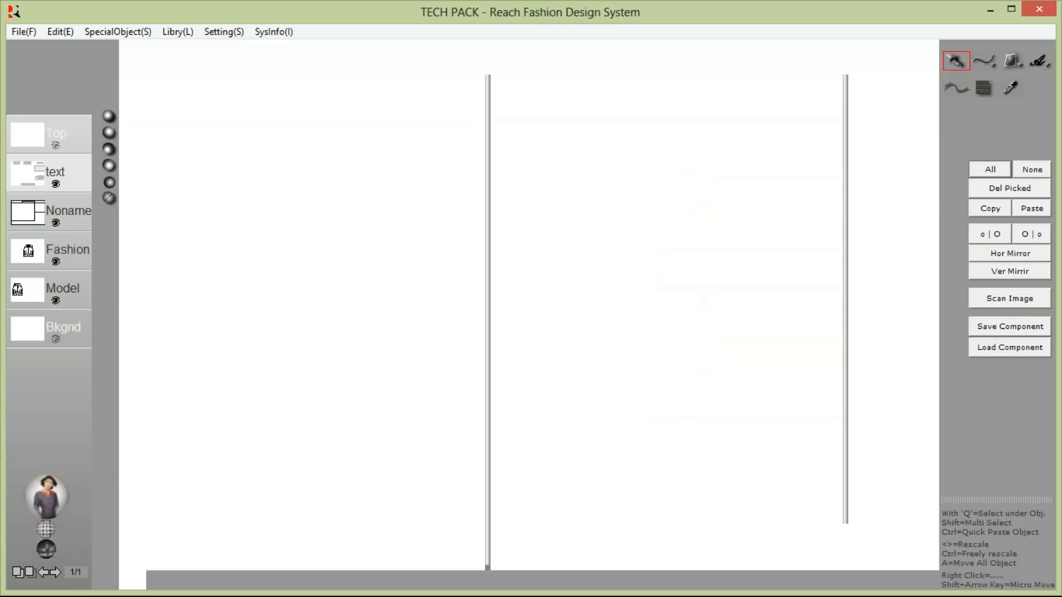
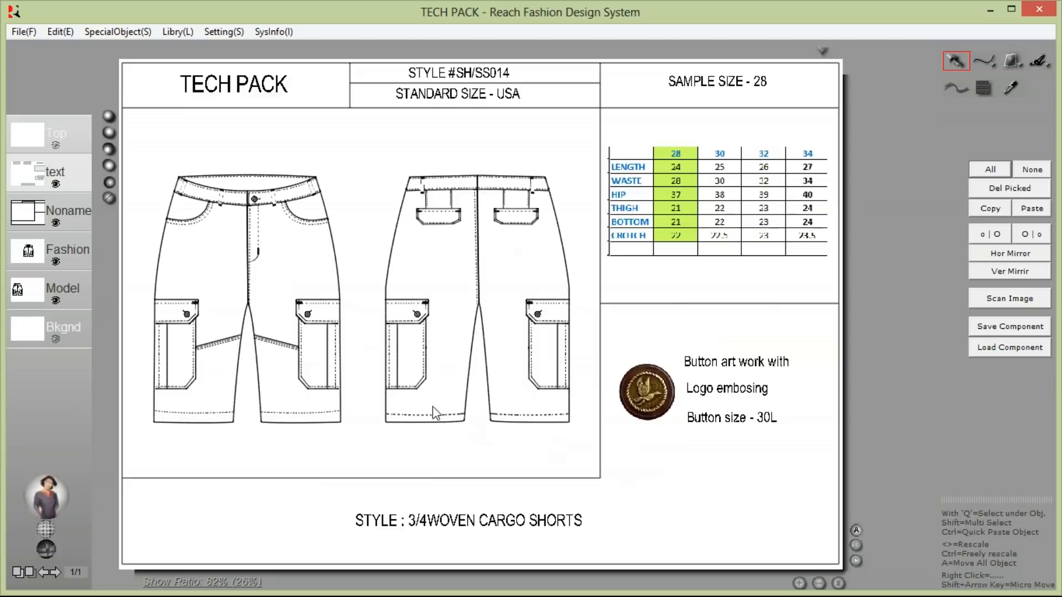
pyautogui.click(997, 11)
# - Open the "techinical details cargo" file from the desktop and fit its whole sheet in view
pyautogui.doubleClick(318, 312)
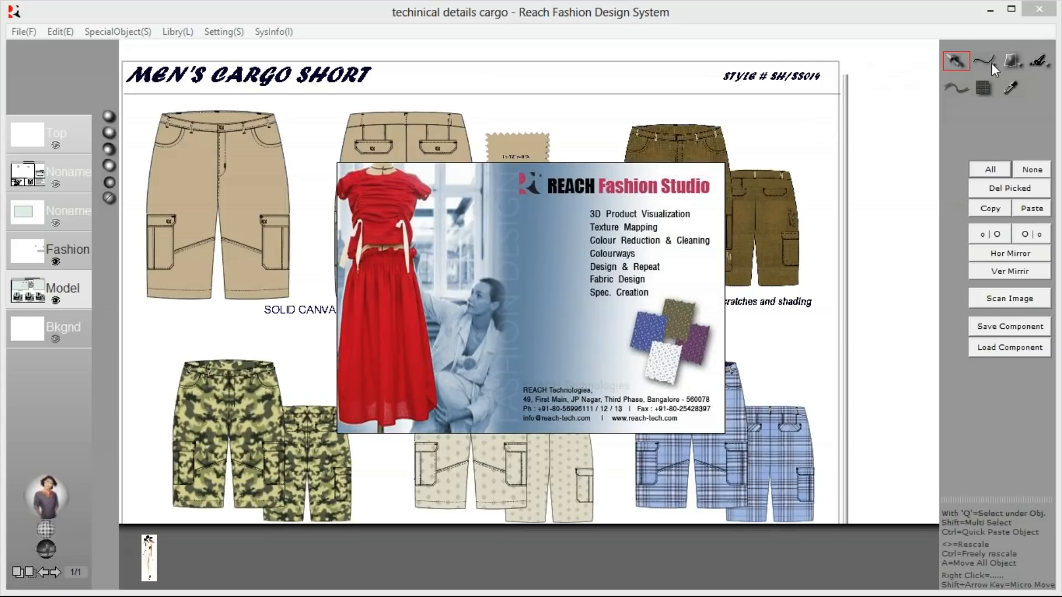
pyautogui.click(973, 66)
pyautogui.rightClick(785, 164)
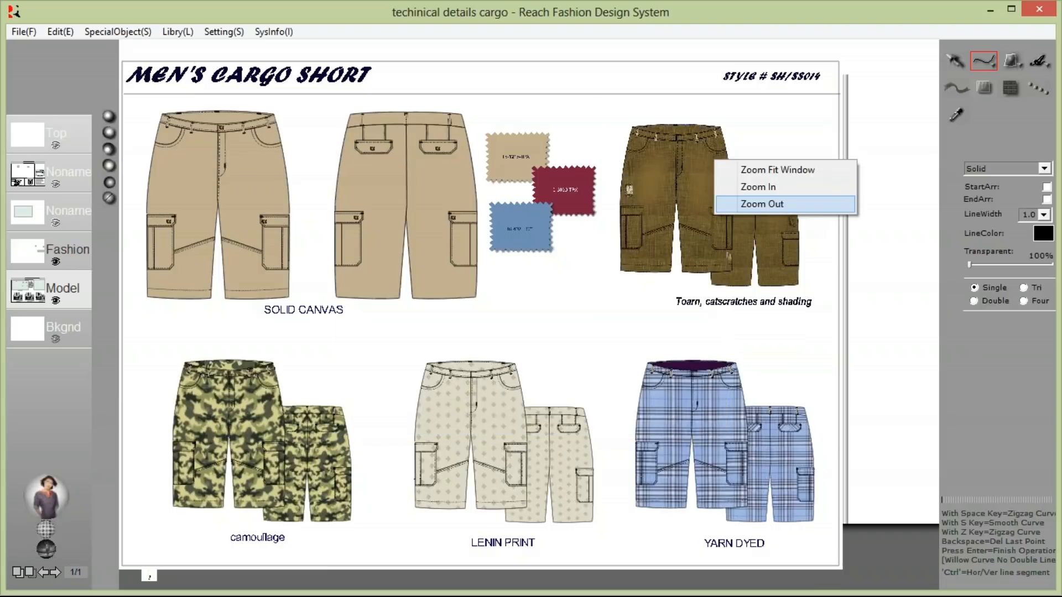
pyautogui.click(811, 170)
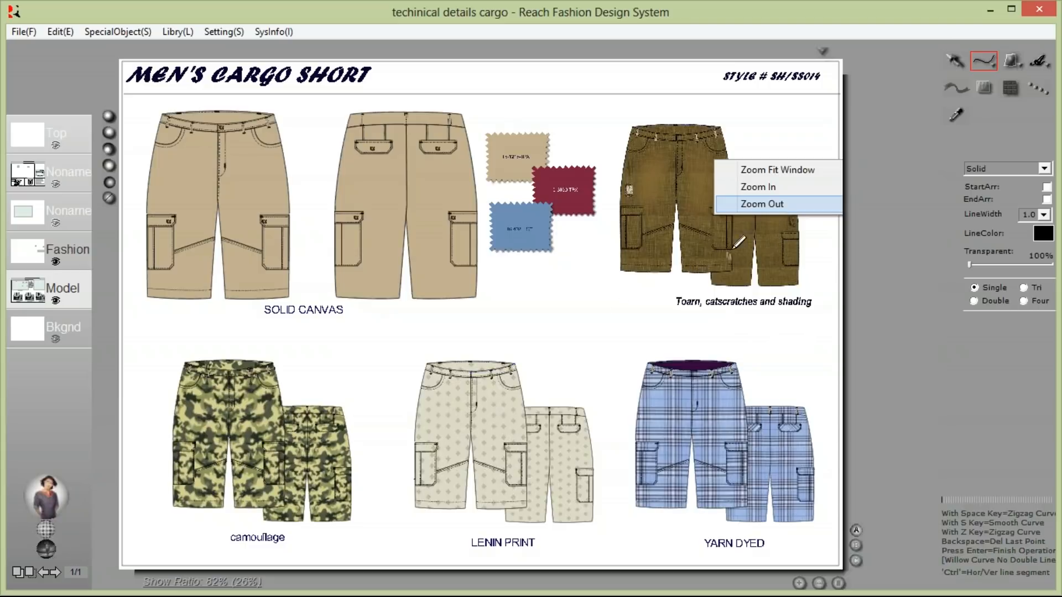
# - Examine the torn, yarn dyed, printed and camouflage cargo short variants up close, and return to the desktop
pyautogui.click(958, 63)
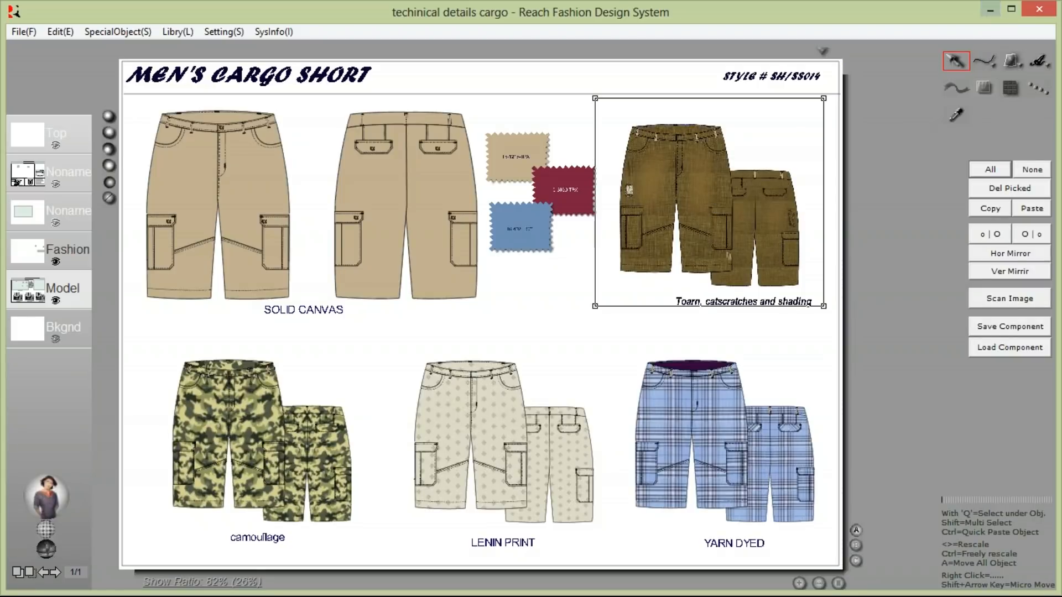
pyautogui.moveTo(558, 101); pyautogui.dragTo(854, 312)
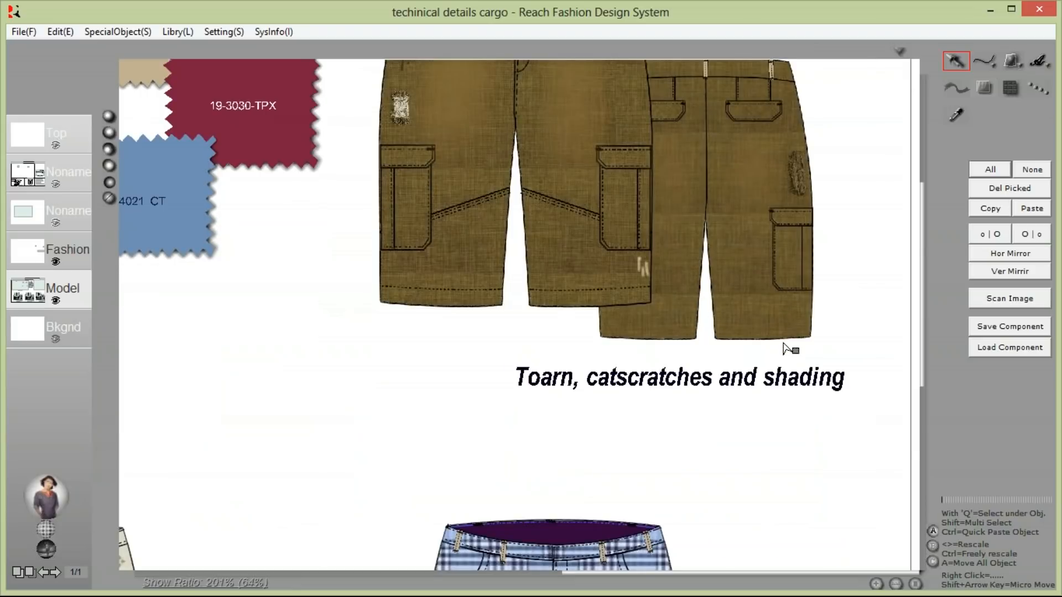
pyautogui.click(784, 344)
pyautogui.scroll(-3, 784, 349)
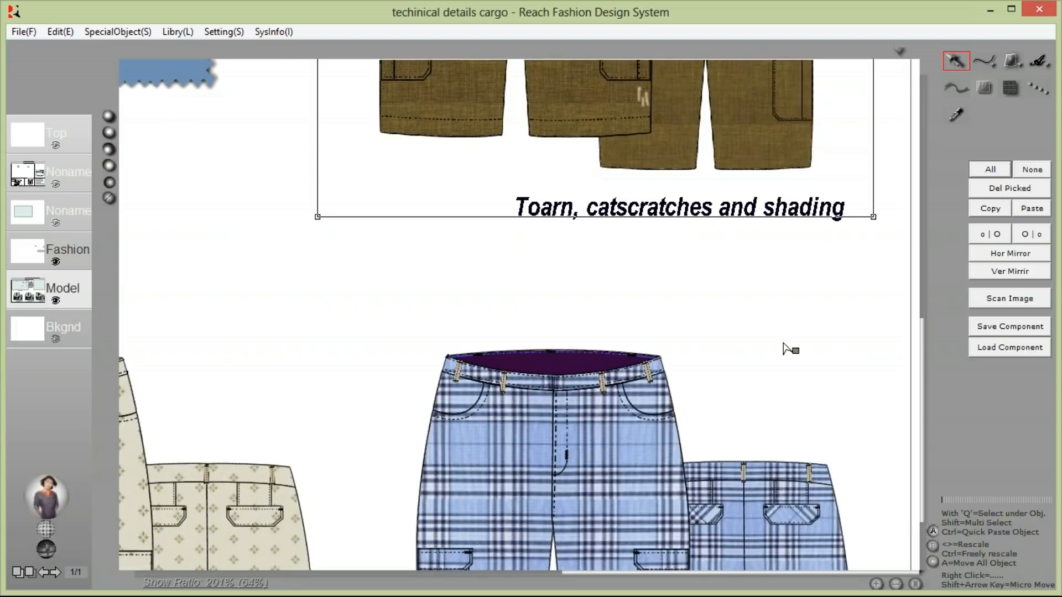
pyautogui.scroll(-3, 782, 347)
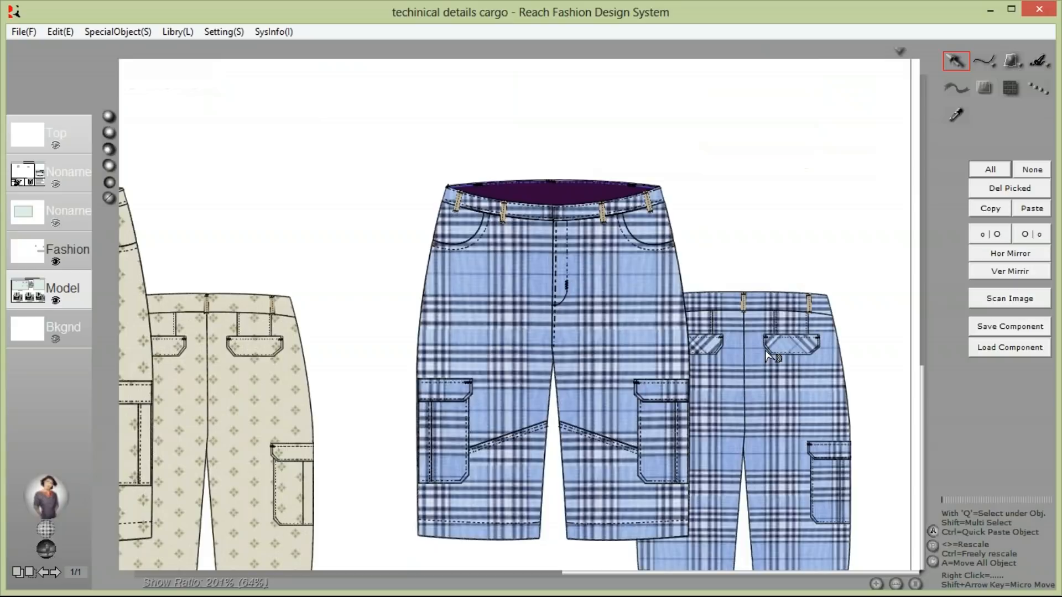
pyautogui.scroll(-2, 767, 355)
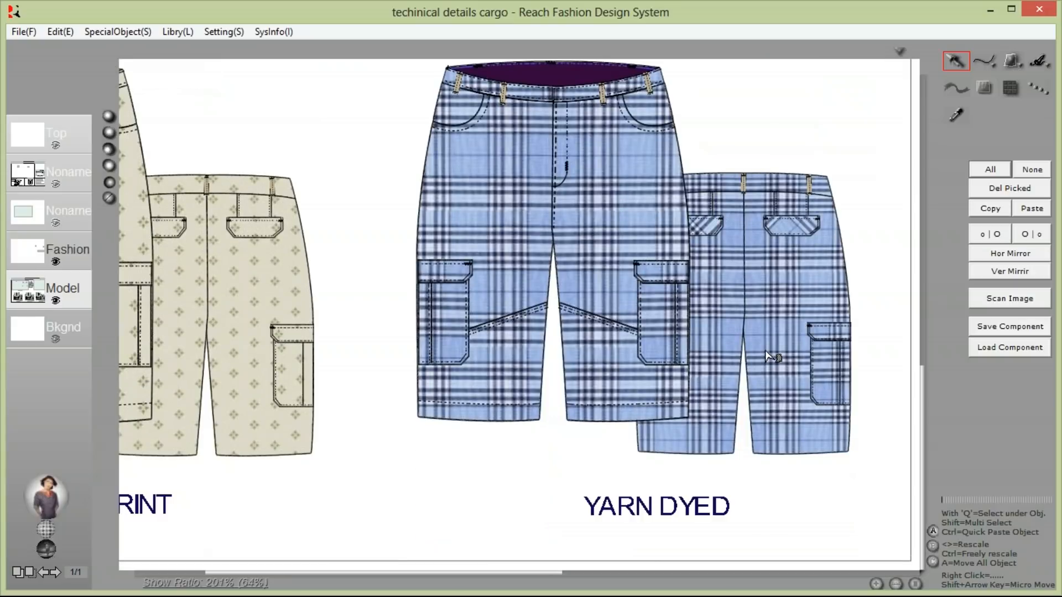
pyautogui.hscroll(-5, 770, 357)
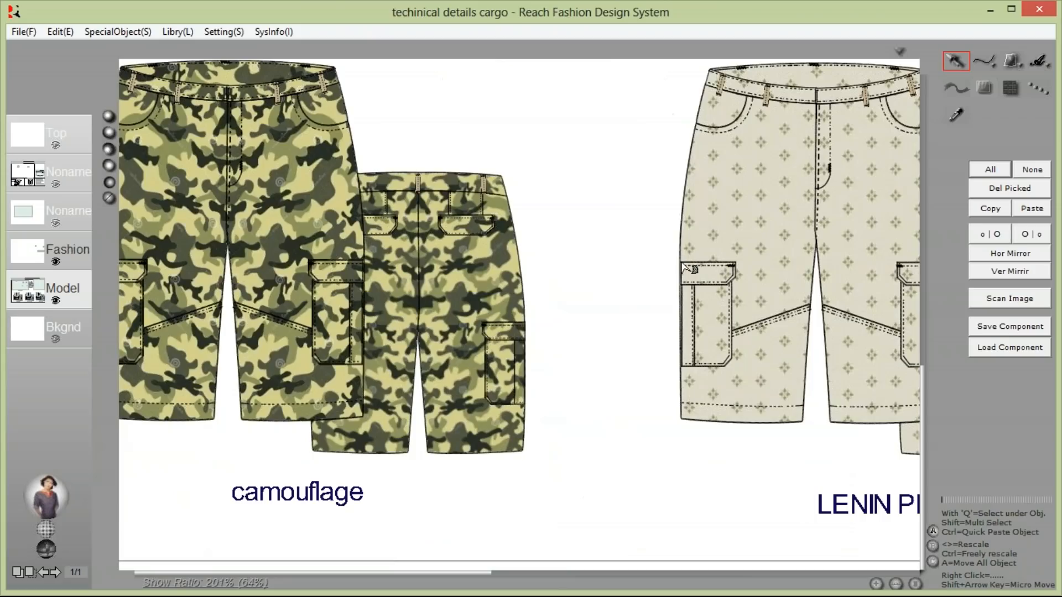
pyautogui.hscroll(-2, 650, 261)
pyautogui.rightClick(650, 260)
pyautogui.click(674, 474)
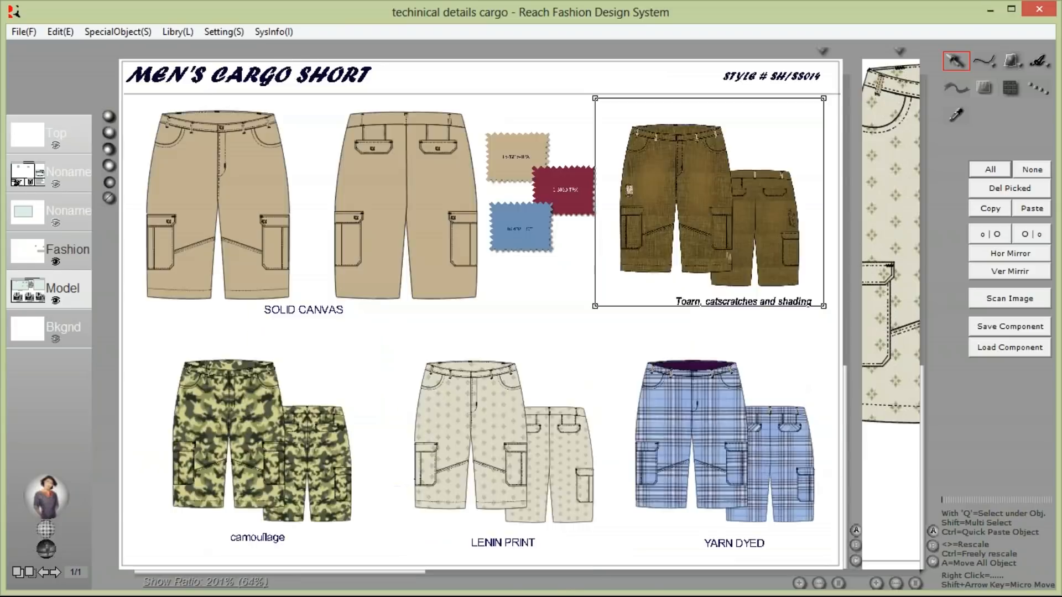
pyautogui.click(995, 10)
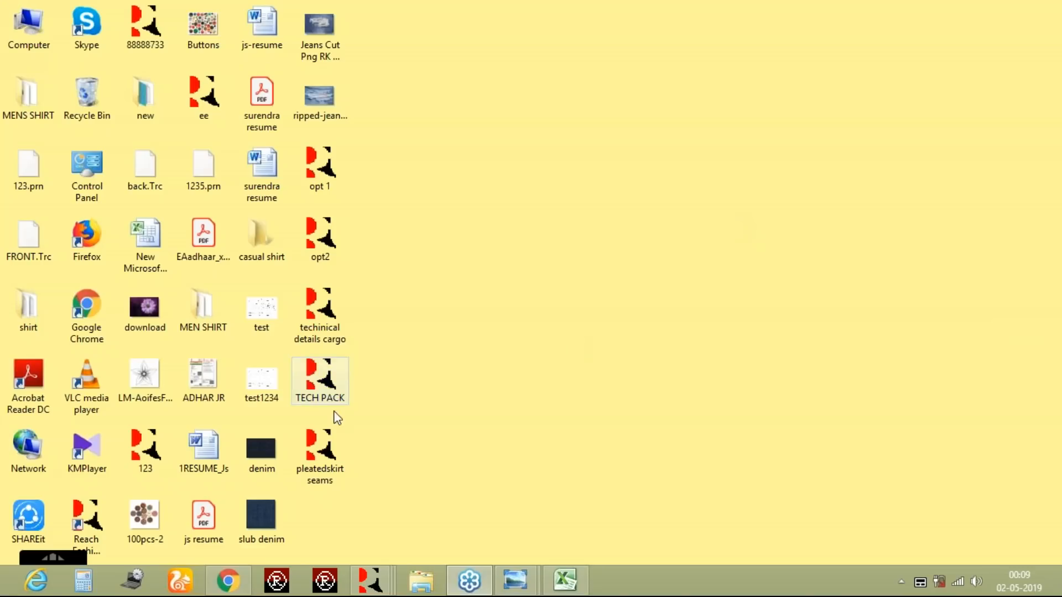
# - Open the "pleatedskirt seams" file from the desktop, review its seam diagrams, zip detail and specification table, and return to the desktop
pyautogui.doubleClick(329, 453)
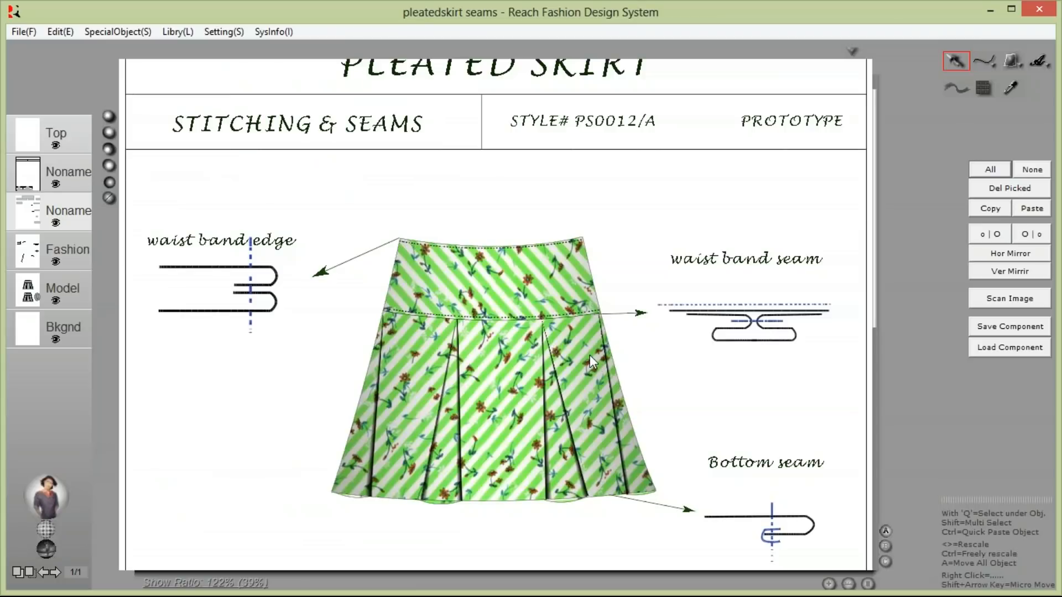
pyautogui.scroll(-3, 589, 355)
pyautogui.scroll(-3, 590, 355)
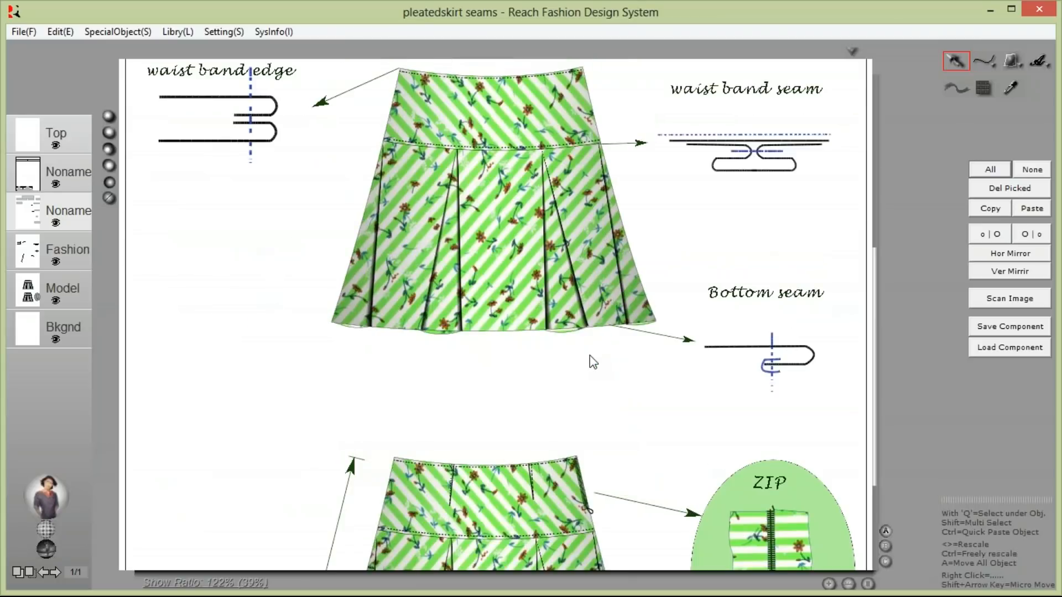
pyautogui.scroll(-3, 591, 358)
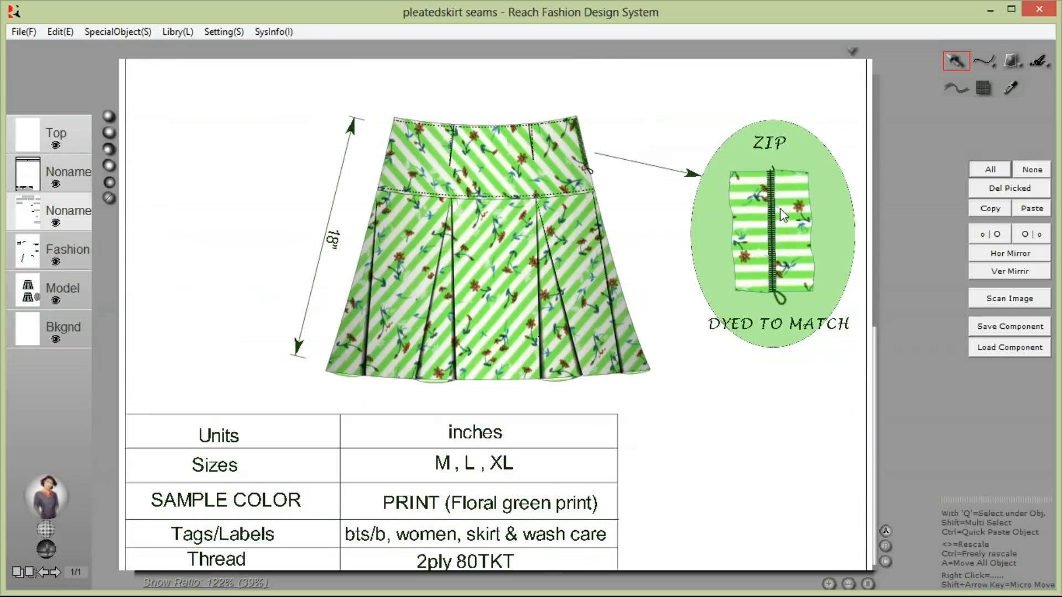
pyautogui.scroll(-1, 775, 216)
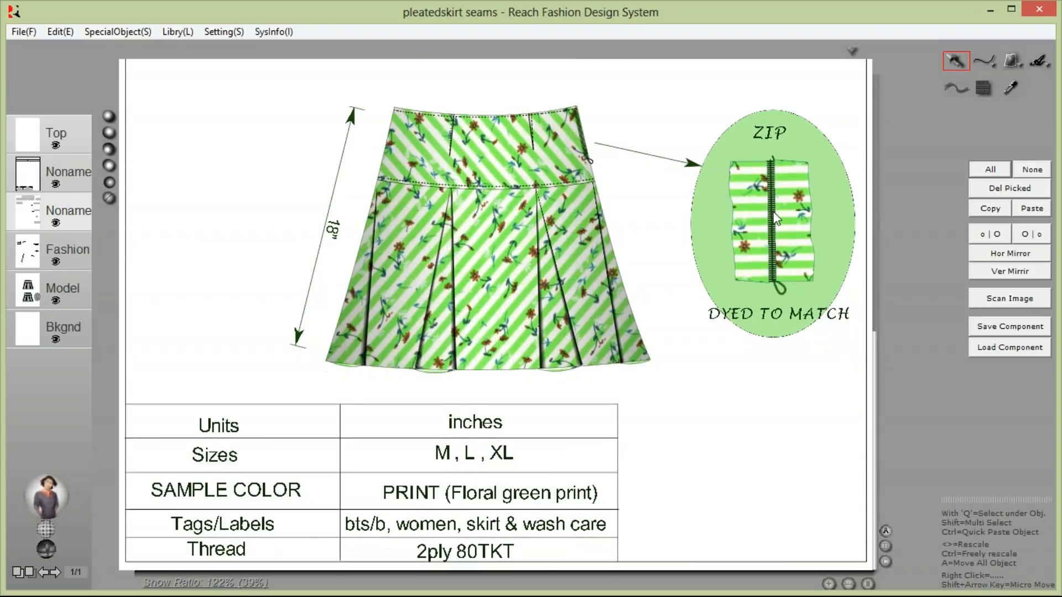
pyautogui.rightClick(726, 293)
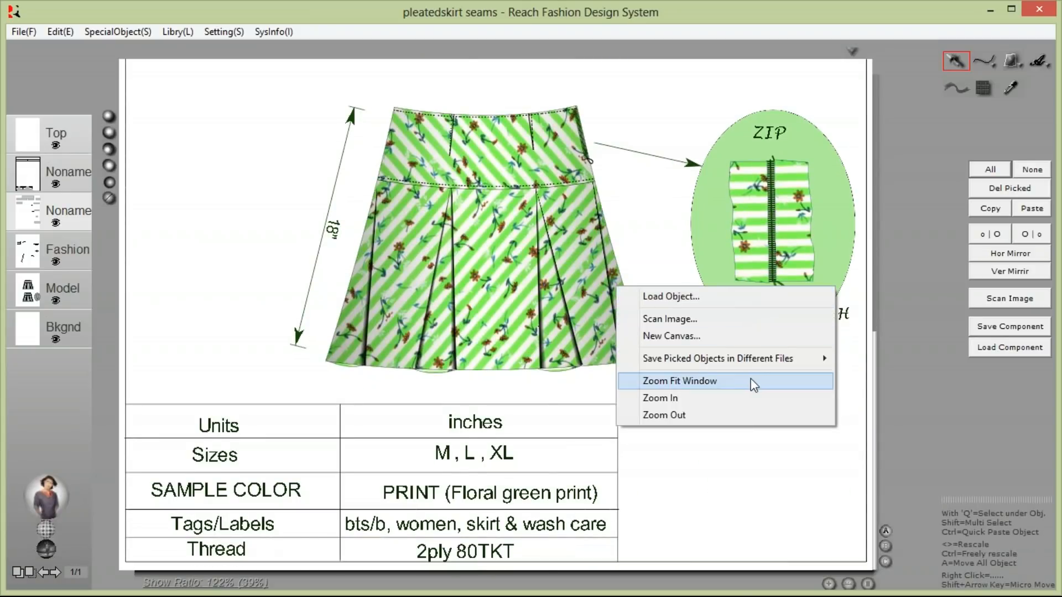
pyautogui.click(753, 385)
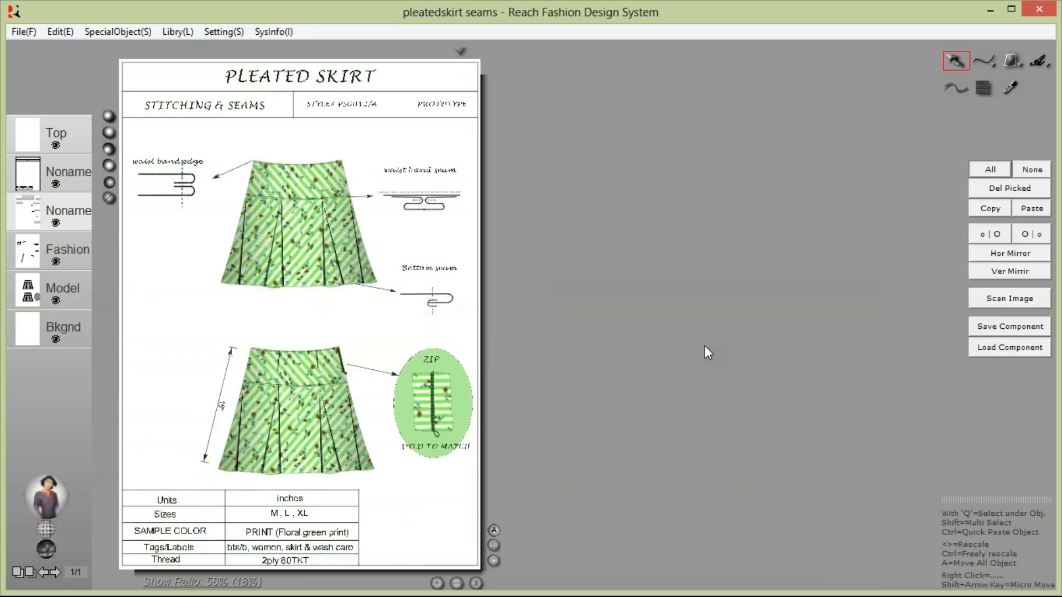
pyautogui.click(987, 15)
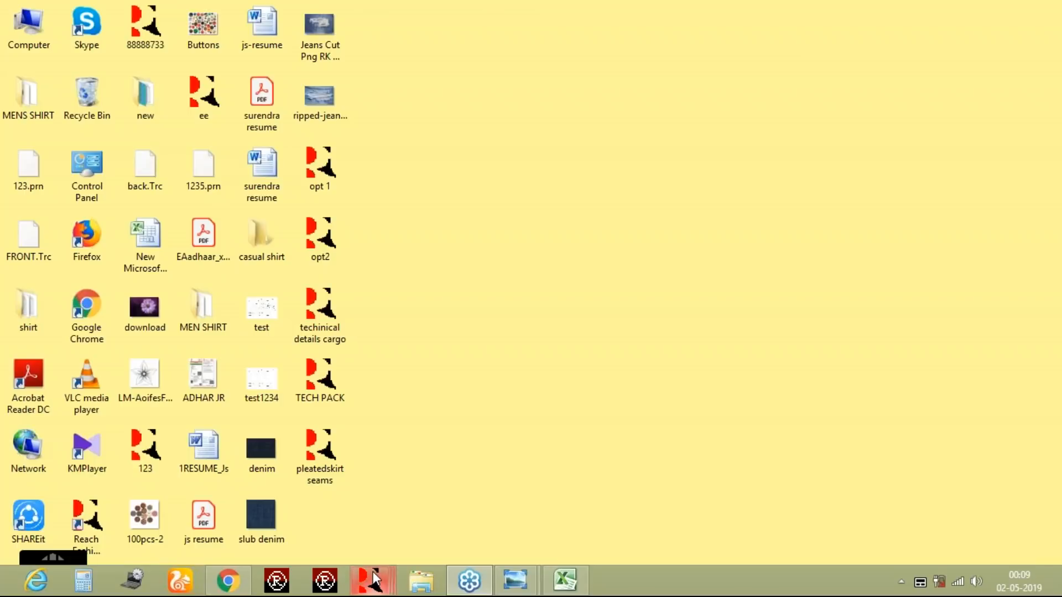
# - In the untitled men's trouser document, show the lower Noname, Fashion, Model and Bkgnd layers with the dressed figure and hide the trouser tech pack layer
pyautogui.moveTo(373, 571)
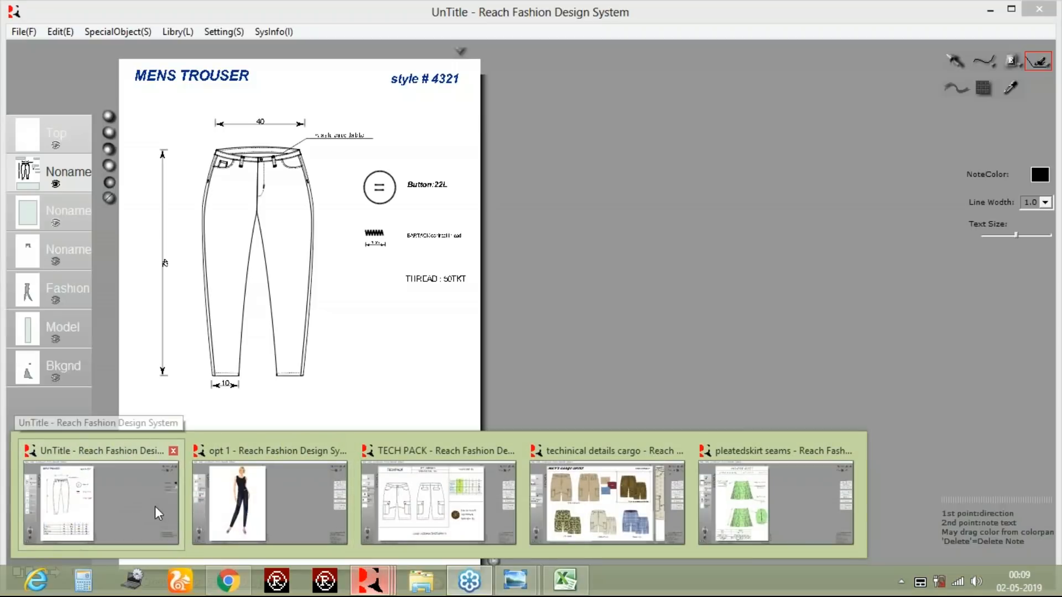
pyautogui.click(155, 506)
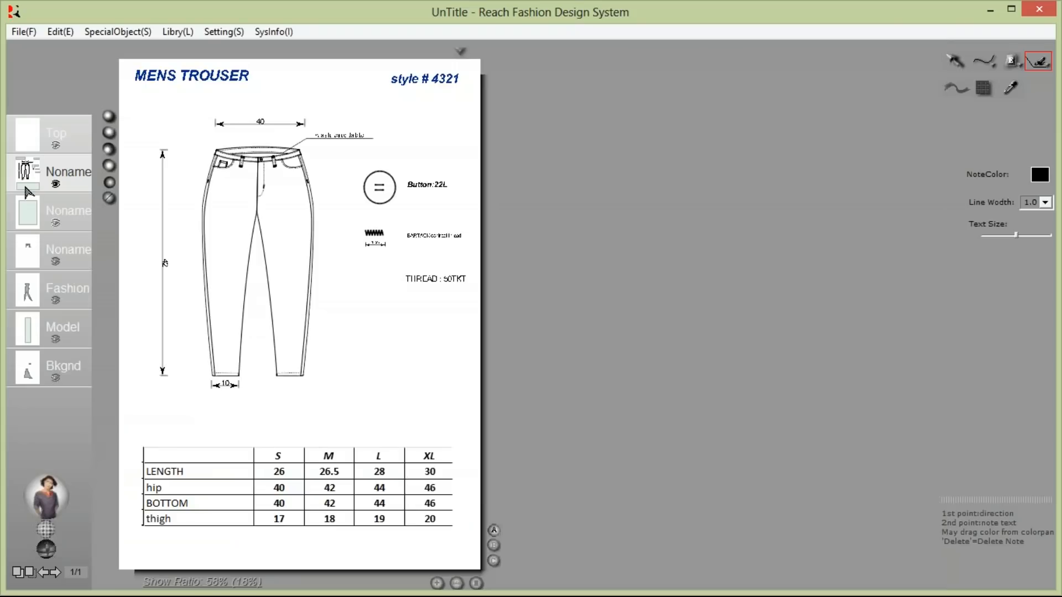
pyautogui.click(23, 253)
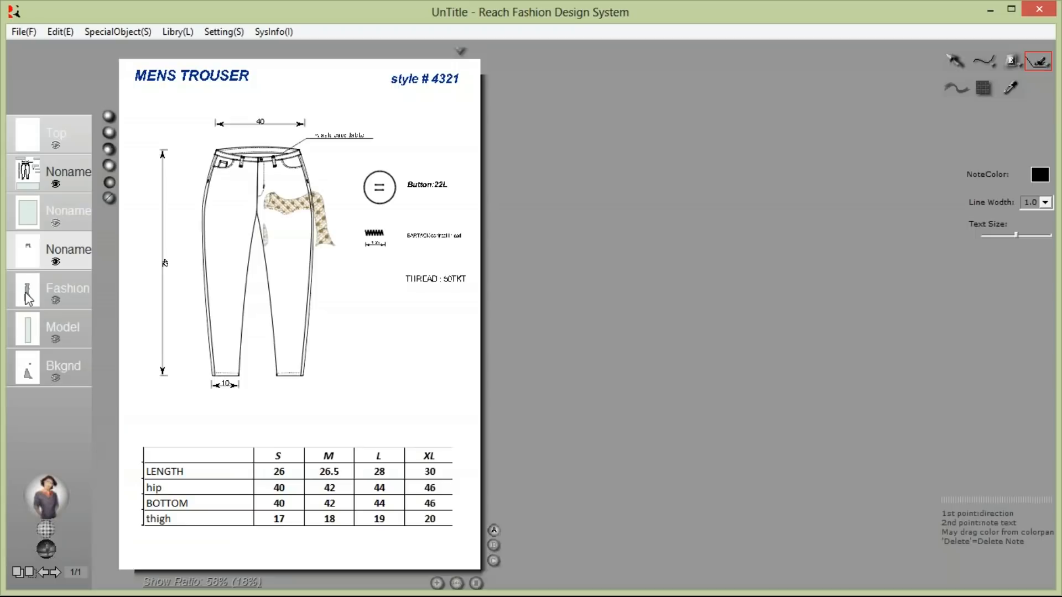
pyautogui.click(26, 301)
pyautogui.click(30, 331)
pyautogui.click(28, 367)
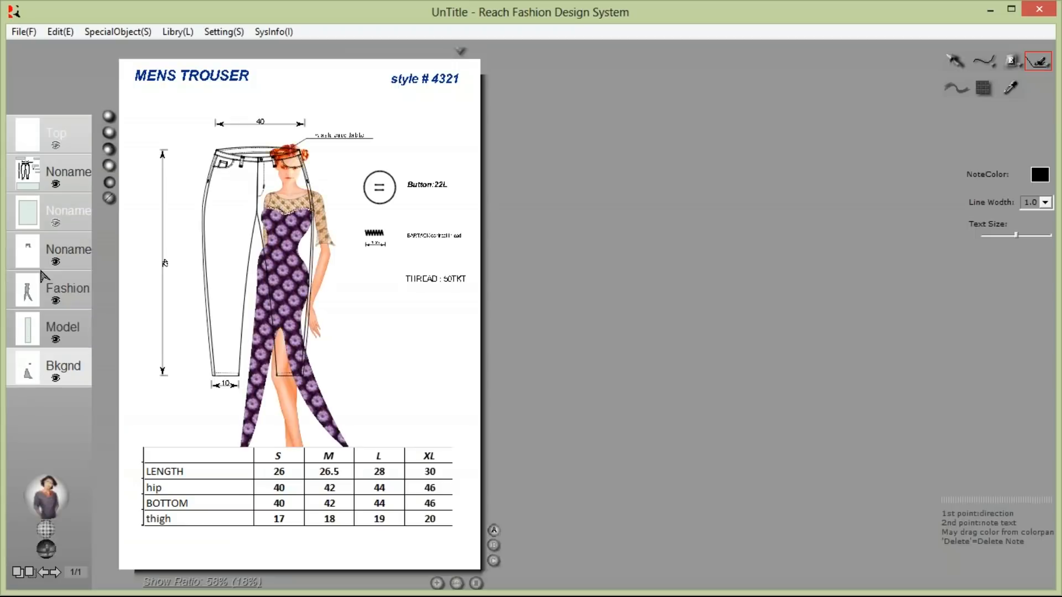
pyautogui.click(58, 168)
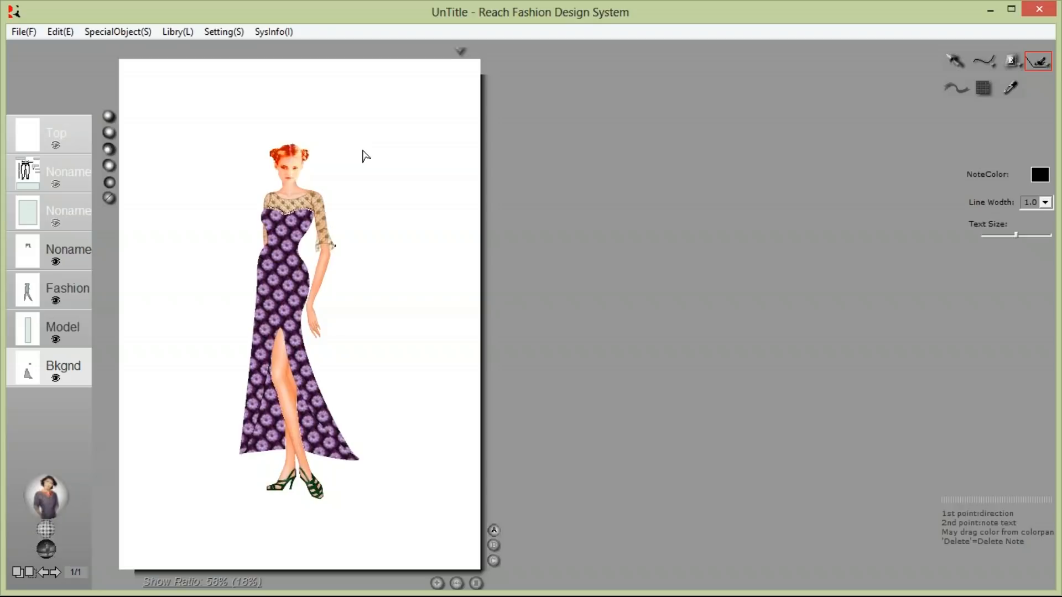
pyautogui.click(989, 10)
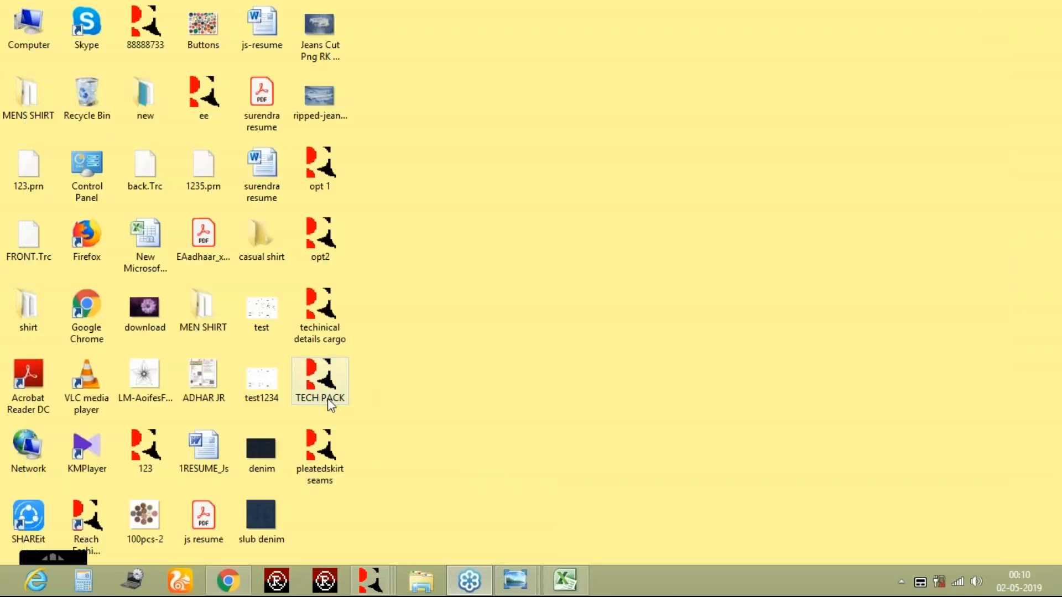
# - Open the TECH PACK file from the desktop again to view its cargo shorts sheet, and switch to the open "techinical details cargo" document
pyautogui.doubleClick(328, 398)
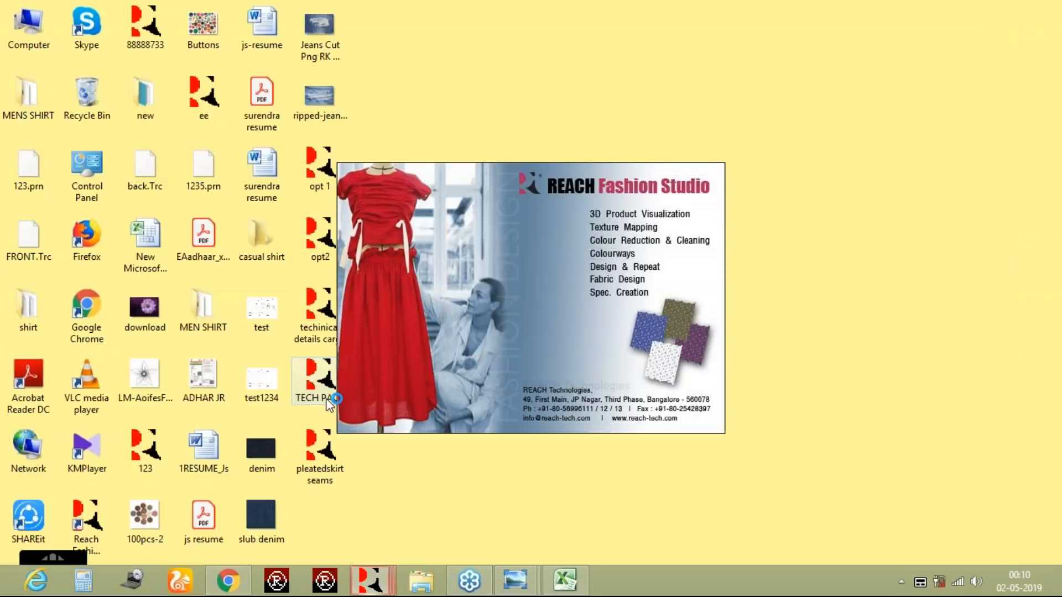
pyautogui.click(324, 105)
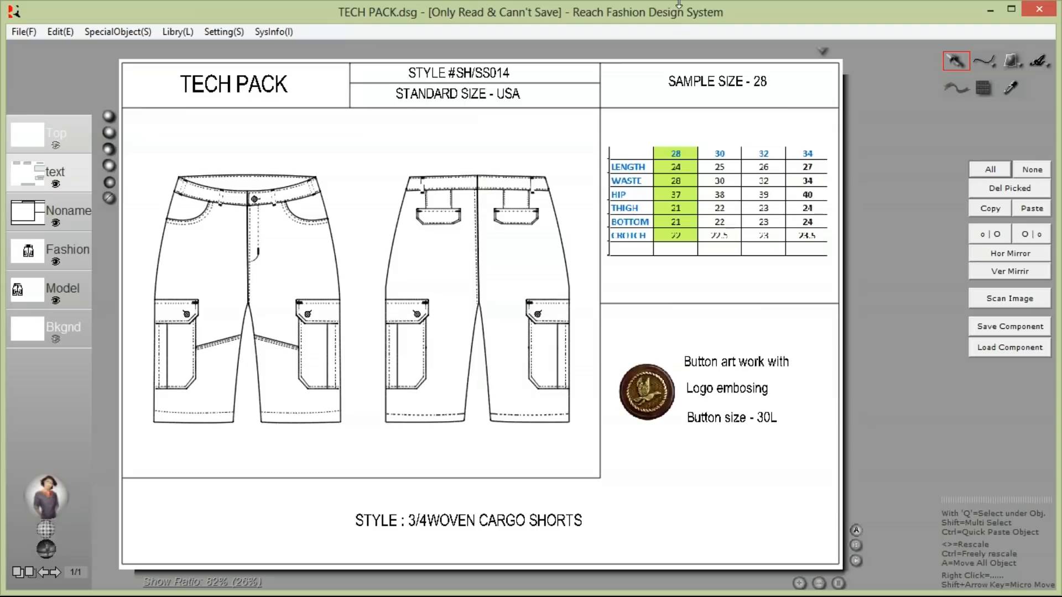
pyautogui.moveTo(492, 593)
pyautogui.click(990, 10)
pyautogui.moveTo(371, 581)
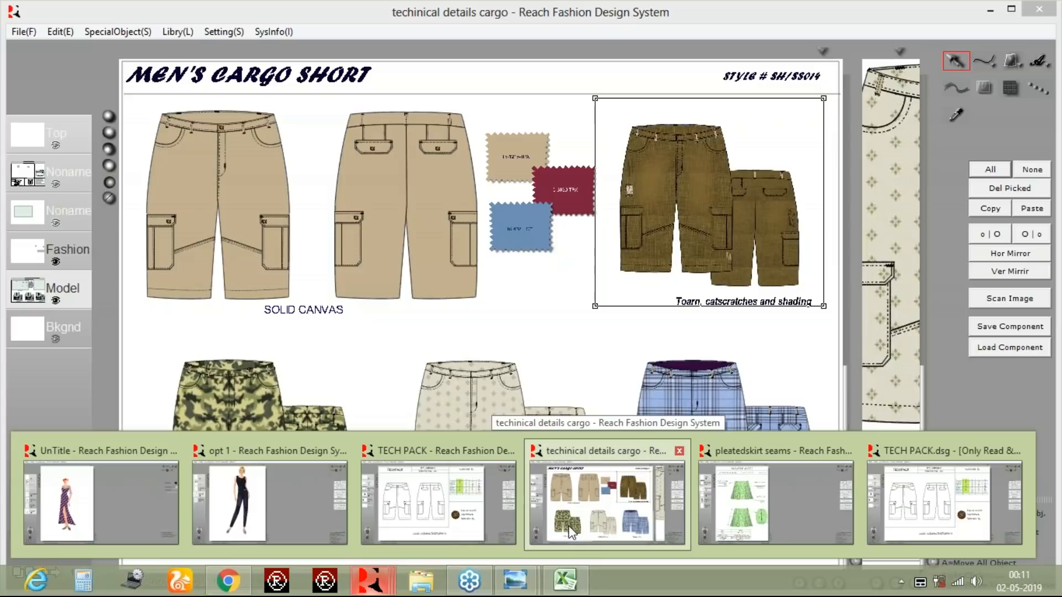
pyautogui.click(570, 531)
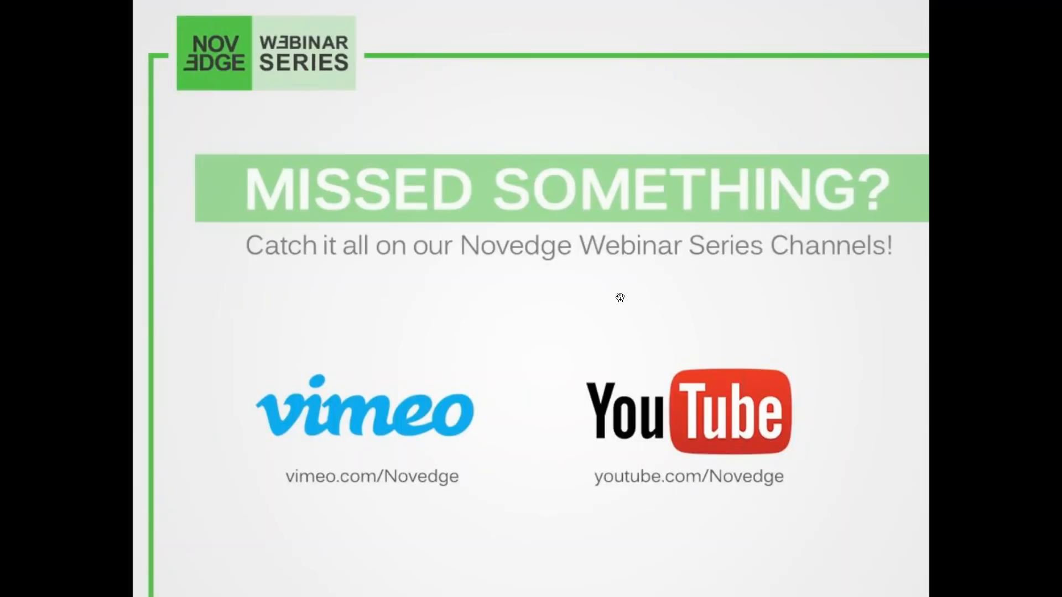
pyautogui.click(619, 298)
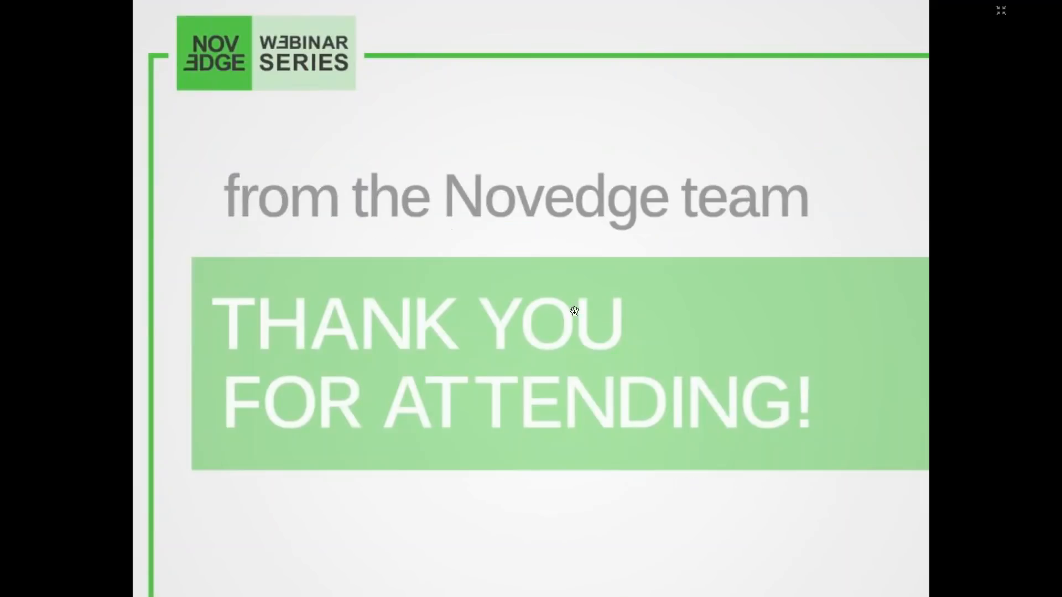
pyautogui.click(447, 296)
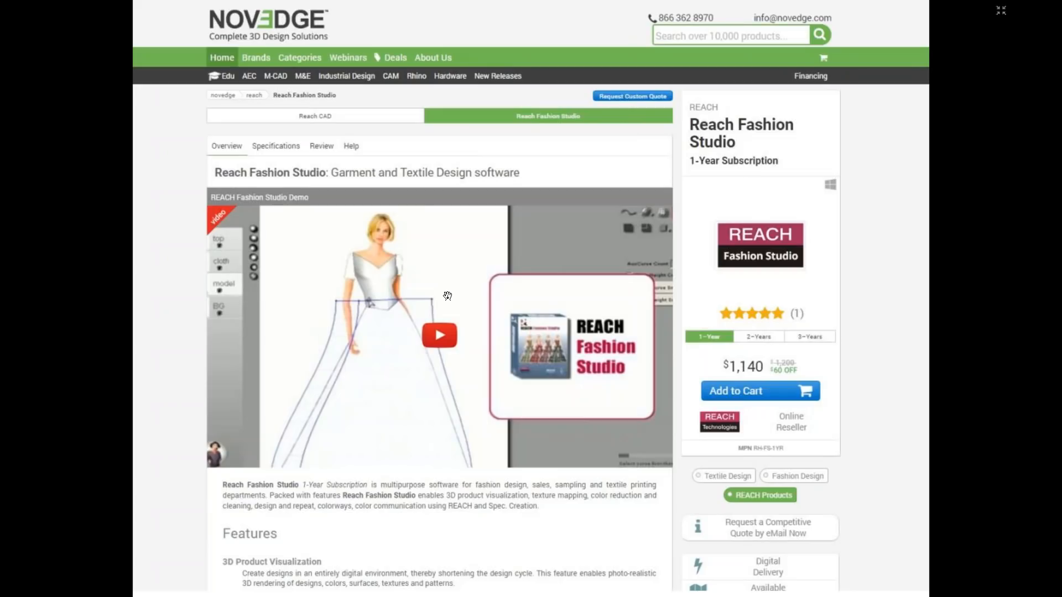